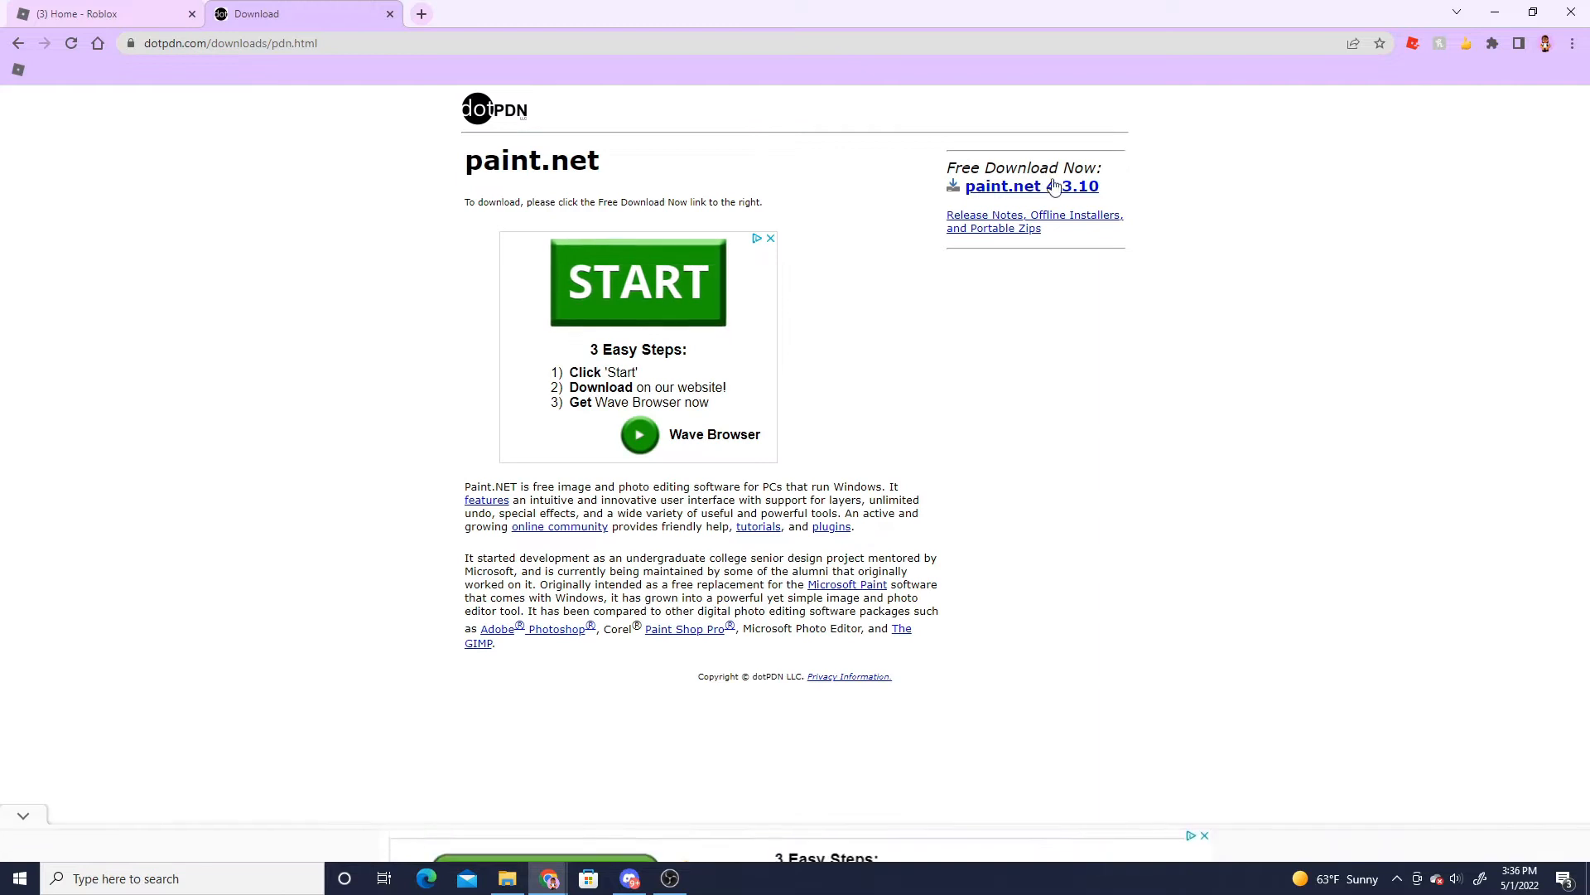
- Download paint.net 4.3.10 and open the downloaded zip file
{"action": "left_click", "coordinate": [1030, 188]}
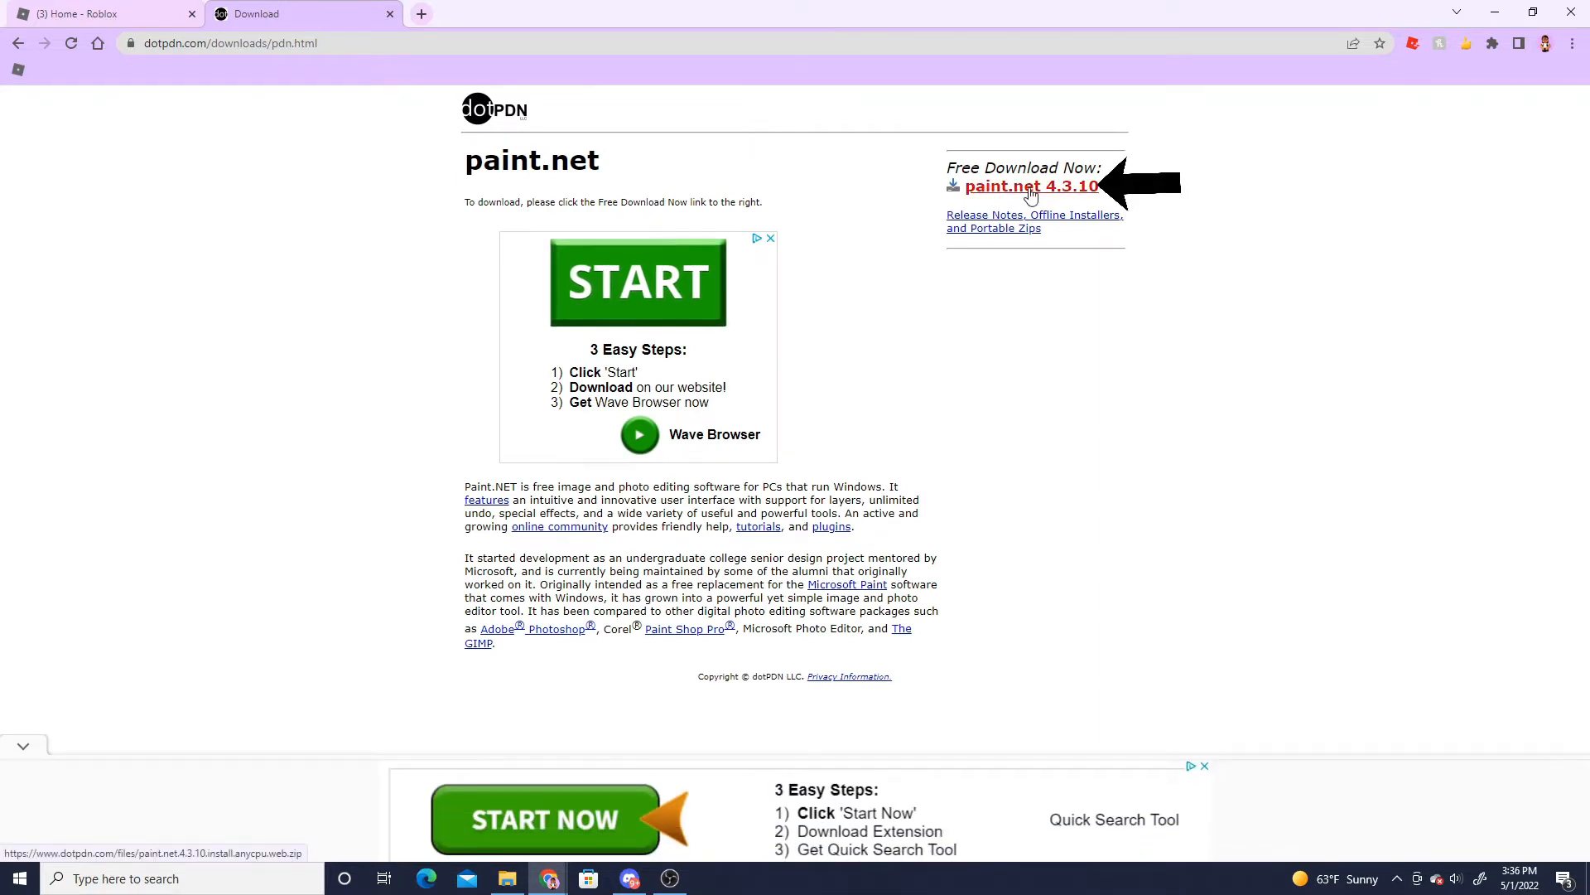
{"action": "left_click", "coordinate": [176, 839]}
{"action": "left_click", "coordinate": [221, 734]}
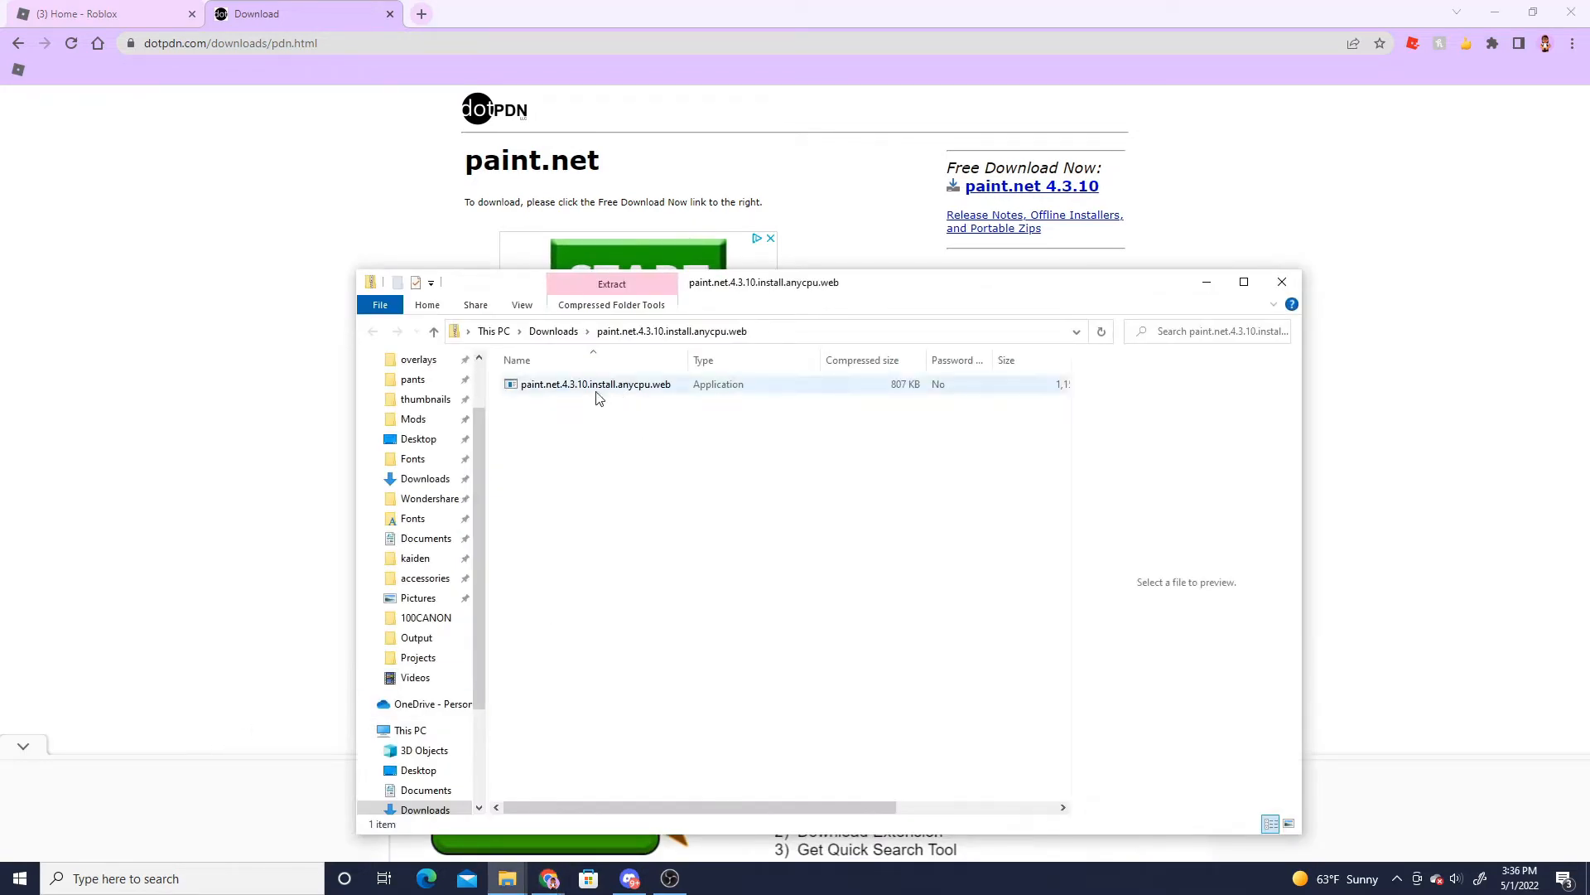
- Launch the paint.net installer from the zip and choose the Express installation
{"action": "right_click", "coordinate": [596, 395]}
{"action": "left_click", "coordinate": [636, 402]}
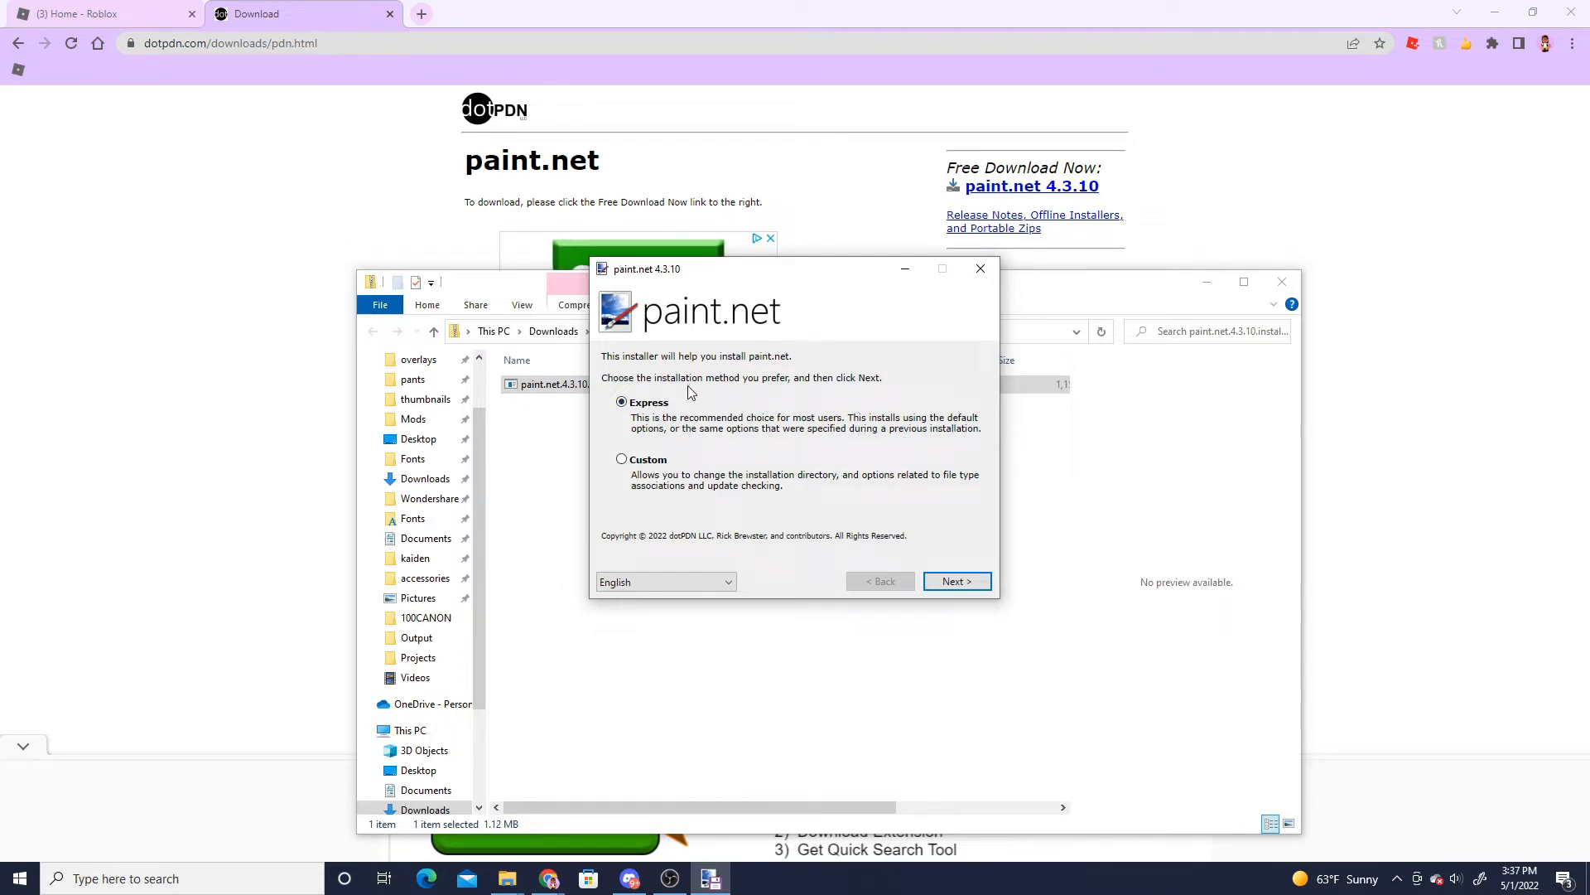
{"action": "left_click", "coordinate": [961, 584]}
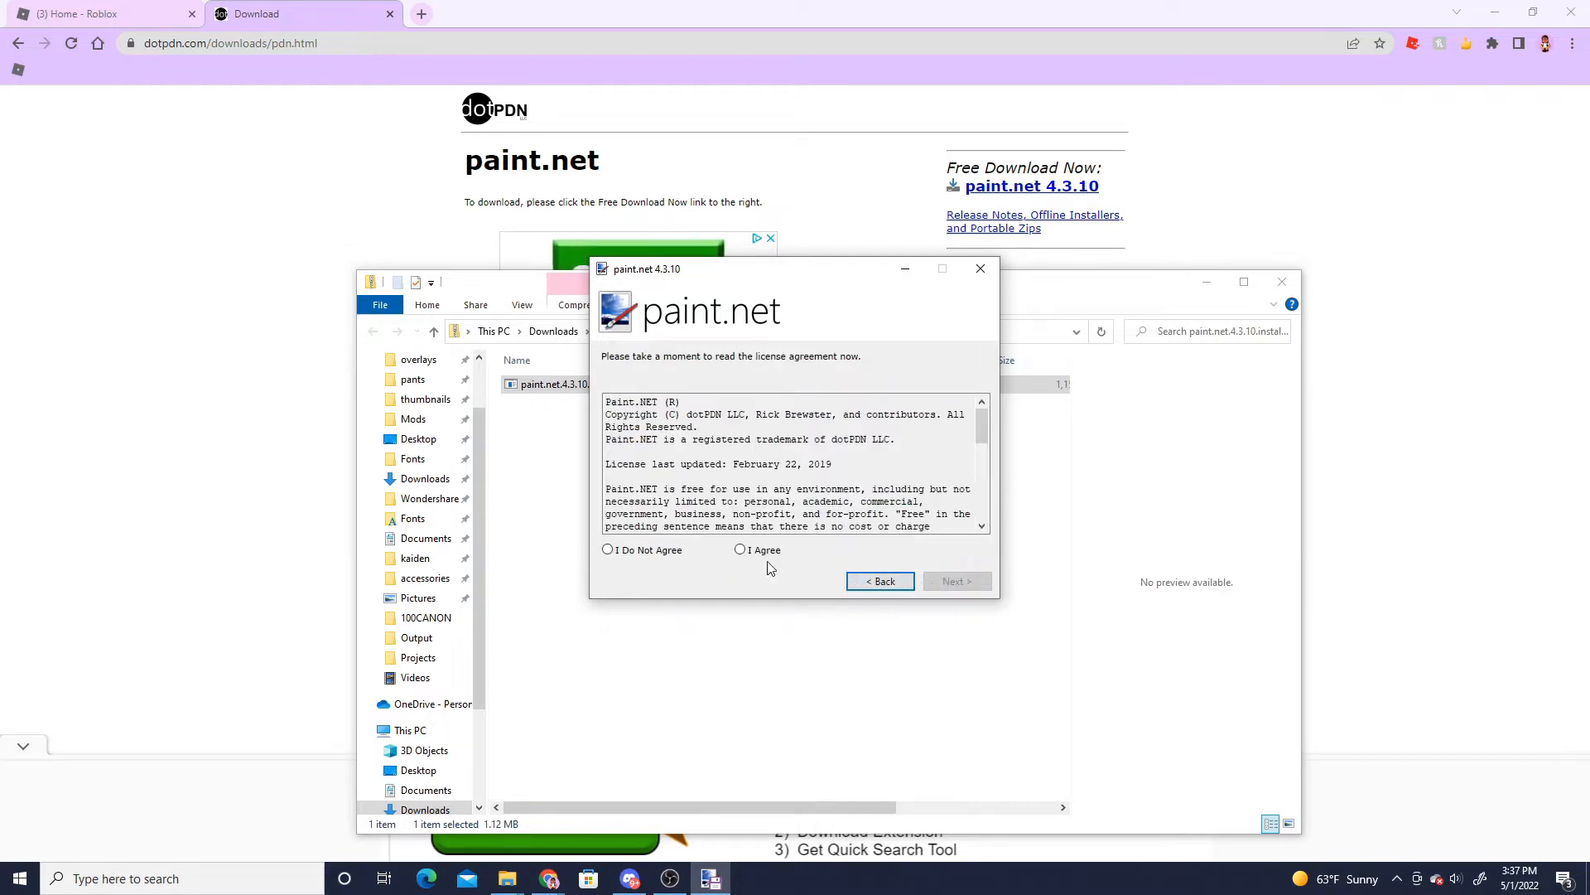
- Accept the licence agreement and finish installing paint.net
{"action": "left_click", "coordinate": [740, 550]}
{"action": "left_click", "coordinate": [961, 582]}
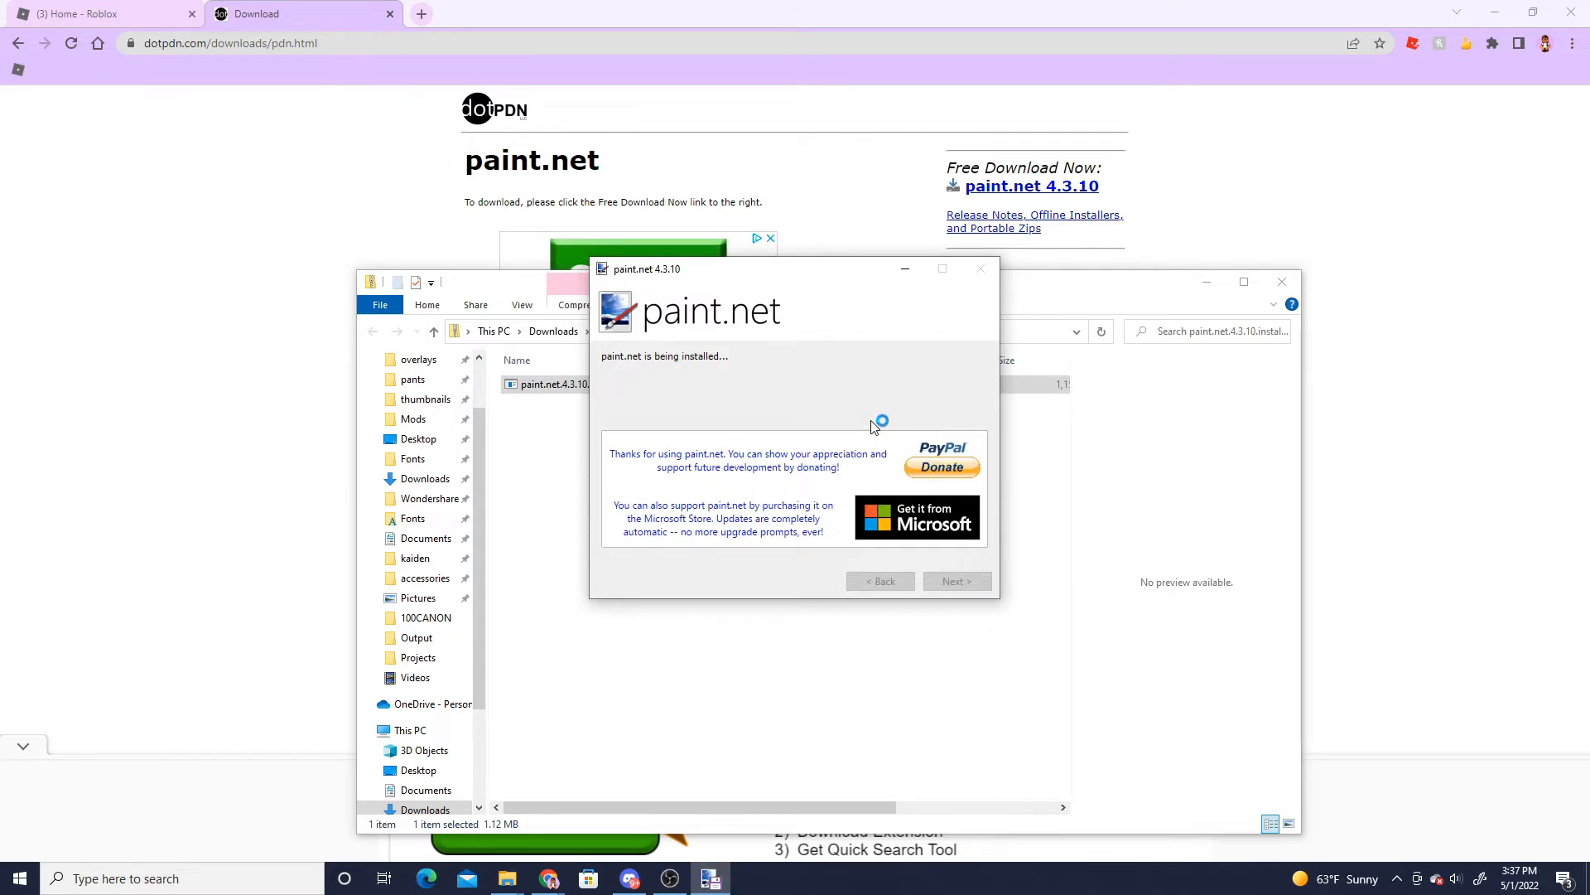
{"action": "left_click", "coordinate": [982, 584]}
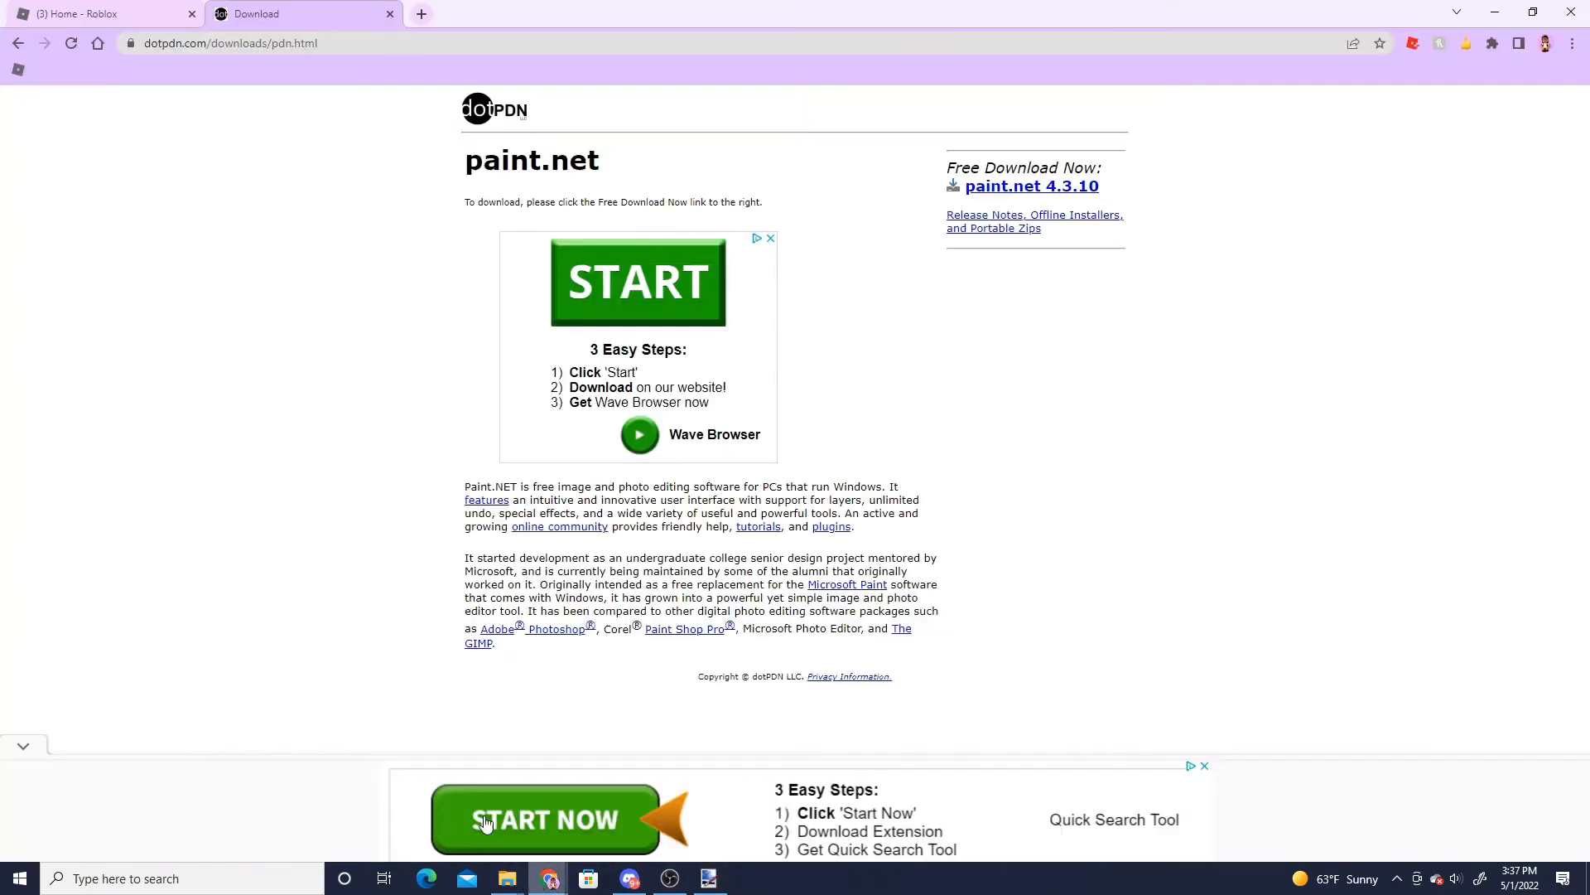
- Close the download tab and search Google Images for roblox template transparent
{"action": "left_click", "coordinate": [548, 878]}
{"action": "left_click", "coordinate": [389, 12]}
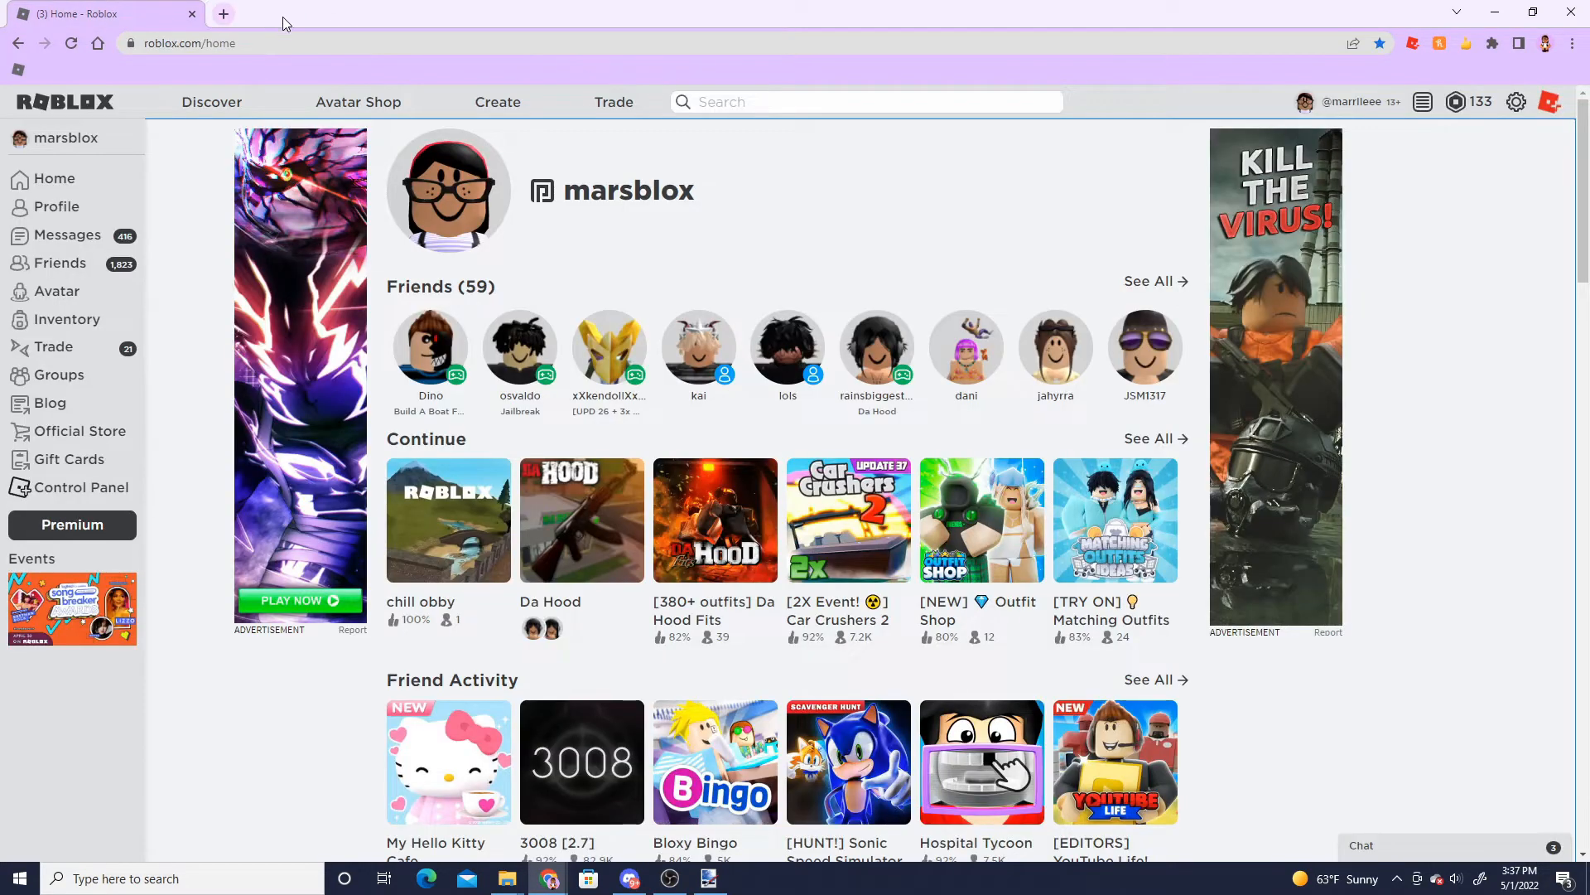
{"action": "left_click", "coordinate": [223, 14]}
{"action": "type", "text": "roblox tem"}
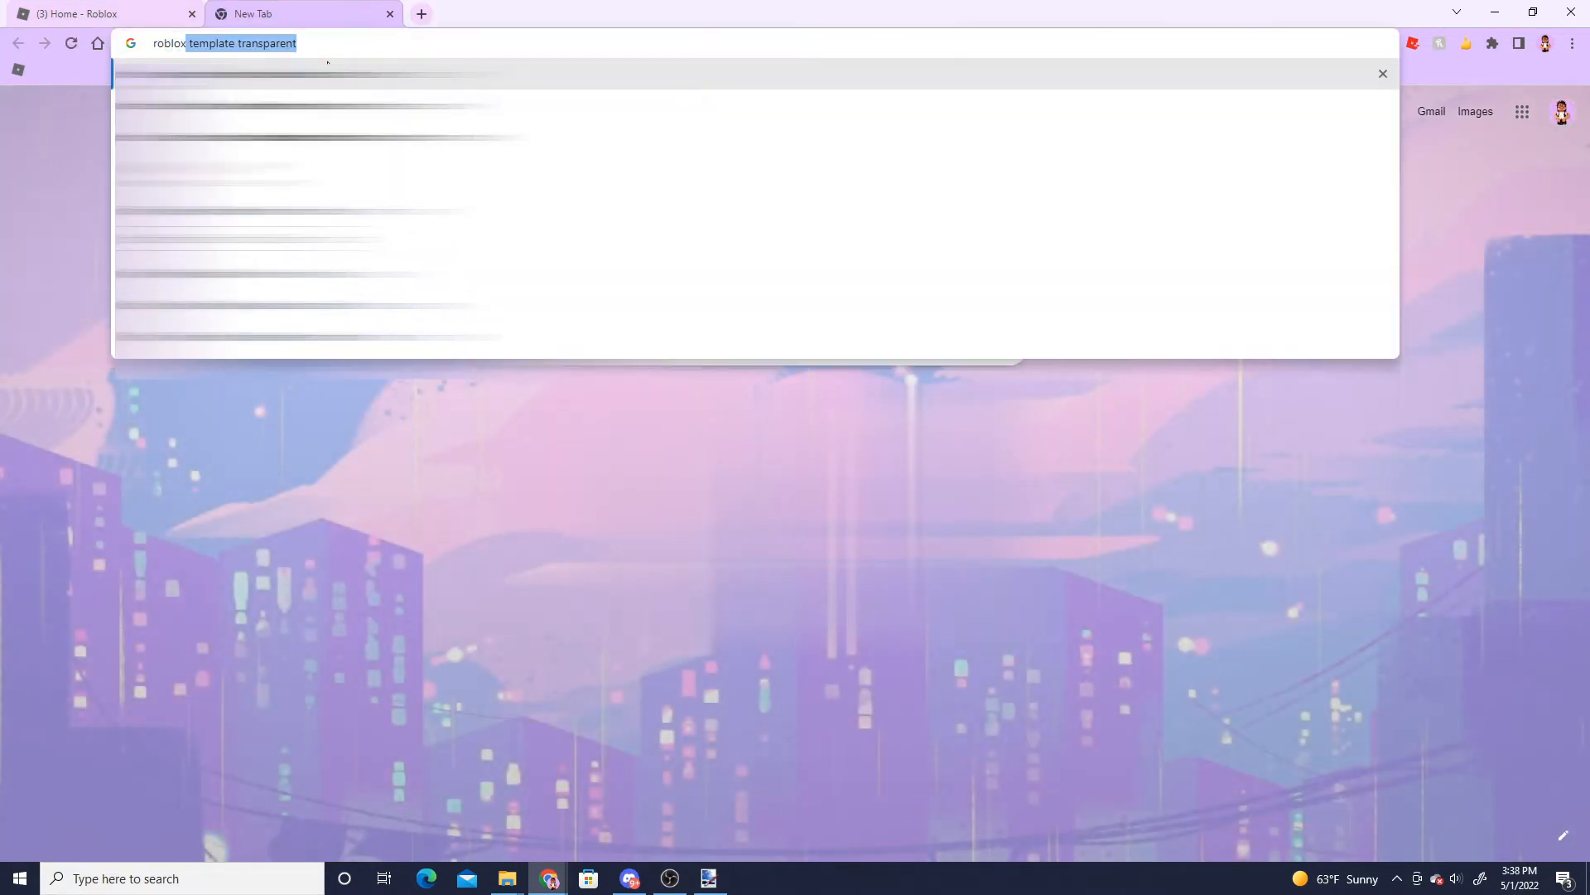
{"action": "type", "text": "pla"}
{"action": "key", "text": "Return"}
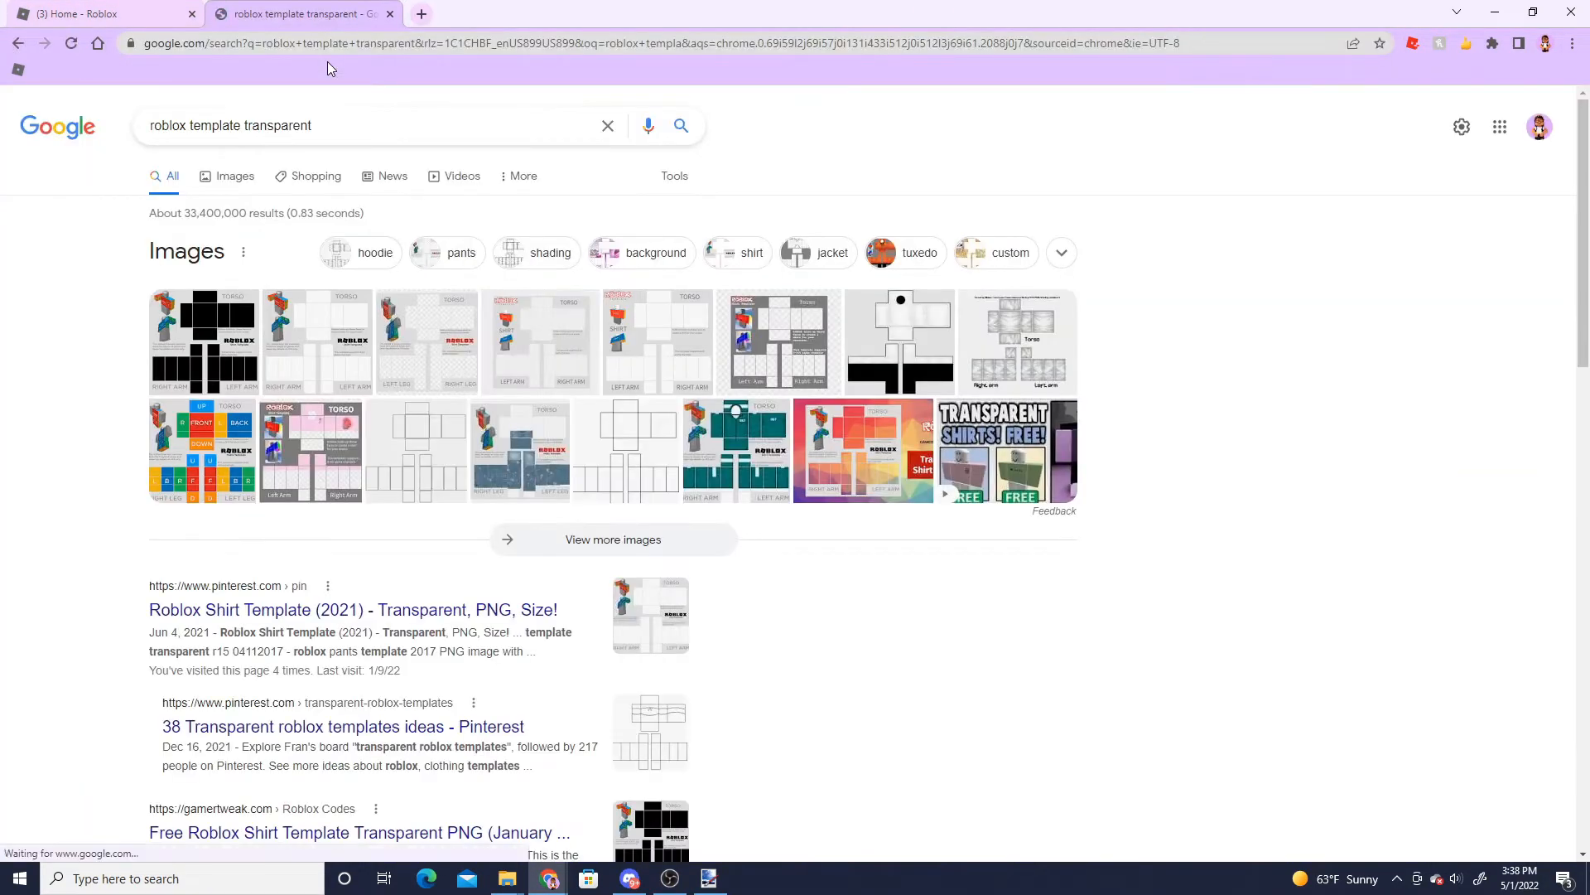
{"action": "left_click", "coordinate": [232, 177]}
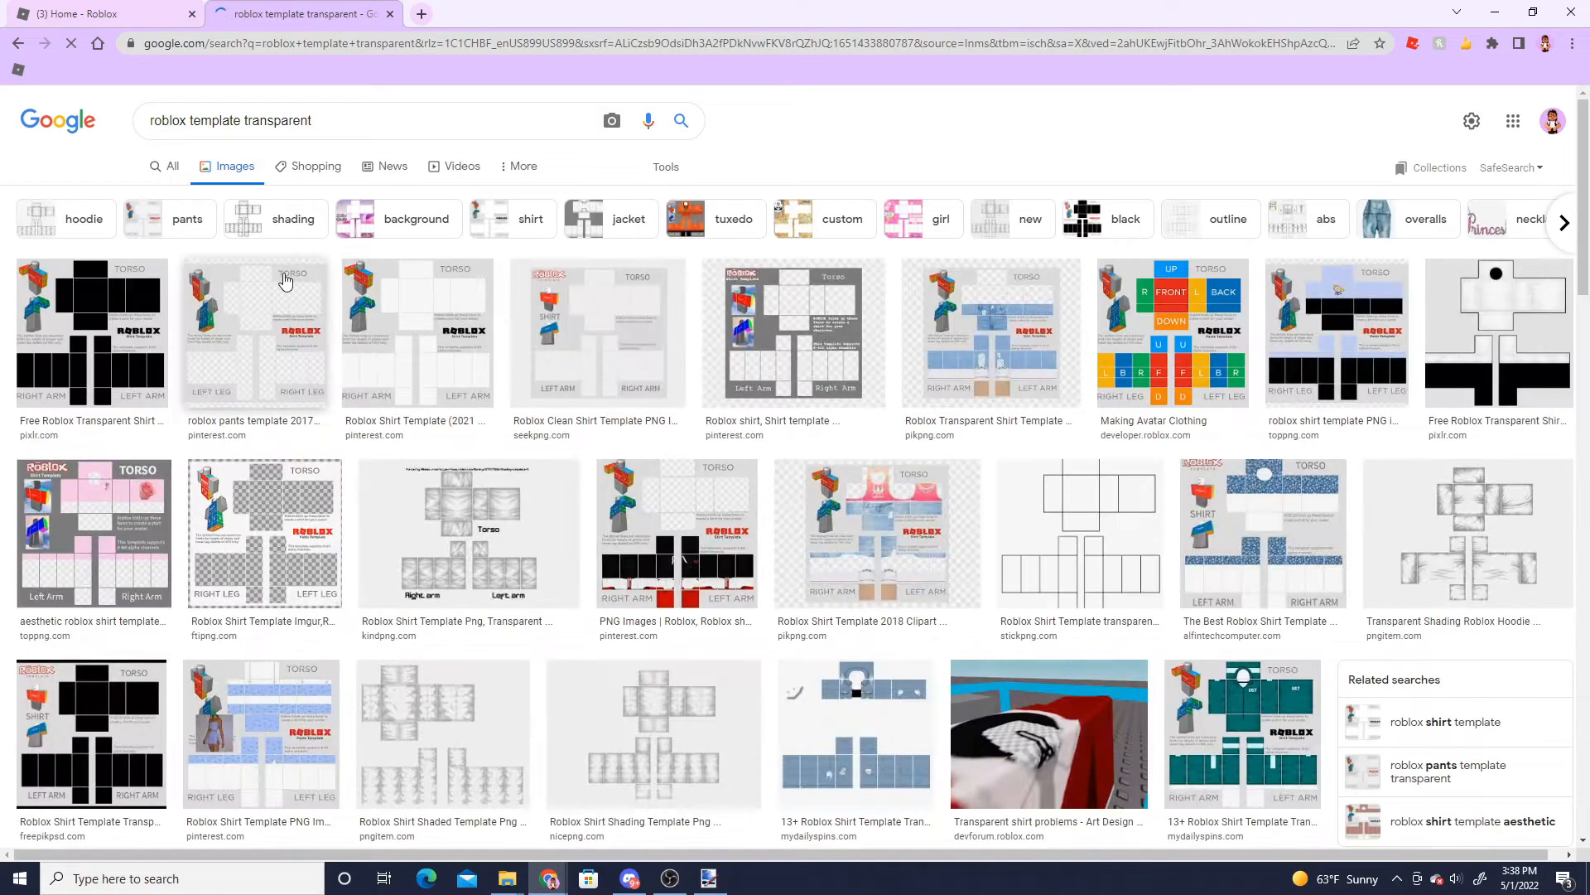
- Save the Roblox Shirt Template (2021) image as templatee in the my templates folder
{"action": "left_click", "coordinate": [435, 353]}
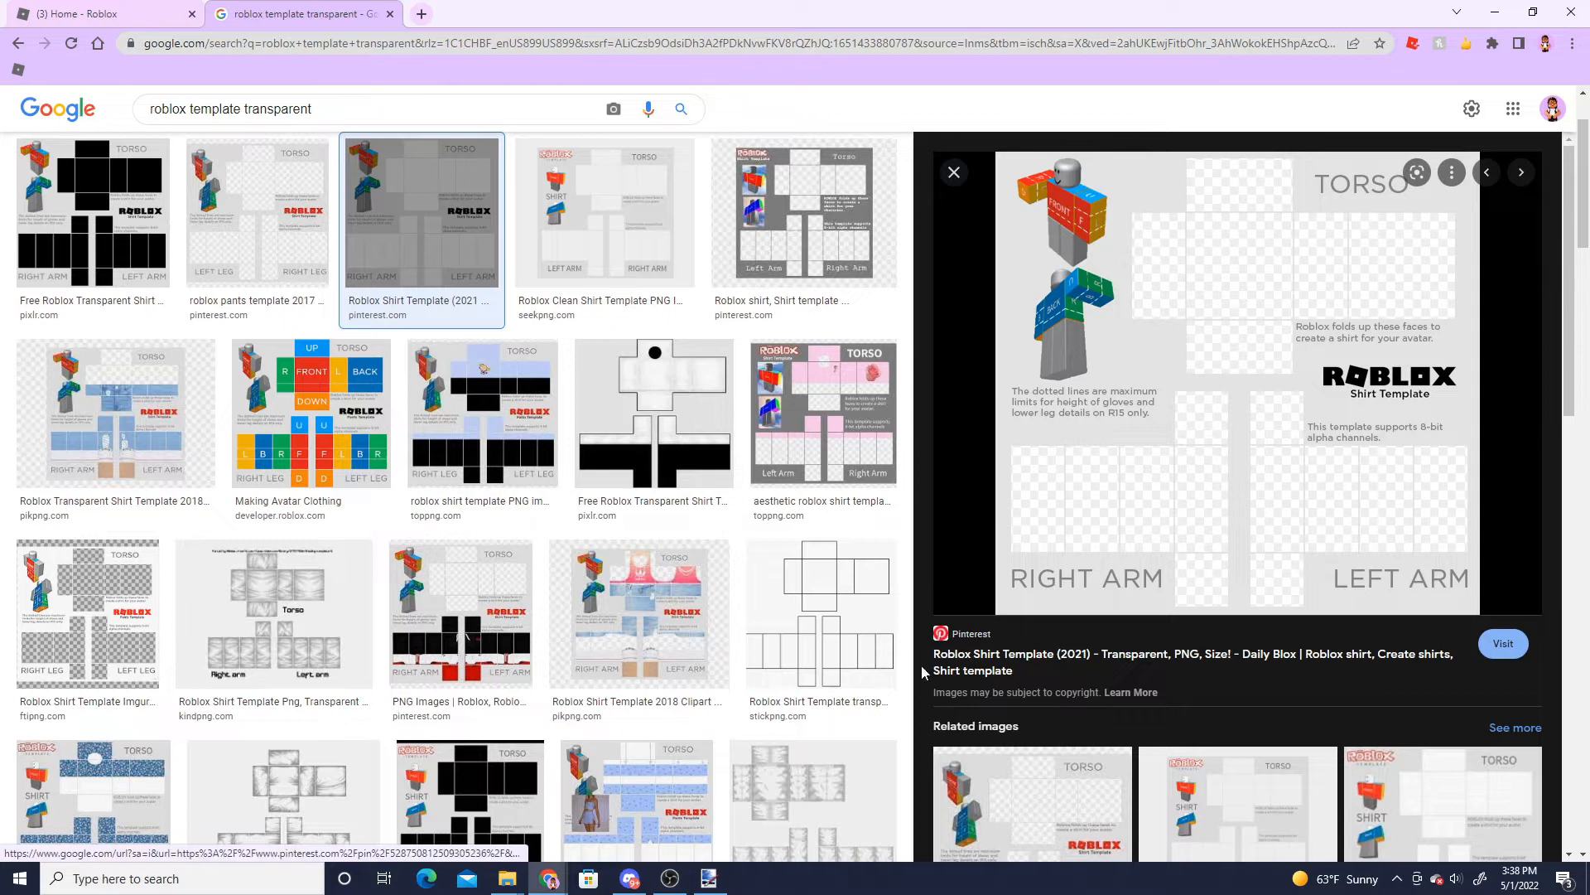
{"action": "right_click", "coordinate": [1139, 582]}
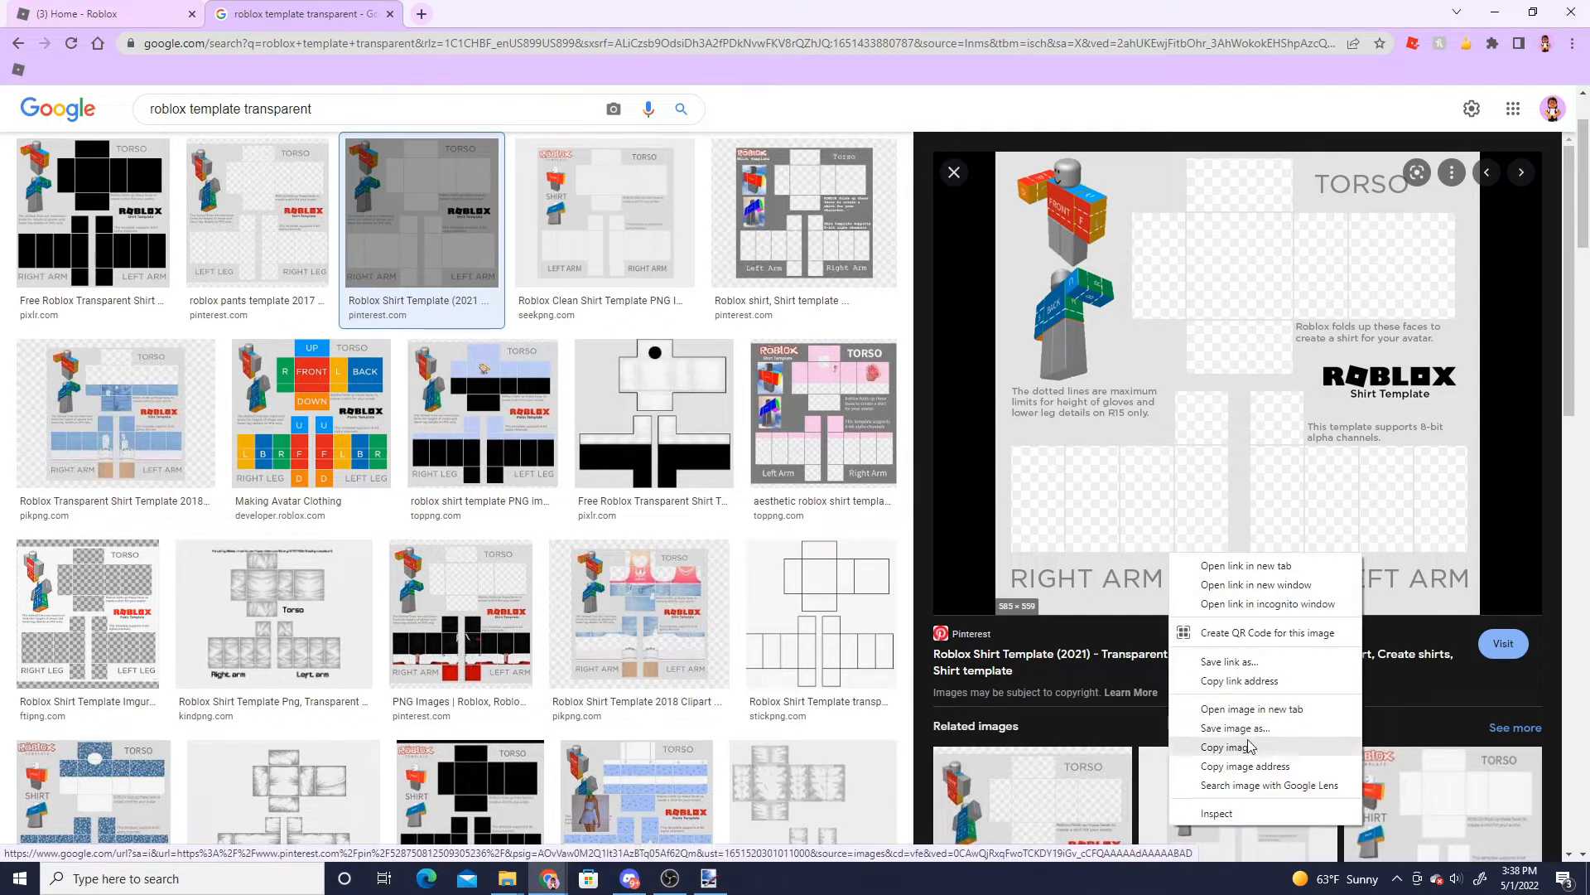
{"action": "left_click", "coordinate": [1205, 722]}
{"action": "scroll", "coordinate": [90, 231], "scroll_direction": "up", "scroll_amount": 5}
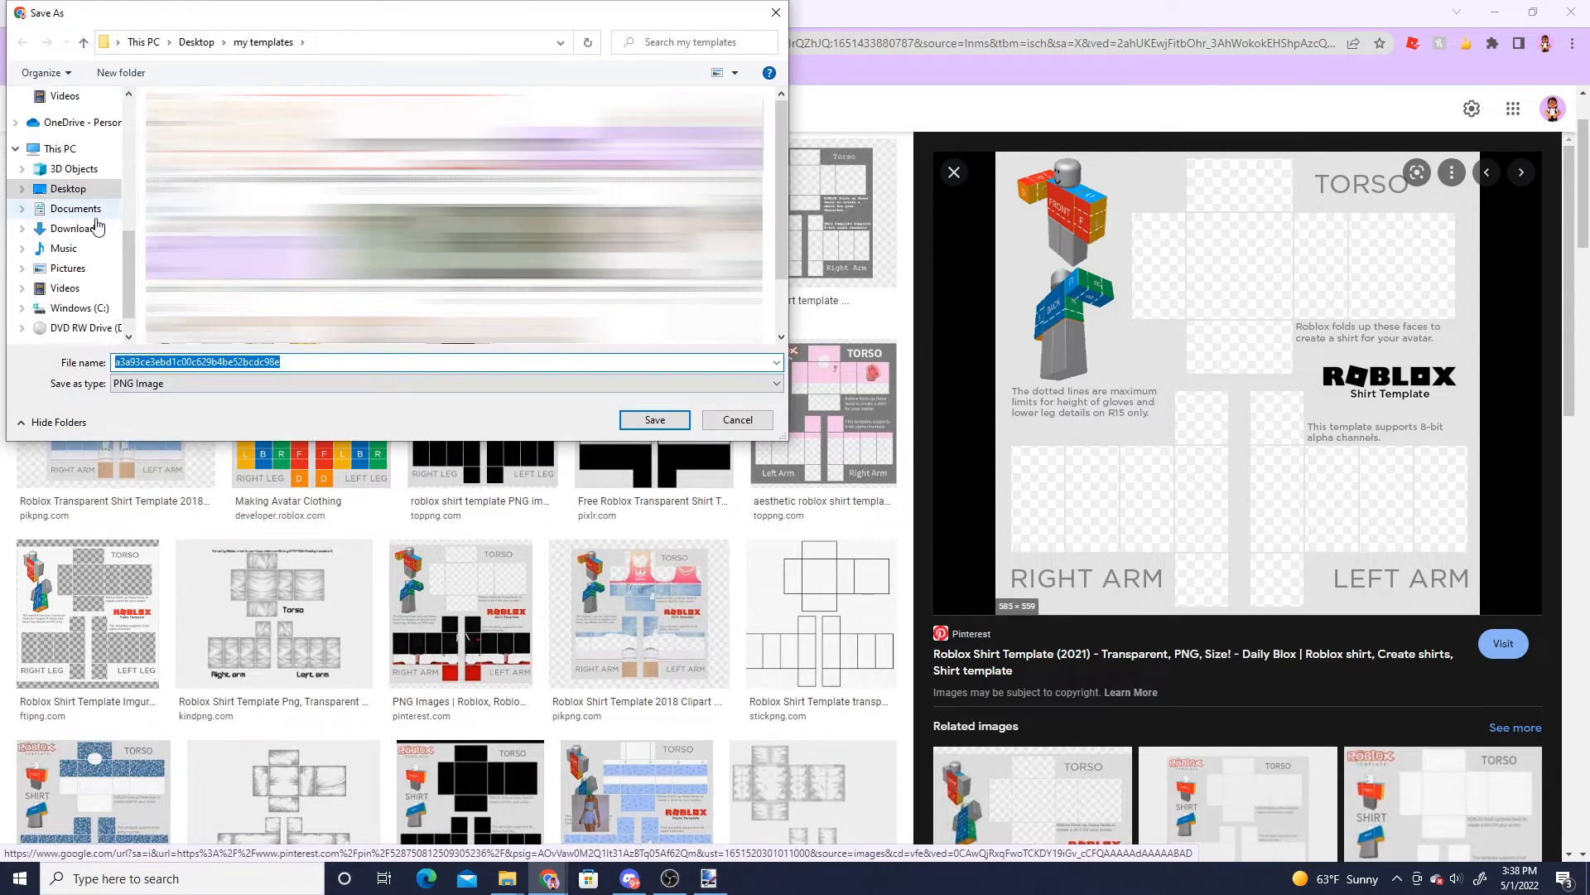
{"action": "scroll", "coordinate": [89, 231], "scroll_direction": "up", "scroll_amount": 4}
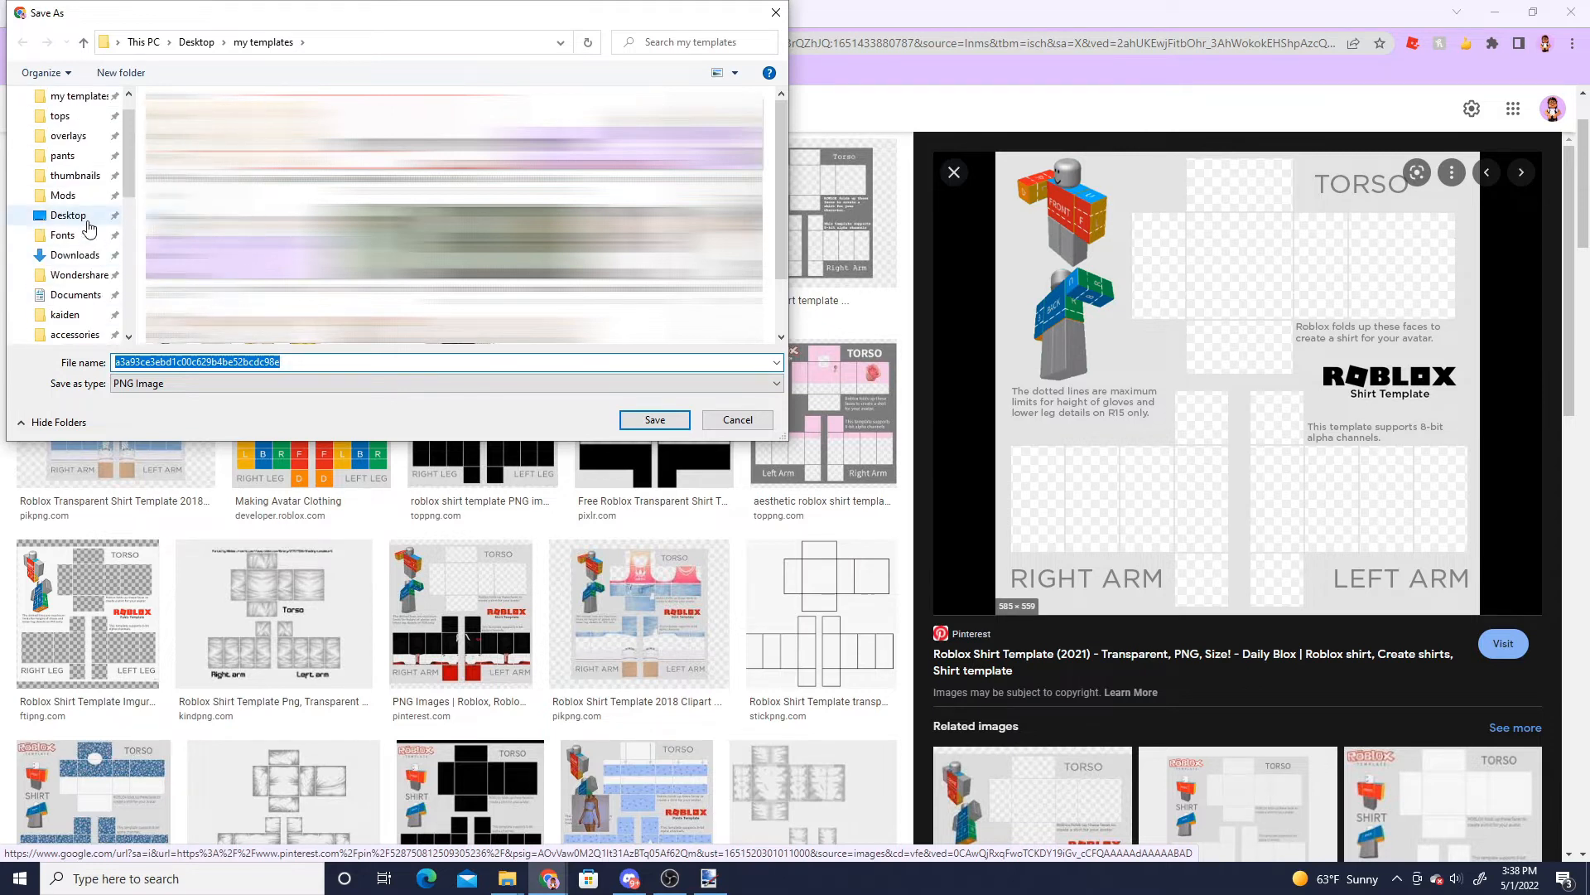
{"action": "left_click", "coordinate": [271, 362]}
{"action": "double_click", "coordinate": [260, 361]}
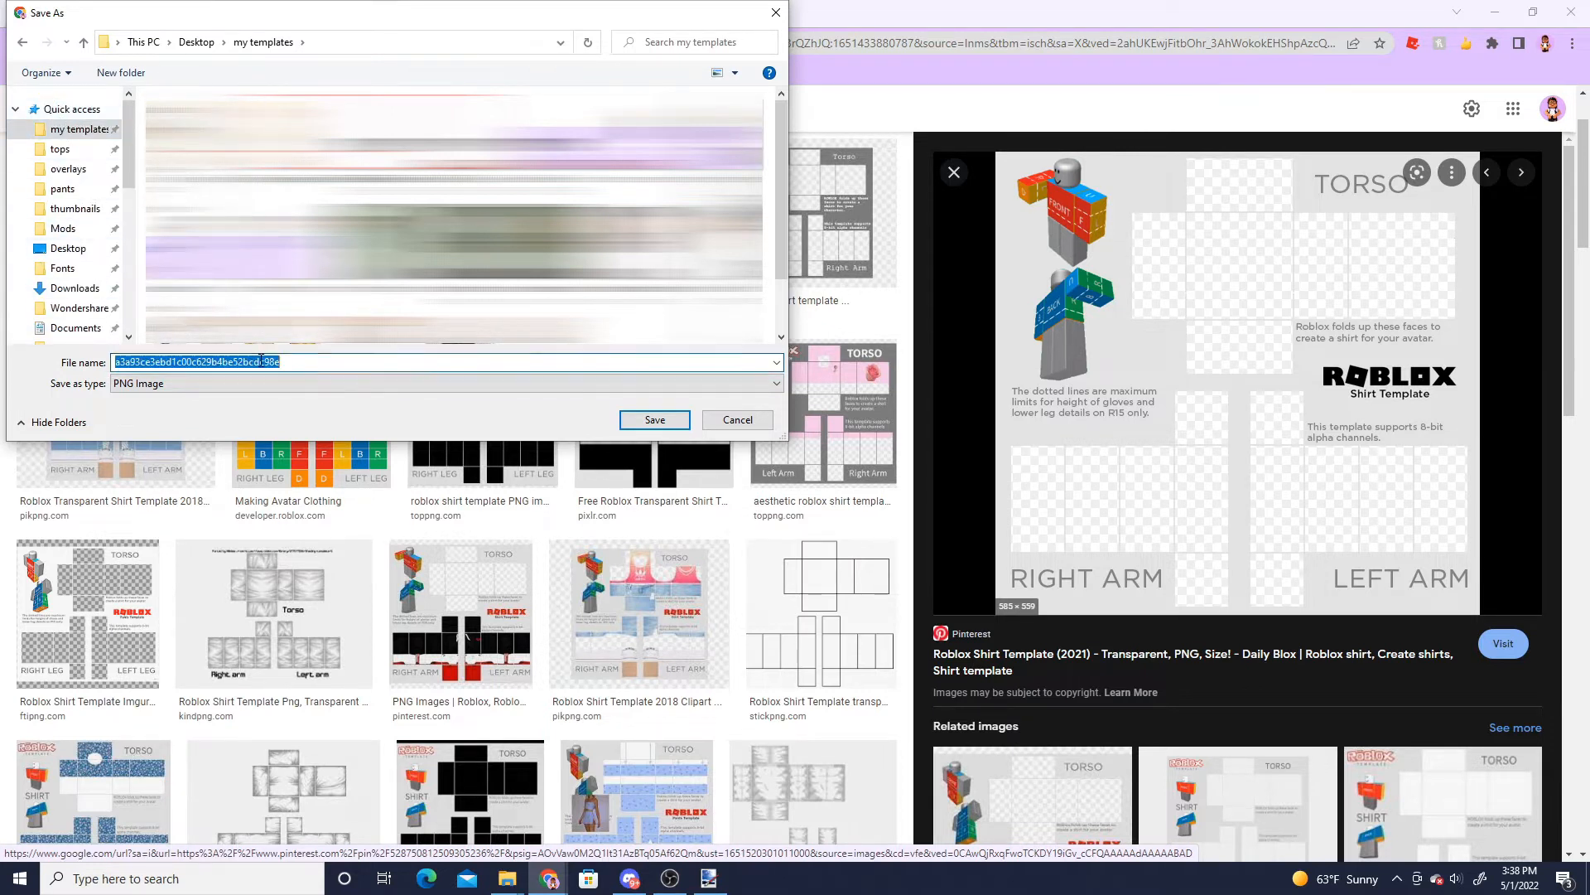
{"action": "type", "text": "templa"}
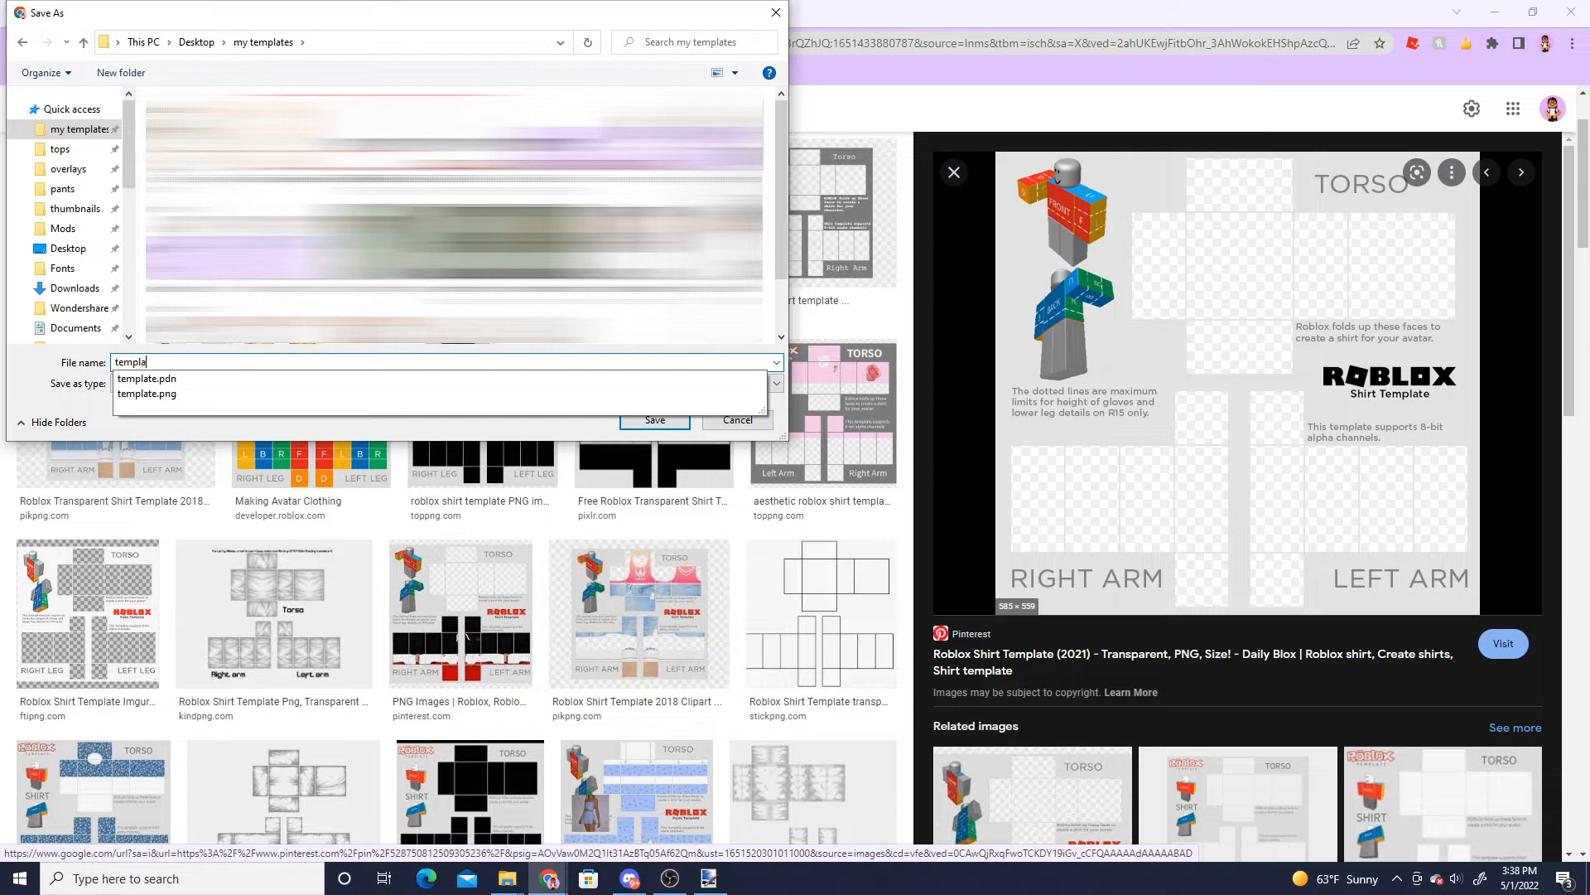
{"action": "type", "text": "tee"}
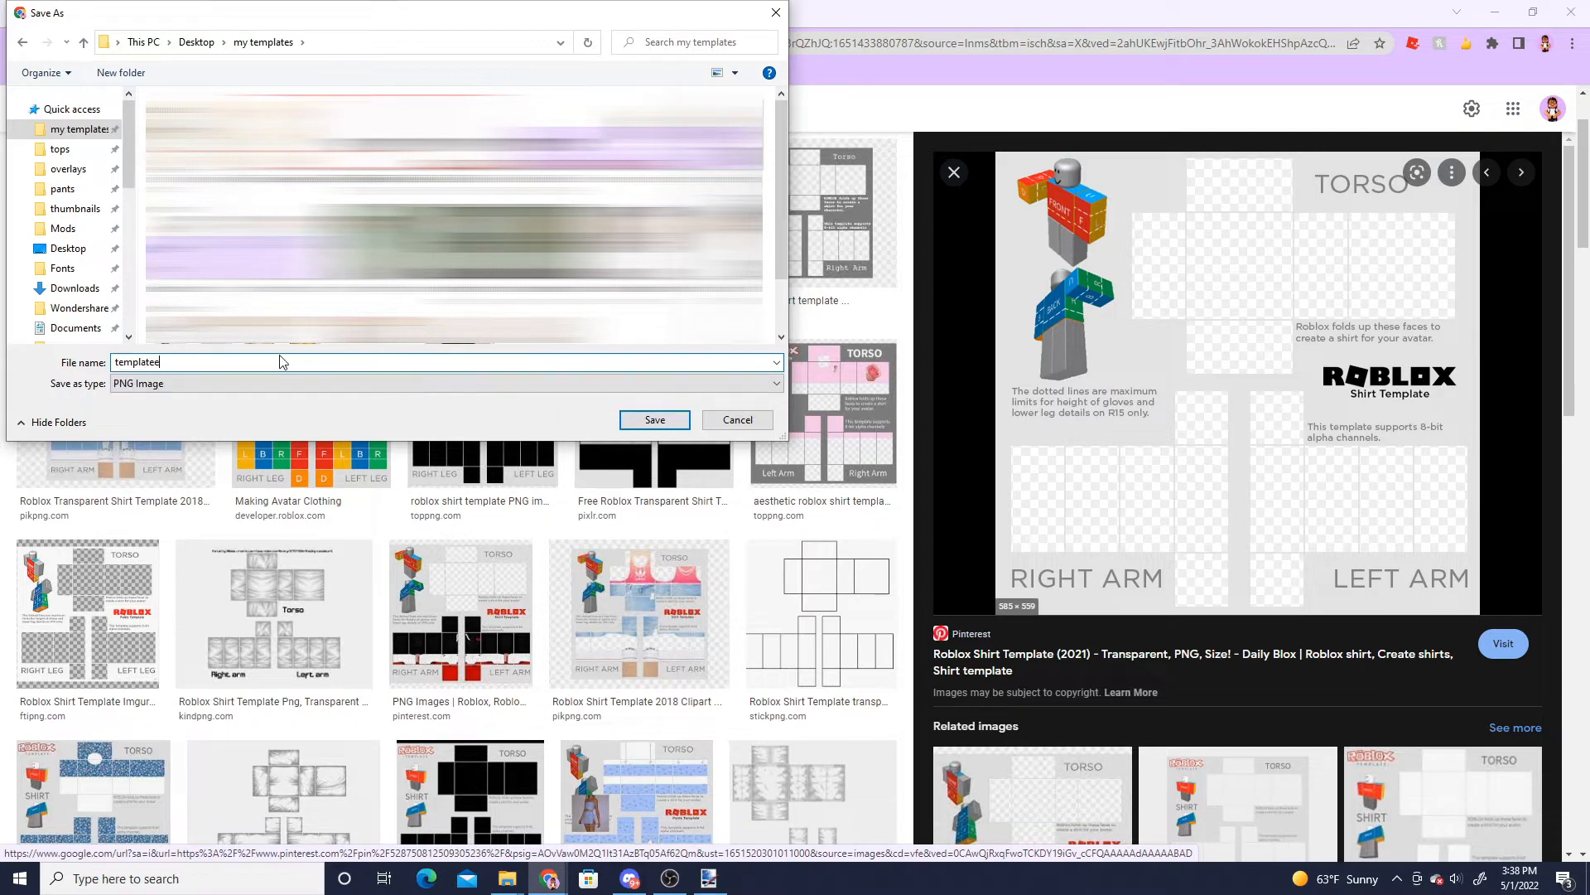
{"action": "left_click", "coordinate": [656, 420]}
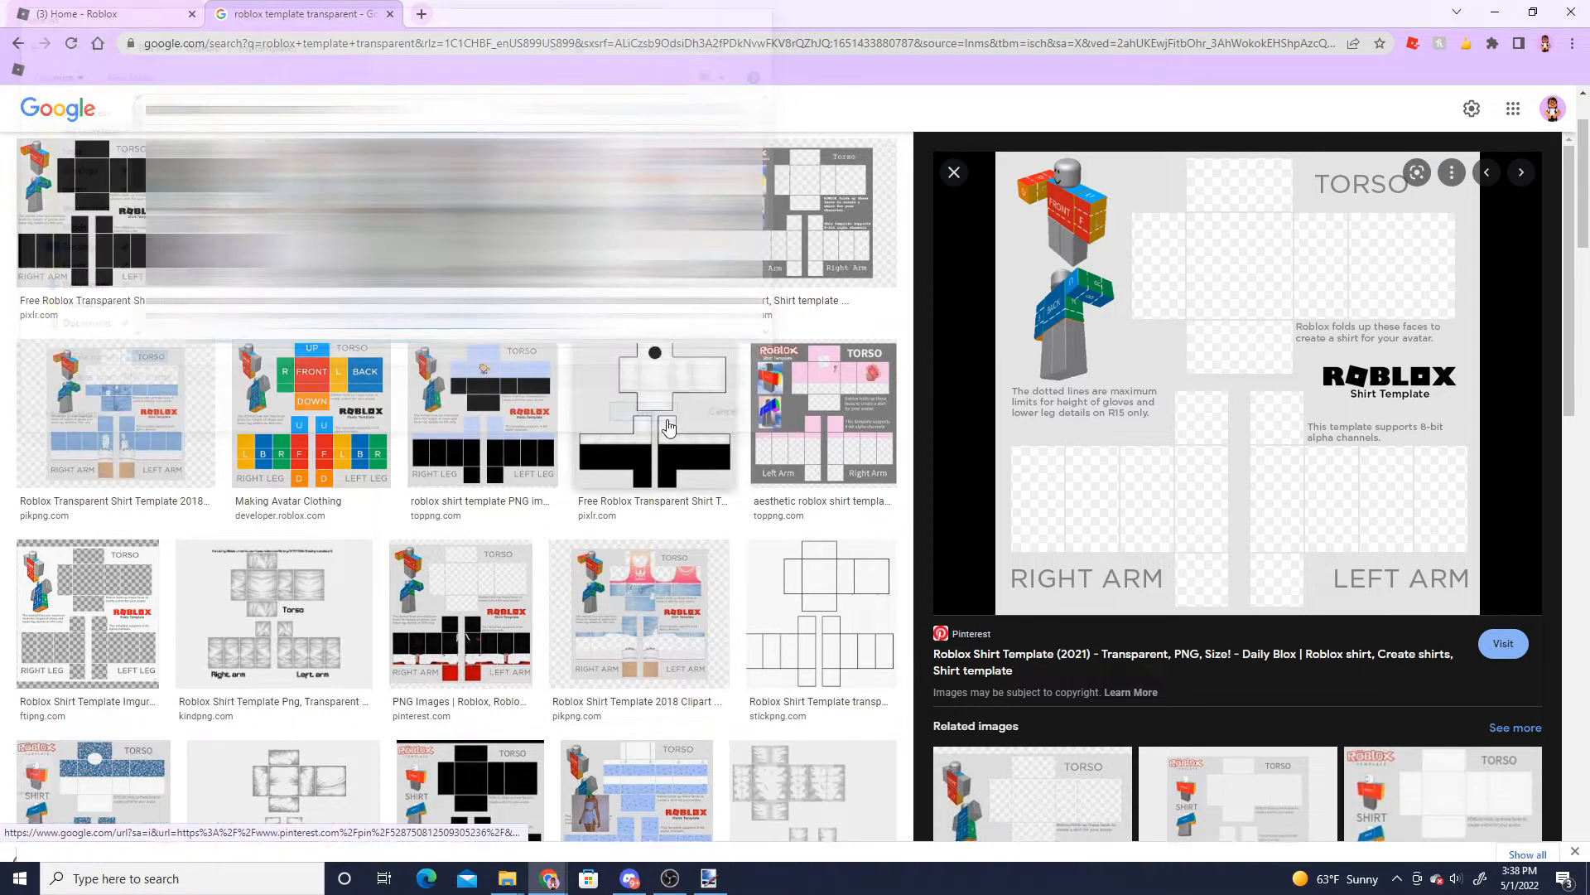
- Open templatee.png from the my templates folder in paint.net
{"action": "left_click", "coordinate": [709, 880]}
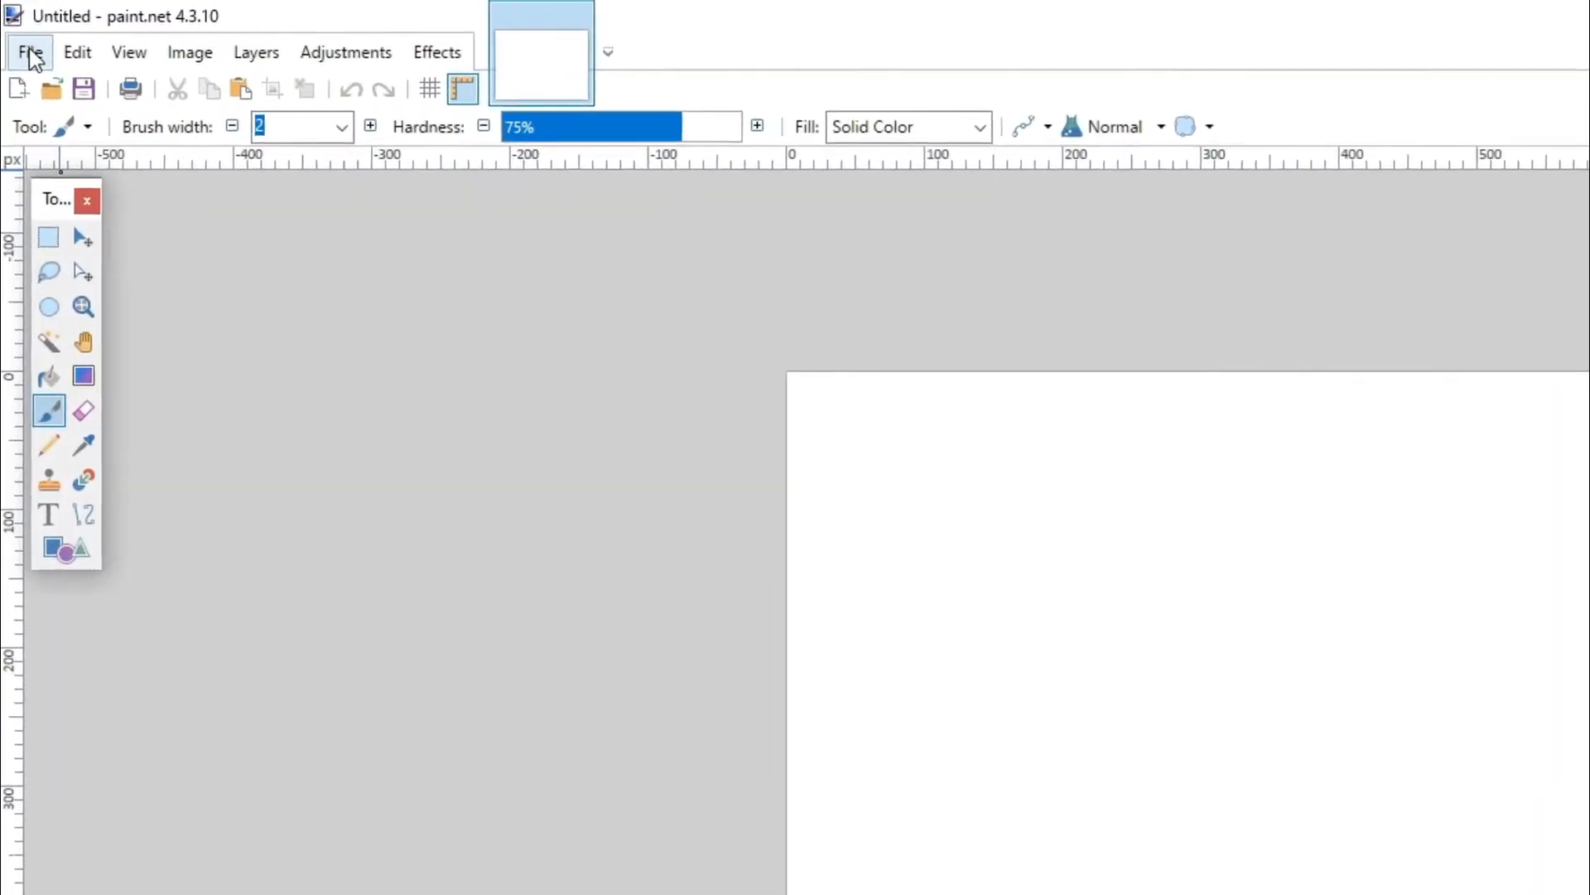
{"action": "left_click", "coordinate": [23, 42]}
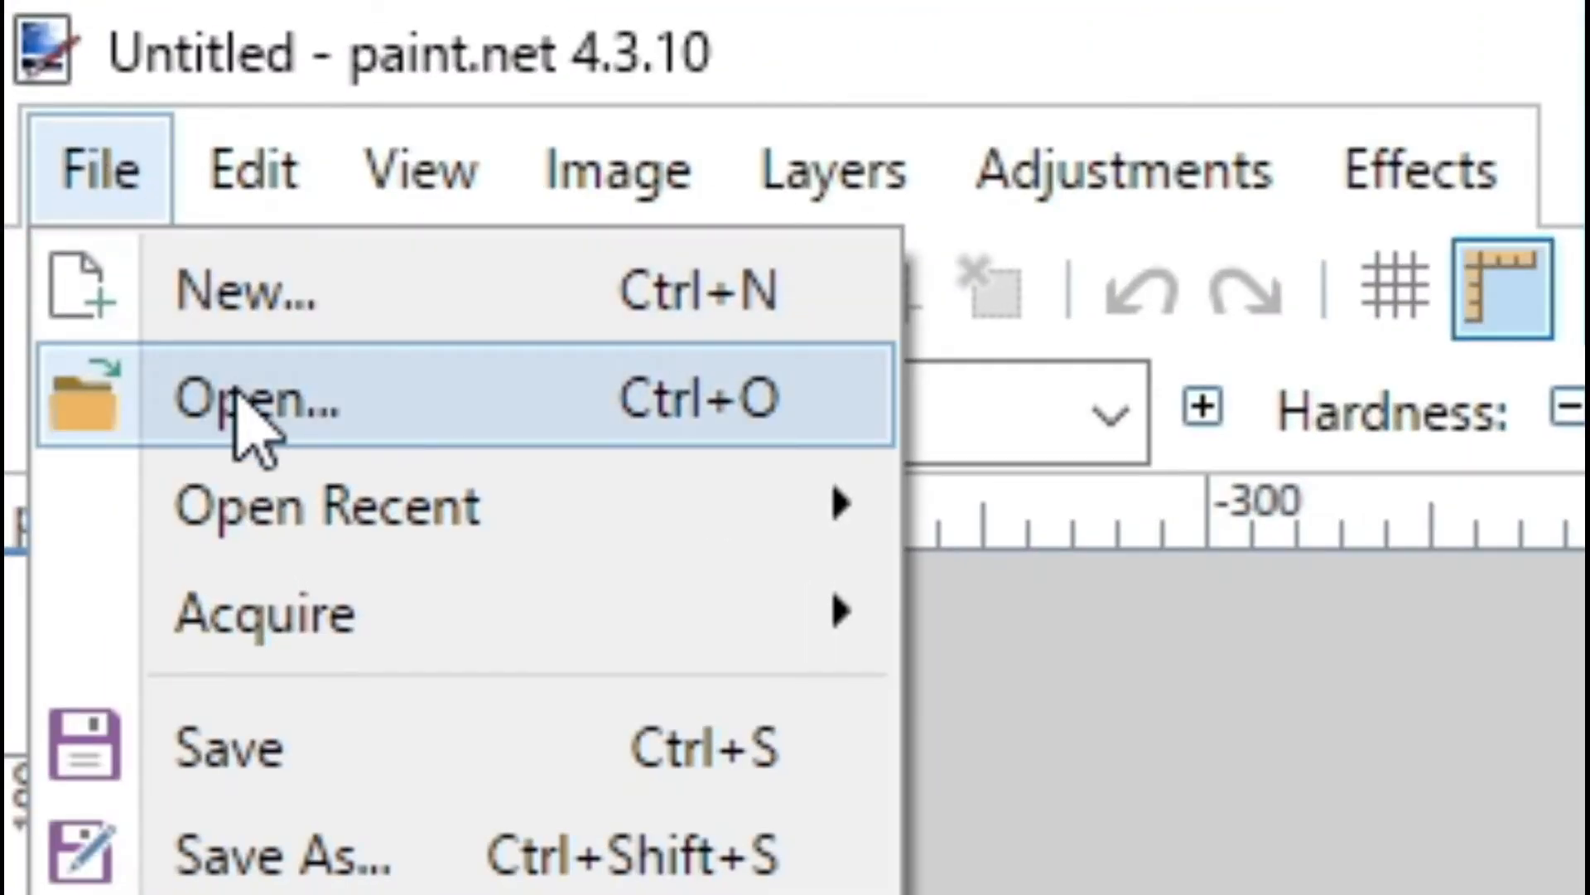
{"action": "left_click", "coordinate": [238, 422]}
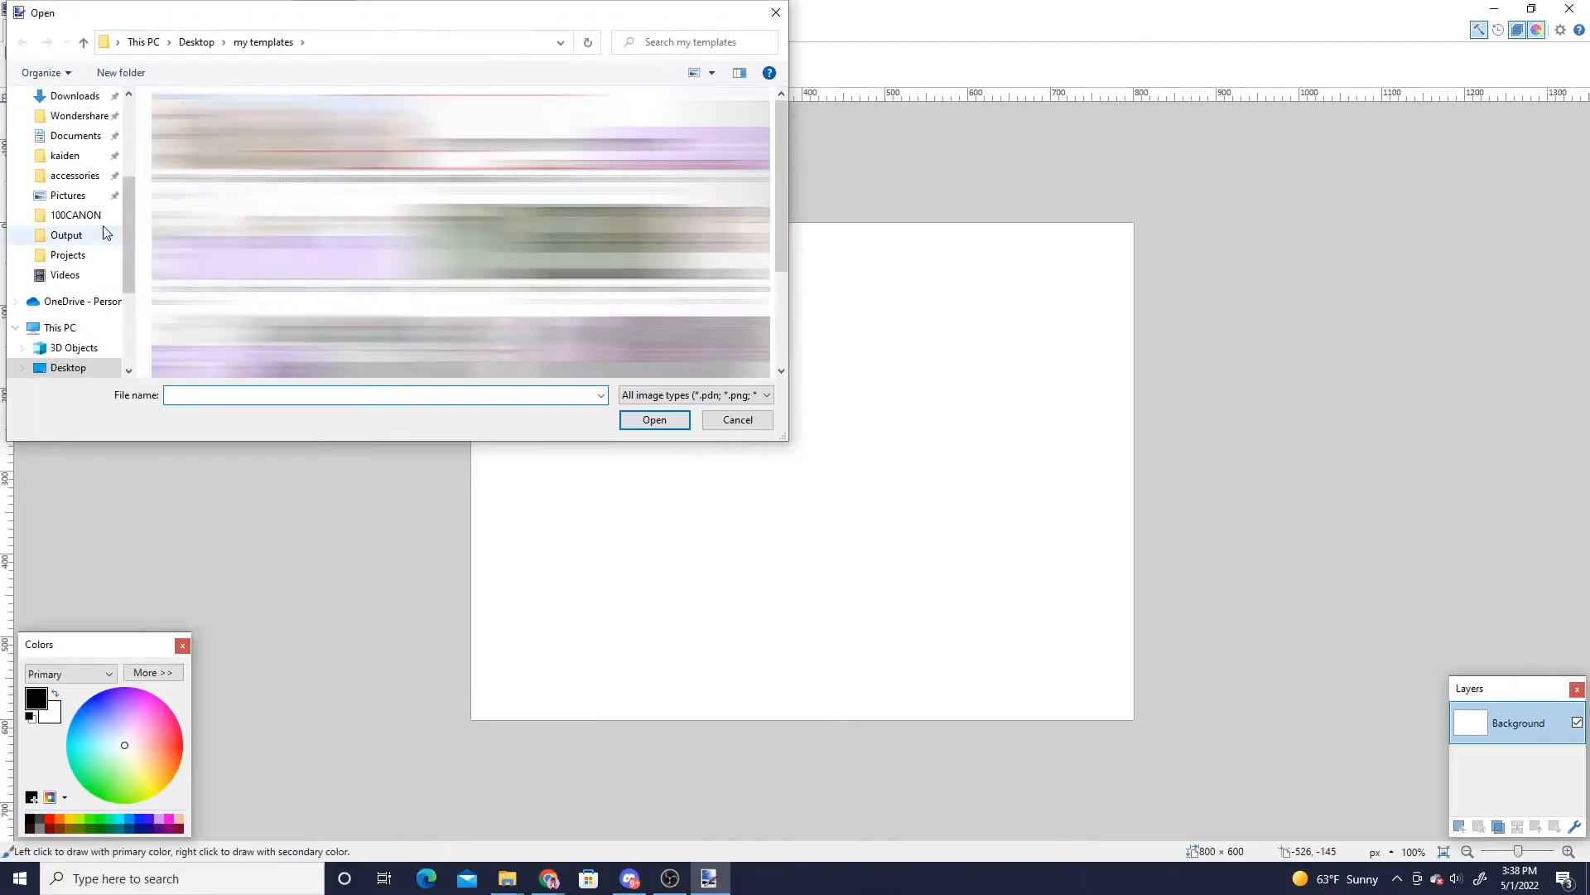
{"action": "scroll", "coordinate": [80, 262], "scroll_direction": "up", "scroll_amount": 2}
{"action": "scroll", "coordinate": [75, 242], "scroll_direction": "up", "scroll_amount": 3}
{"action": "left_click", "coordinate": [77, 130]}
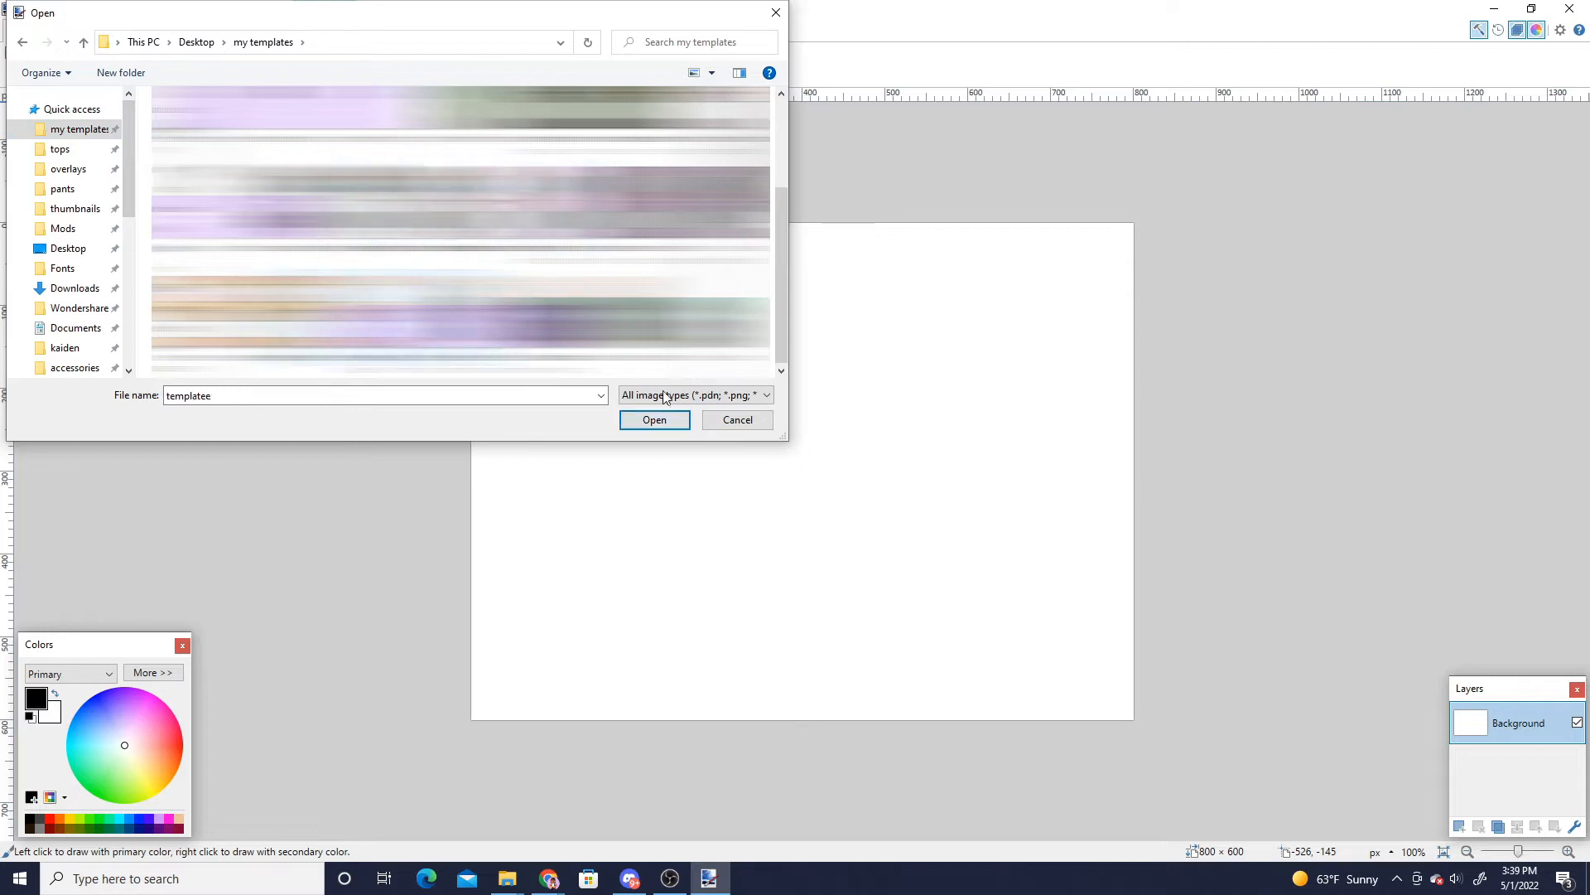
{"action": "left_click", "coordinate": [654, 420]}
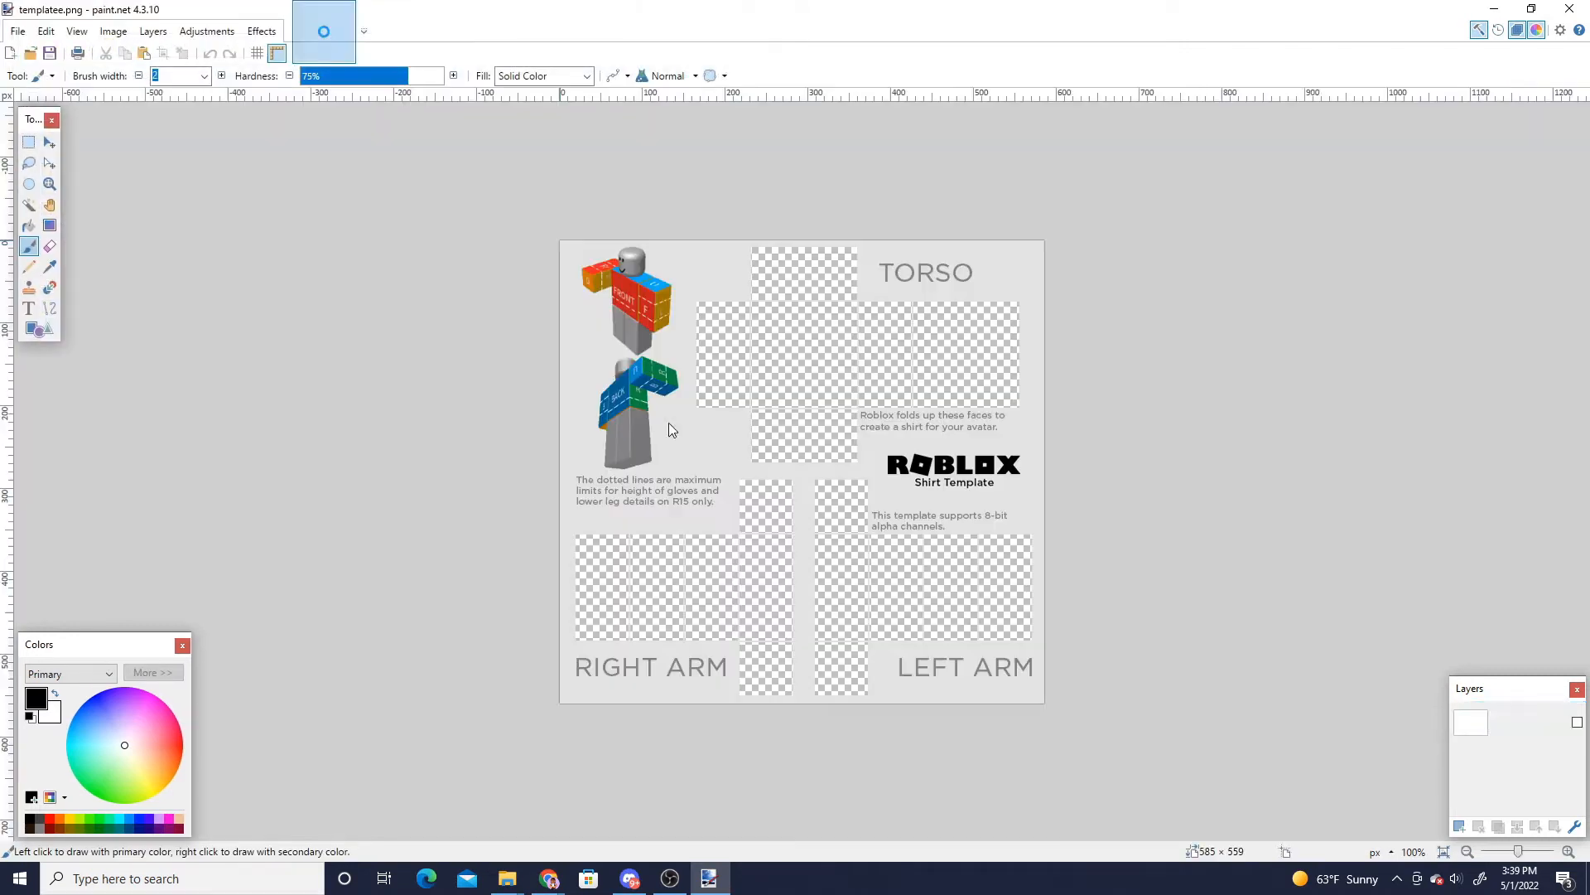
- Search Google Images for purple aesthetic background
{"action": "mouse_move", "coordinate": [547, 885]}
{"action": "left_click", "coordinate": [454, 797]}
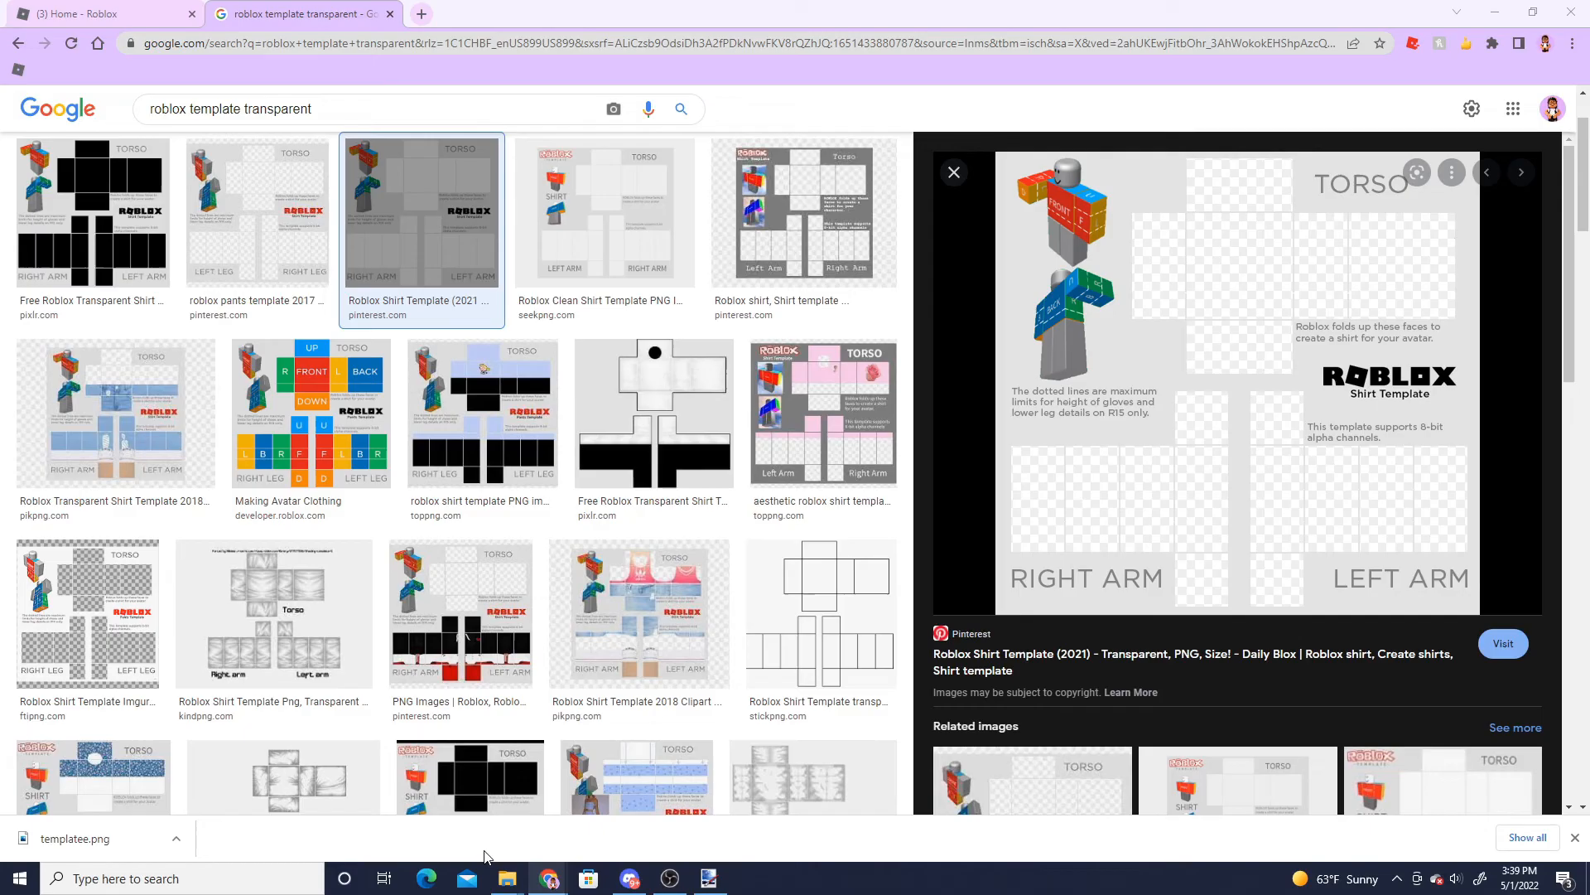
{"action": "left_click", "coordinate": [344, 43]}
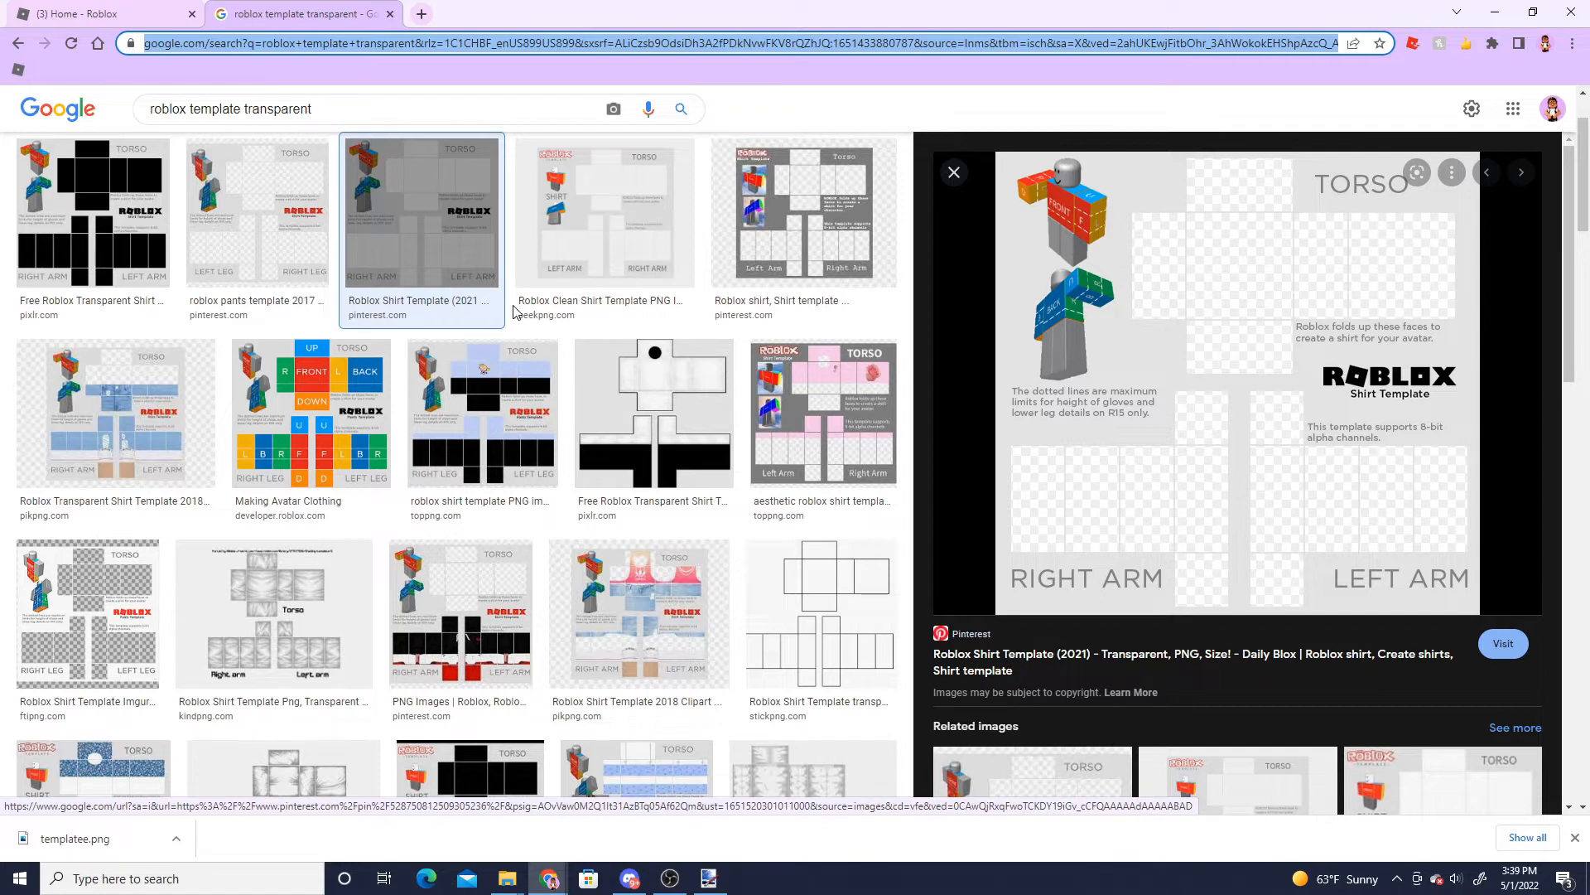
{"action": "type", "text": "purple"}
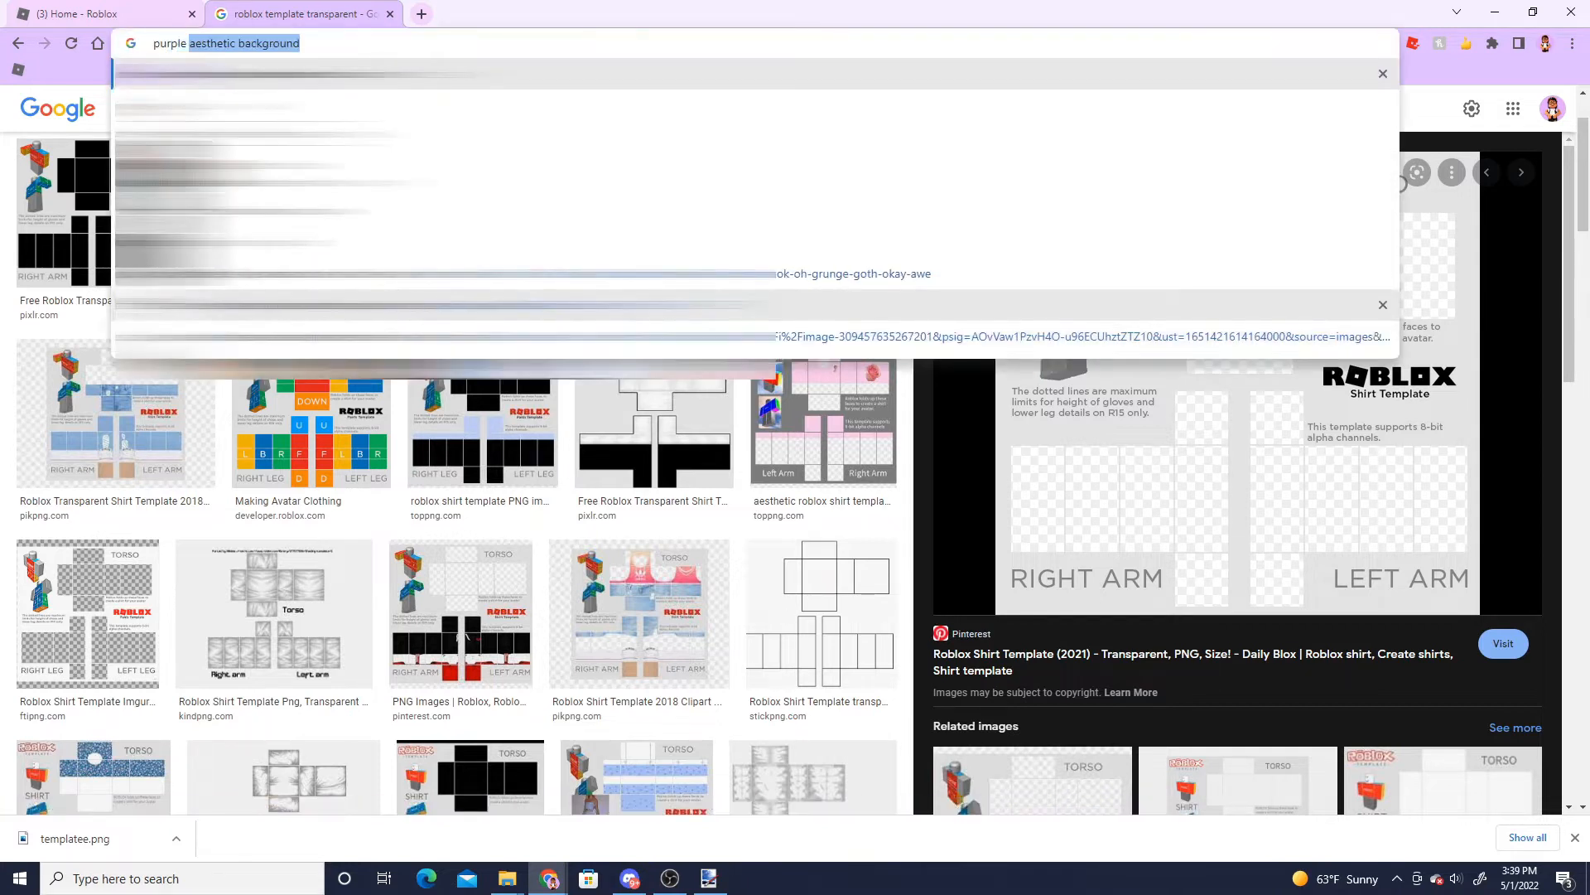
{"action": "key", "text": "Return"}
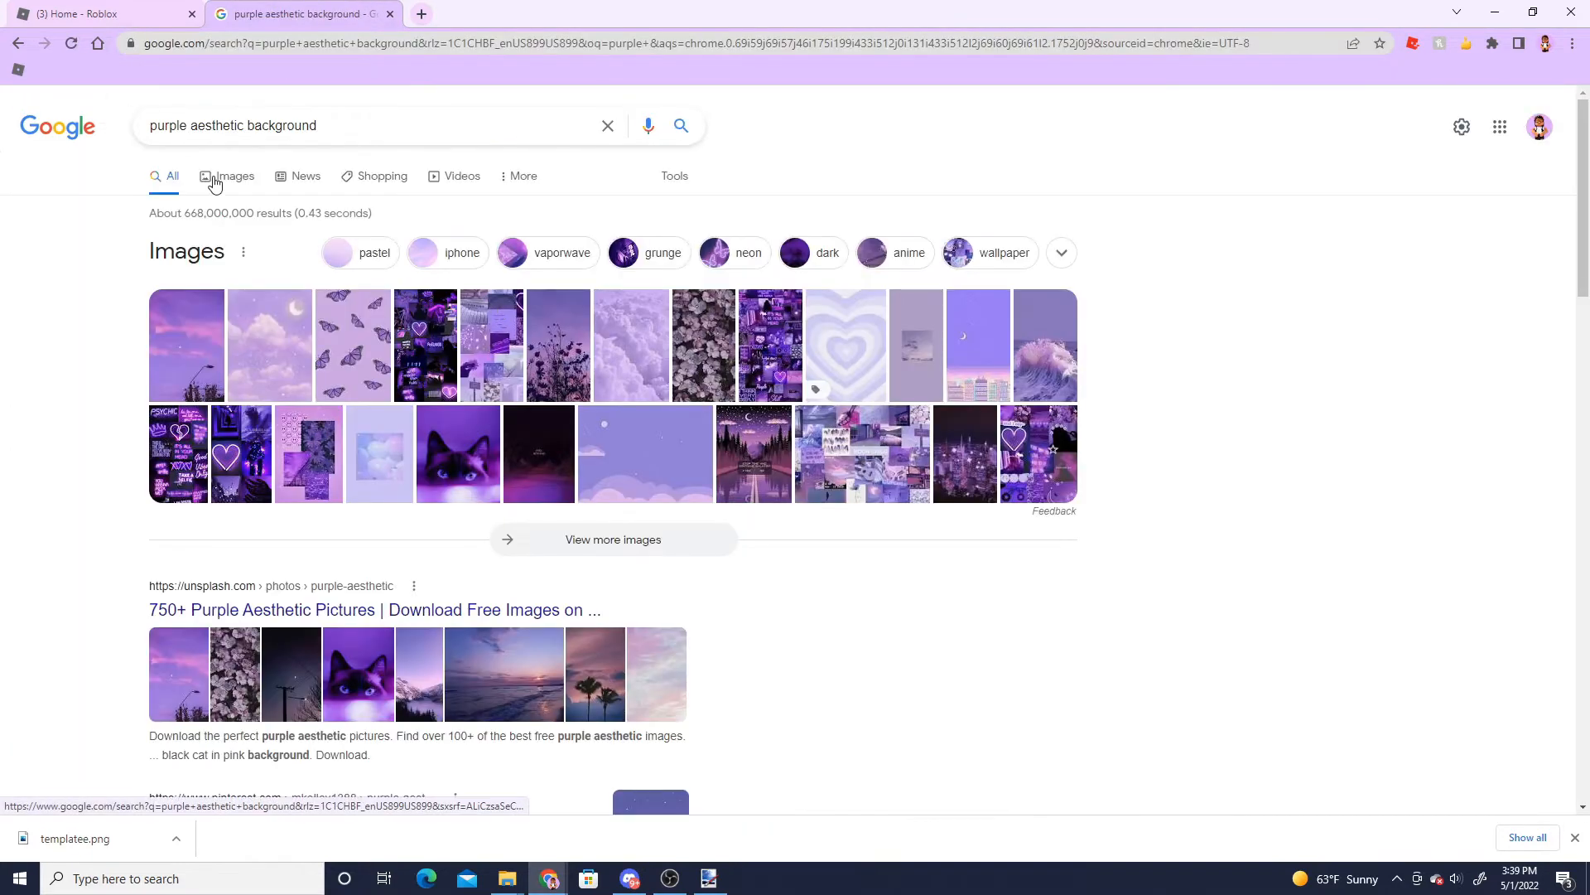
{"action": "left_click", "coordinate": [217, 178]}
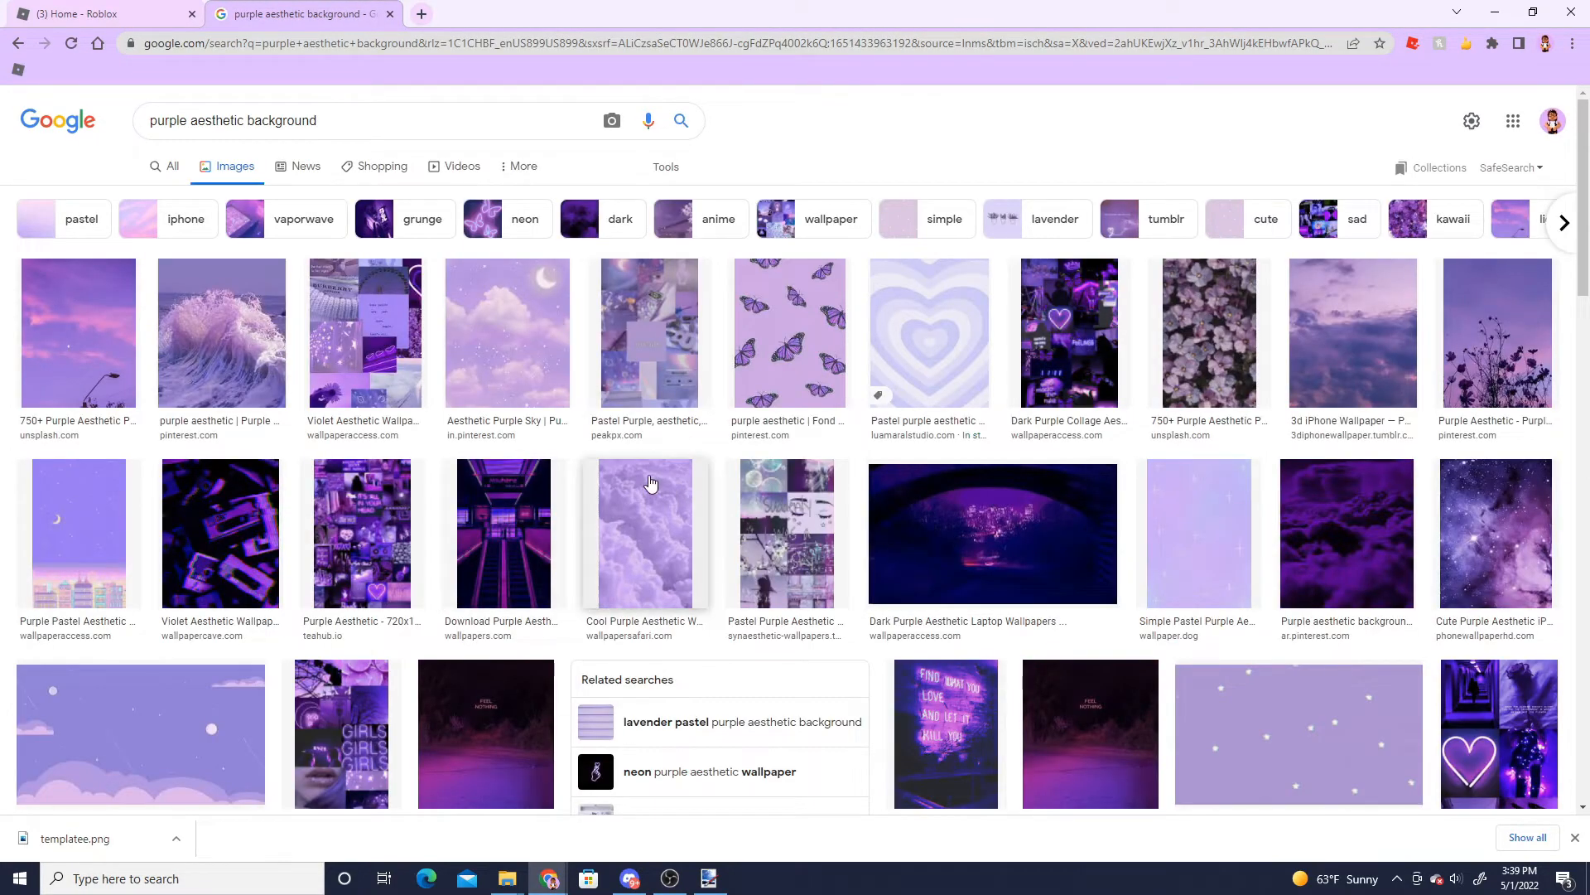
{"action": "scroll", "coordinate": [1286, 696], "scroll_direction": "down", "scroll_amount": 10}
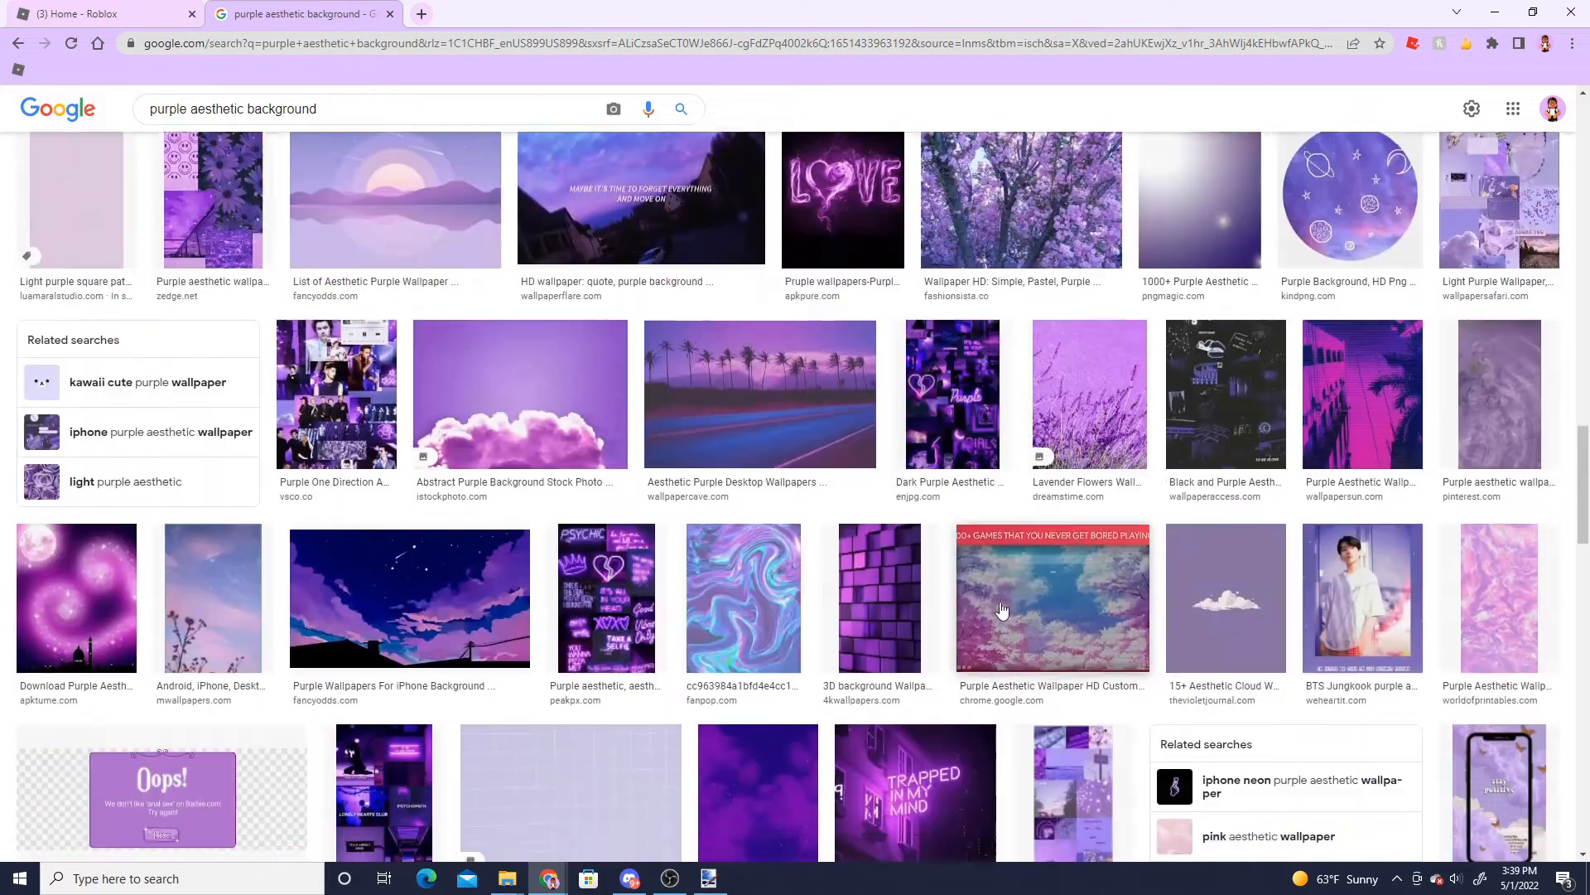
{"action": "scroll", "coordinate": [699, 562], "scroll_direction": "up", "scroll_amount": 10}
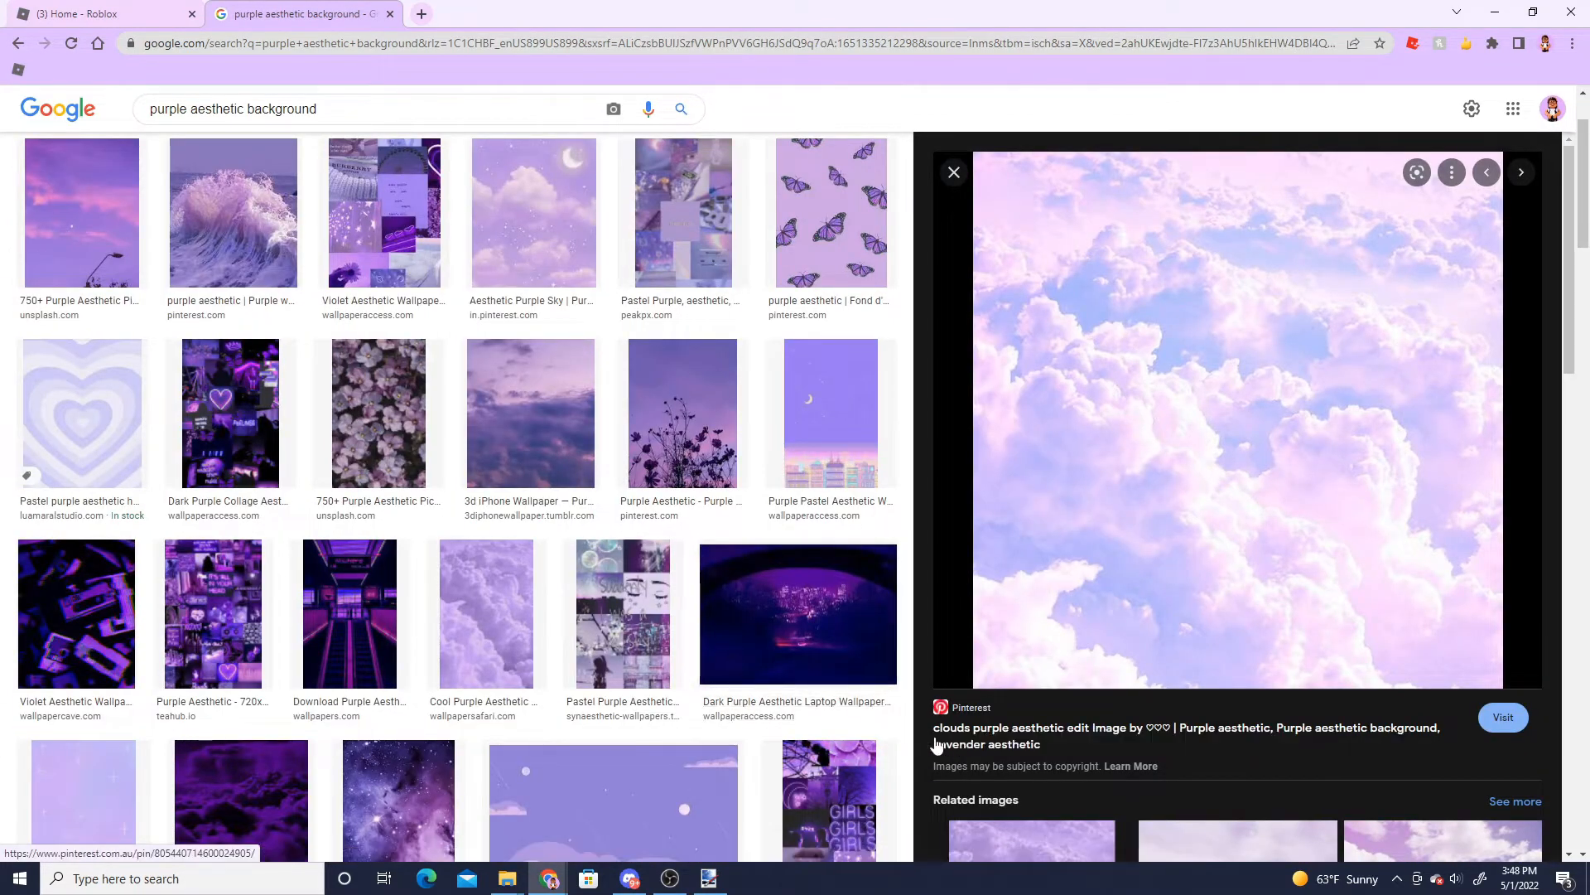
- Copy the purple clouds aesthetic image from the preview and switch to paint.net
{"action": "right_click", "coordinate": [1150, 585]}
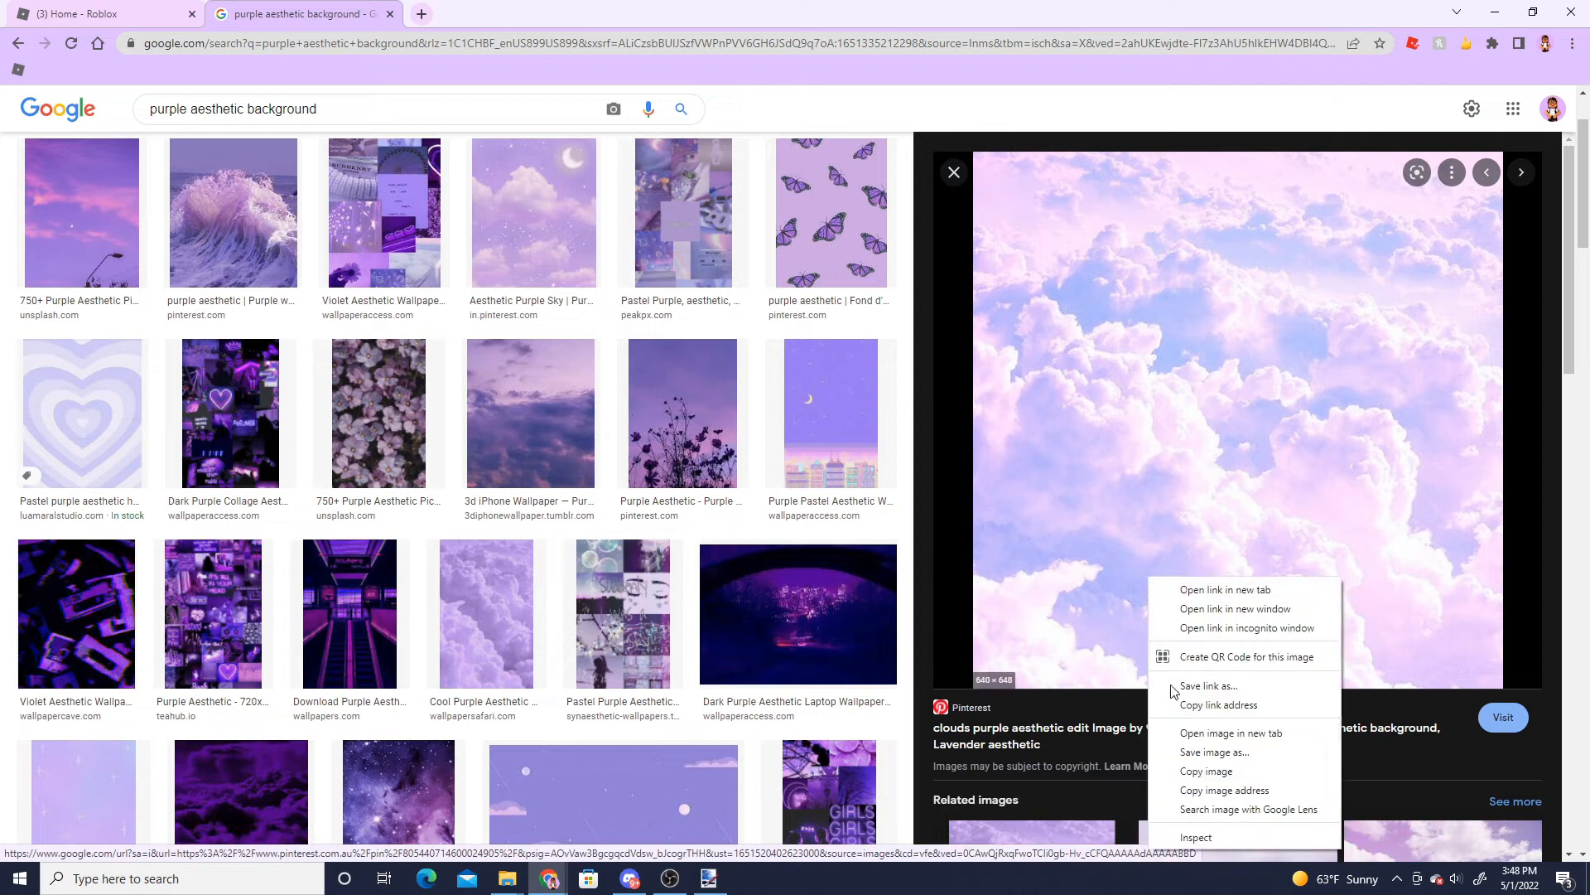
{"action": "left_click", "coordinate": [1204, 772]}
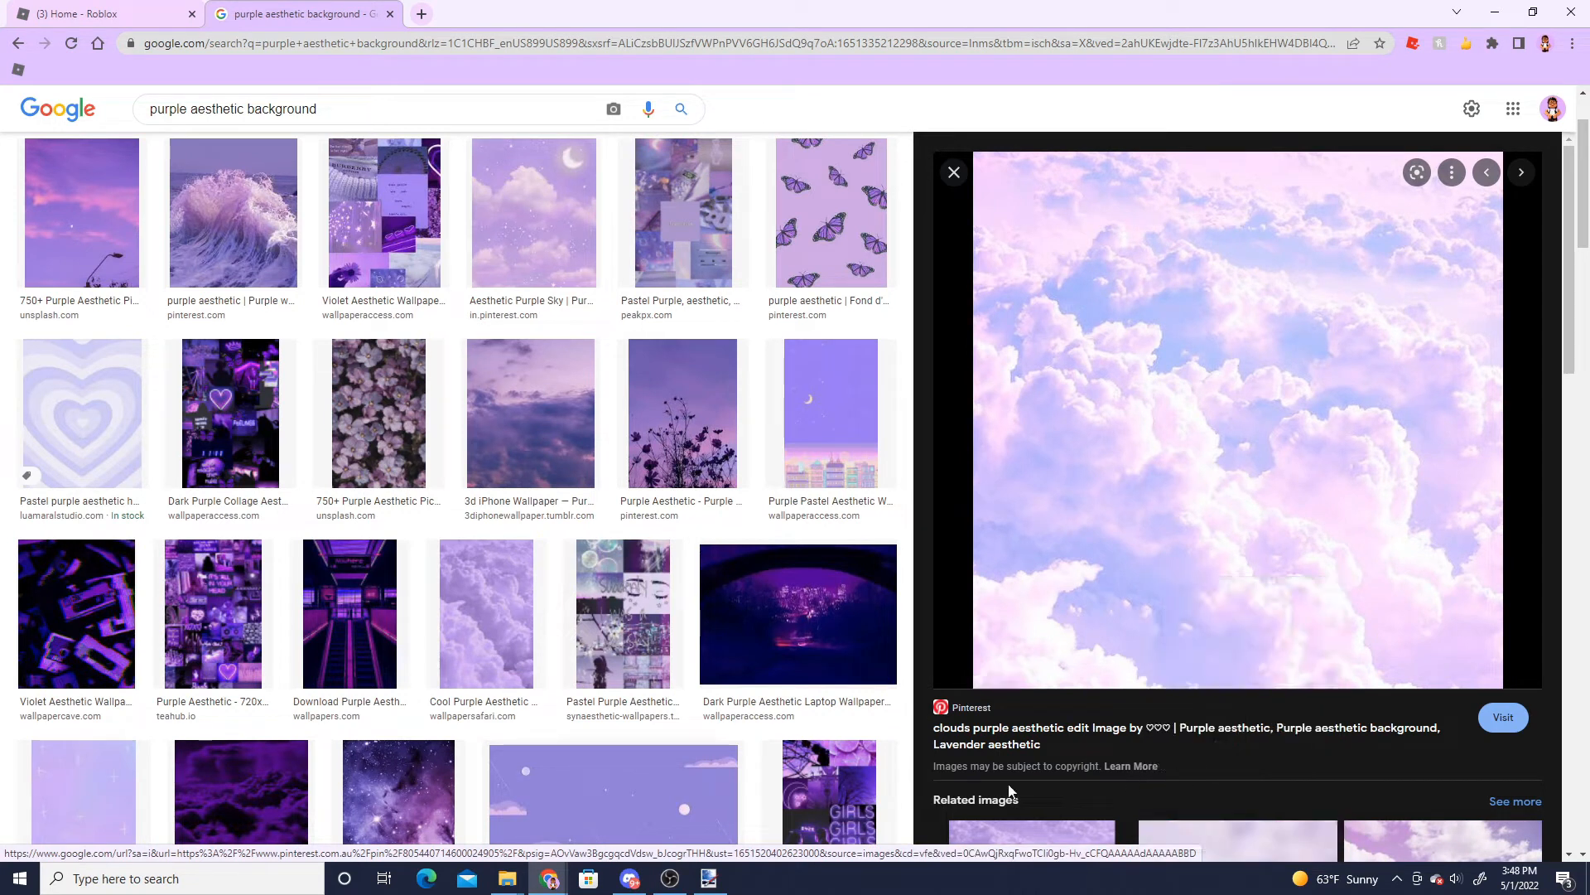
{"action": "left_click", "coordinate": [709, 880]}
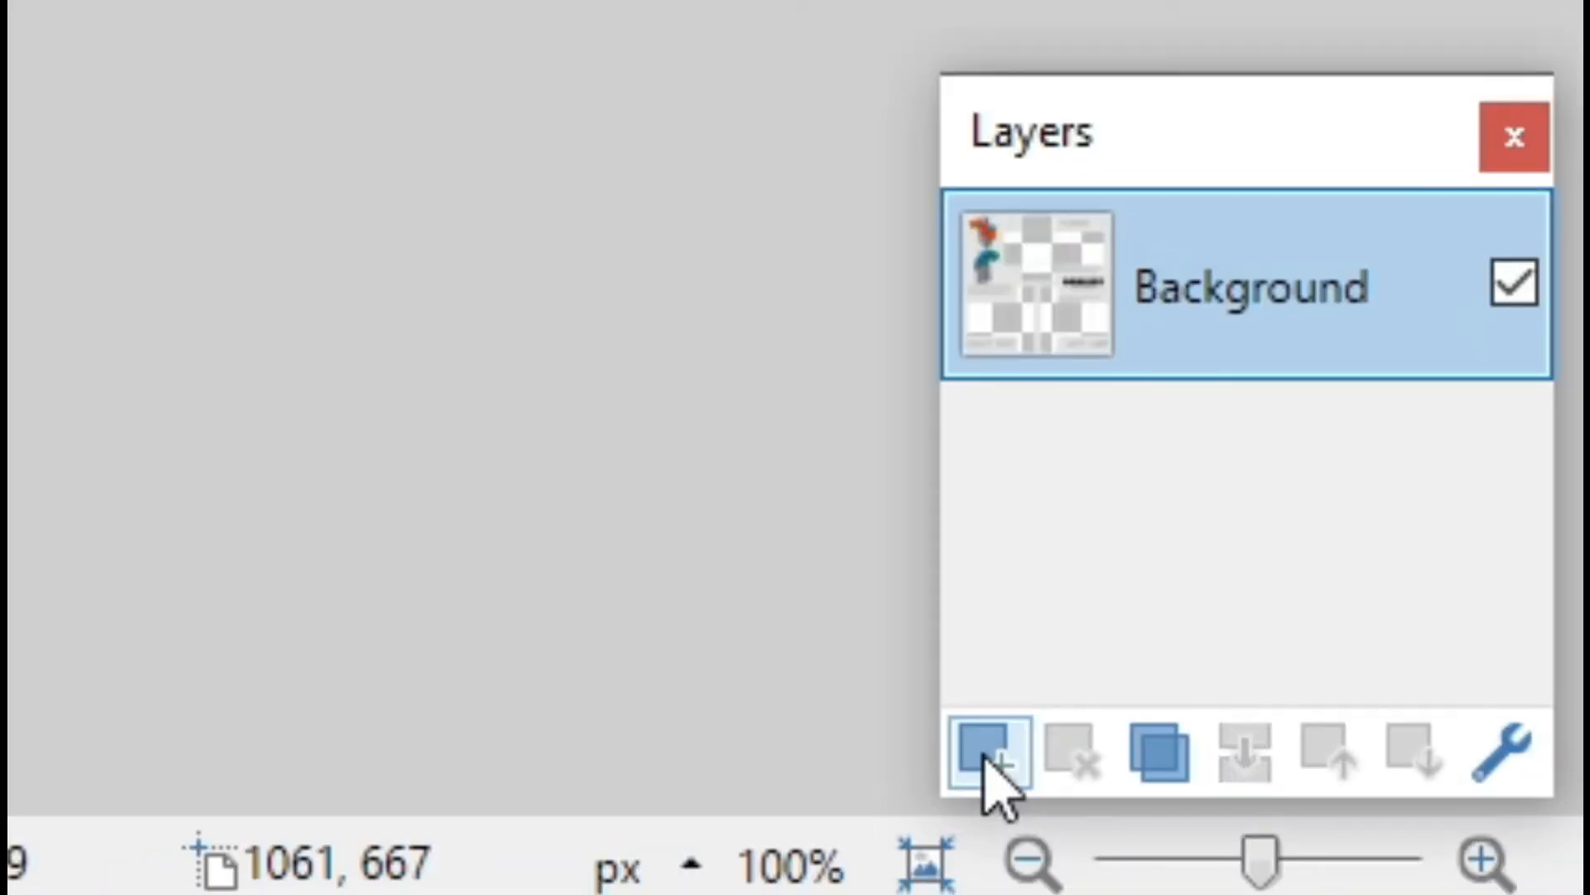
- Add a new layer and paste the clouds image into it, keeping the canvas size and positioning it over the template
{"action": "left_click", "coordinate": [987, 760]}
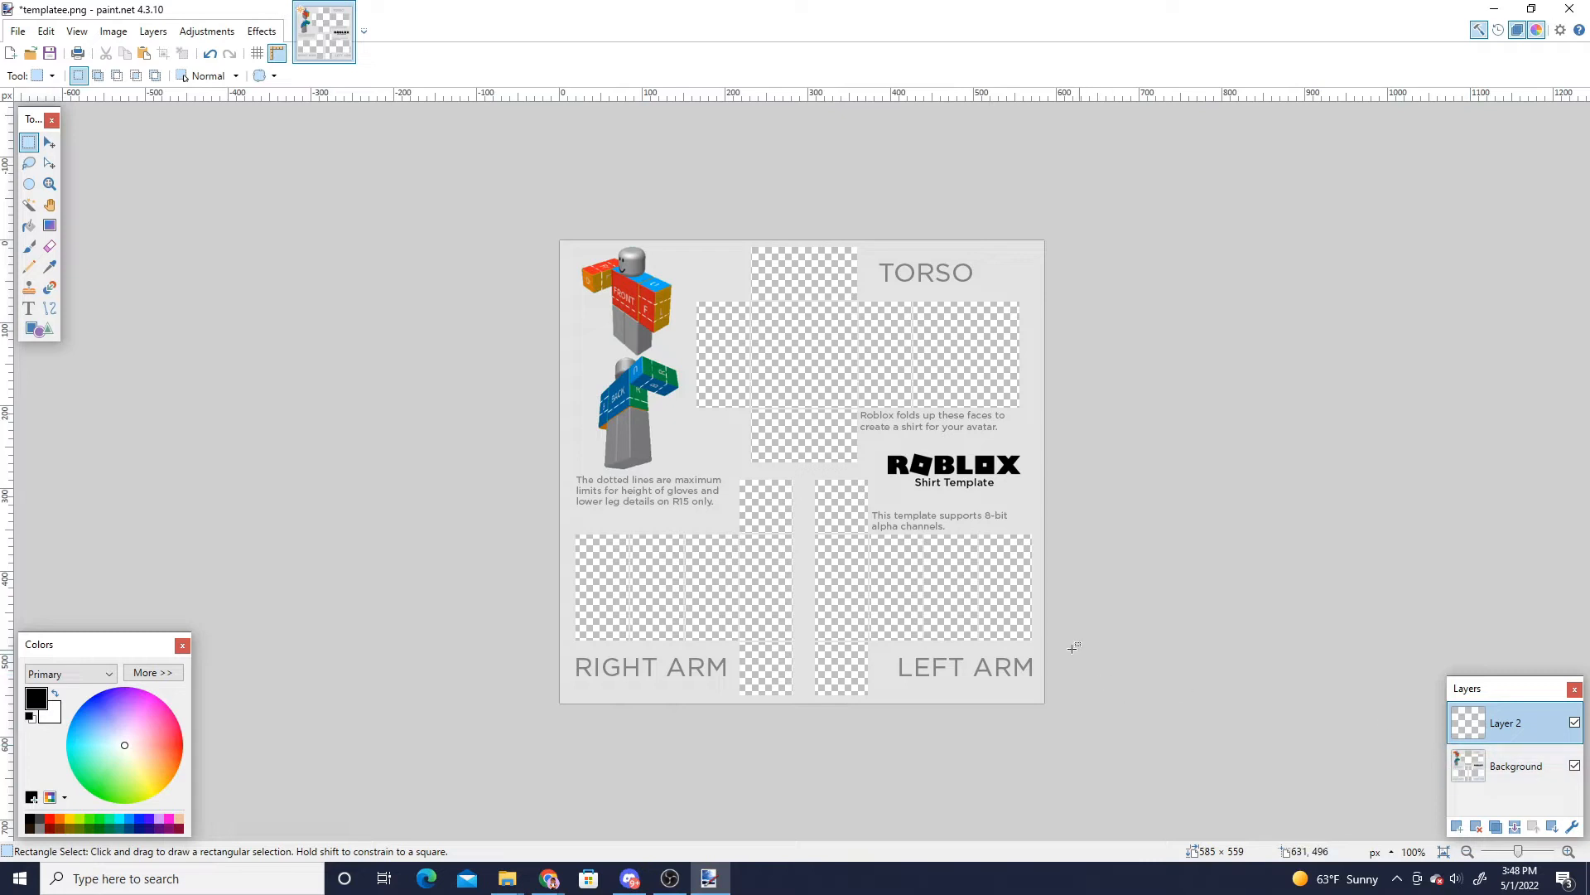
{"action": "key", "text": "ctrl+v"}
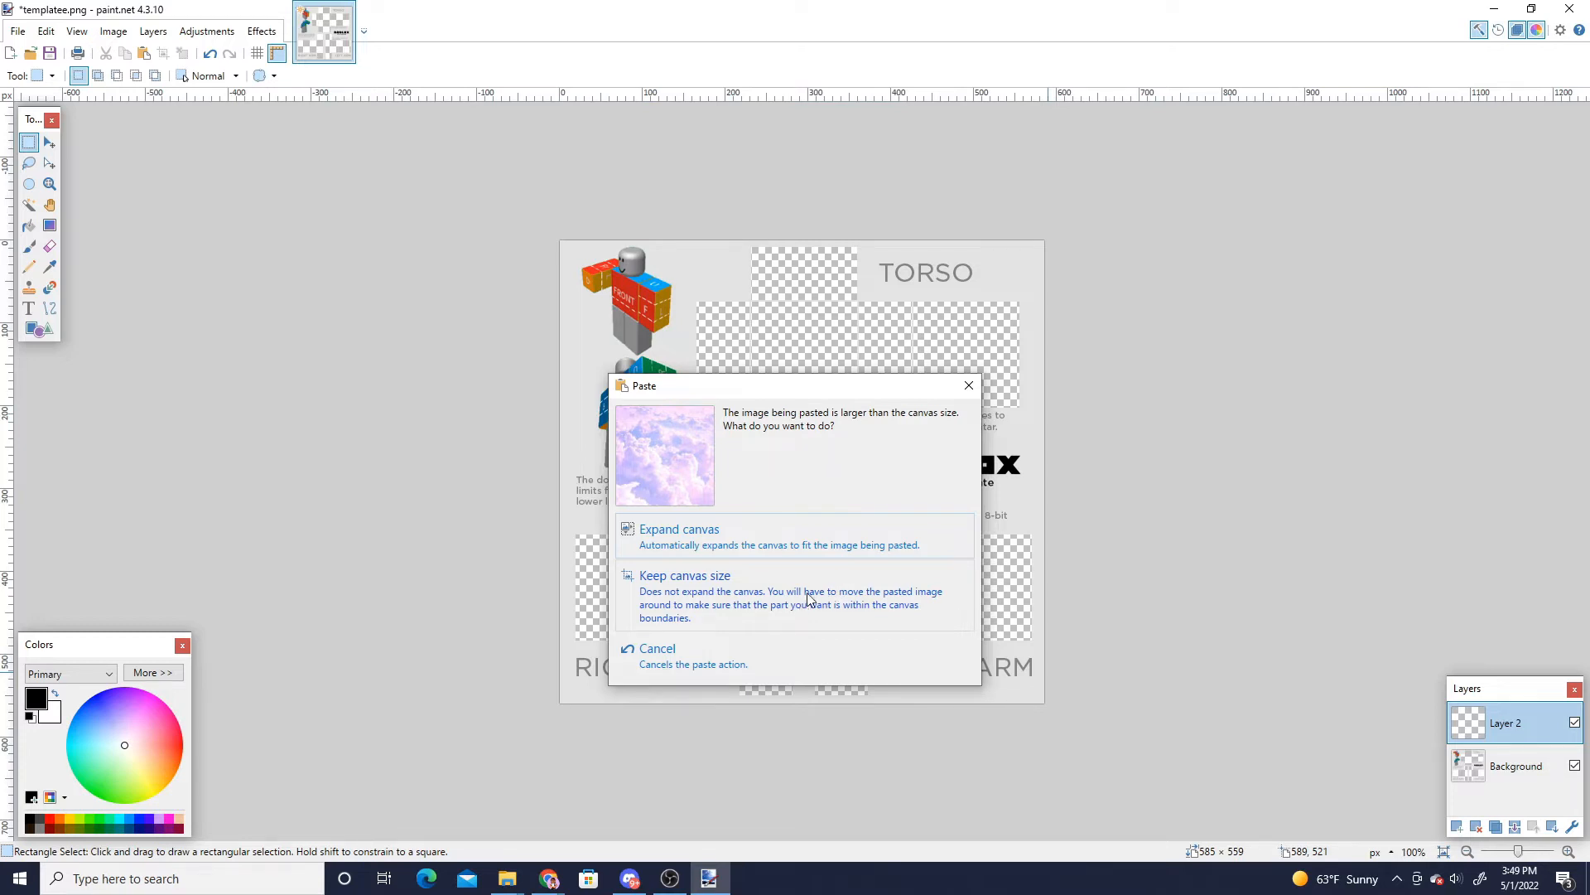
{"action": "left_click", "coordinate": [882, 604]}
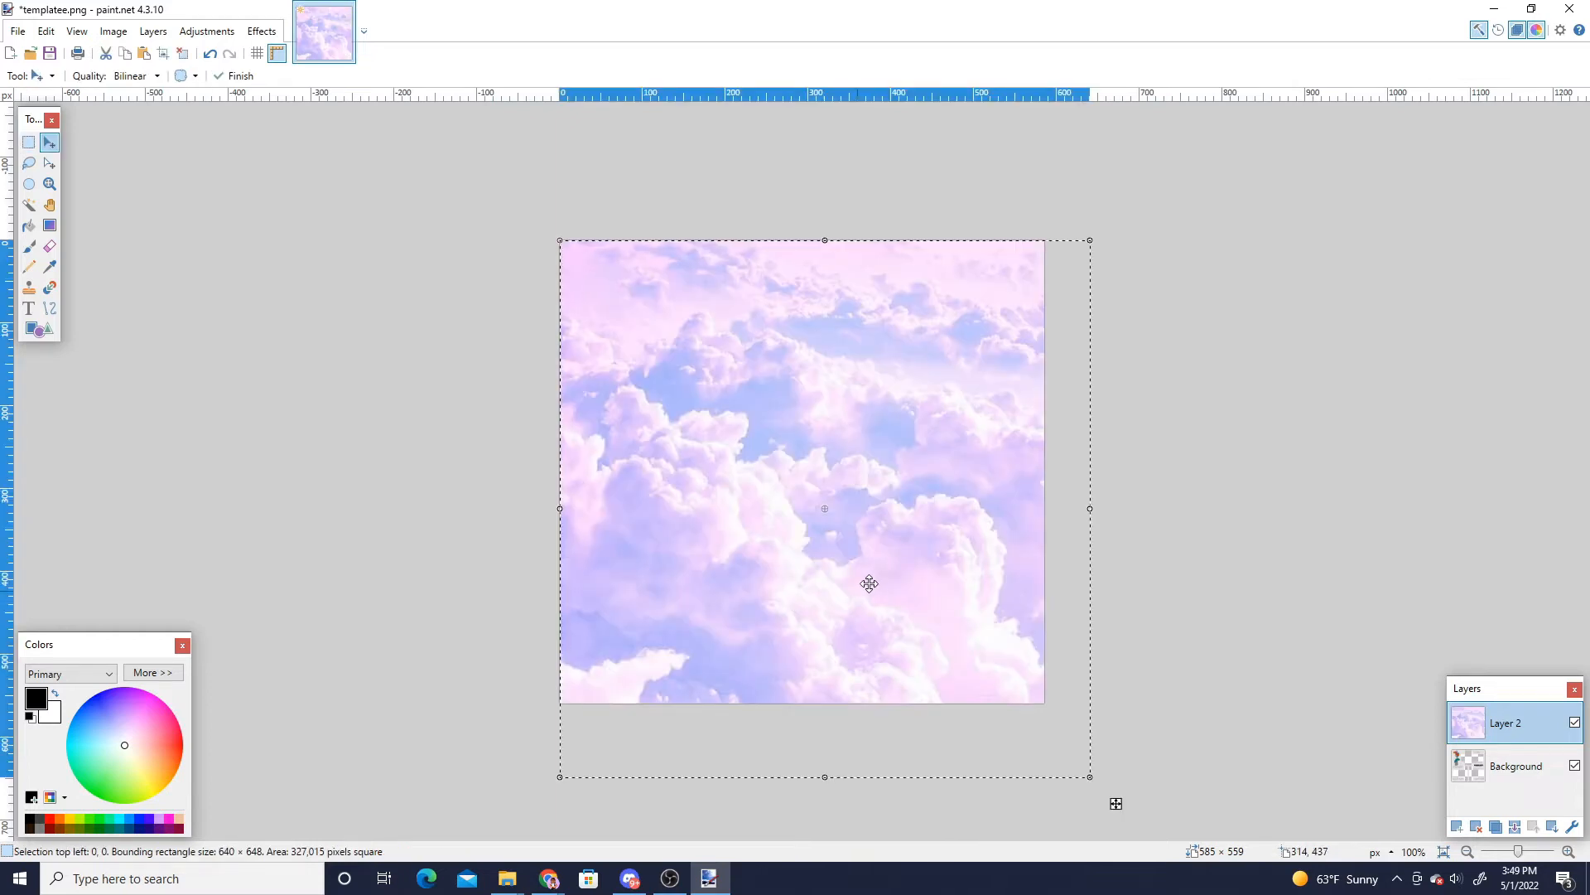
{"action": "left_click_drag", "start_coordinate": [1116, 803], "coordinate": [1088, 774]}
{"action": "left_click_drag", "start_coordinate": [925, 583], "coordinate": [925, 584]}
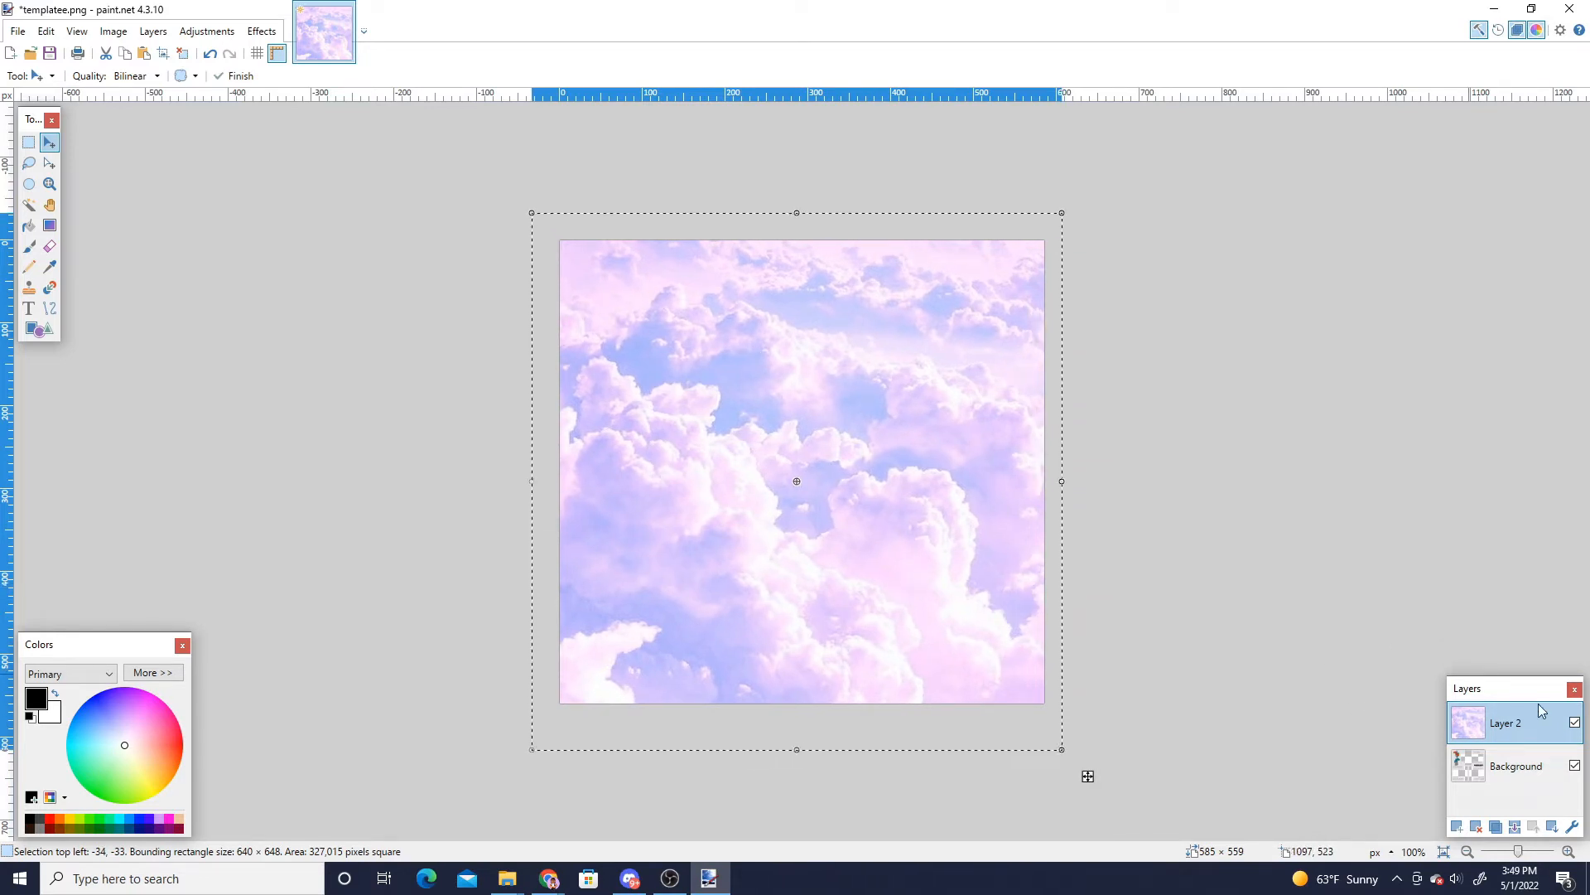
- Hide the clouds layer, finish the paste, and choose the Magic Wand with sampling set to Image
{"action": "left_click", "coordinate": [1575, 723]}
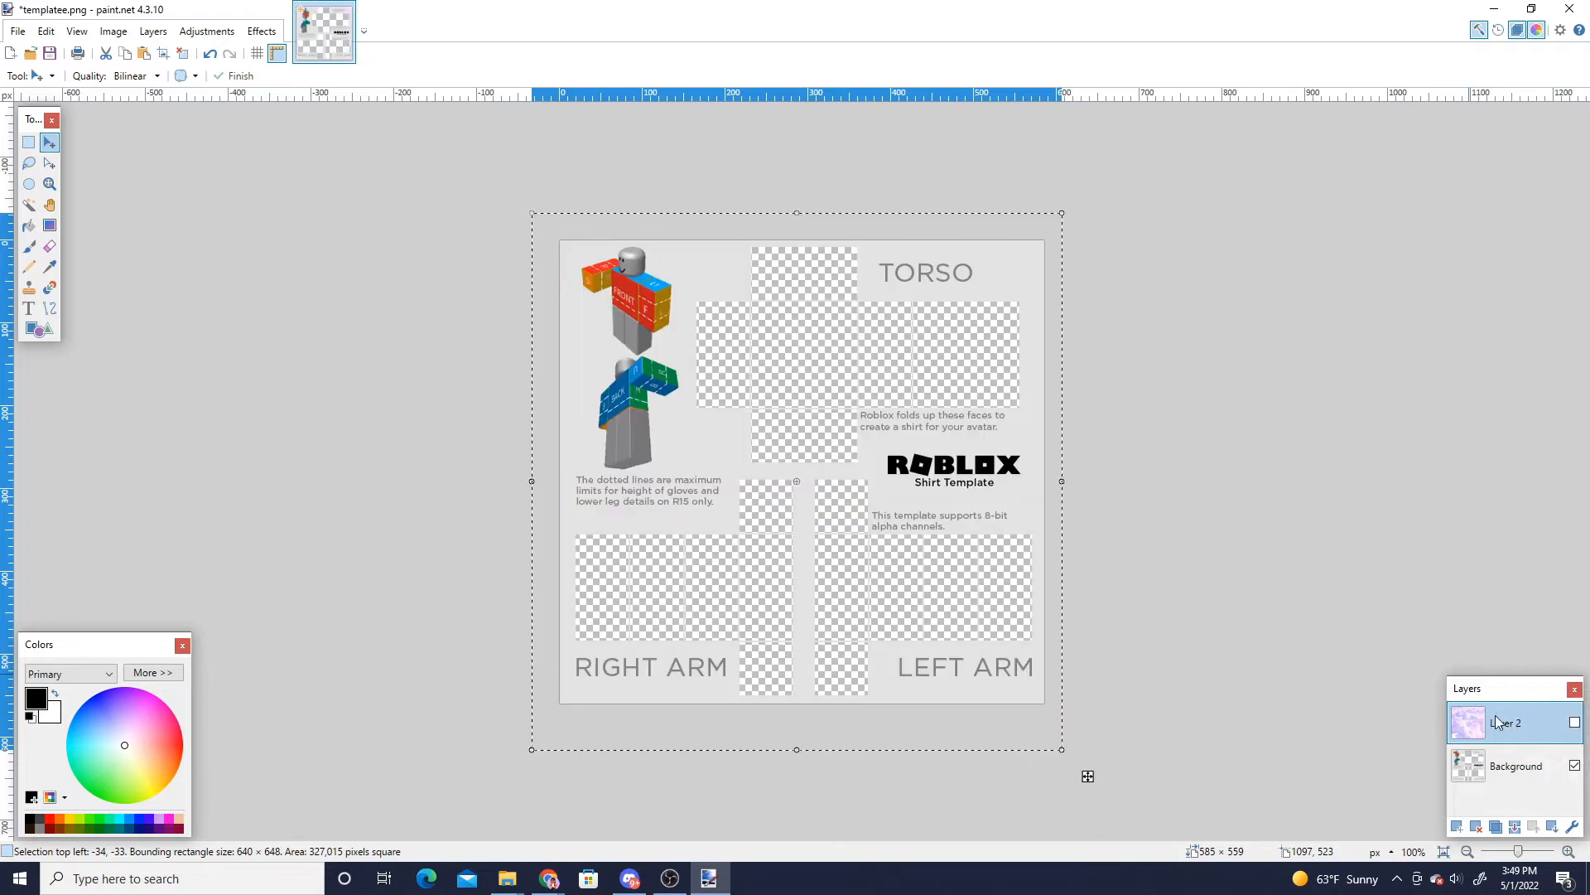
{"action": "left_click", "coordinate": [28, 142]}
{"action": "left_click", "coordinate": [495, 309]}
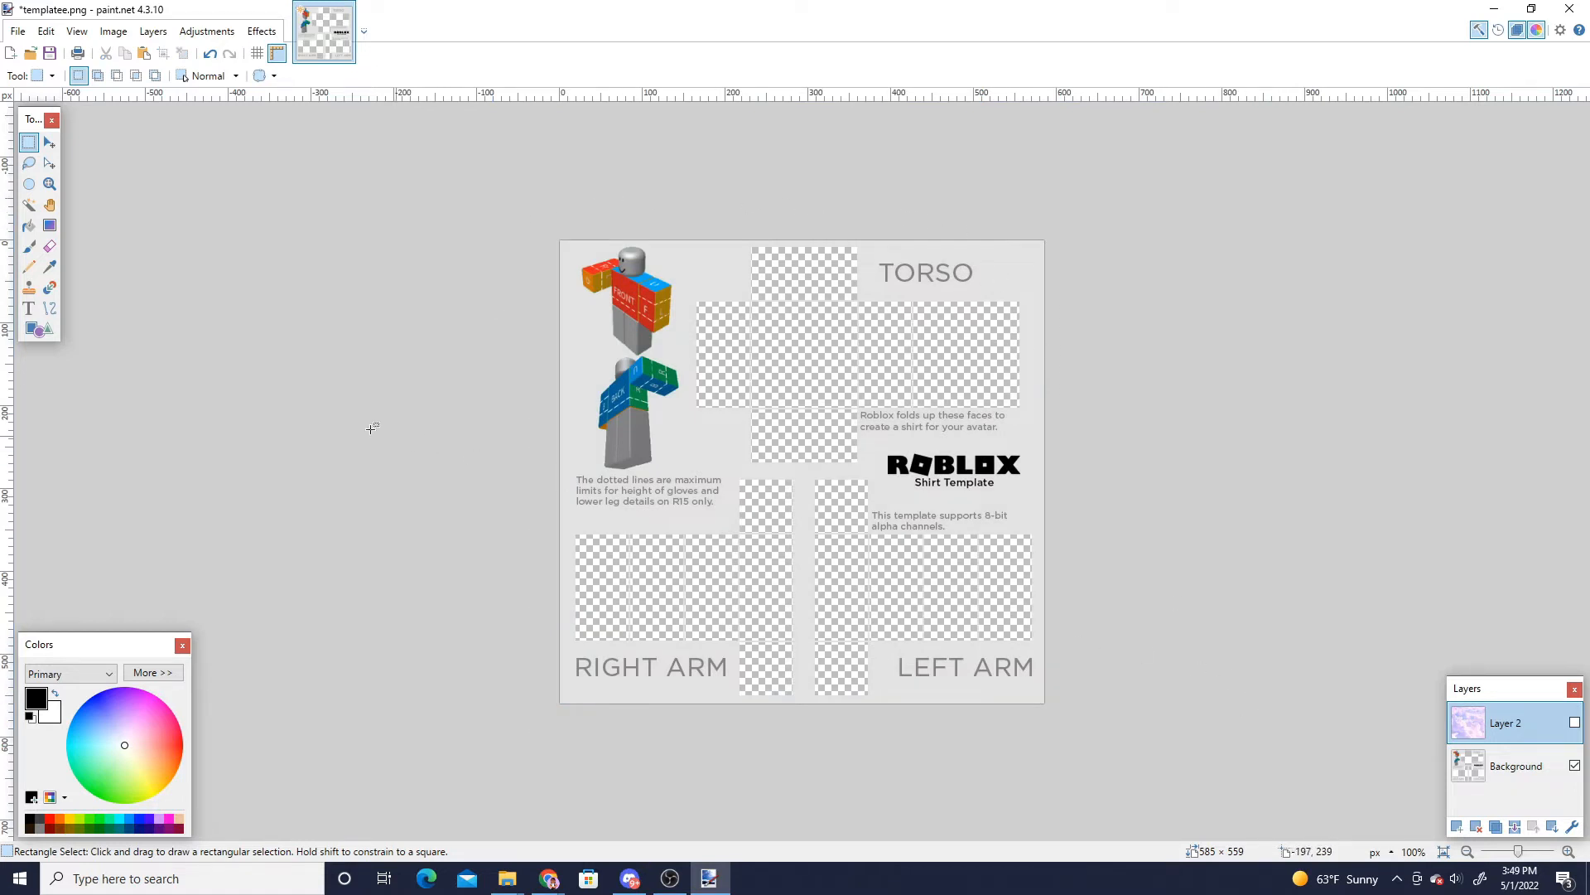
{"action": "left_click", "coordinate": [28, 205]}
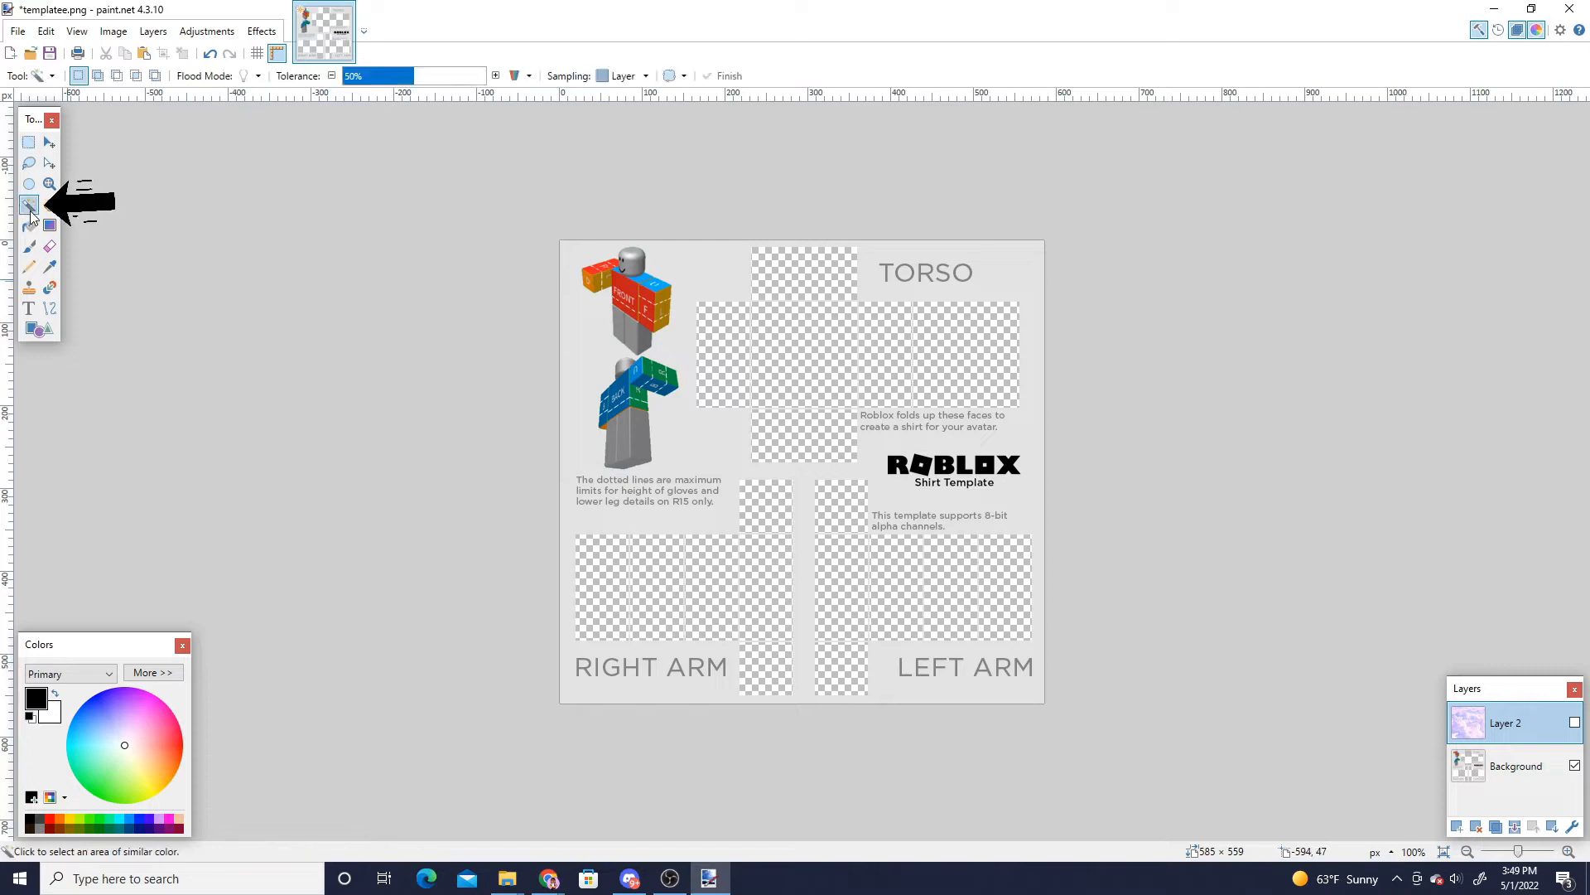
{"action": "left_click", "coordinate": [623, 75]}
{"action": "left_click", "coordinate": [621, 135]}
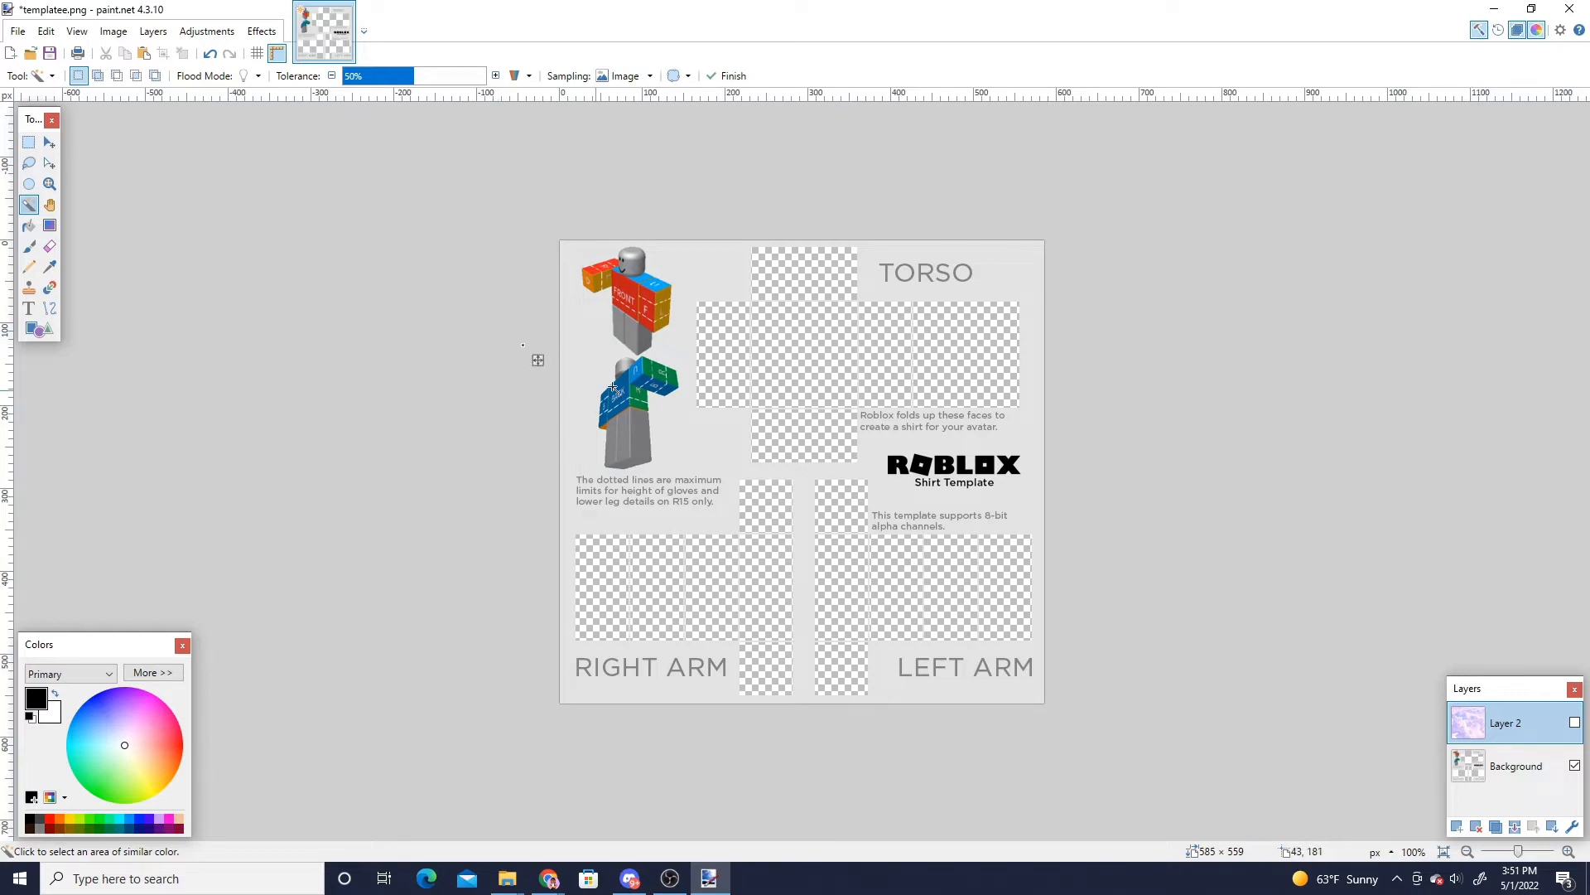
- Add every transparent torso and arm panel of the template to the Magic Wand selection
{"action": "left_click", "coordinate": [727, 343]}
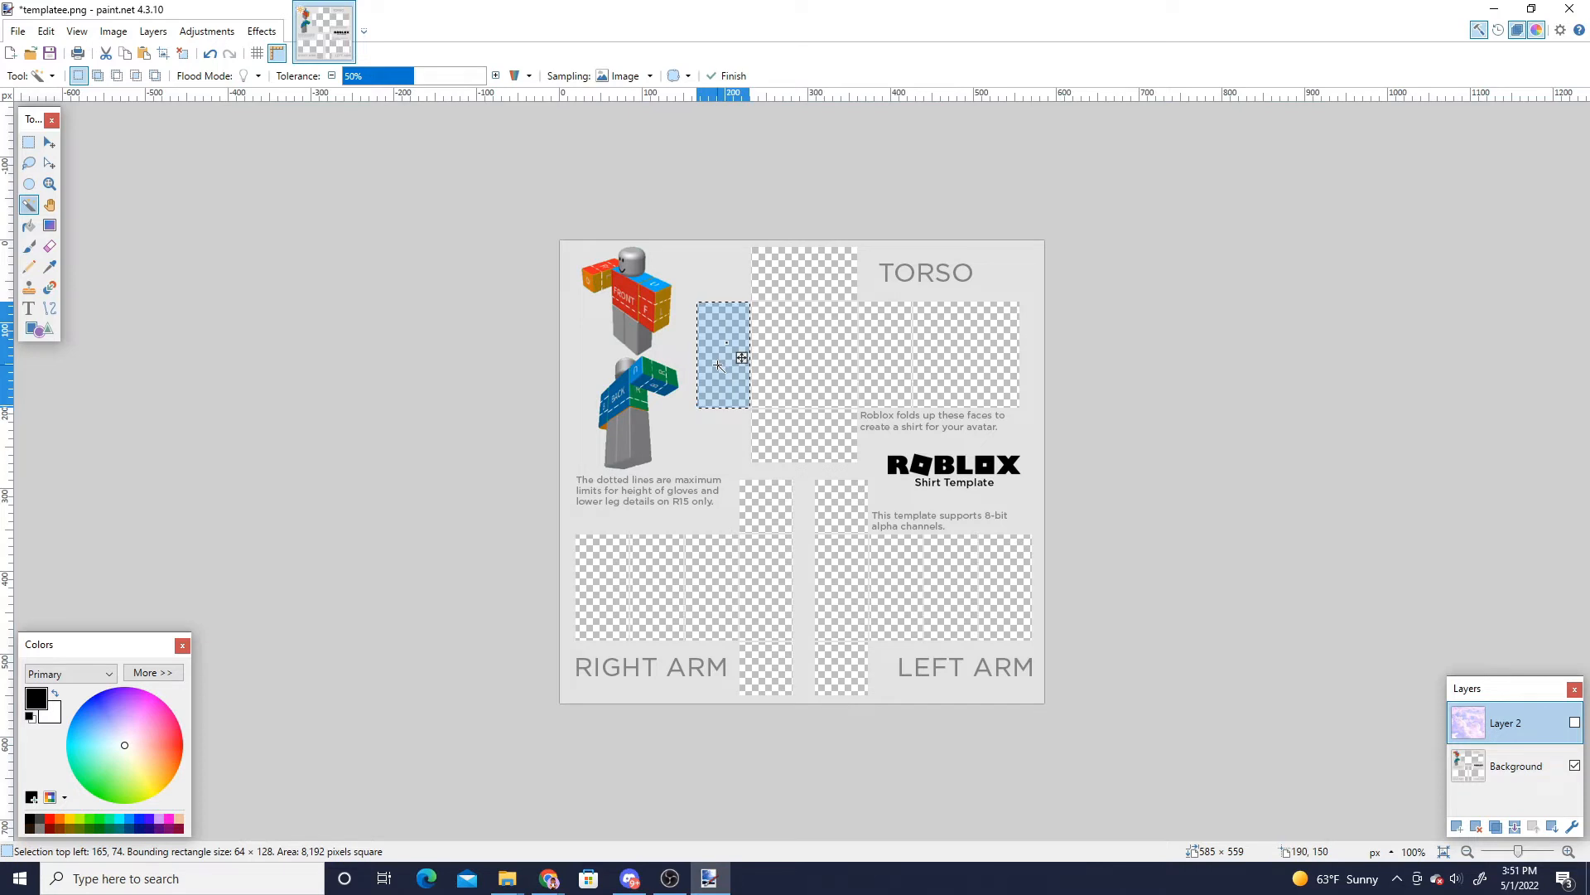
{"action": "left_click", "coordinate": [817, 272], "text": "ctrl"}
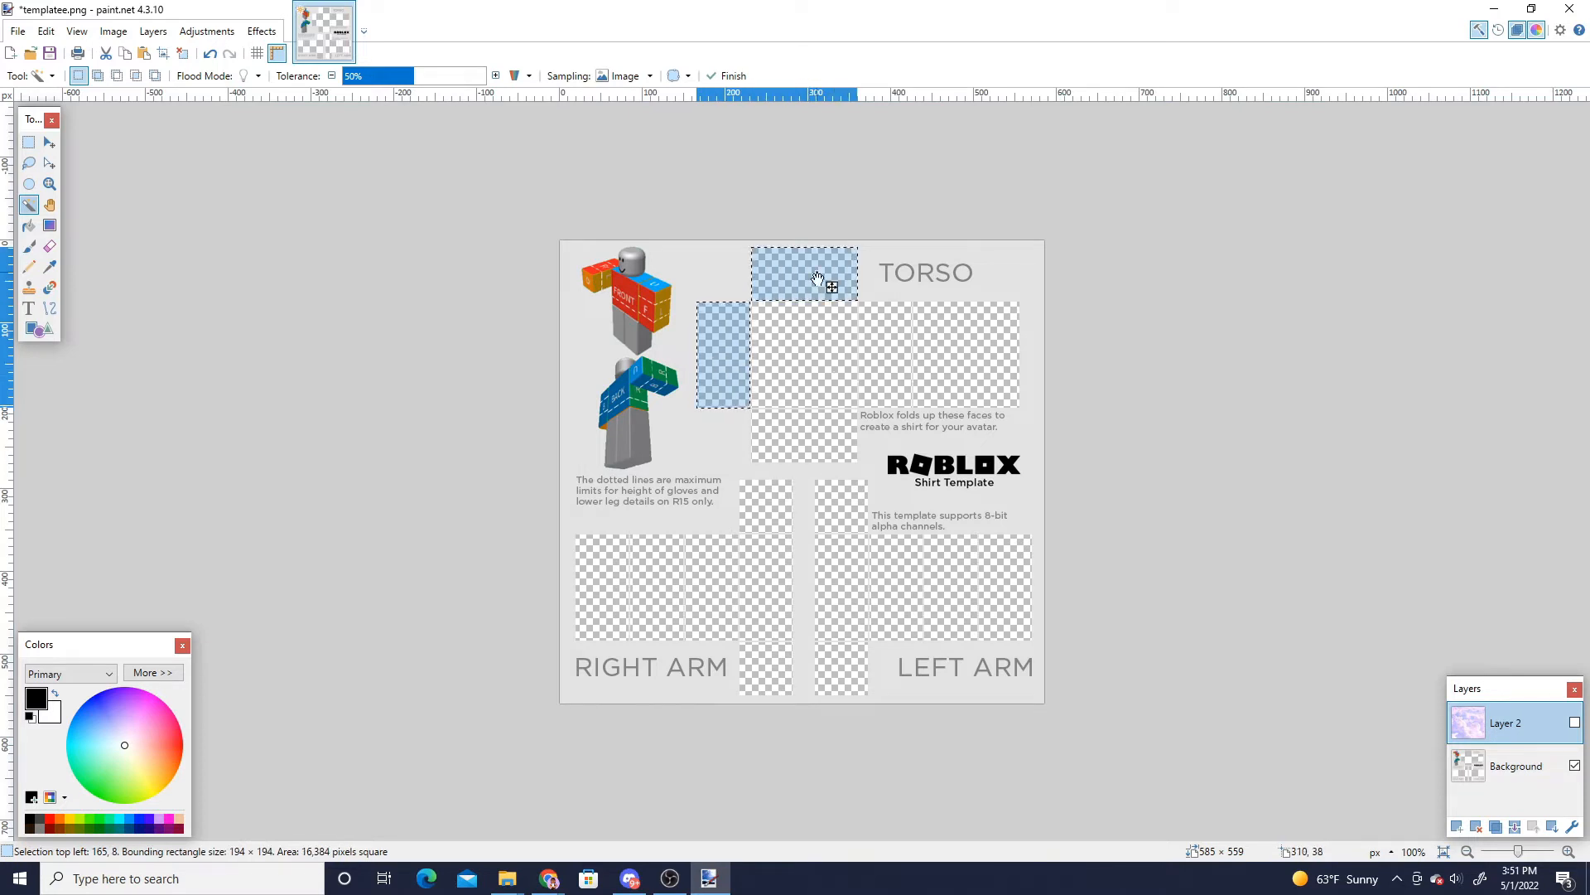
{"action": "left_click", "coordinate": [805, 340], "text": "ctrl"}
{"action": "left_click", "coordinate": [888, 344], "text": "ctrl"}
{"action": "left_click", "coordinate": [961, 352], "text": "ctrl"}
{"action": "left_click", "coordinate": [841, 439], "text": "ctrl"}
{"action": "left_click", "coordinate": [763, 509], "text": "ctrl"}
{"action": "left_click", "coordinate": [764, 579], "text": "ctrl"}
{"action": "left_click", "coordinate": [713, 584], "text": "ctrl"}
{"action": "left_click", "coordinate": [841, 668], "text": "ctrl"}
{"action": "left_click", "coordinate": [840, 588], "text": "ctrl"}
{"action": "left_click", "coordinate": [841, 506], "text": "ctrl"}
{"action": "left_click", "coordinate": [896, 588], "text": "ctrl"}
{"action": "left_click", "coordinate": [951, 588], "text": "ctrl"}
{"action": "left_click", "coordinate": [1007, 584], "text": "ctrl"}
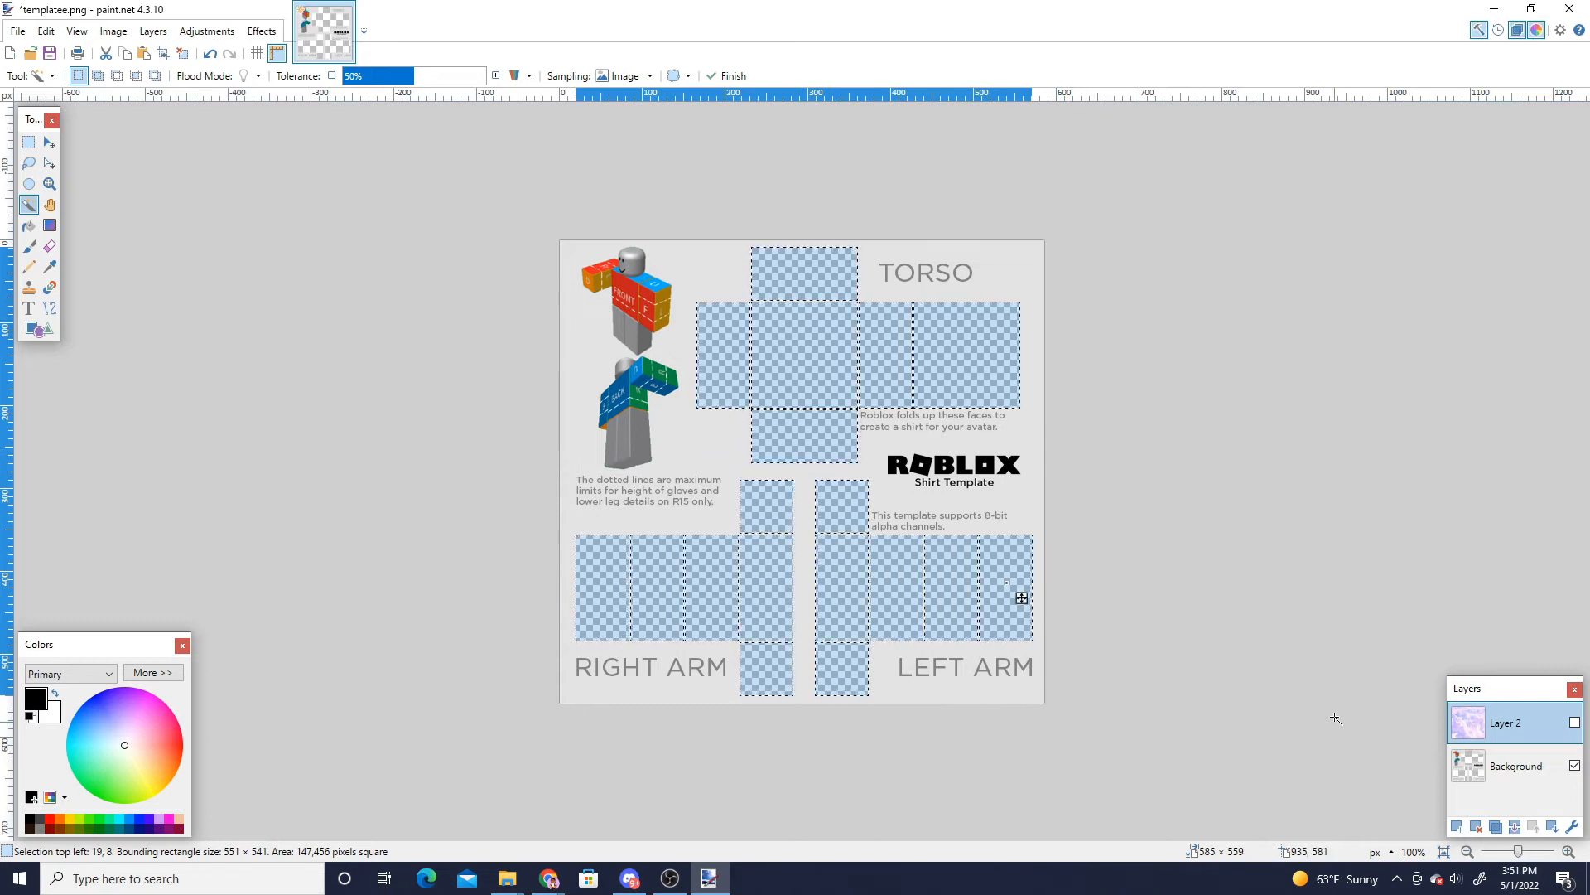
- Show the clouds layer and cut the selected panel areas out of it
{"action": "left_click", "coordinate": [1575, 723]}
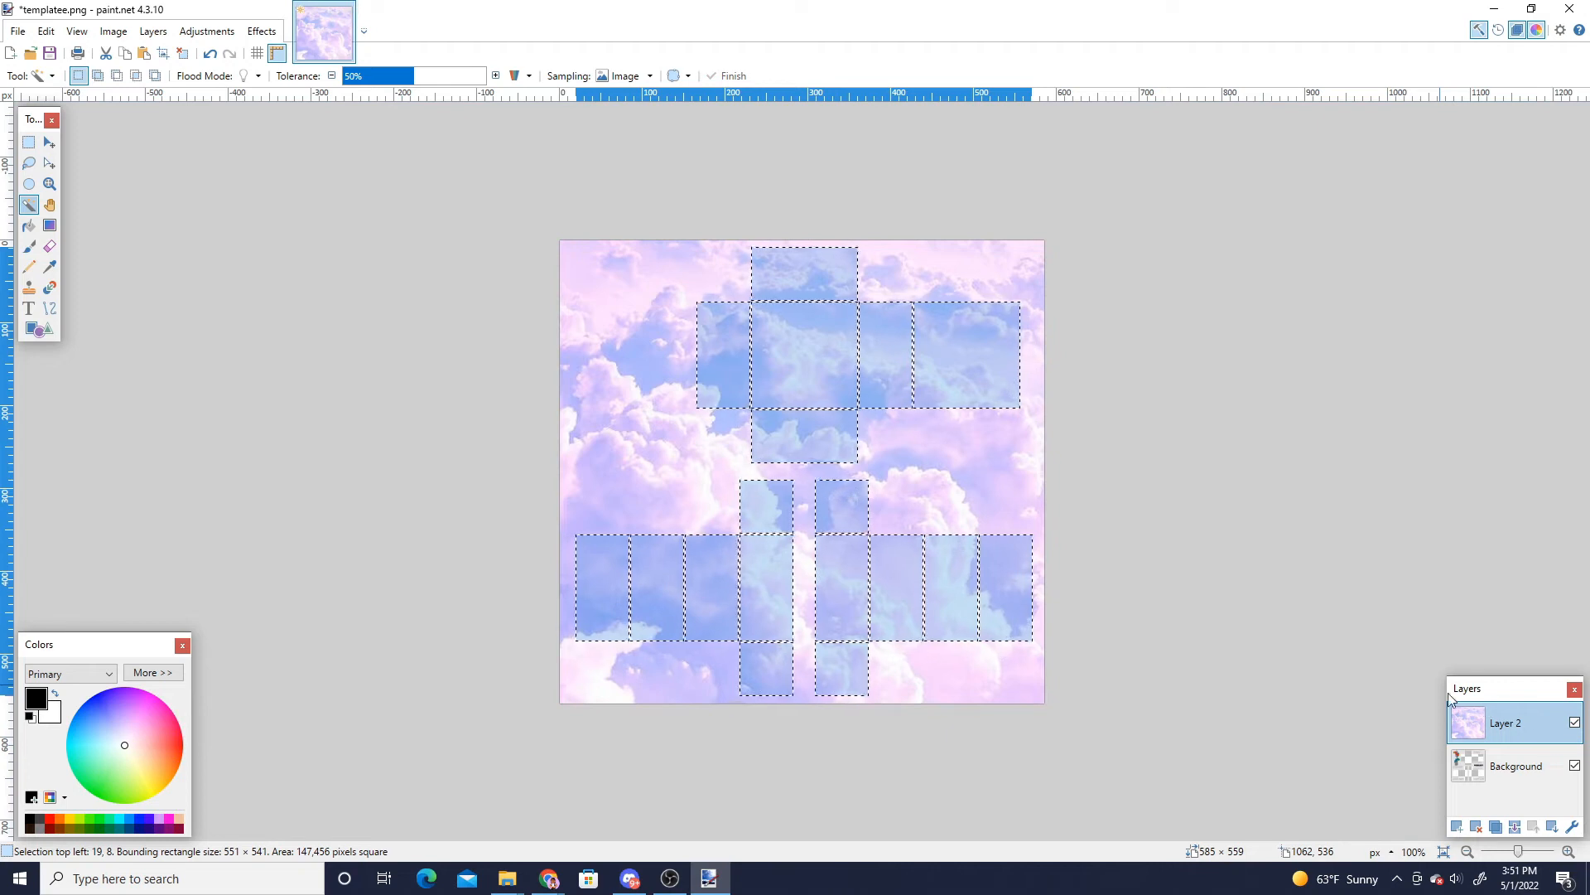
{"action": "left_click", "coordinate": [106, 53]}
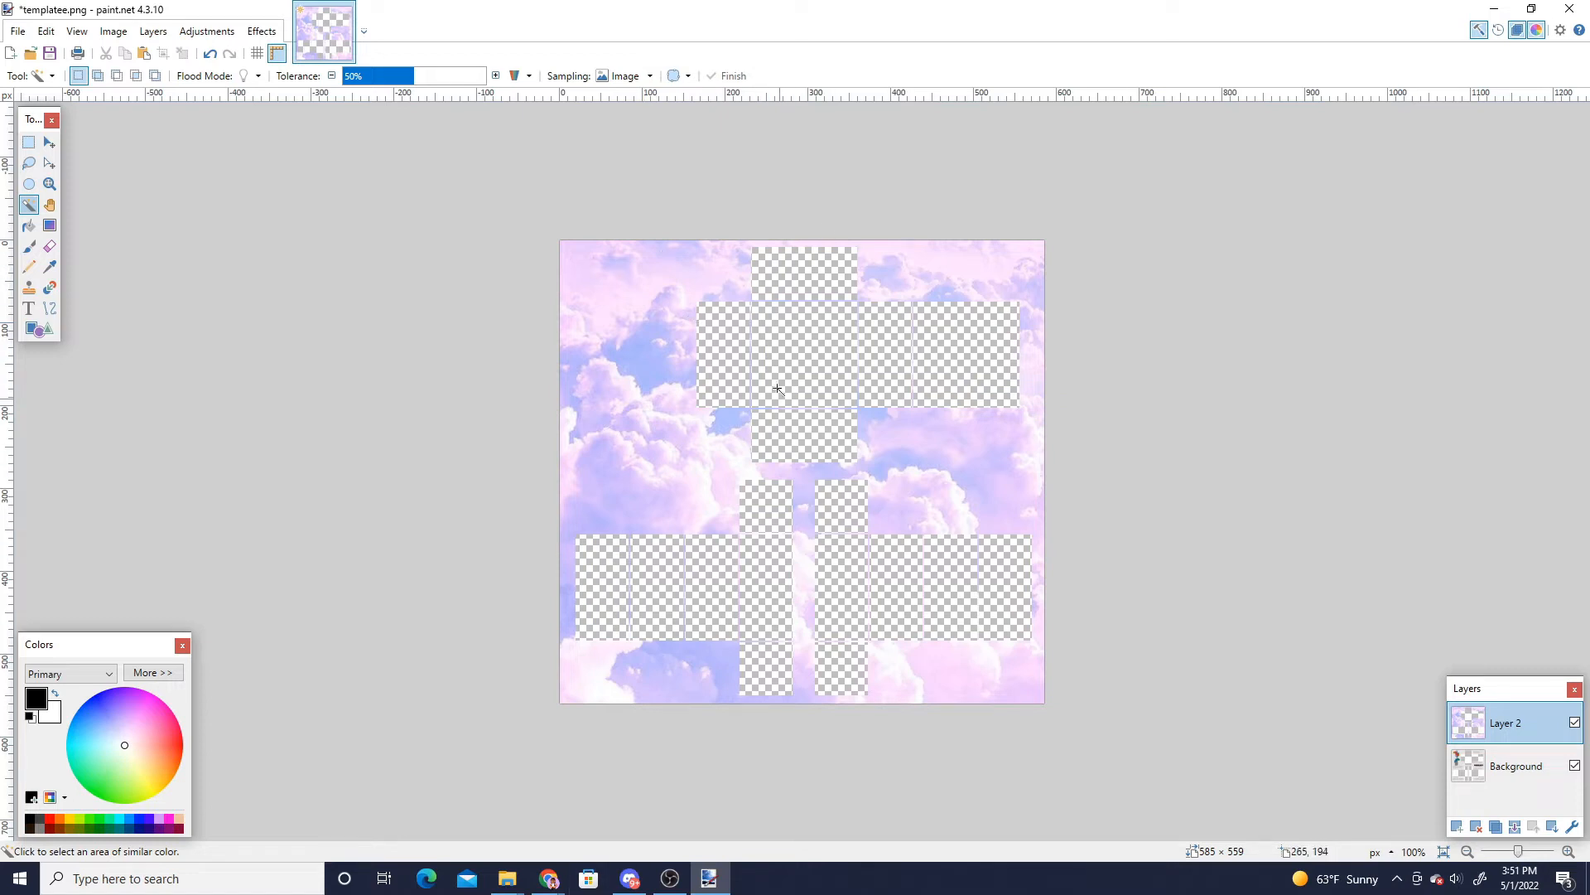
- Search Google Images for Outline by Zenaxxn on DeviantArt in a new tab and open the first result
{"action": "left_click", "coordinate": [548, 881]}
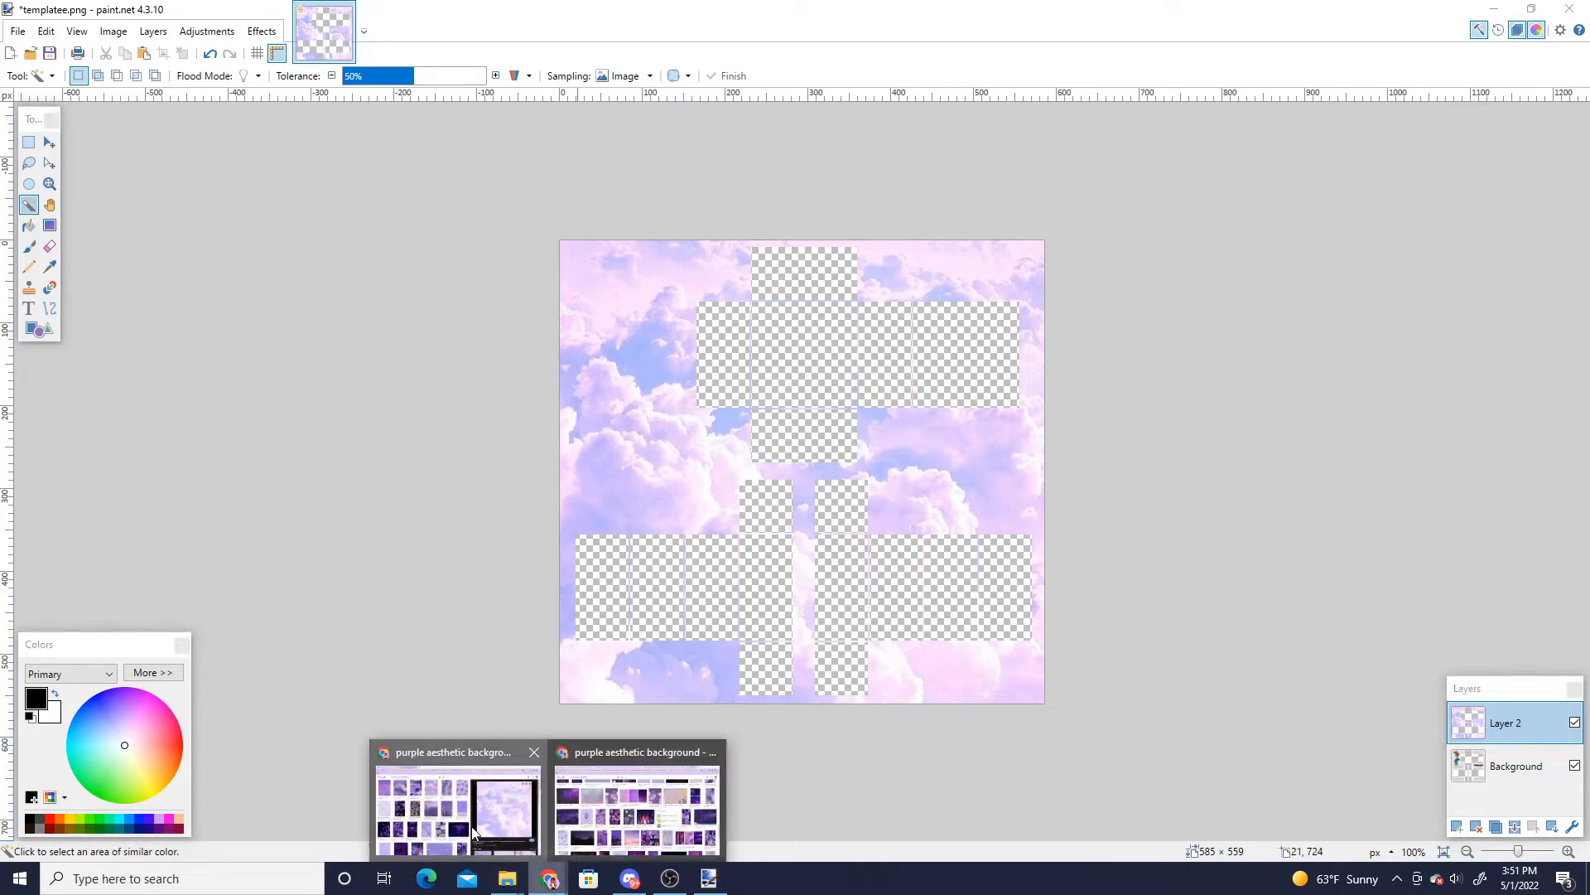
{"action": "left_click", "coordinate": [472, 828]}
{"action": "left_click", "coordinate": [422, 14]}
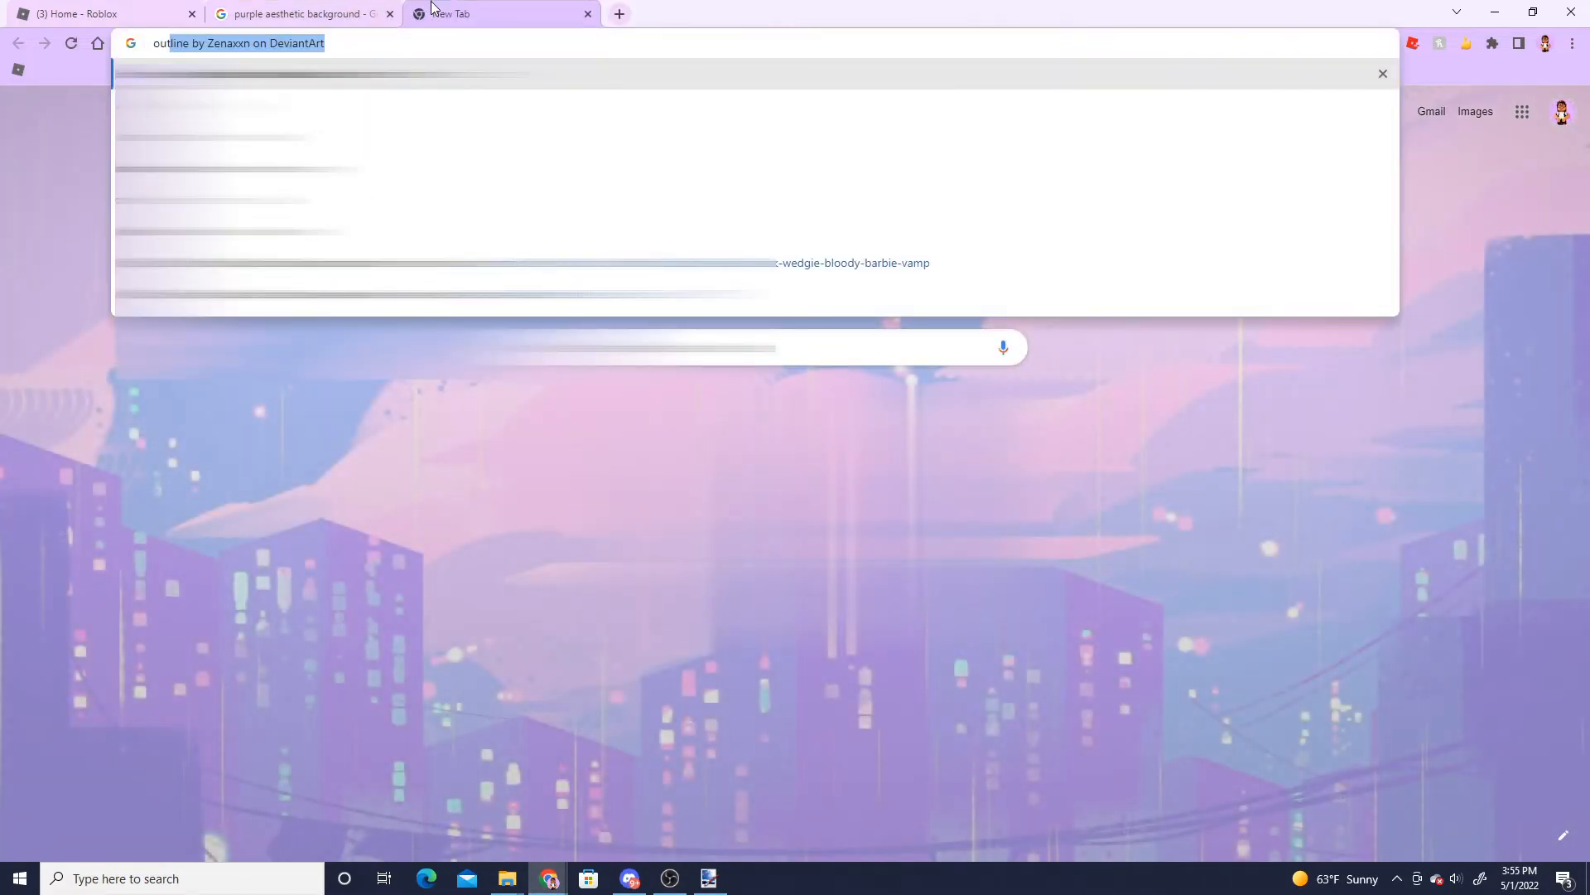
{"action": "key", "text": "Return"}
{"action": "left_click", "coordinate": [231, 184]}
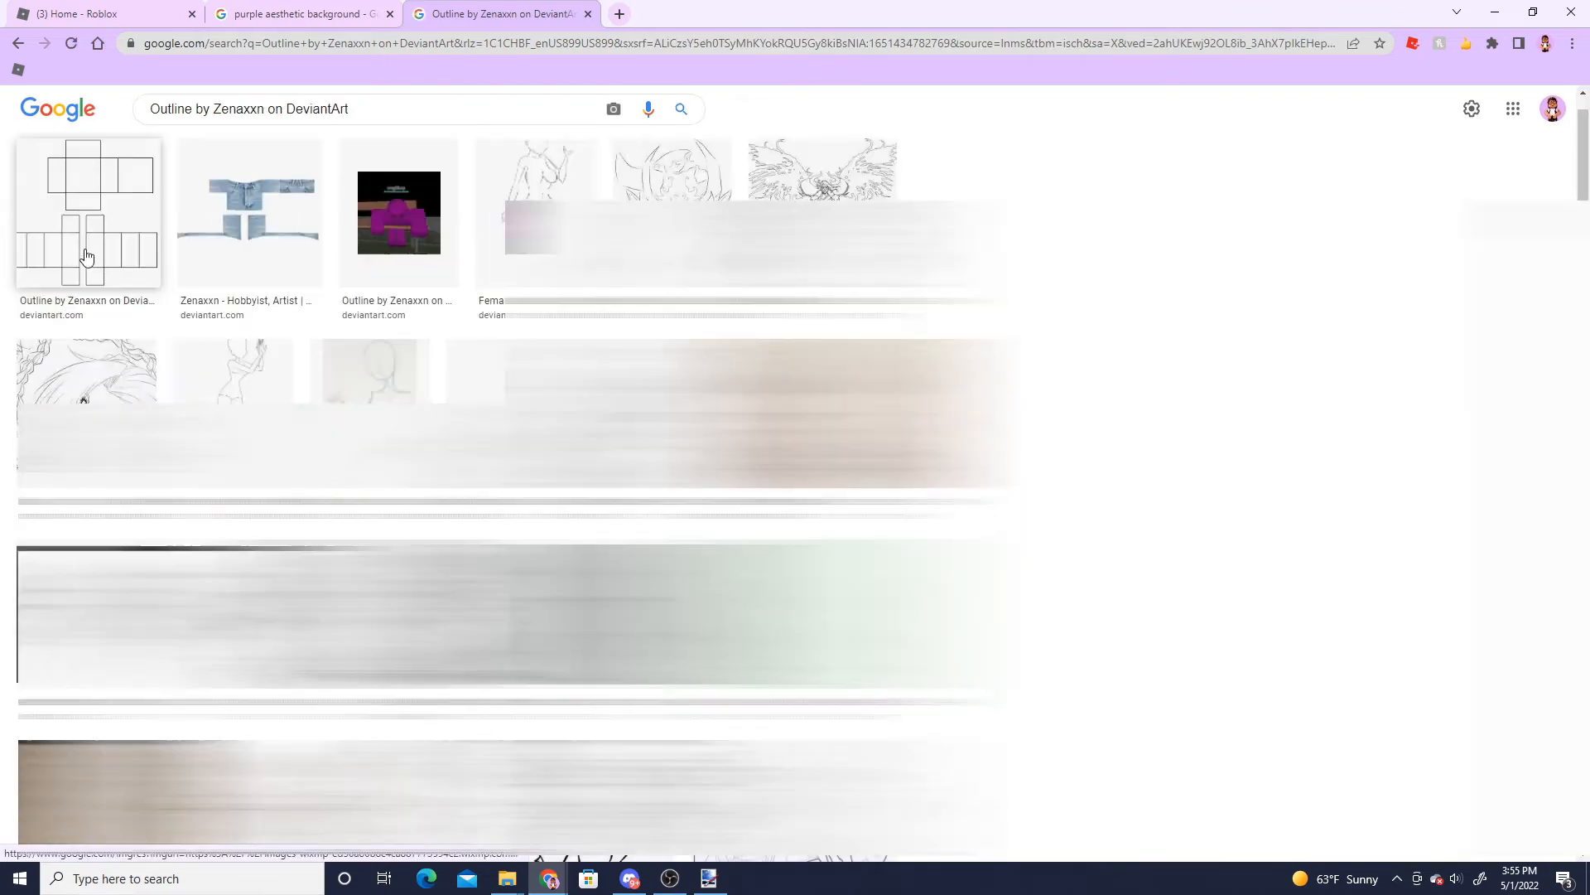
{"action": "left_click", "coordinate": [87, 257]}
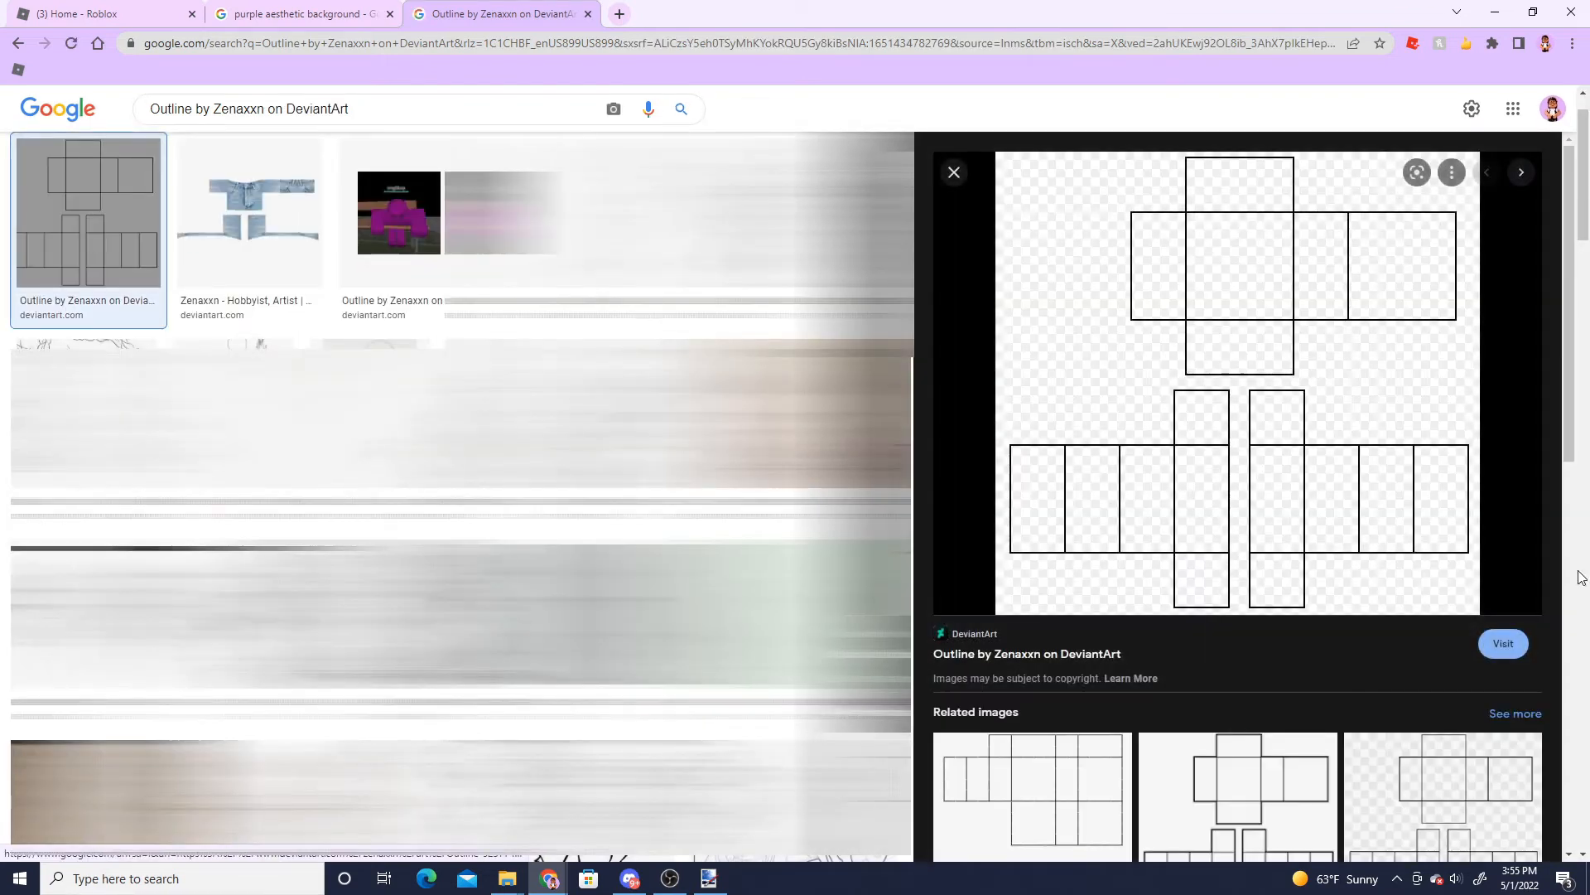
- Copy the outline template image and paste it onto a new layer in paint.net
{"action": "right_click", "coordinate": [1307, 400]}
{"action": "left_click", "coordinate": [1356, 610]}
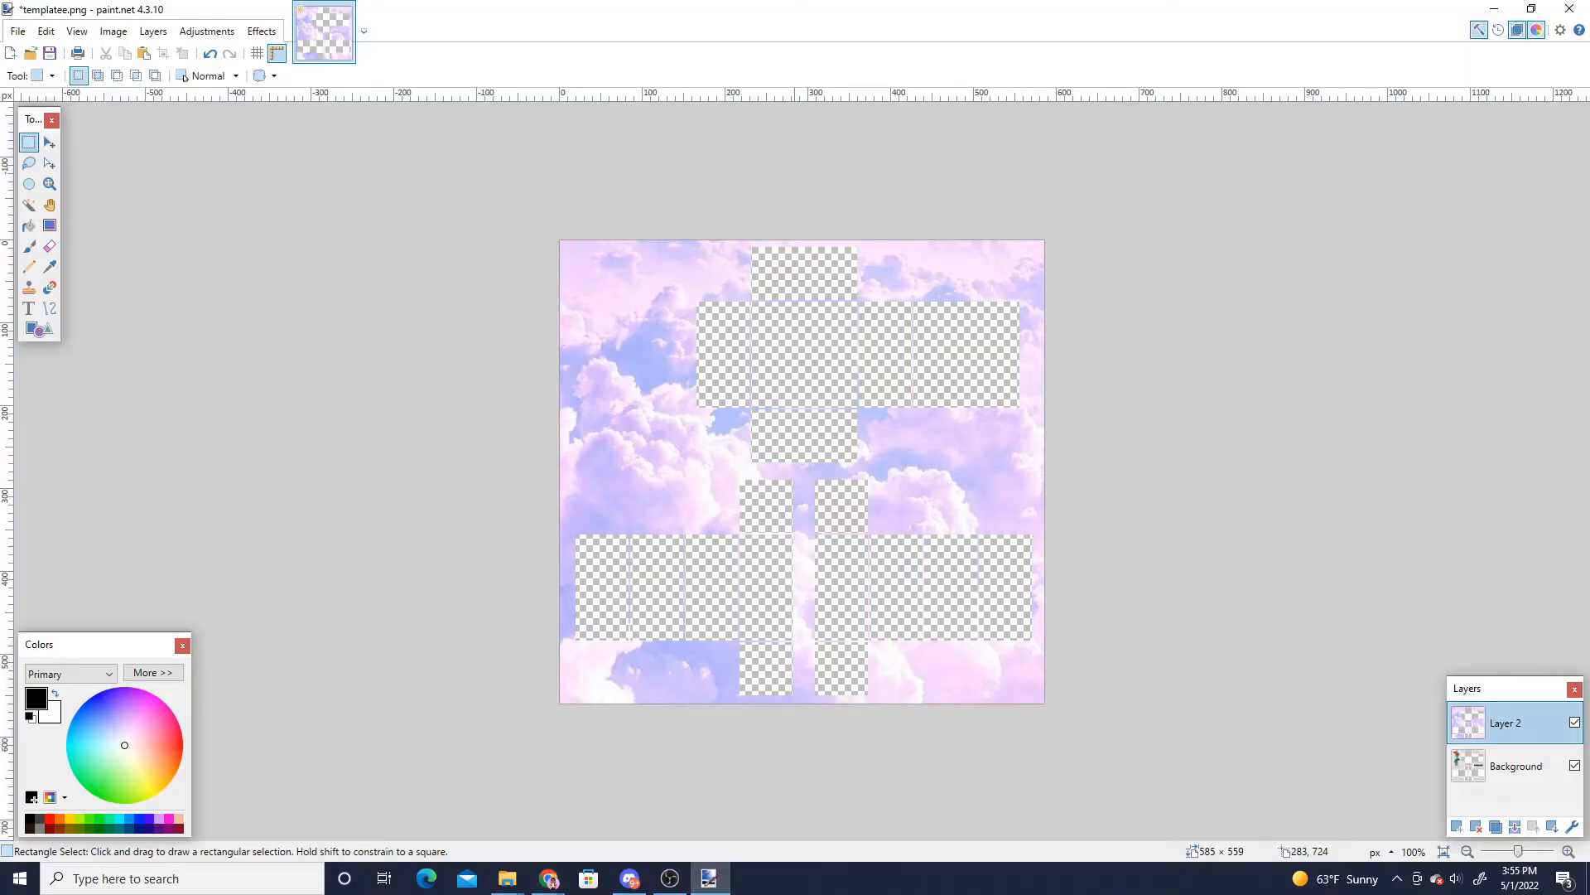
{"action": "left_click", "coordinate": [1458, 827]}
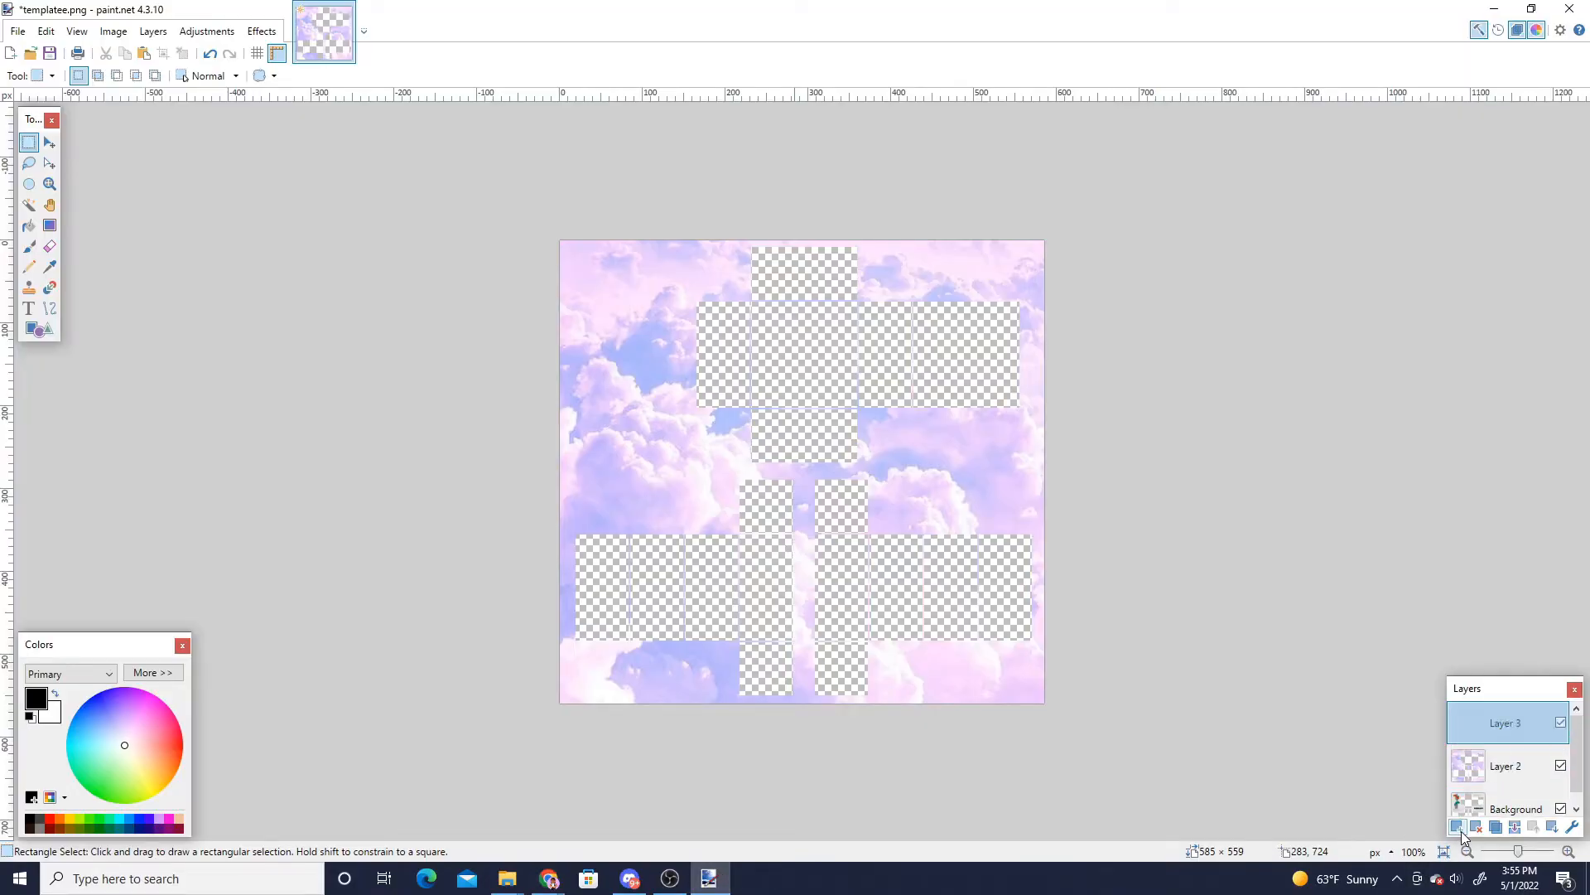
{"action": "key", "text": "ctrl+v"}
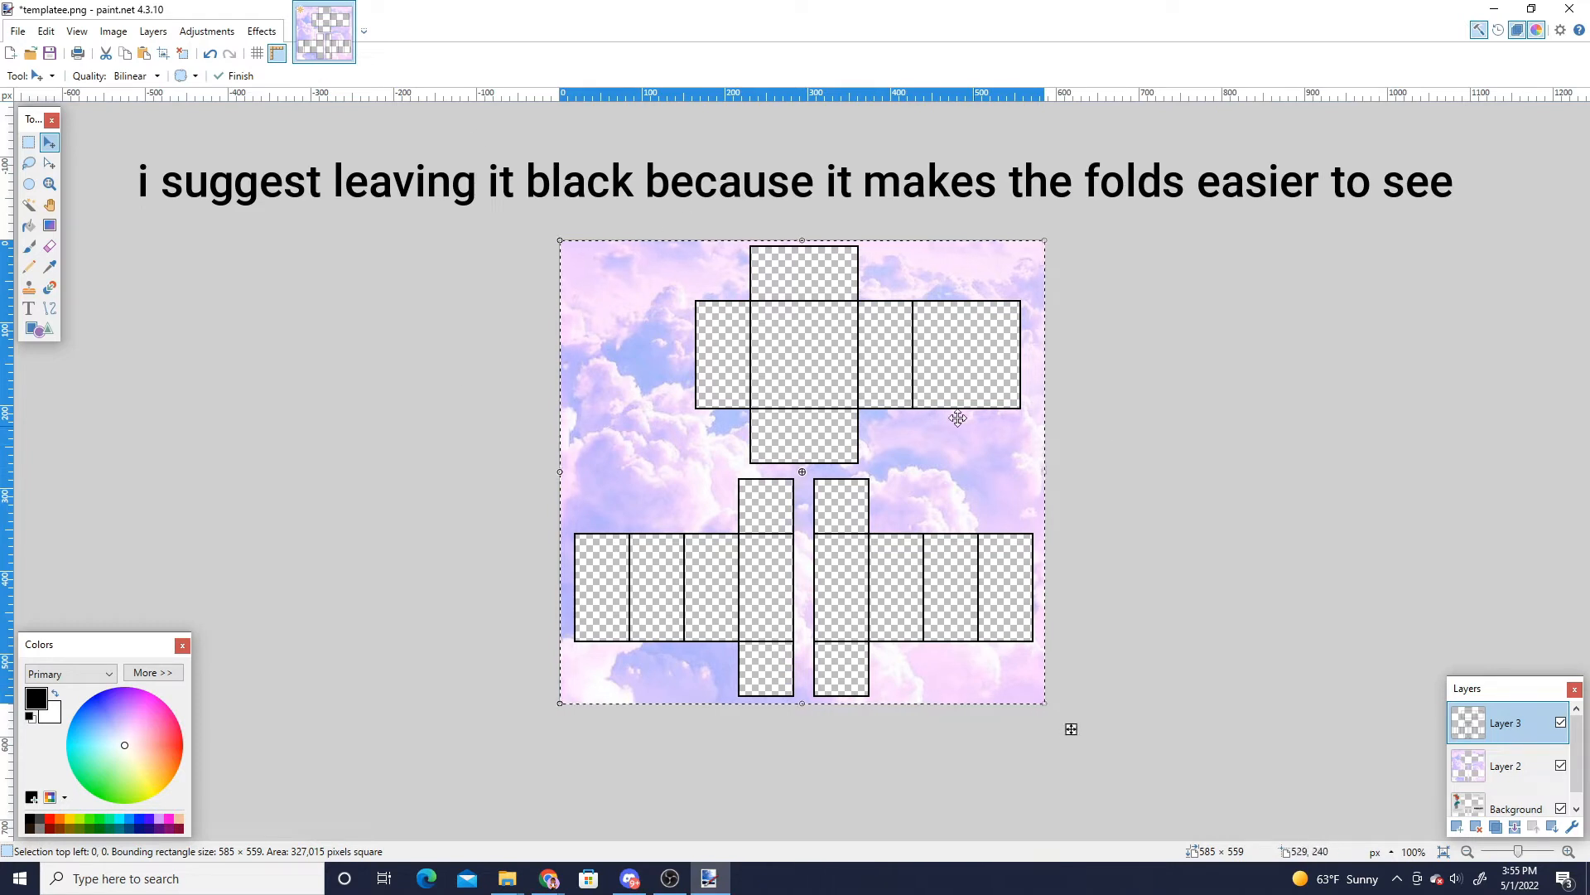
- Apply Brightness / Contrast to the outline layer with brightness 100 and contrast -100
{"action": "left_click", "coordinate": [207, 33]}
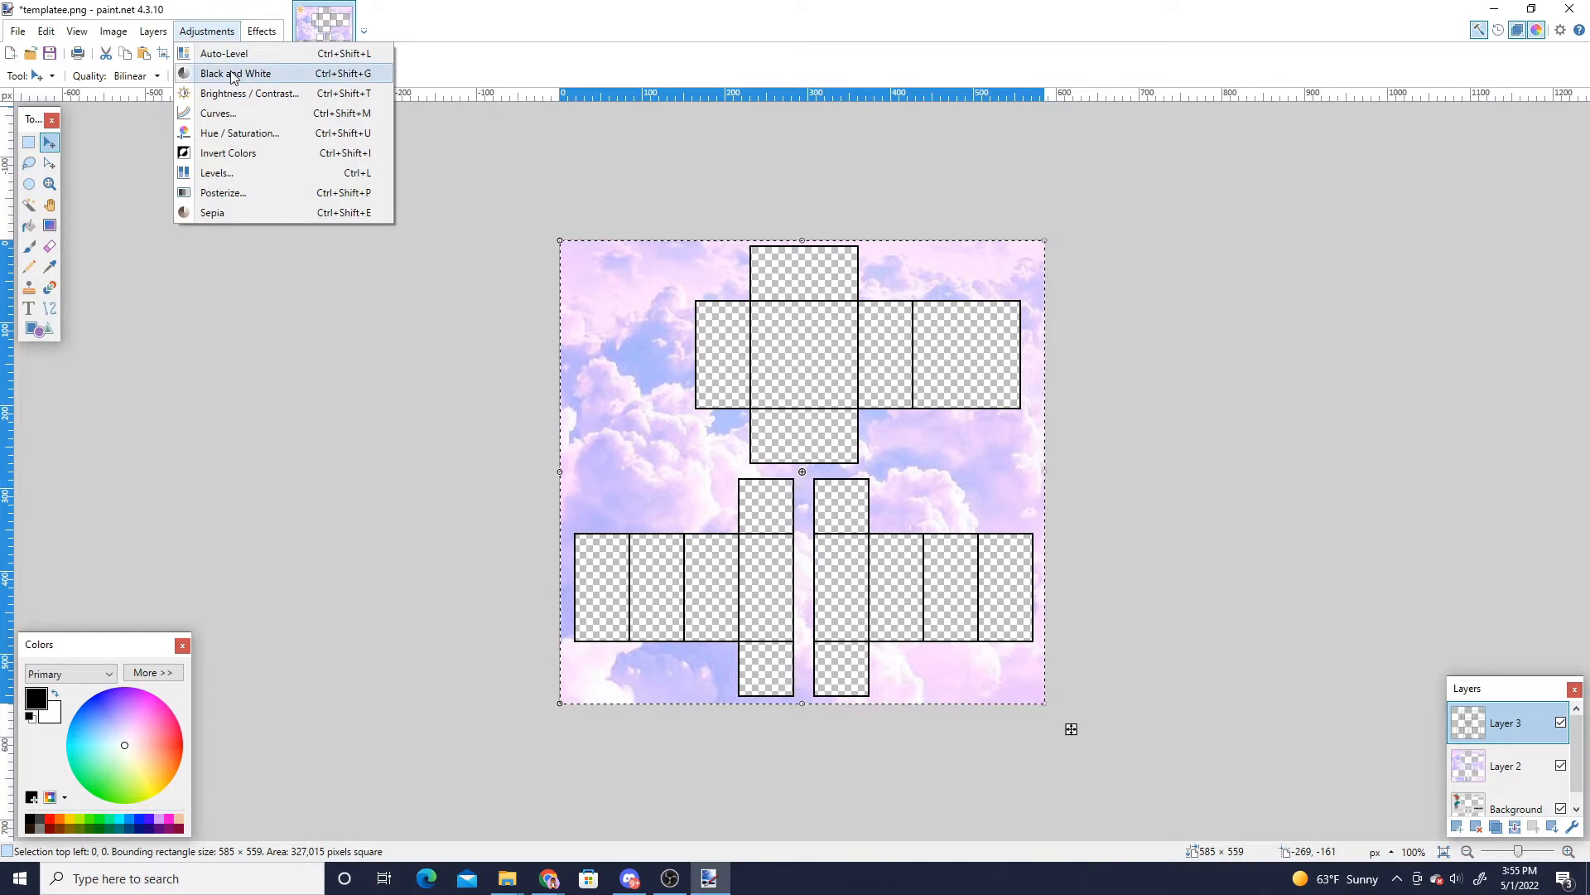
{"action": "left_click", "coordinate": [239, 95]}
{"action": "left_click_drag", "start_coordinate": [743, 365], "coordinate": [489, 323]}
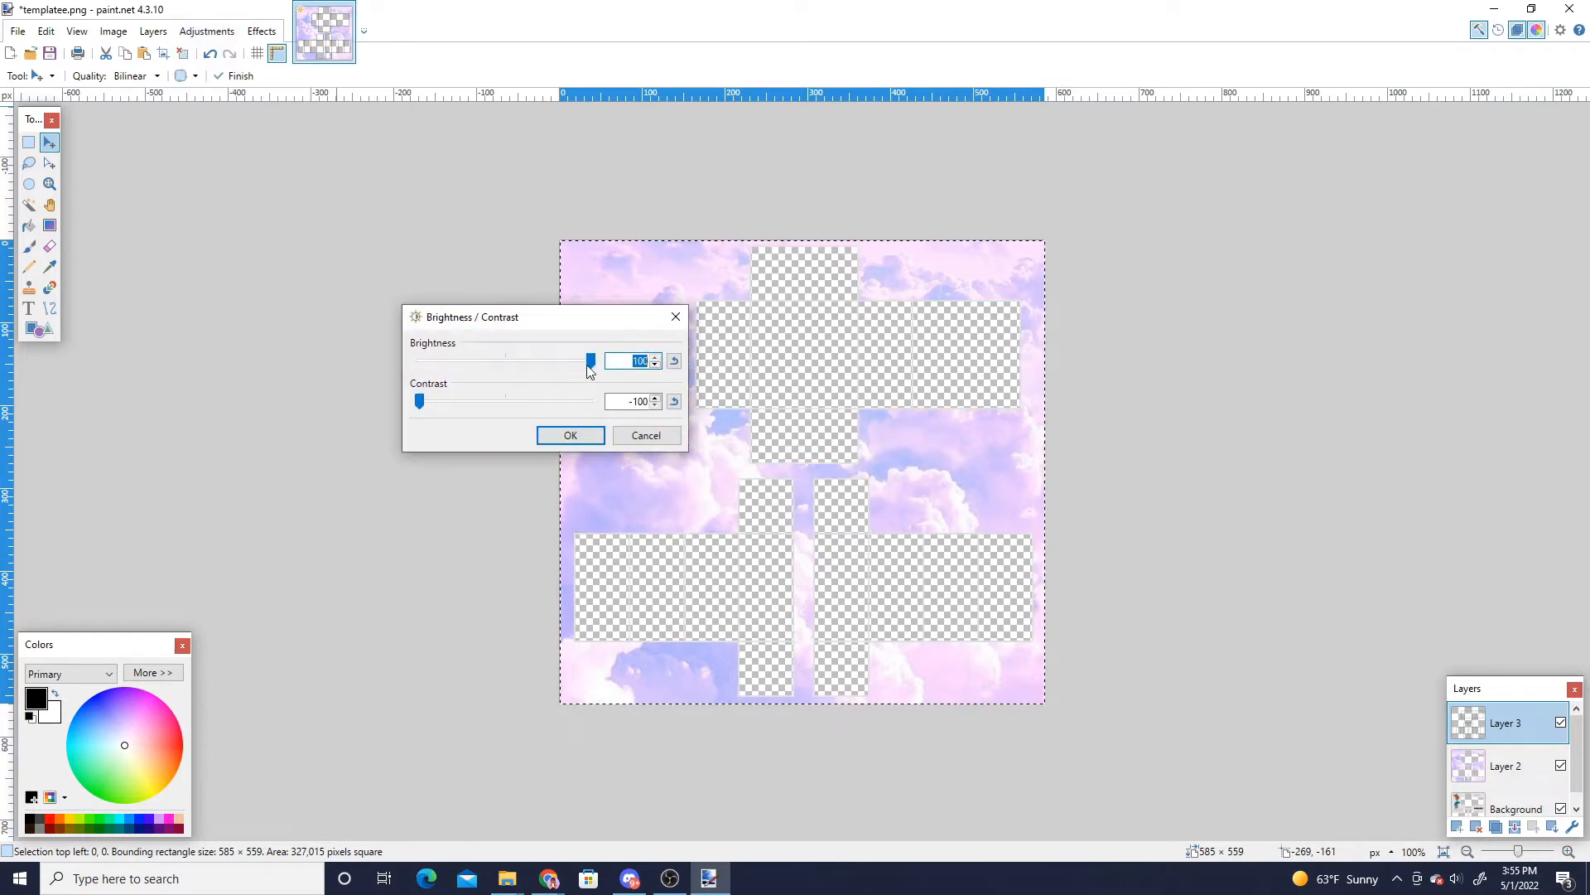
{"action": "left_click", "coordinate": [623, 436]}
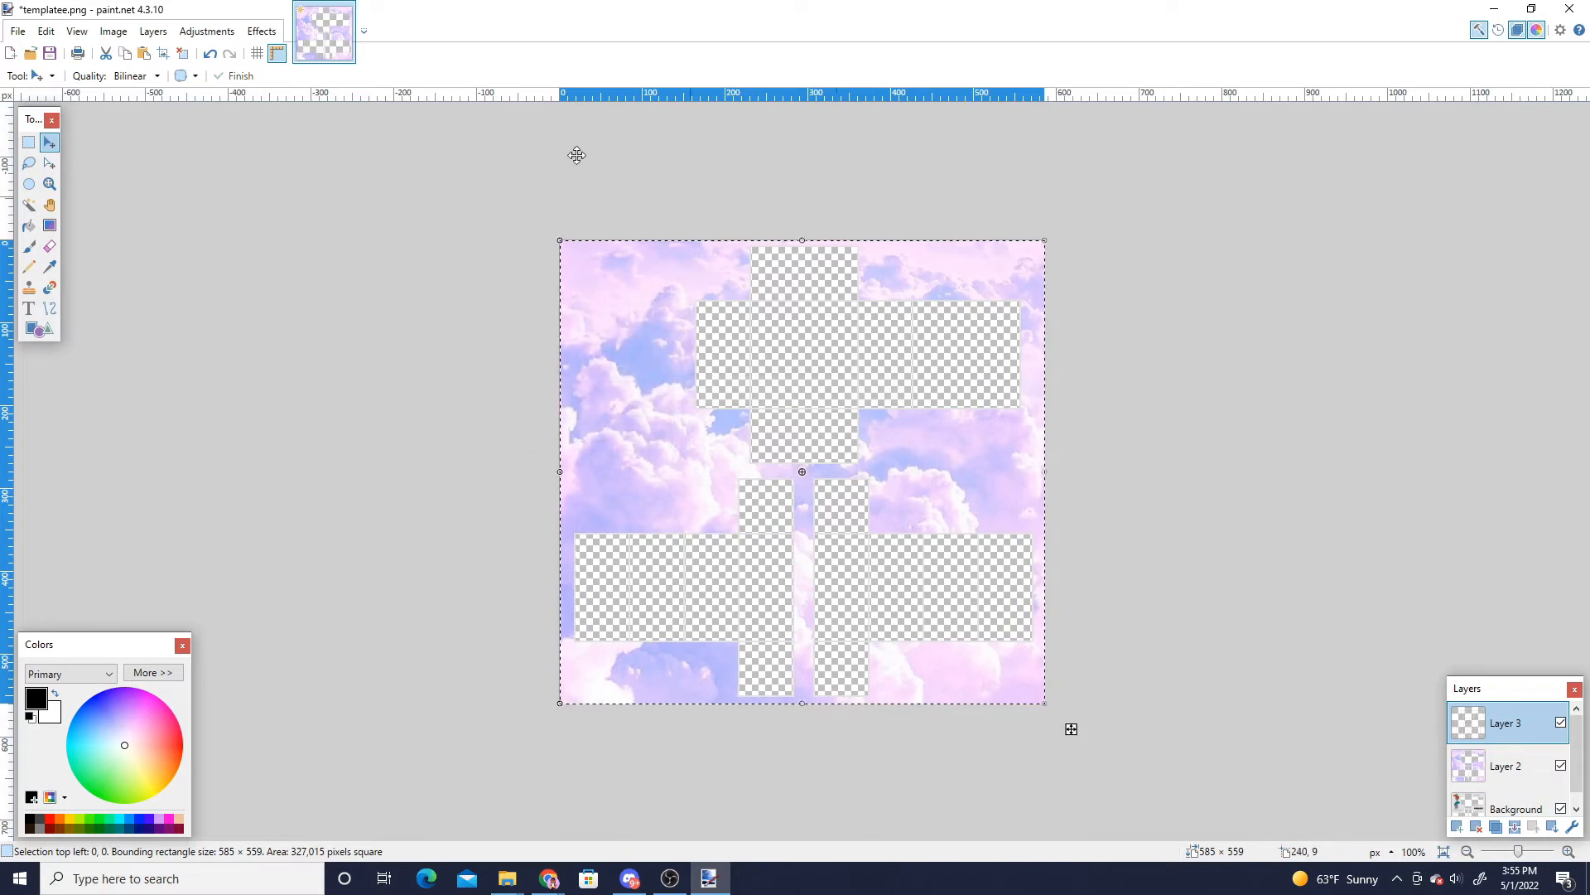
- Reapply Brightness / Contrast to the outline layer with contrast raised to its maximum
{"action": "left_click", "coordinate": [208, 31]}
{"action": "left_click", "coordinate": [239, 91]}
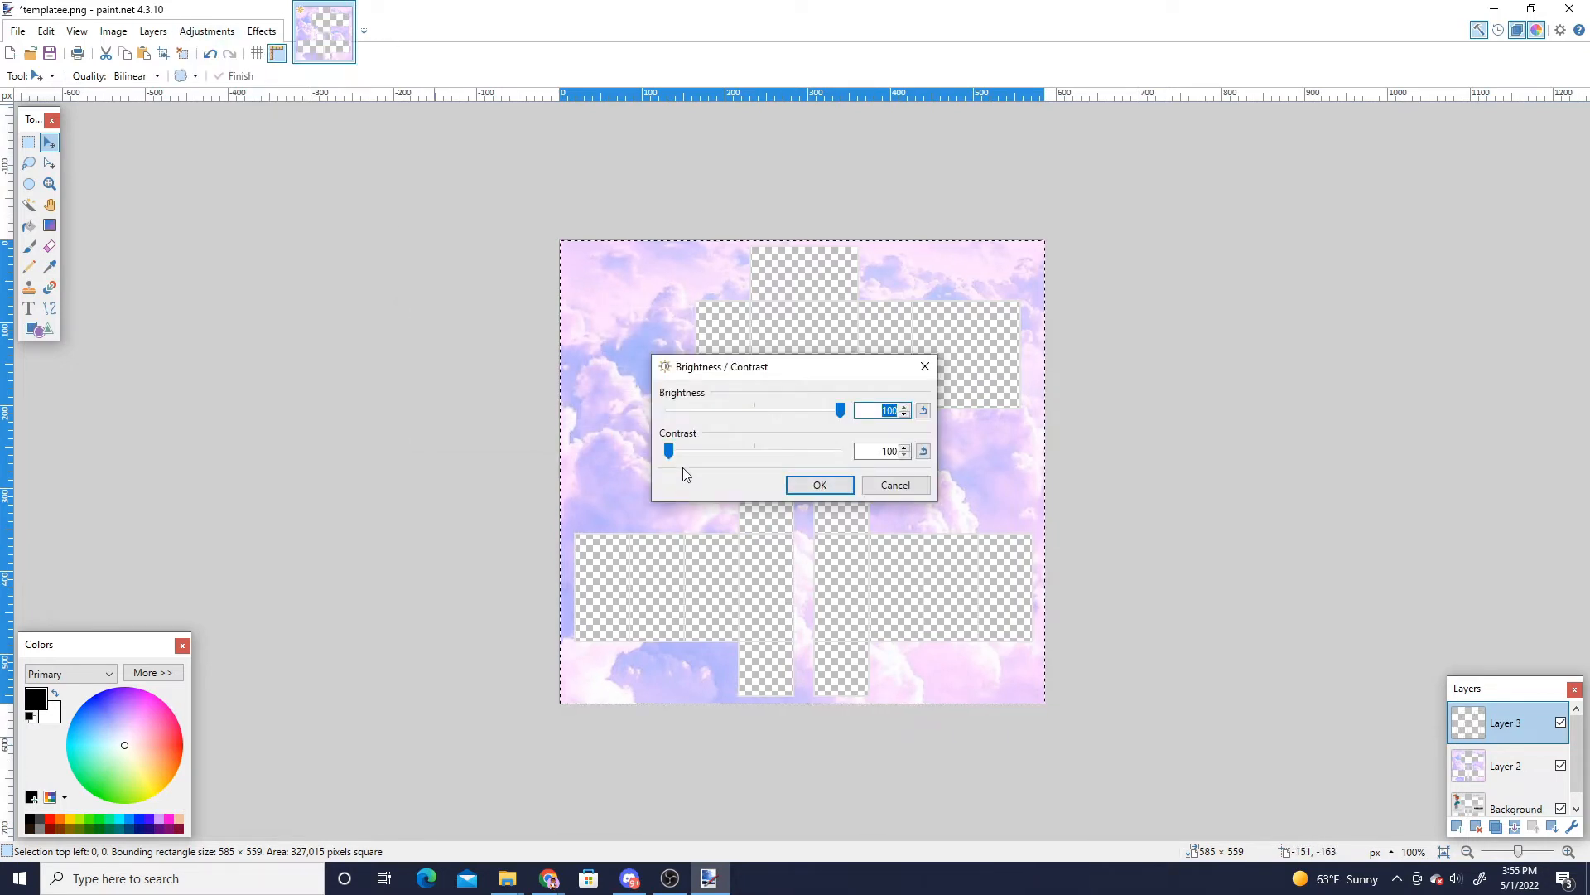
{"action": "left_click_drag", "start_coordinate": [675, 454], "coordinate": [961, 465]}
{"action": "left_click", "coordinate": [803, 479]}
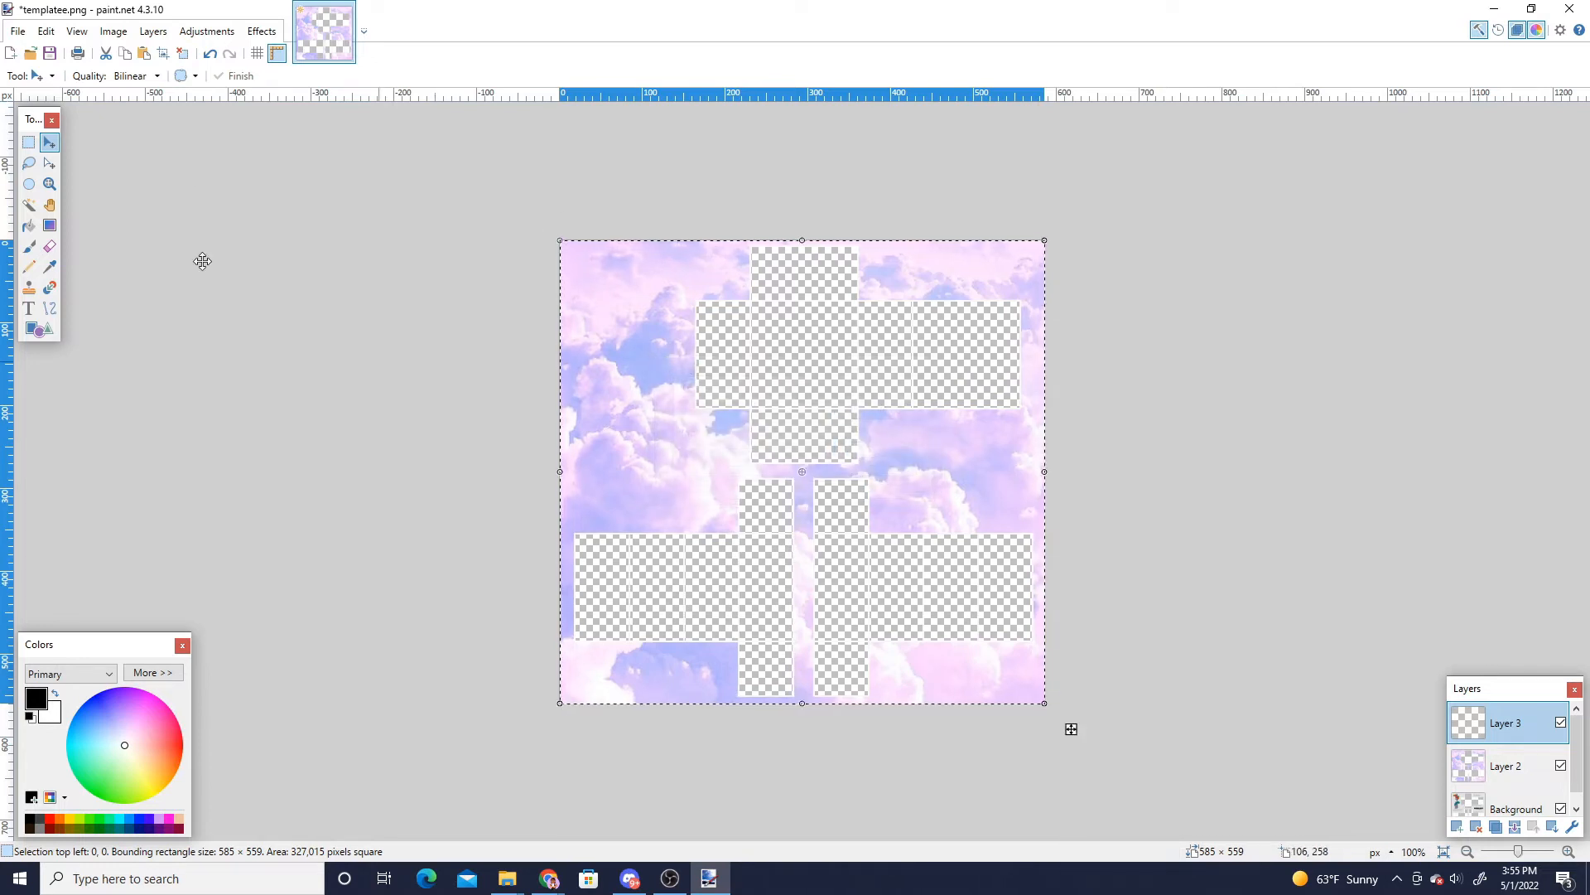
- Deselect the pasted outline and hide the outline layer
{"action": "left_click", "coordinate": [28, 143]}
{"action": "left_click", "coordinate": [452, 262]}
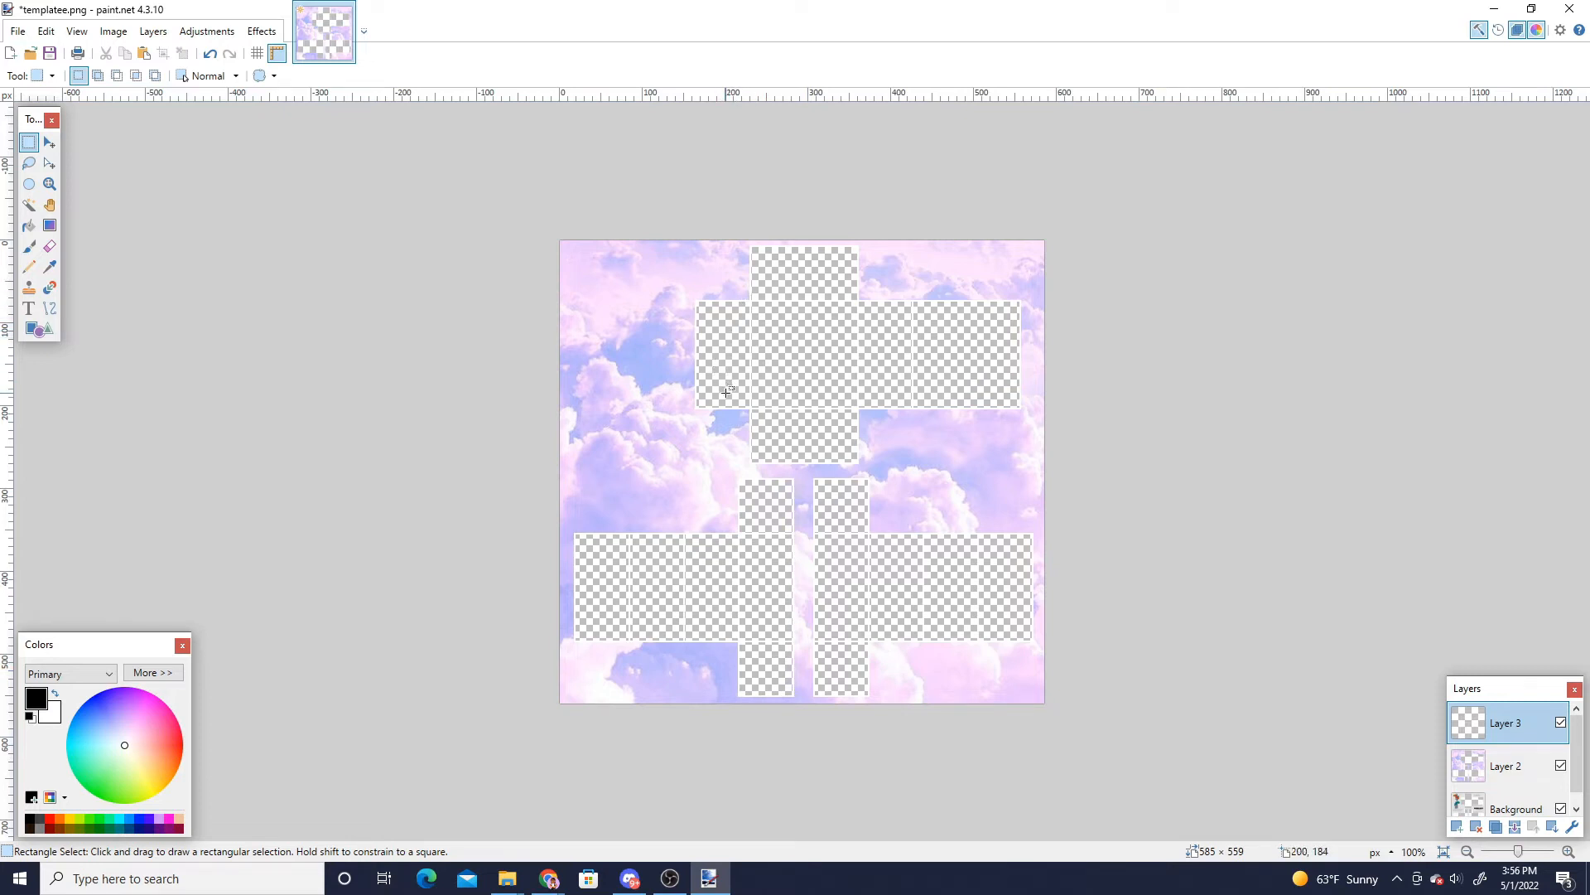
{"action": "left_click", "coordinate": [1562, 724]}
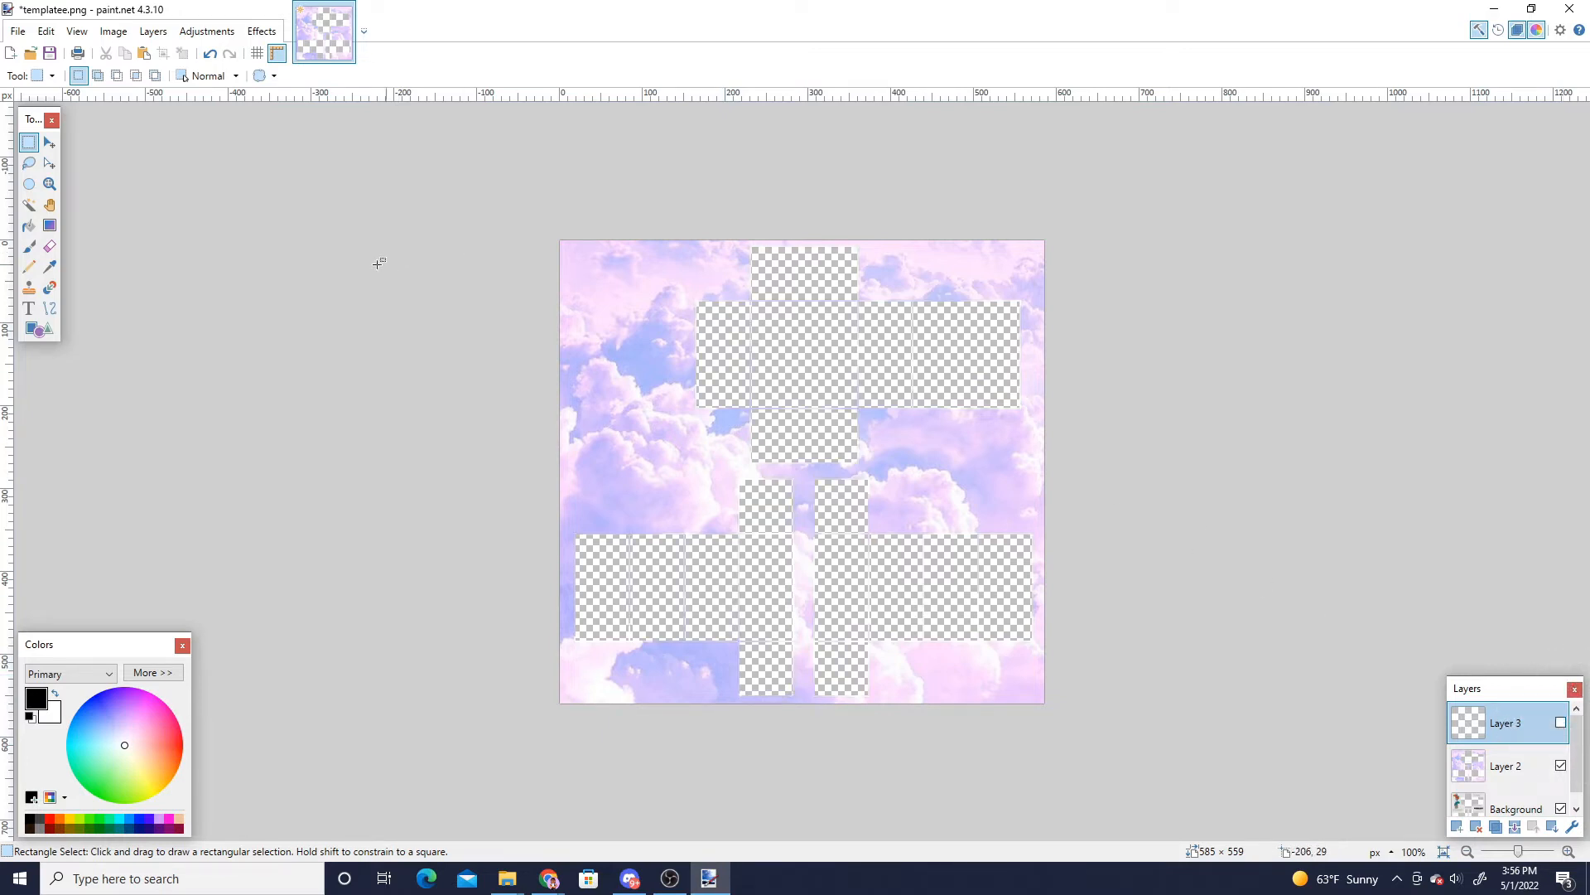
- Select all transparent torso and arm panels of the template with the Magic Wand
{"action": "left_click", "coordinate": [29, 205]}
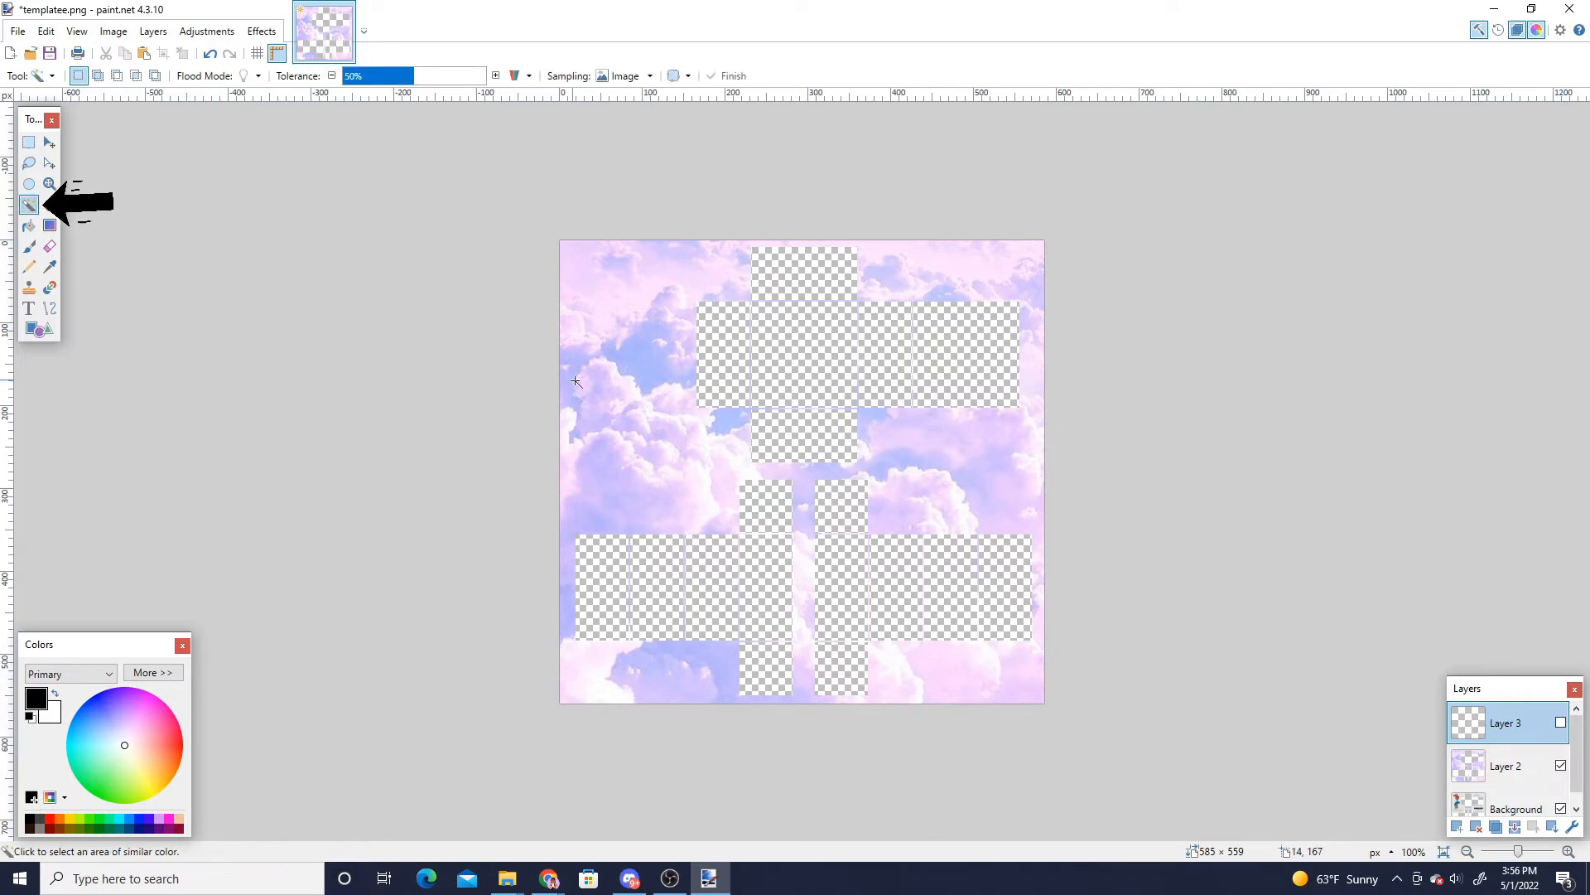
{"action": "left_click", "coordinate": [714, 364]}
{"action": "left_click", "coordinate": [799, 352], "text": "ctrl"}
{"action": "left_click", "coordinate": [804, 278], "text": "ctrl"}
{"action": "left_click", "coordinate": [891, 344], "text": "ctrl"}
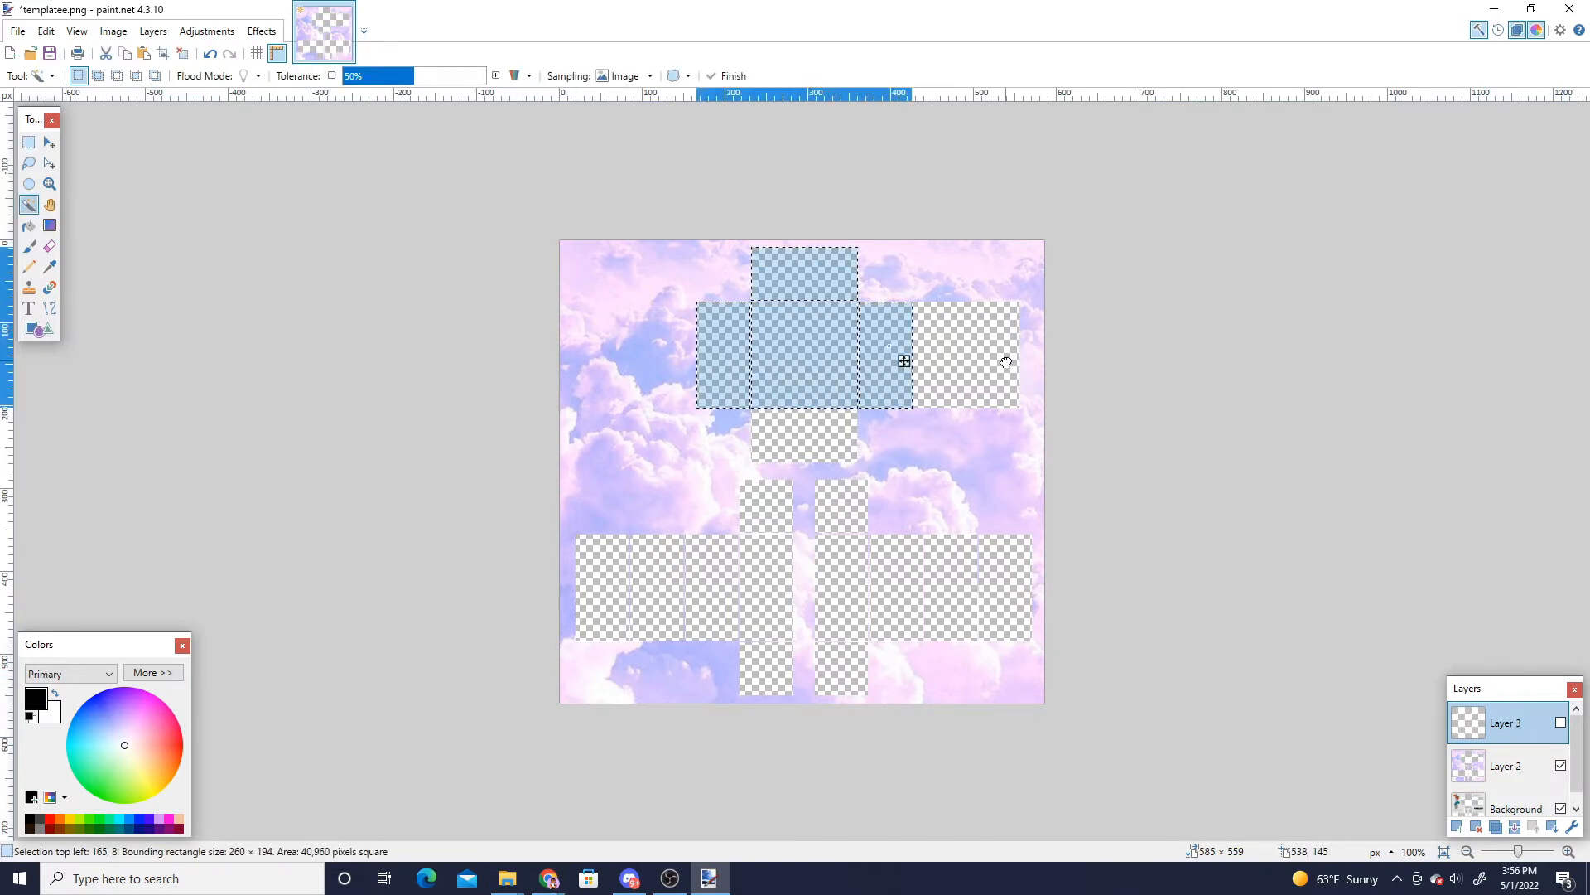
{"action": "left_click", "coordinate": [998, 357], "text": "ctrl"}
{"action": "left_click", "coordinate": [723, 577], "text": "ctrl"}
{"action": "left_click", "coordinate": [642, 572], "text": "ctrl"}
{"action": "left_click", "coordinate": [1012, 578], "text": "ctrl"}
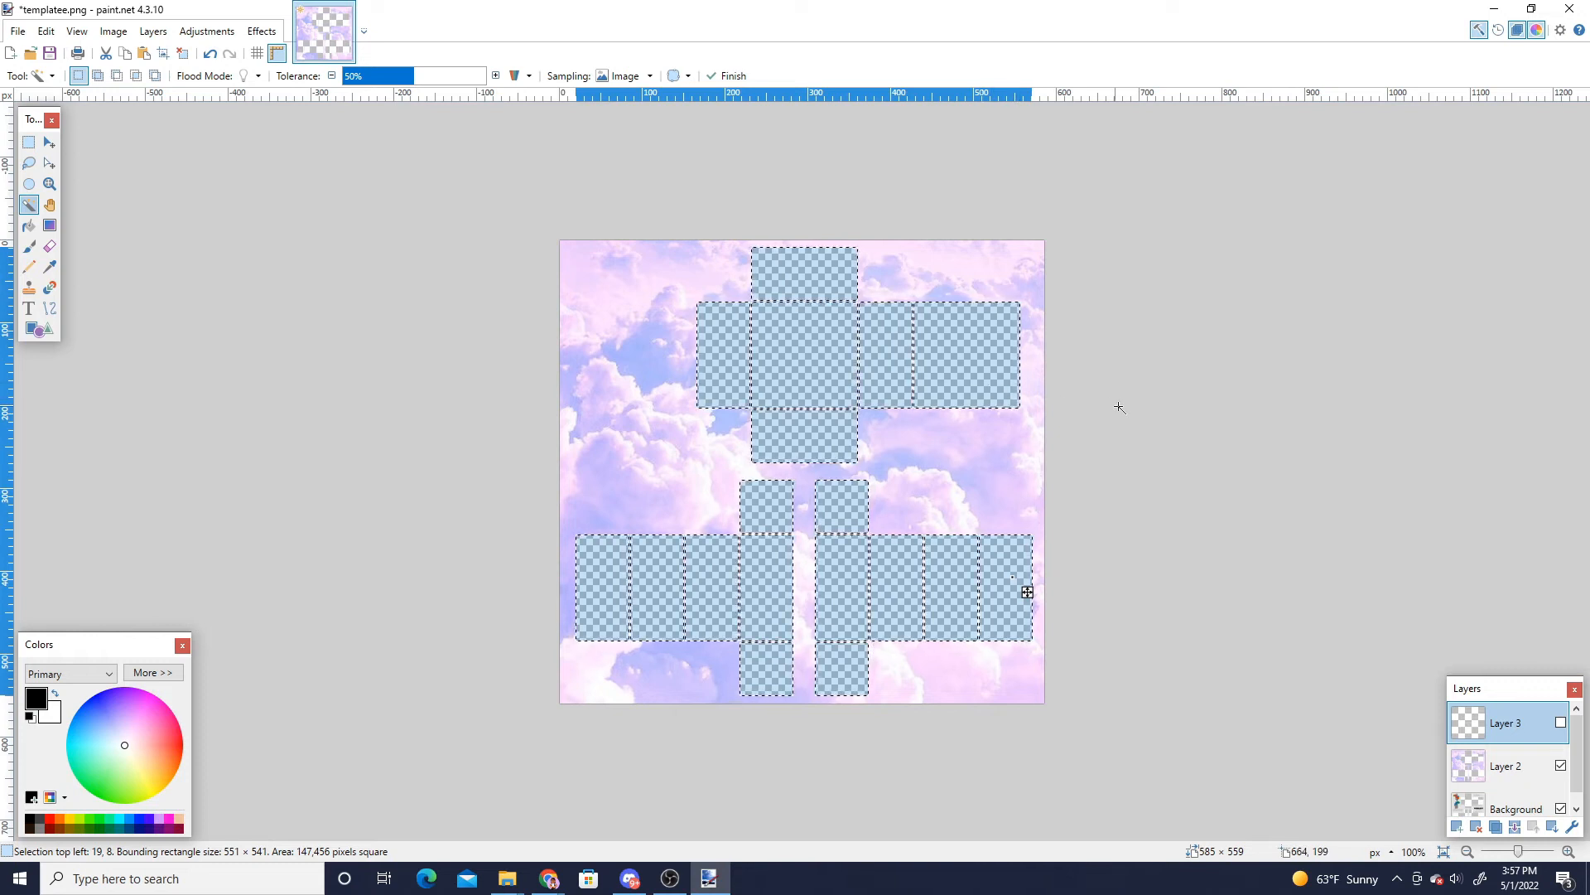
- Show the outline layer and cut the selected panel areas out of it
{"action": "left_click", "coordinate": [1561, 726]}
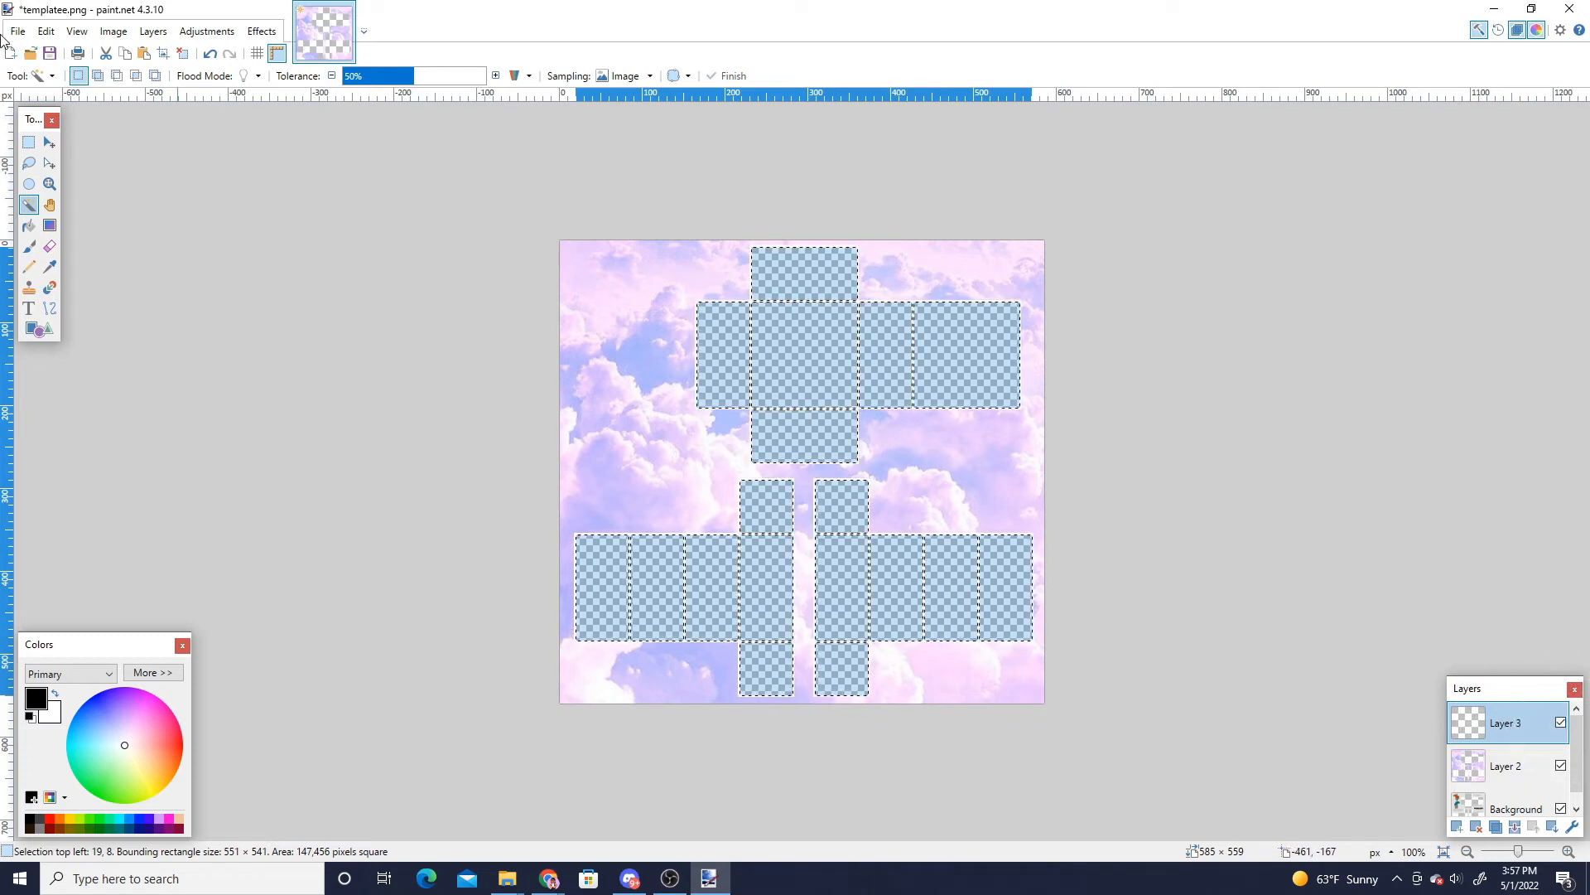
{"action": "left_click", "coordinate": [104, 54]}
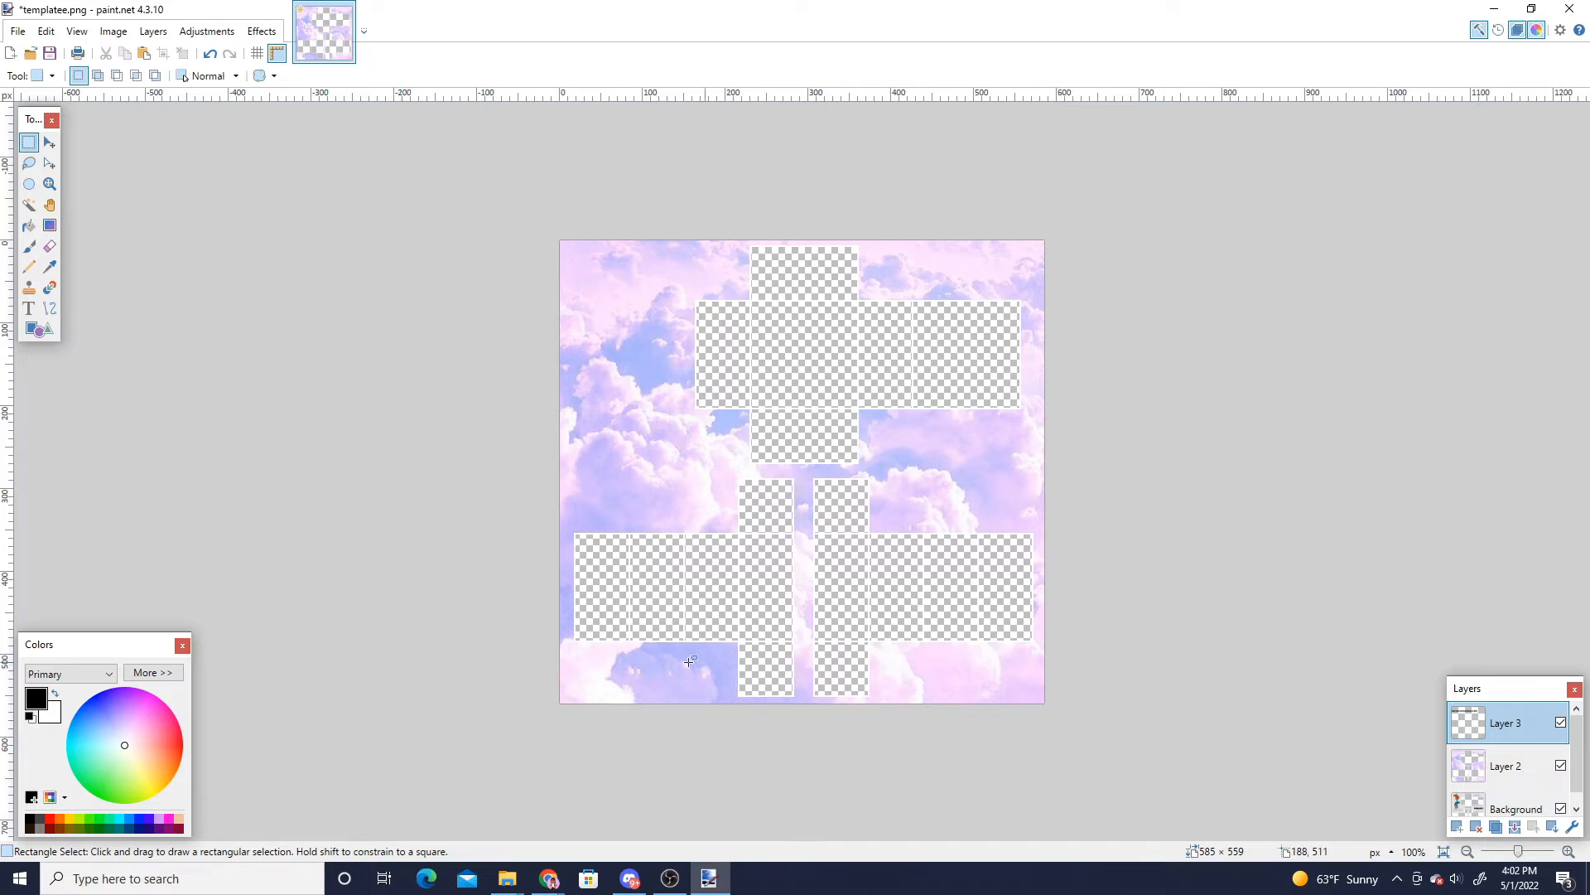
- Add a new layer and type the text 'marsblox' near the top-left corner in the CHICKEN Pie font
{"action": "left_click", "coordinate": [1456, 827]}
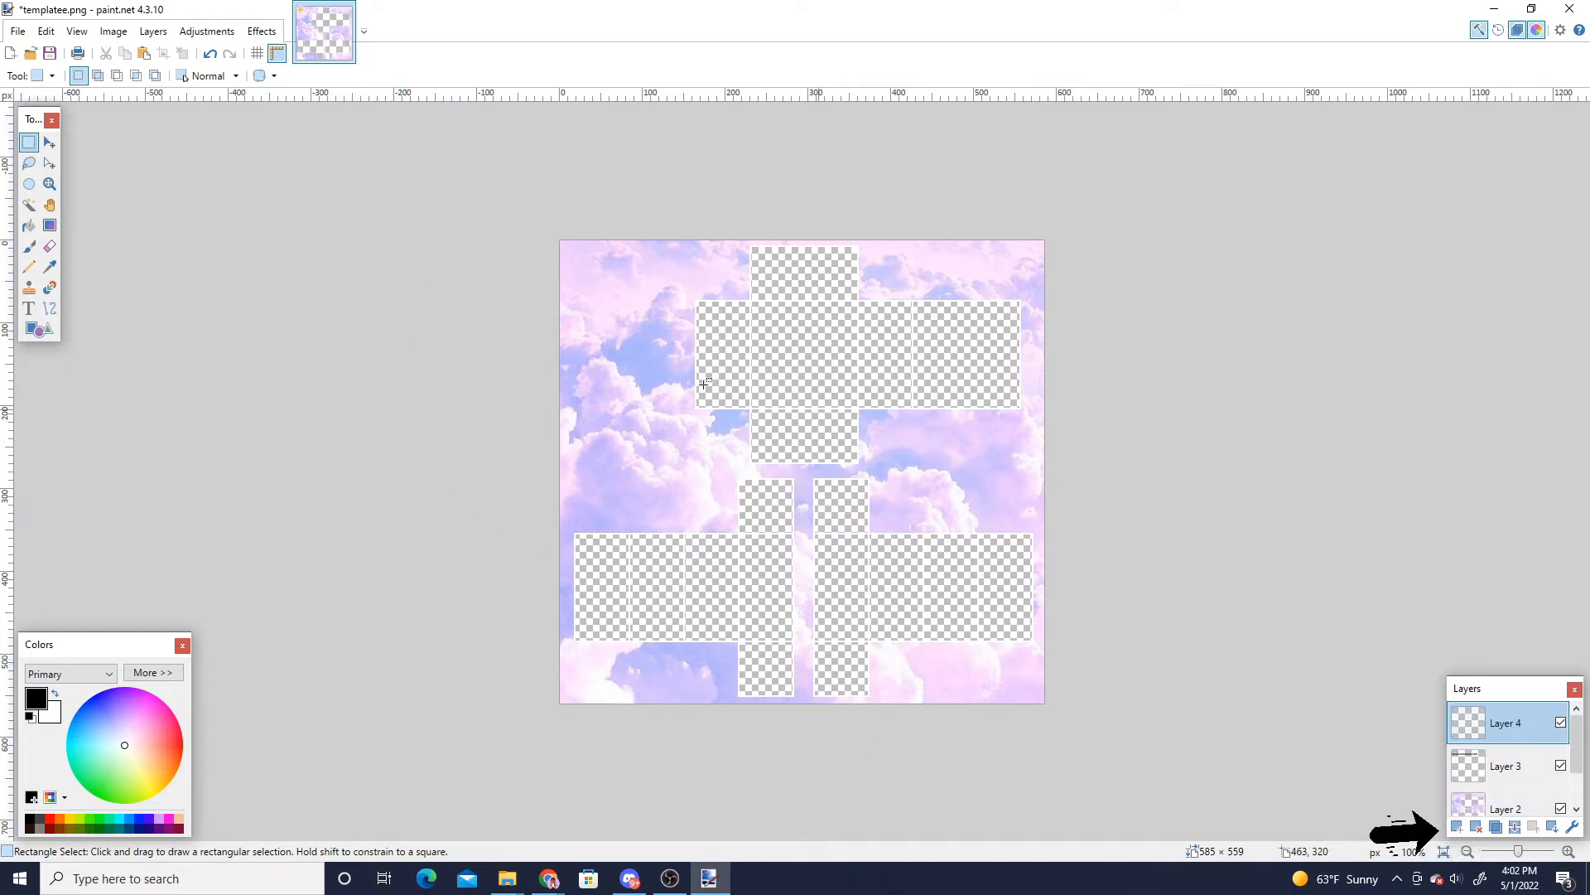
{"action": "left_click", "coordinate": [28, 308]}
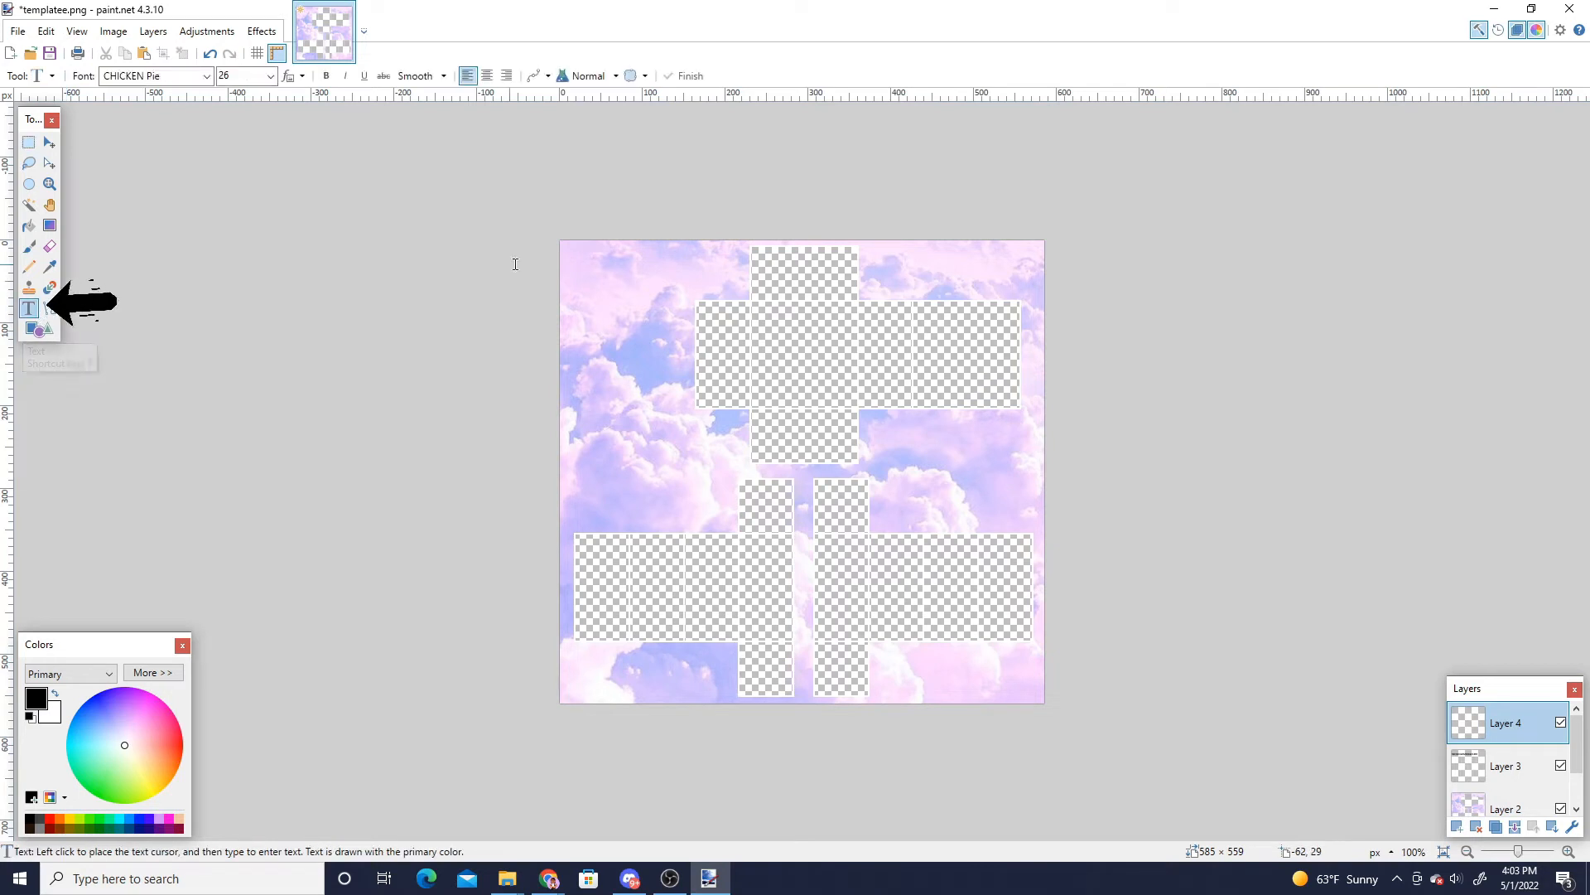
{"action": "left_click", "coordinate": [580, 275]}
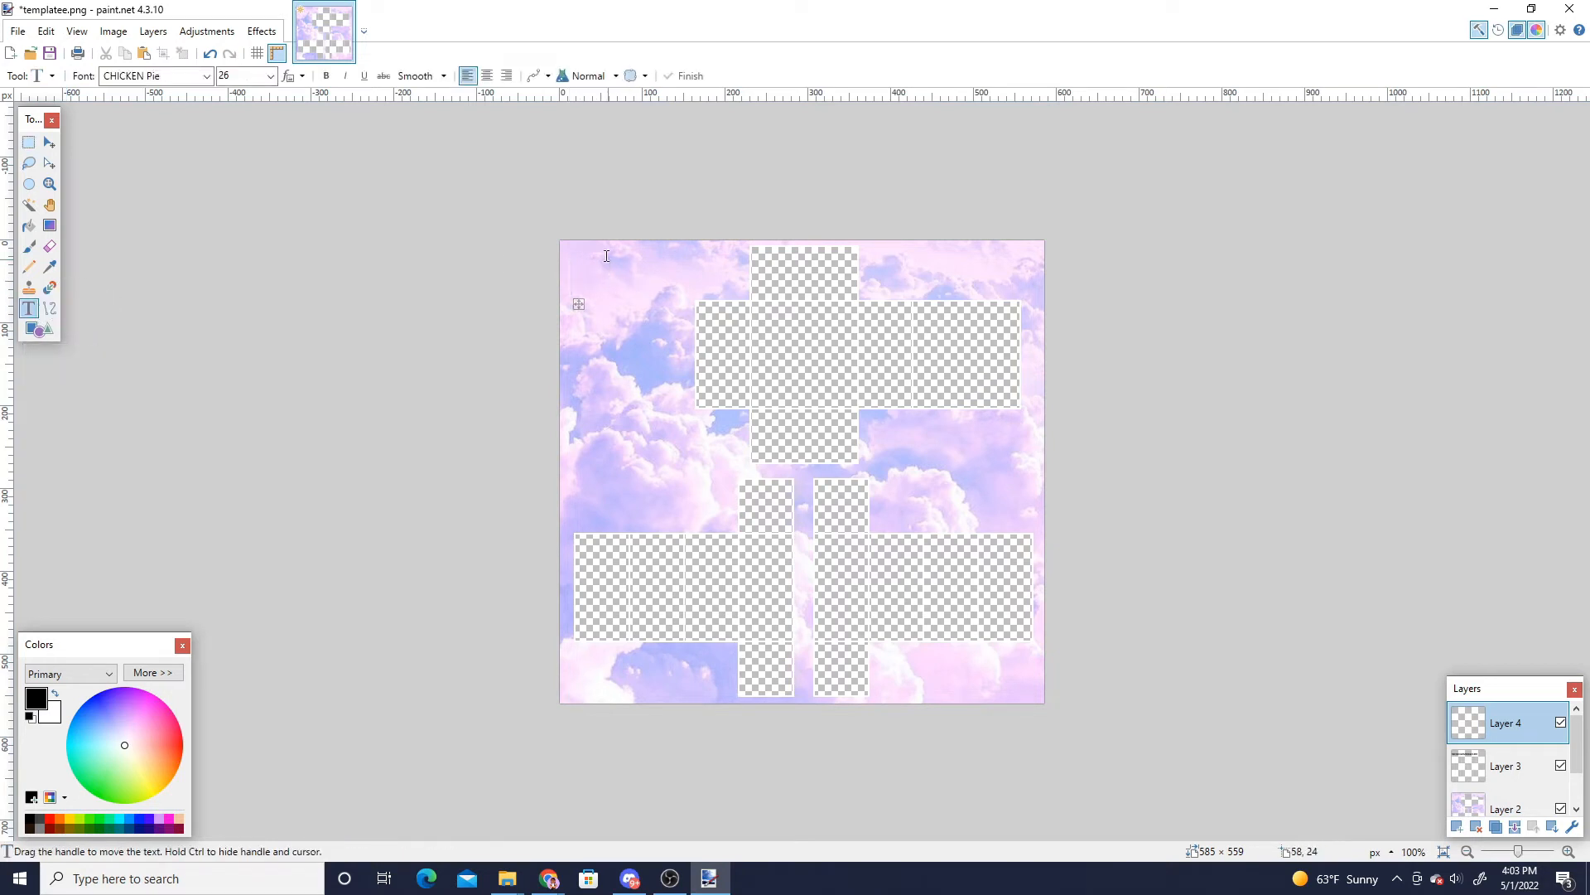
{"action": "left_click", "coordinate": [165, 75]}
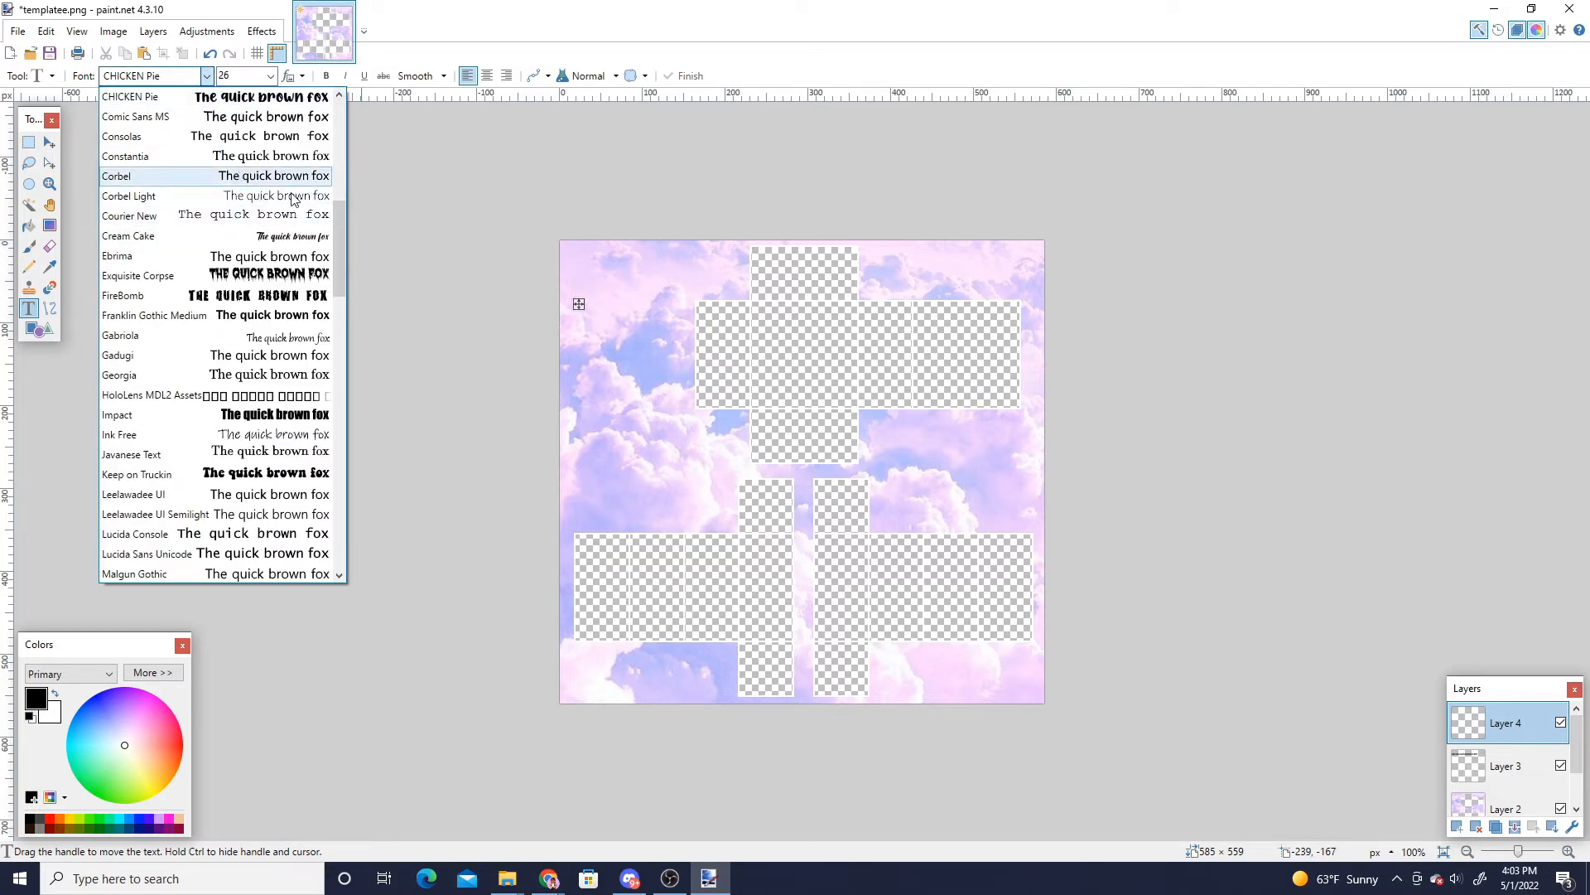
{"action": "scroll", "coordinate": [259, 377], "scroll_direction": "down", "scroll_amount": 2}
{"action": "scroll", "coordinate": [266, 369], "scroll_direction": "up", "scroll_amount": 3}
{"action": "left_click", "coordinate": [220, 79]}
{"action": "left_click", "coordinate": [241, 75]}
{"action": "double_click", "coordinate": [242, 76]}
{"action": "left_click", "coordinate": [252, 75]}
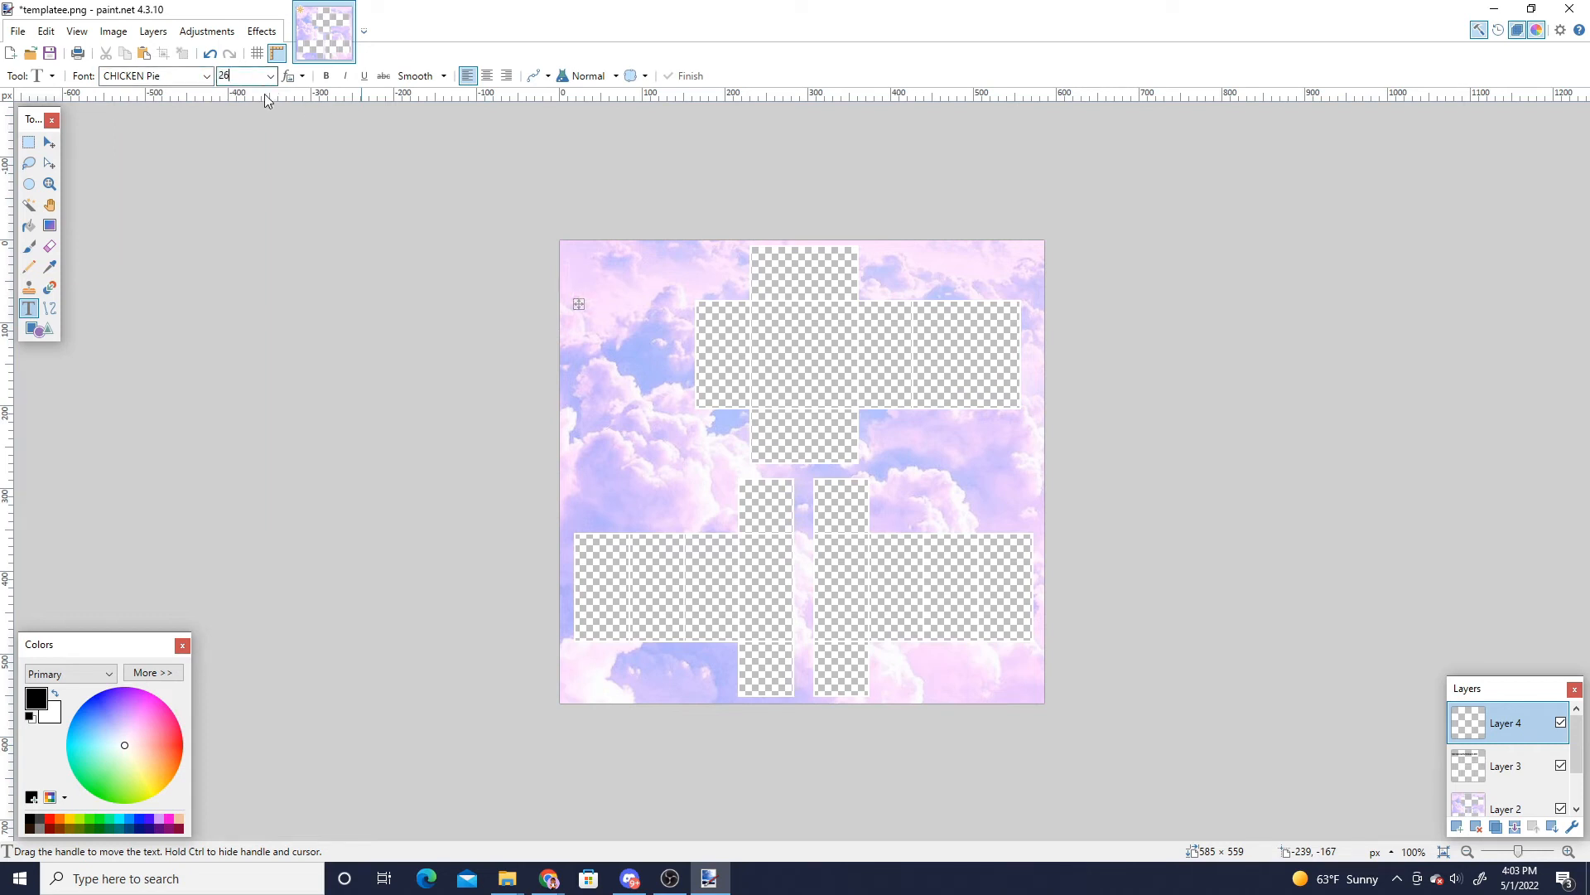
{"action": "left_click", "coordinate": [579, 271]}
{"action": "type", "text": "marsblox"}
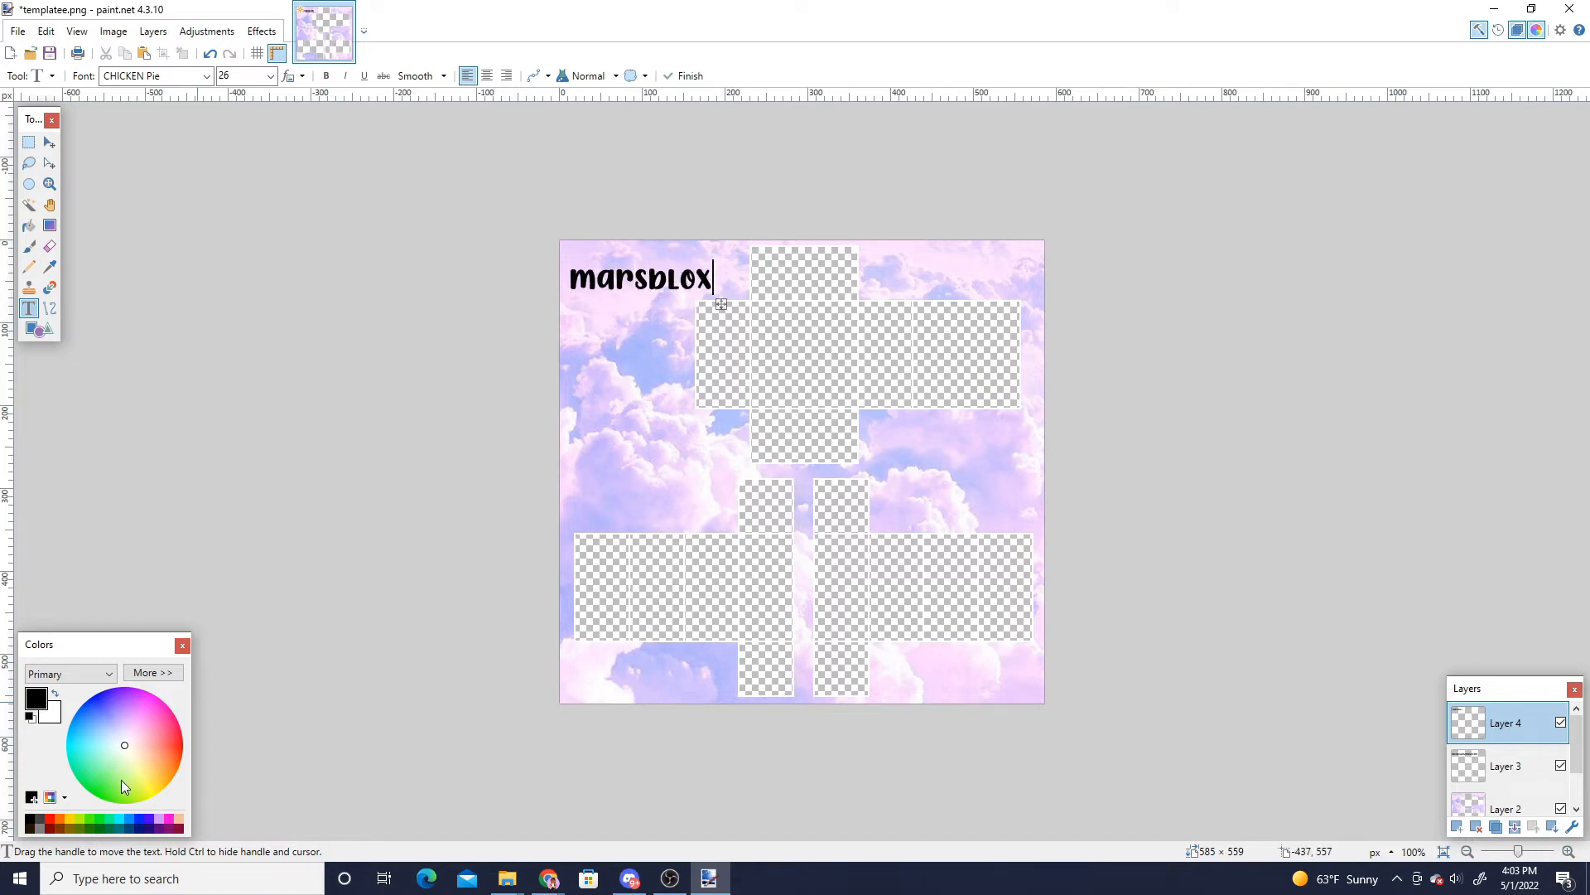
- Change the text colour to a vivid purple and move the text into the canvas's top-left corner
{"action": "left_click", "coordinate": [98, 723]}
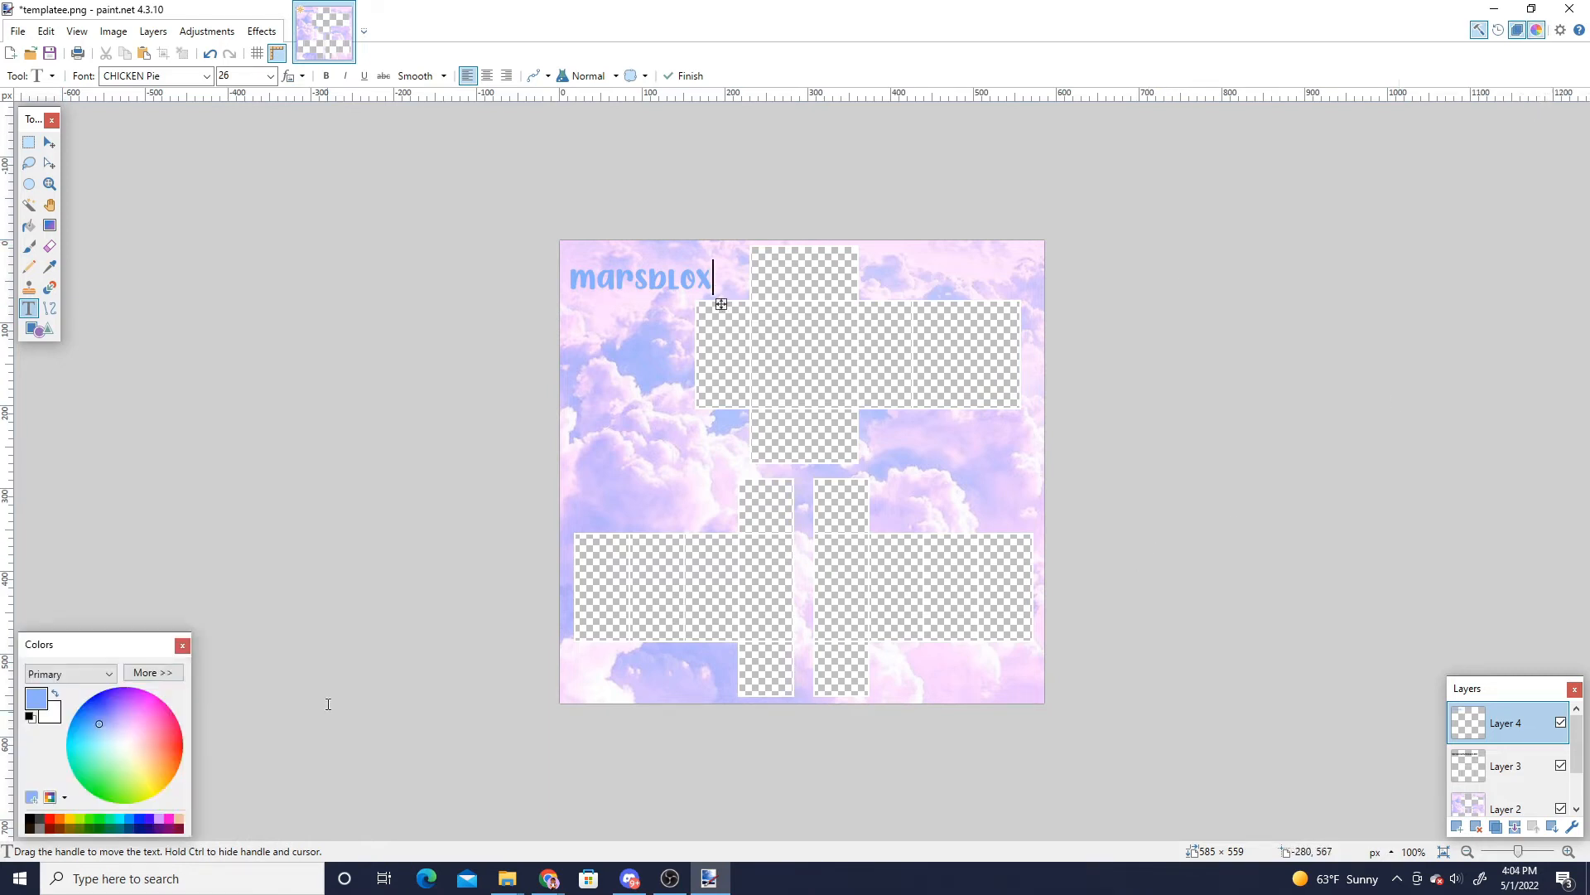
{"action": "mouse_move", "coordinate": [112, 724]}
{"action": "left_mouse_down"}
{"action": "mouse_move", "coordinate": [102, 780]}
{"action": "mouse_move", "coordinate": [147, 719]}
{"action": "mouse_move", "coordinate": [111, 691]}
{"action": "left_mouse_up"}
{"action": "mouse_move", "coordinate": [721, 304]}
{"action": "left_mouse_down"}
{"action": "mouse_move", "coordinate": [710, 298]}
{"action": "mouse_move", "coordinate": [724, 293]}
{"action": "left_mouse_up"}
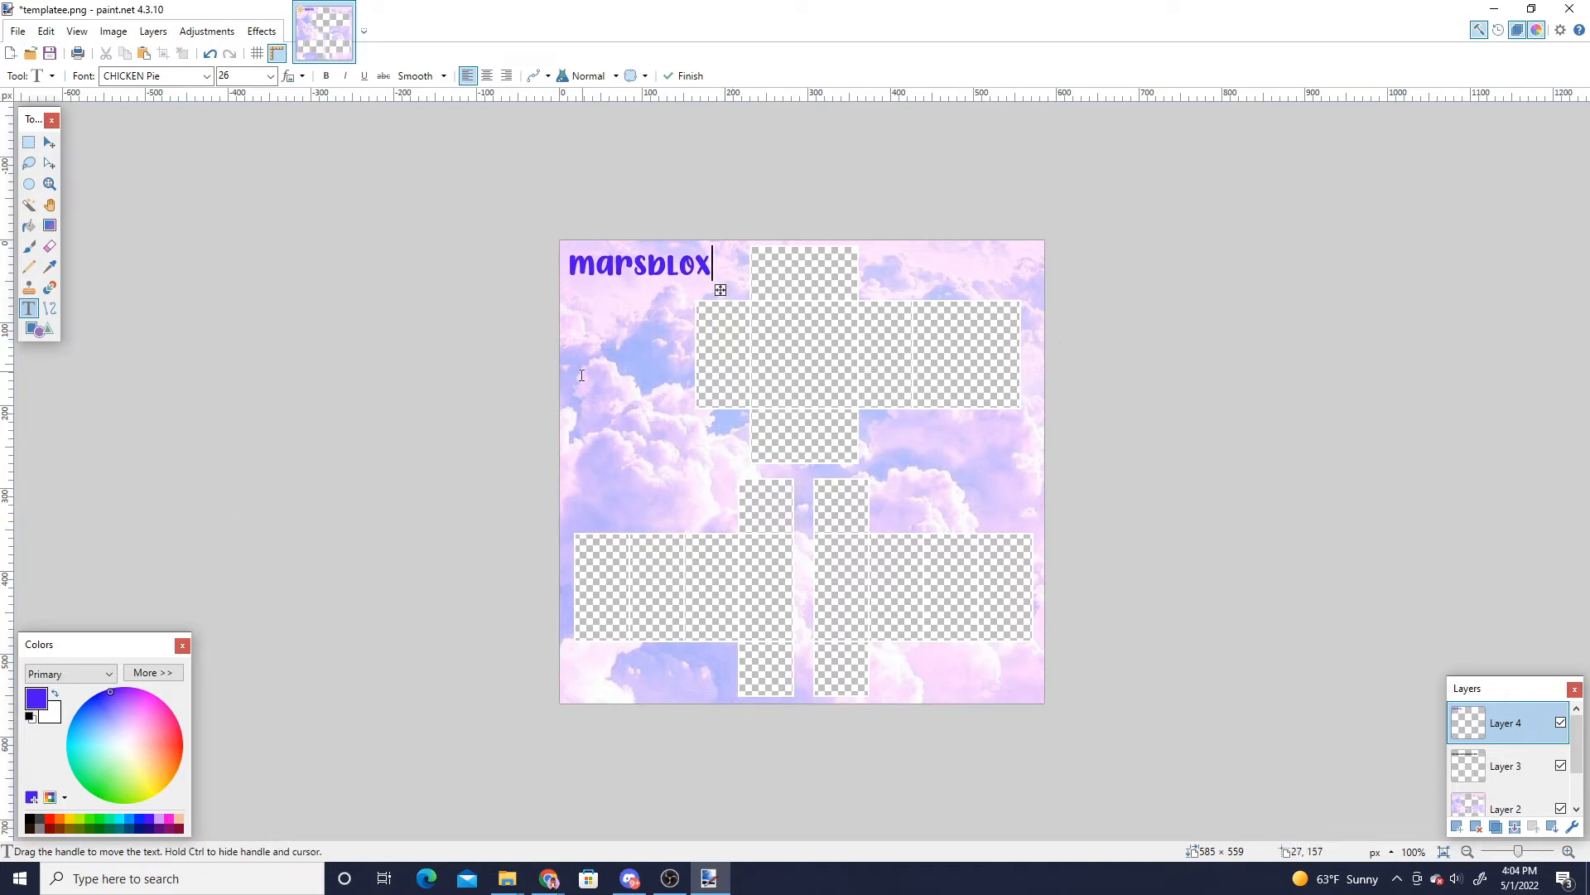
{"action": "left_click_drag", "start_coordinate": [723, 290], "coordinate": [721, 286]}
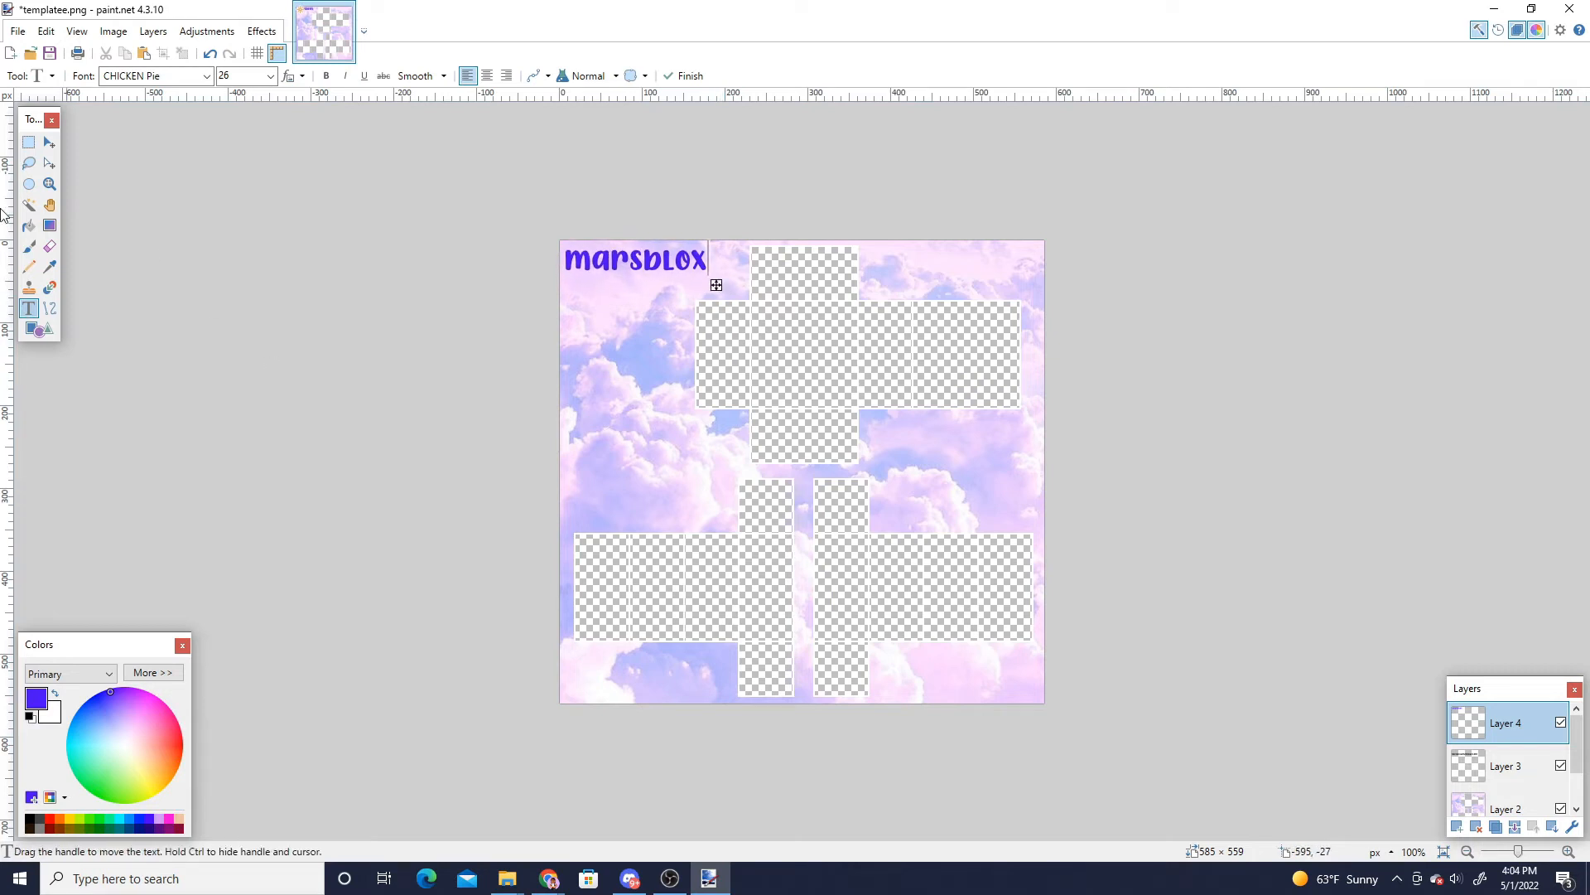
- Select the marsblox text and paste copies side by side to build a row across the canvas's top edge
{"action": "left_click", "coordinate": [29, 144]}
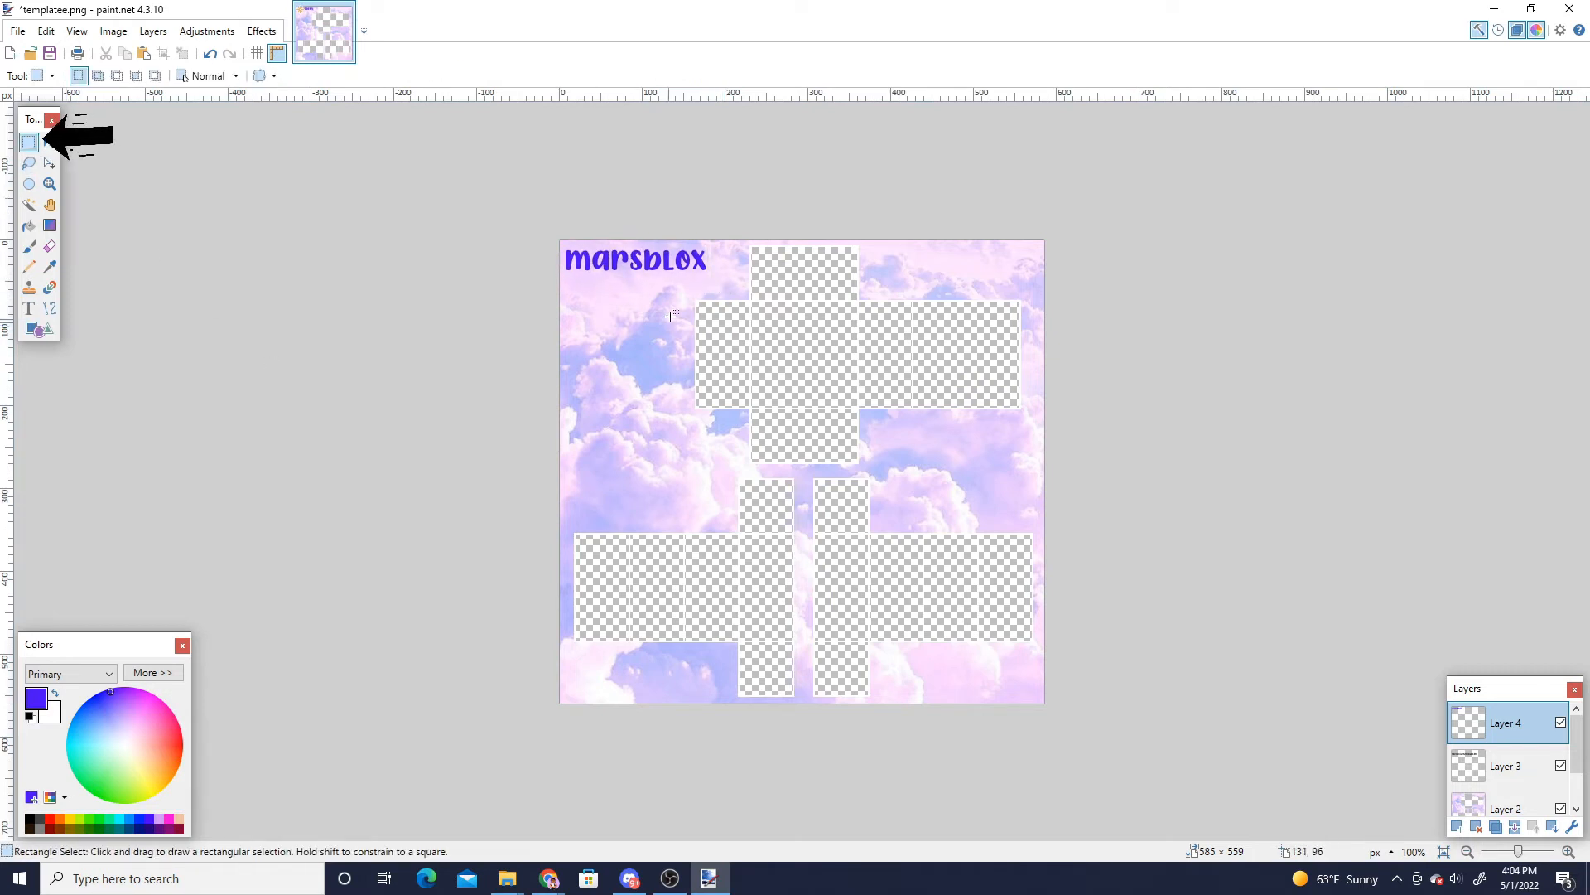
{"action": "left_click_drag", "start_coordinate": [564, 245], "coordinate": [708, 276]}
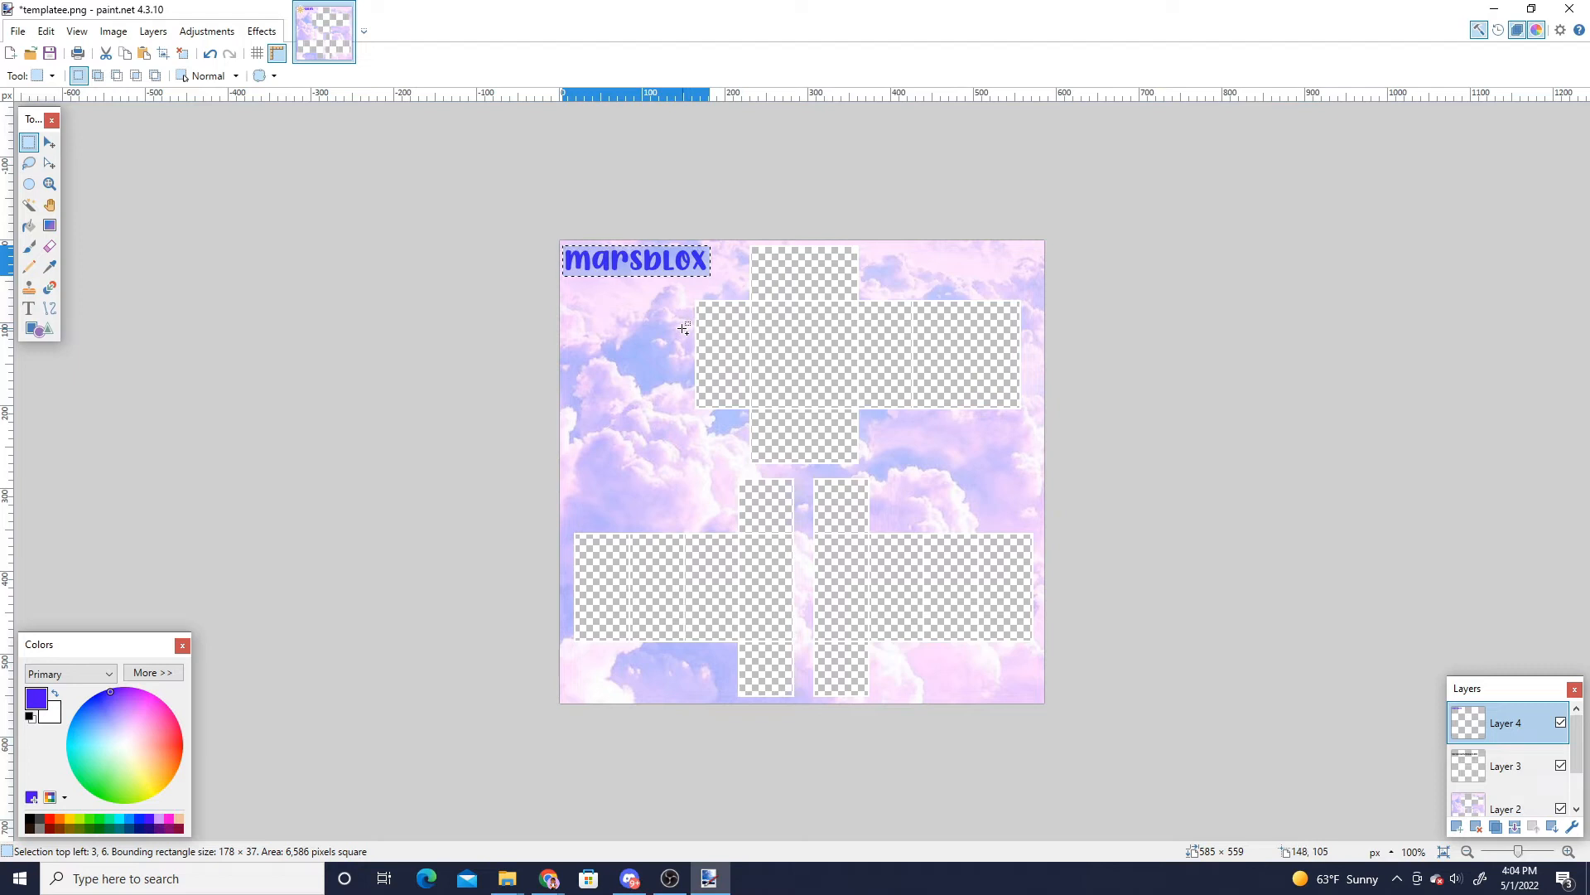
{"action": "key", "text": "ctrl+v"}
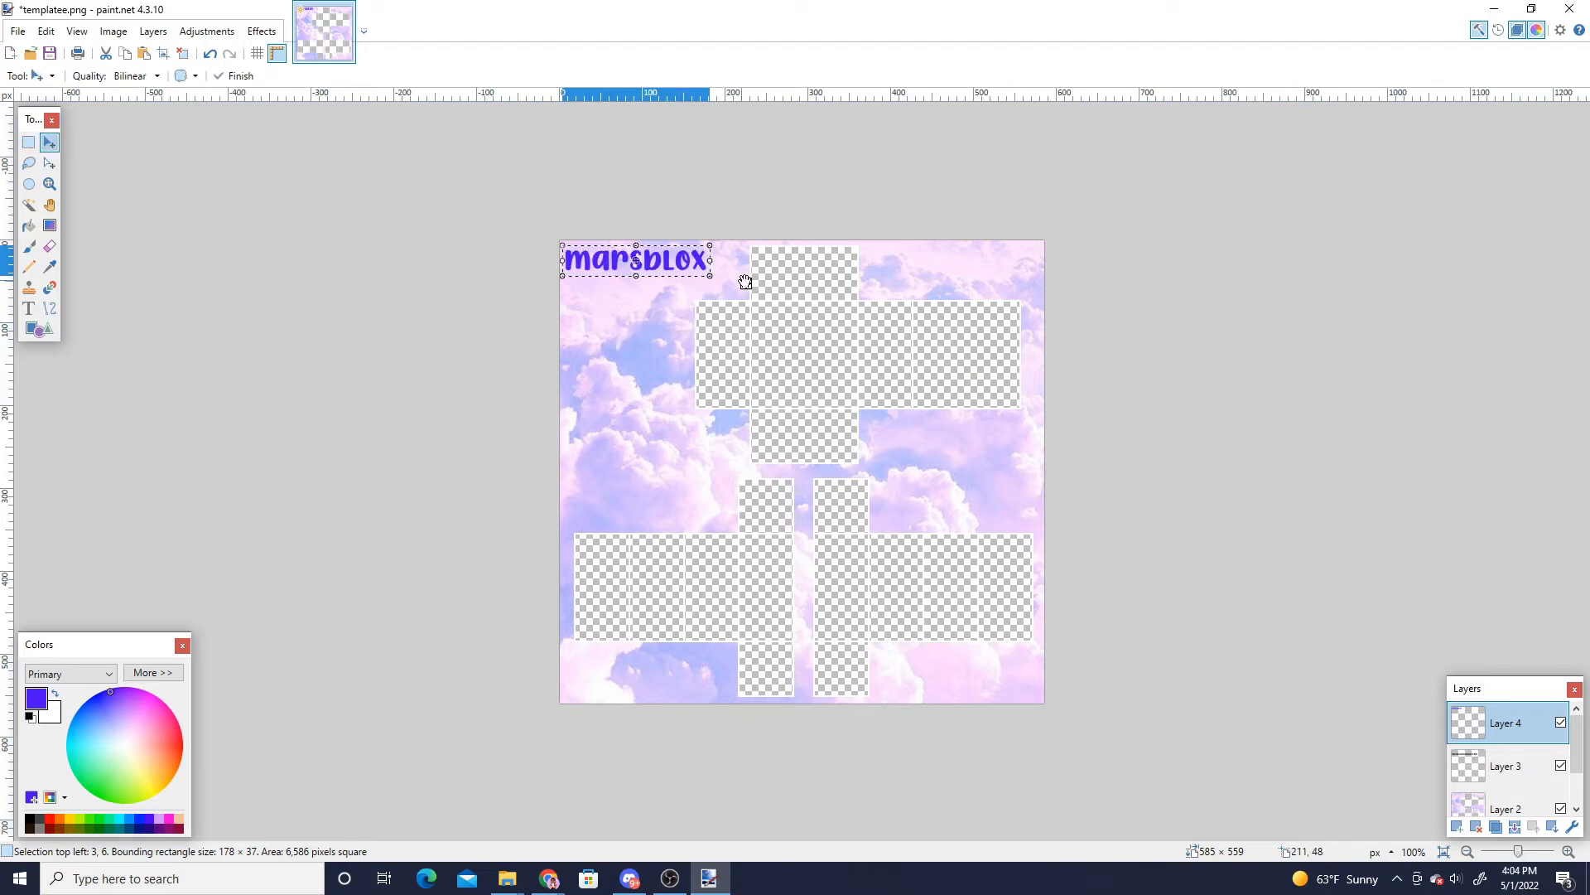
{"action": "left_click_drag", "start_coordinate": [745, 277], "coordinate": [891, 284]}
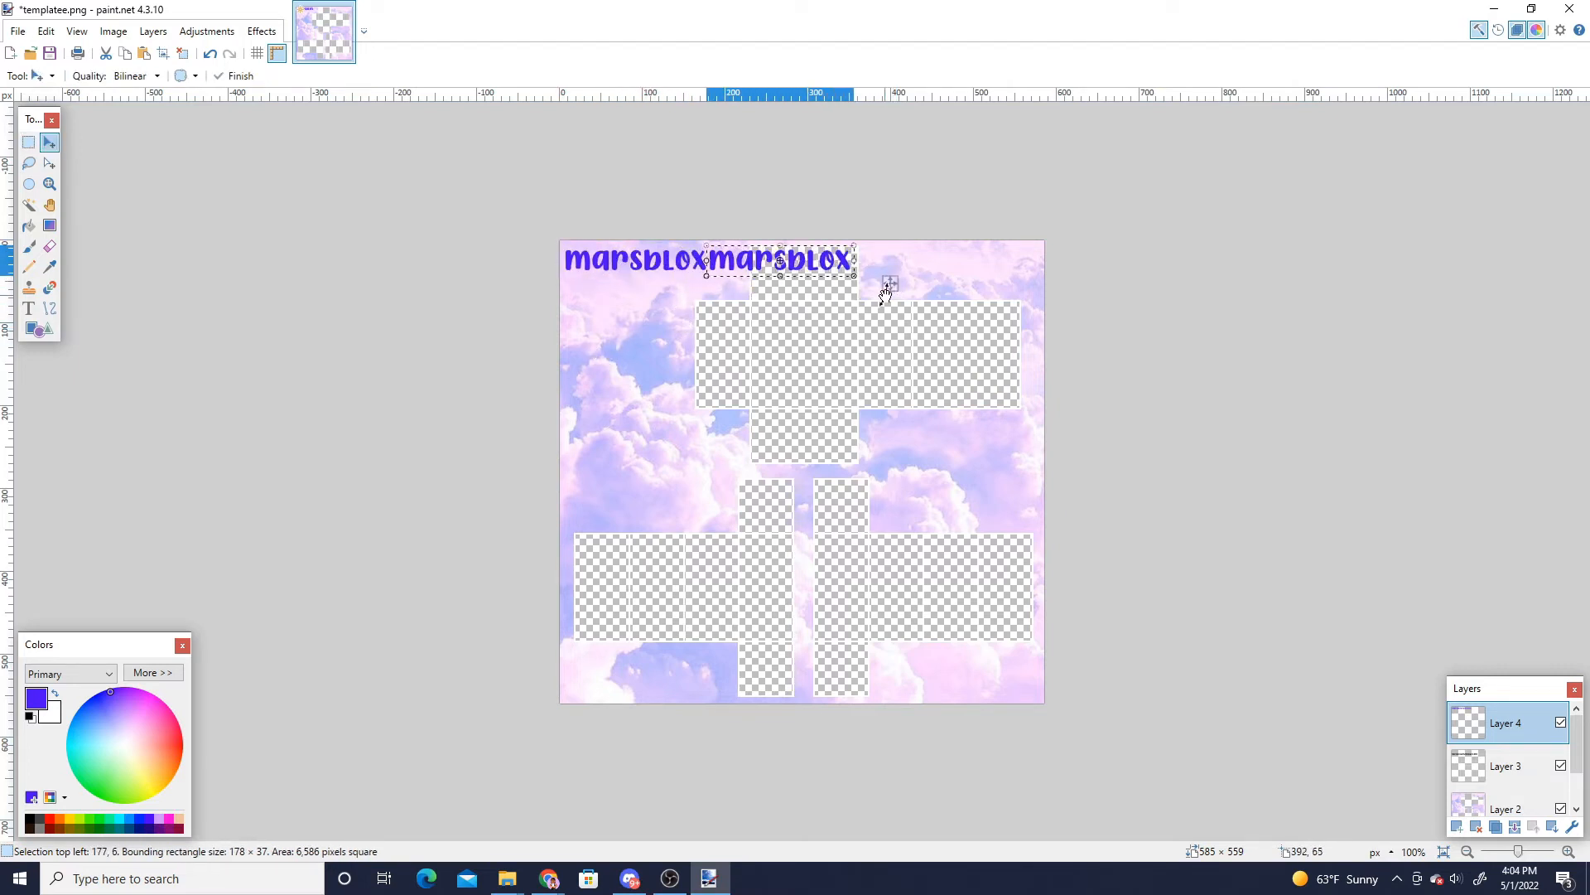
{"action": "key", "text": "m"}
{"action": "left_click_drag", "start_coordinate": [702, 264], "coordinate": [564, 261]}
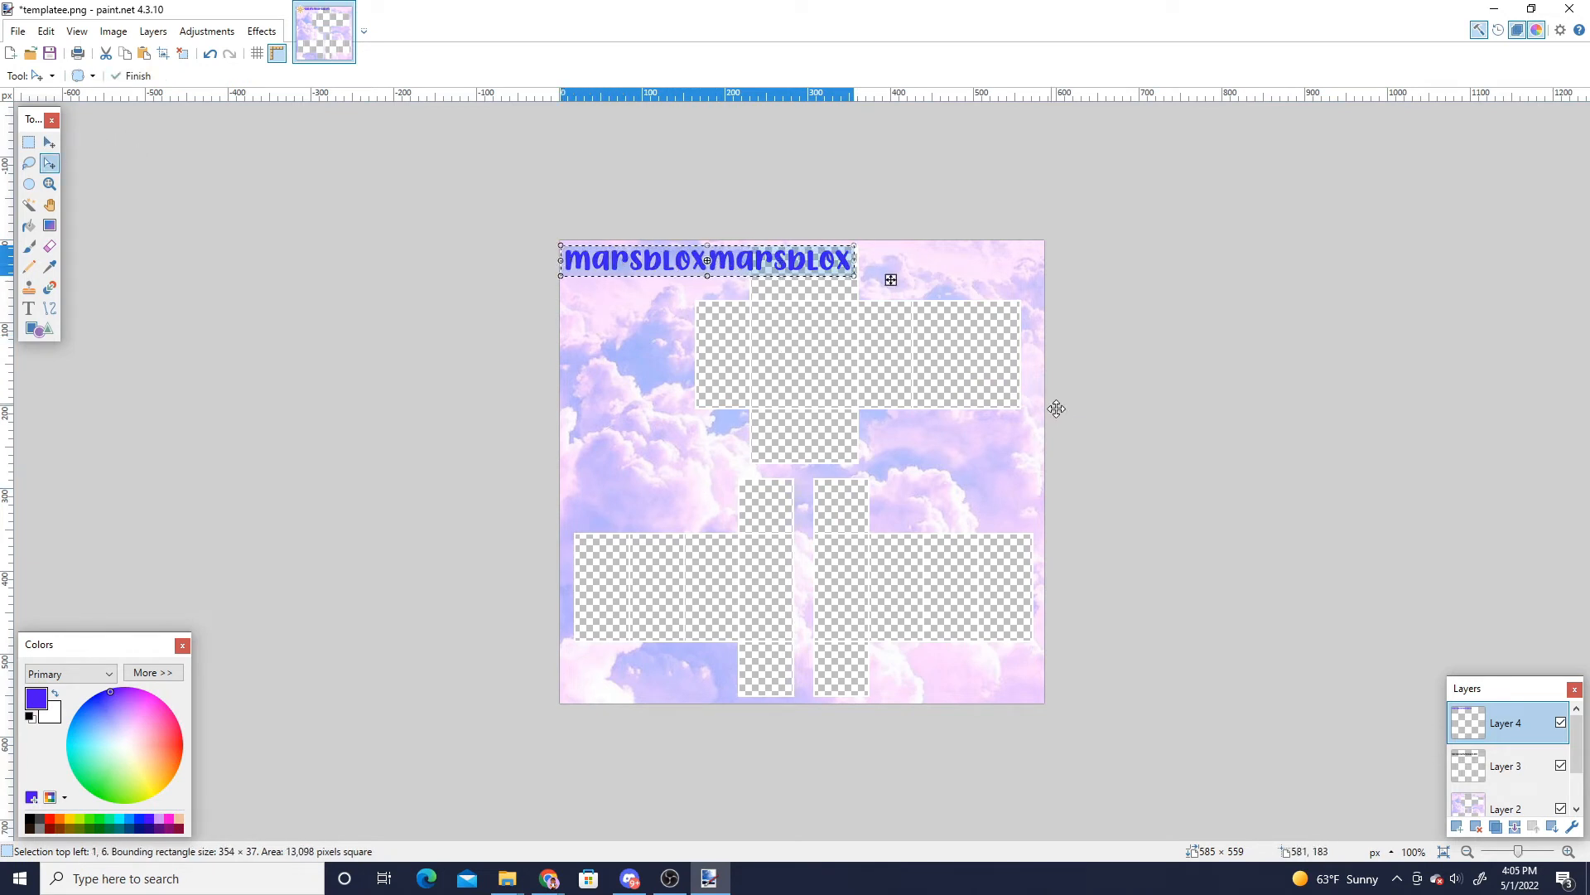
{"action": "key", "text": "m"}
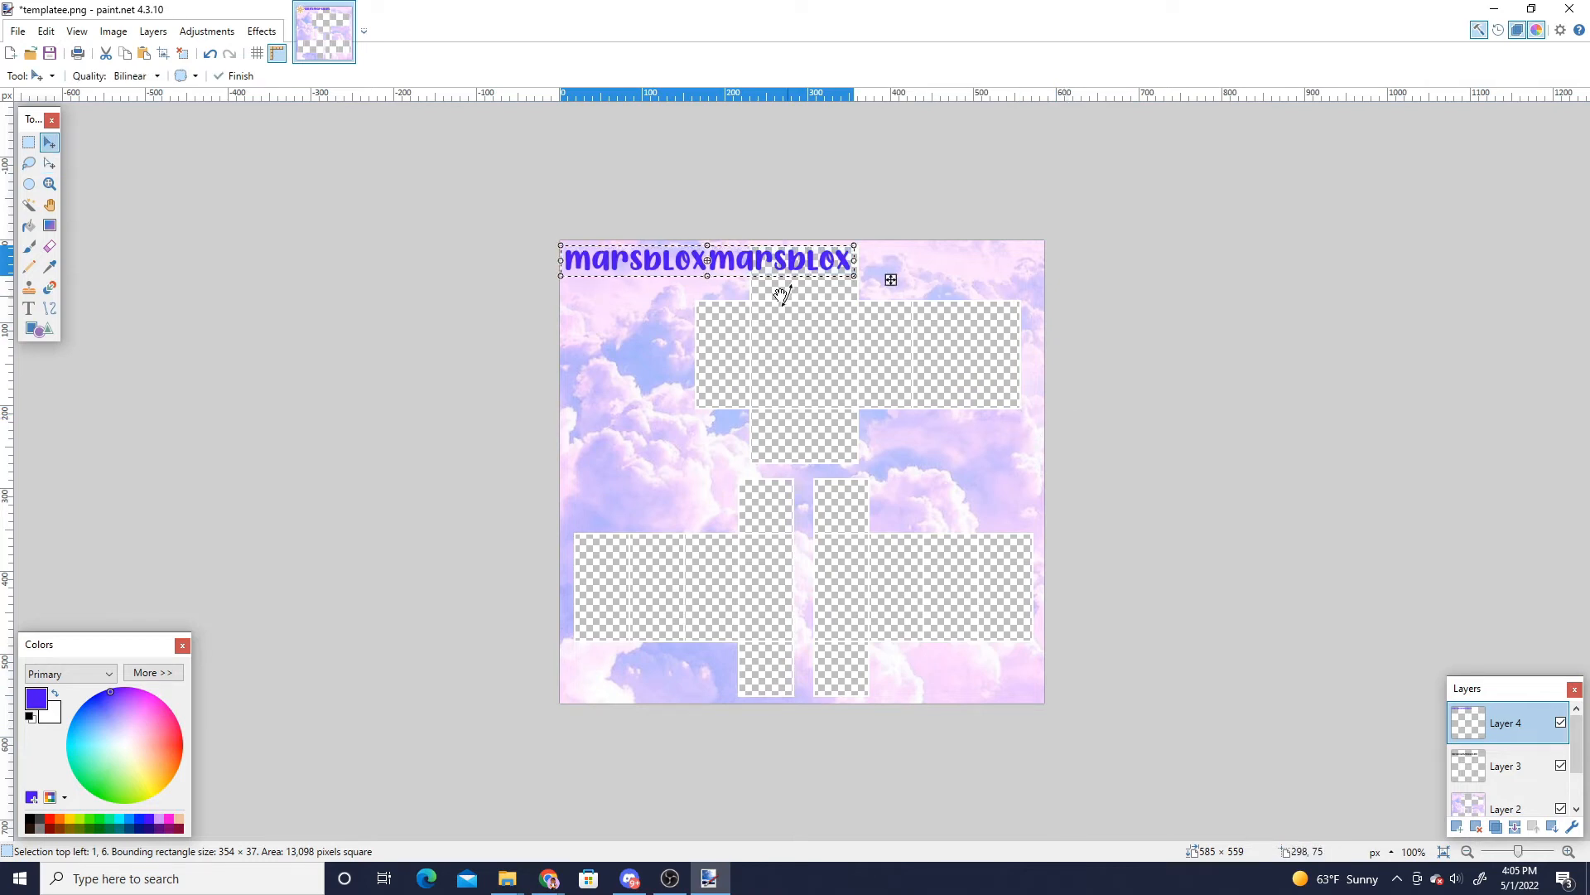
{"action": "left_click_drag", "start_coordinate": [637, 265], "coordinate": [559, 259]}
{"action": "key", "text": "m"}
{"action": "key", "text": "ctrl+c"}
{"action": "key", "text": "ctrl+v"}
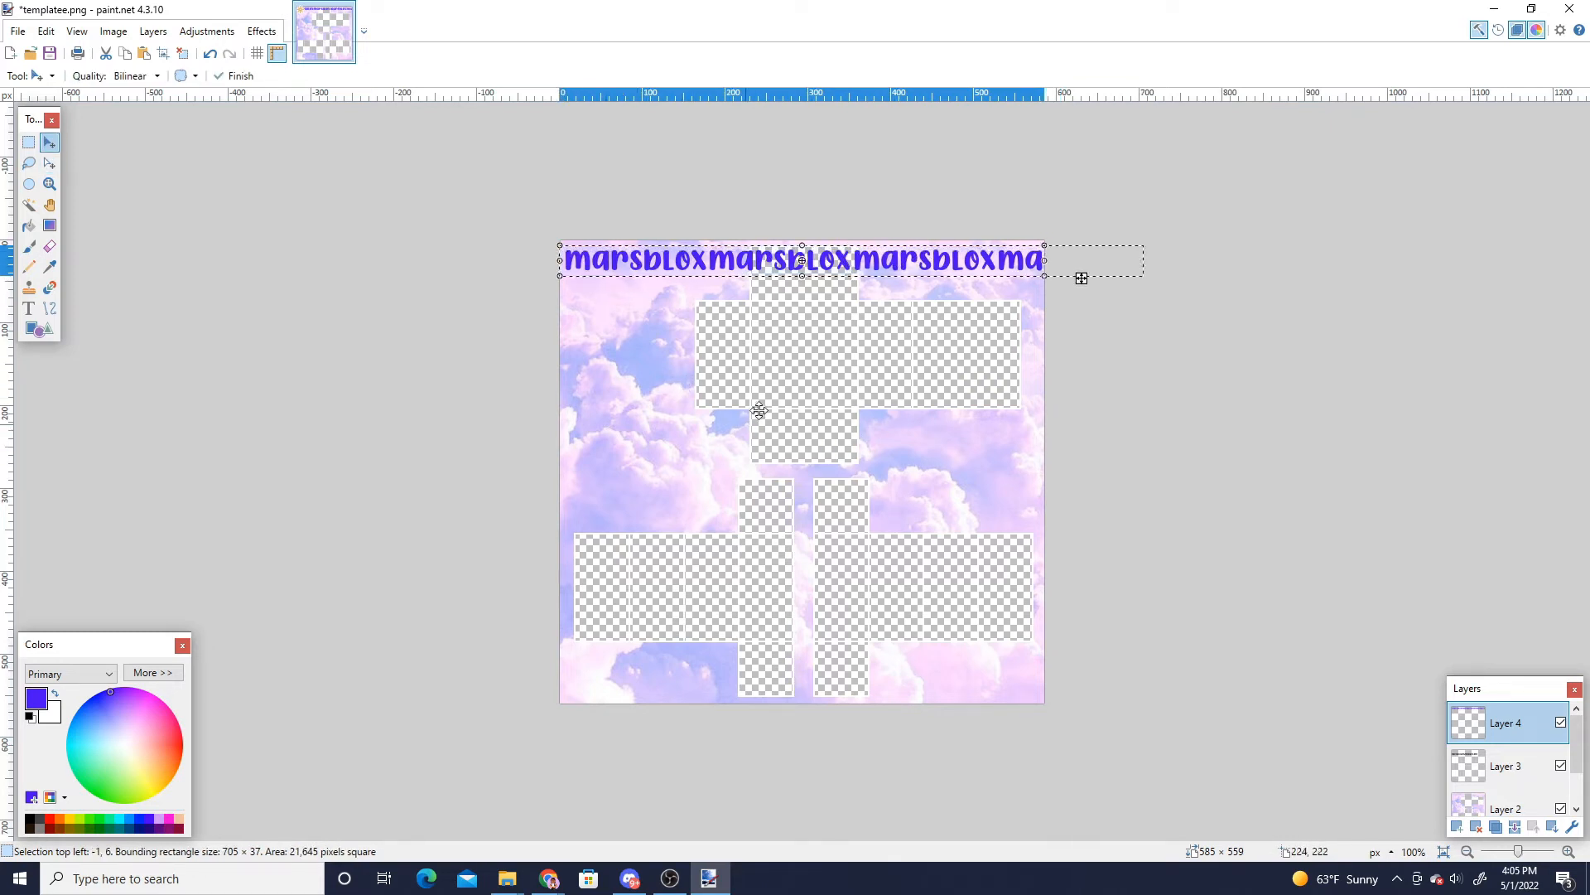
- Paste further rows of the repeated text downward until the whole canvas is covered
{"action": "left_click_drag", "start_coordinate": [750, 260], "coordinate": [749, 287]}
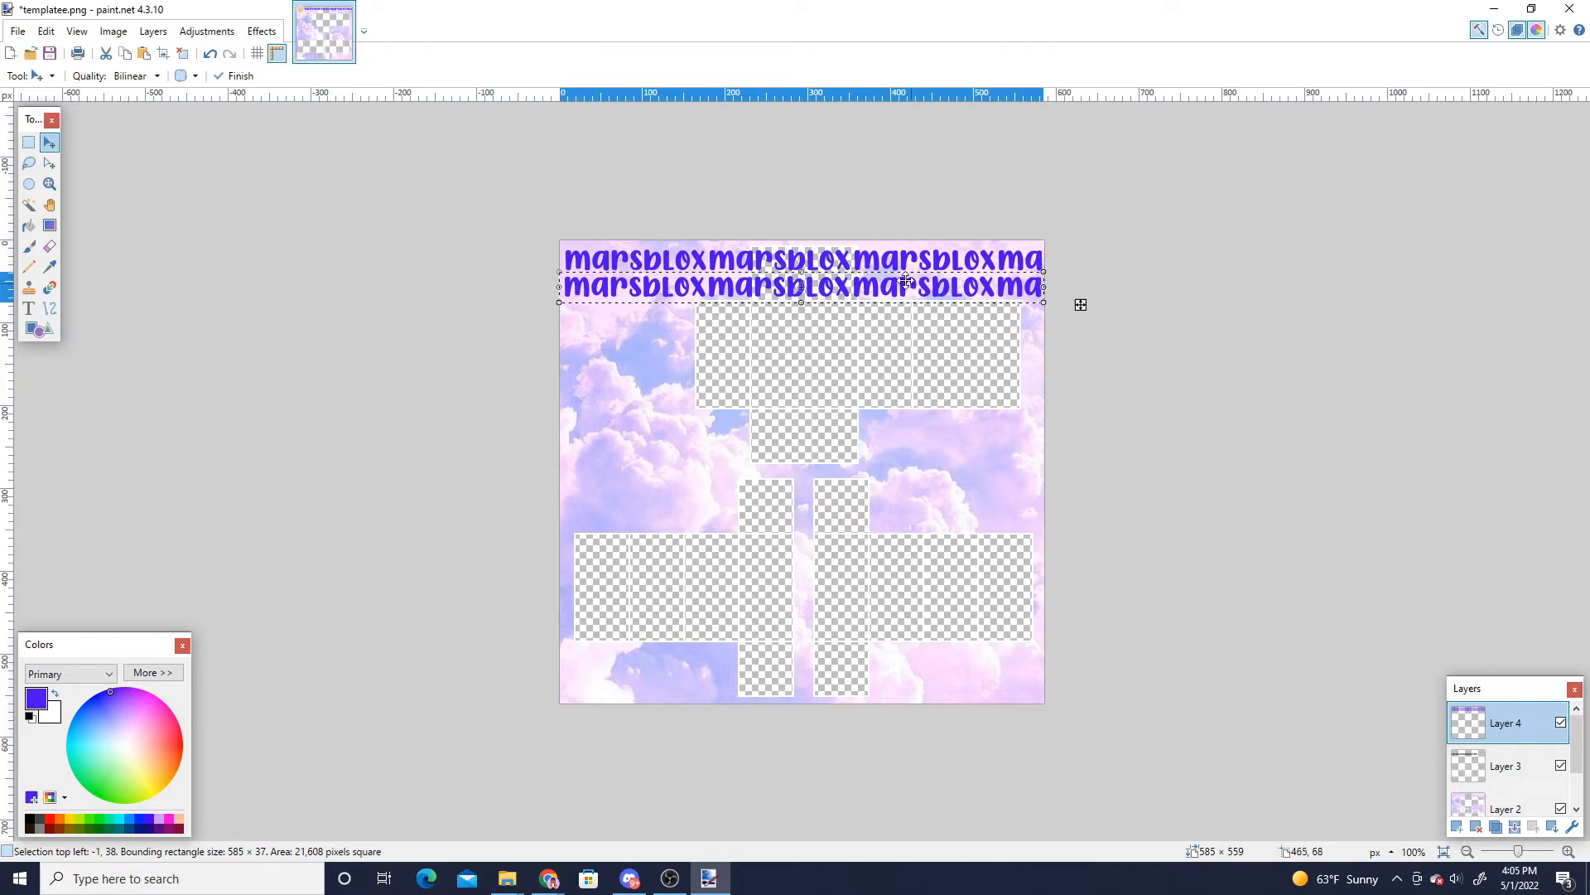
{"action": "key", "text": "m"}
{"action": "mouse_move", "coordinate": [805, 253]}
{"action": "left_mouse_down"}
{"action": "mouse_move", "coordinate": [749, 321]}
{"action": "mouse_move", "coordinate": [805, 249]}
{"action": "mouse_move", "coordinate": [769, 381]}
{"action": "mouse_move", "coordinate": [797, 247]}
{"action": "left_mouse_up"}
{"action": "key", "text": "ctrl+c"}
{"action": "key", "text": "ctrl+v"}
{"action": "key", "text": "m"}
{"action": "key", "text": "ctrl+c"}
{"action": "key", "text": "ctrl+v"}
{"action": "key", "text": "m"}
{"action": "key", "text": "ctrl+c"}
{"action": "key", "text": "ctrl+v"}
{"action": "left_click_drag", "start_coordinate": [781, 342], "coordinate": [780, 547]}
{"action": "key", "text": "ctrl+v"}
{"action": "left_click_drag", "start_coordinate": [715, 320], "coordinate": [713, 730]}
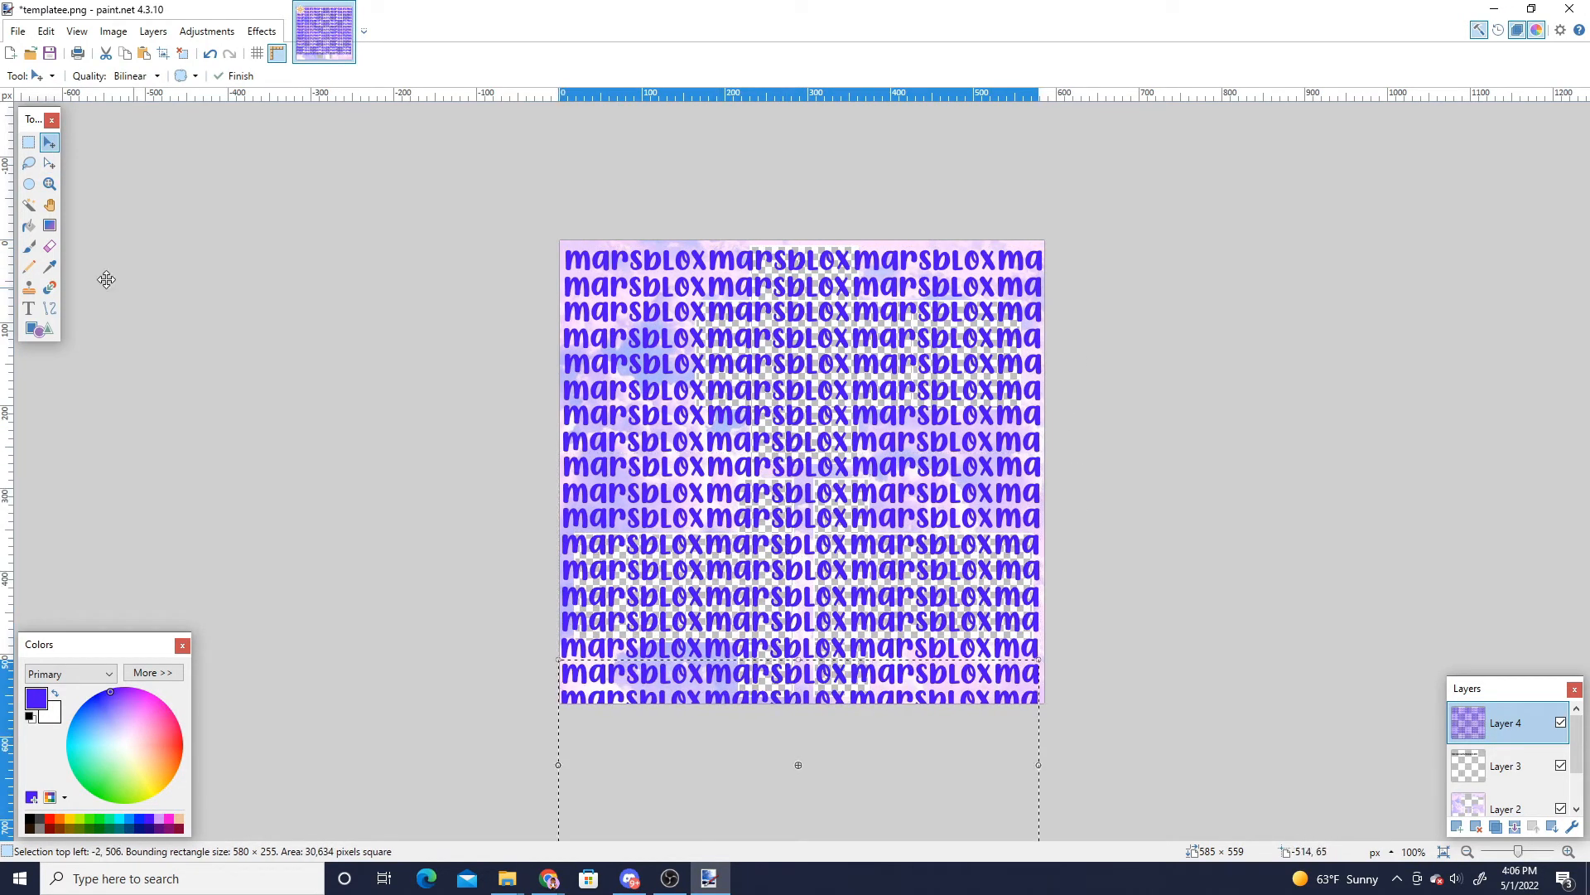
- Select the whole text pattern and stretch it slightly so it covers the canvas edges
{"action": "left_click", "coordinate": [29, 143]}
{"action": "left_click_drag", "start_coordinate": [551, 248], "coordinate": [1056, 714]}
{"action": "key", "text": "m"}
{"action": "left_click_drag", "start_coordinate": [559, 249], "coordinate": [555, 239]}
{"action": "left_click_drag", "start_coordinate": [1045, 704], "coordinate": [1050, 702]}
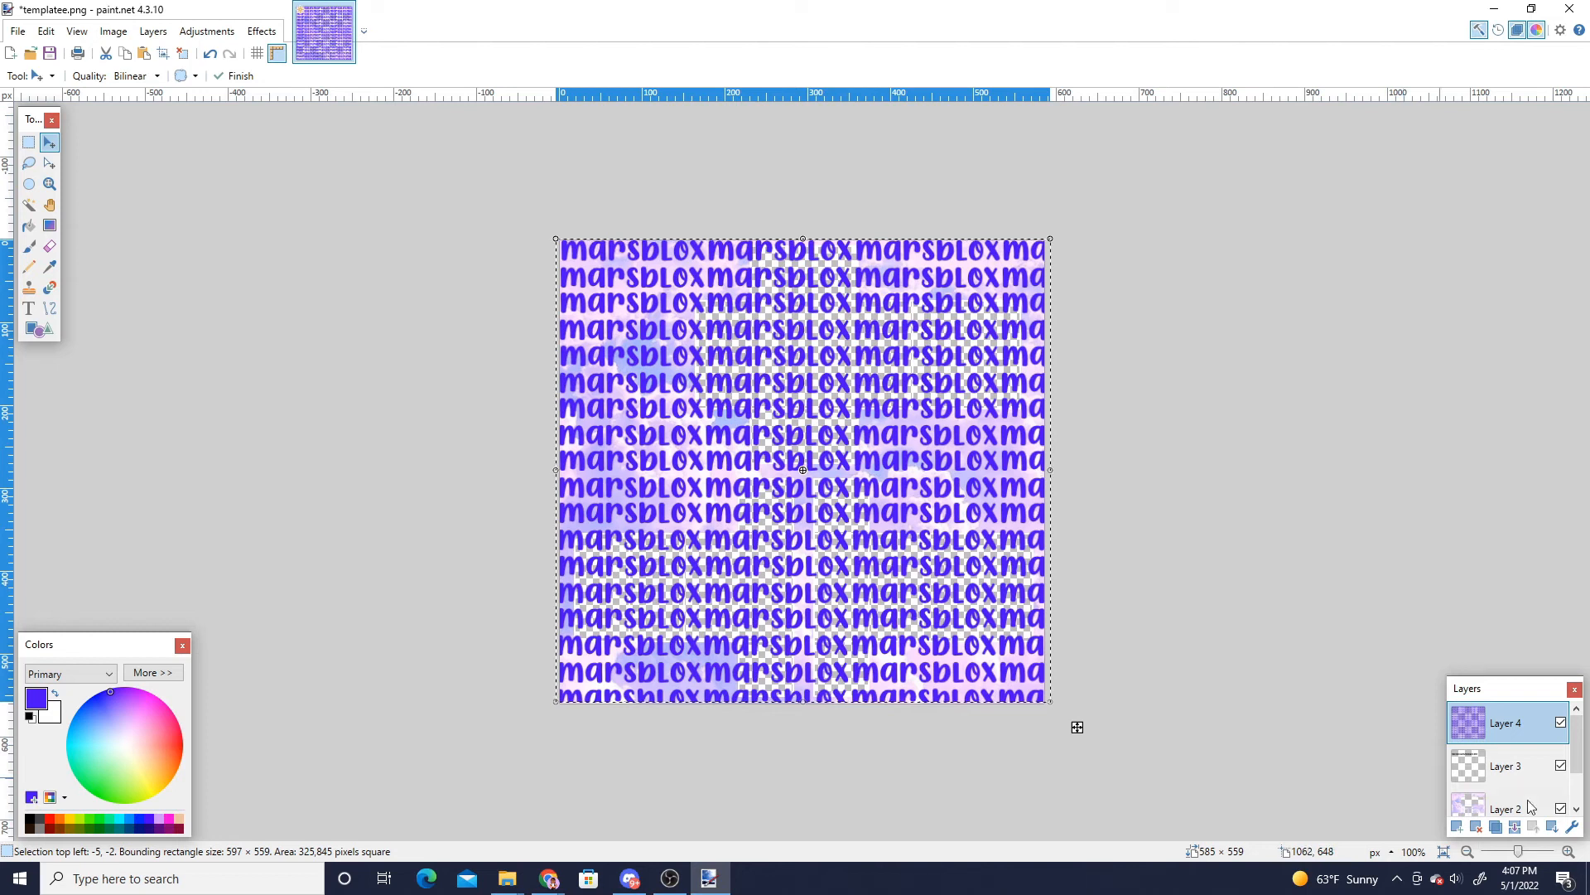
- Lower the text layer's opacity in Layer Properties so the clouds show through
{"action": "left_click", "coordinate": [1572, 826]}
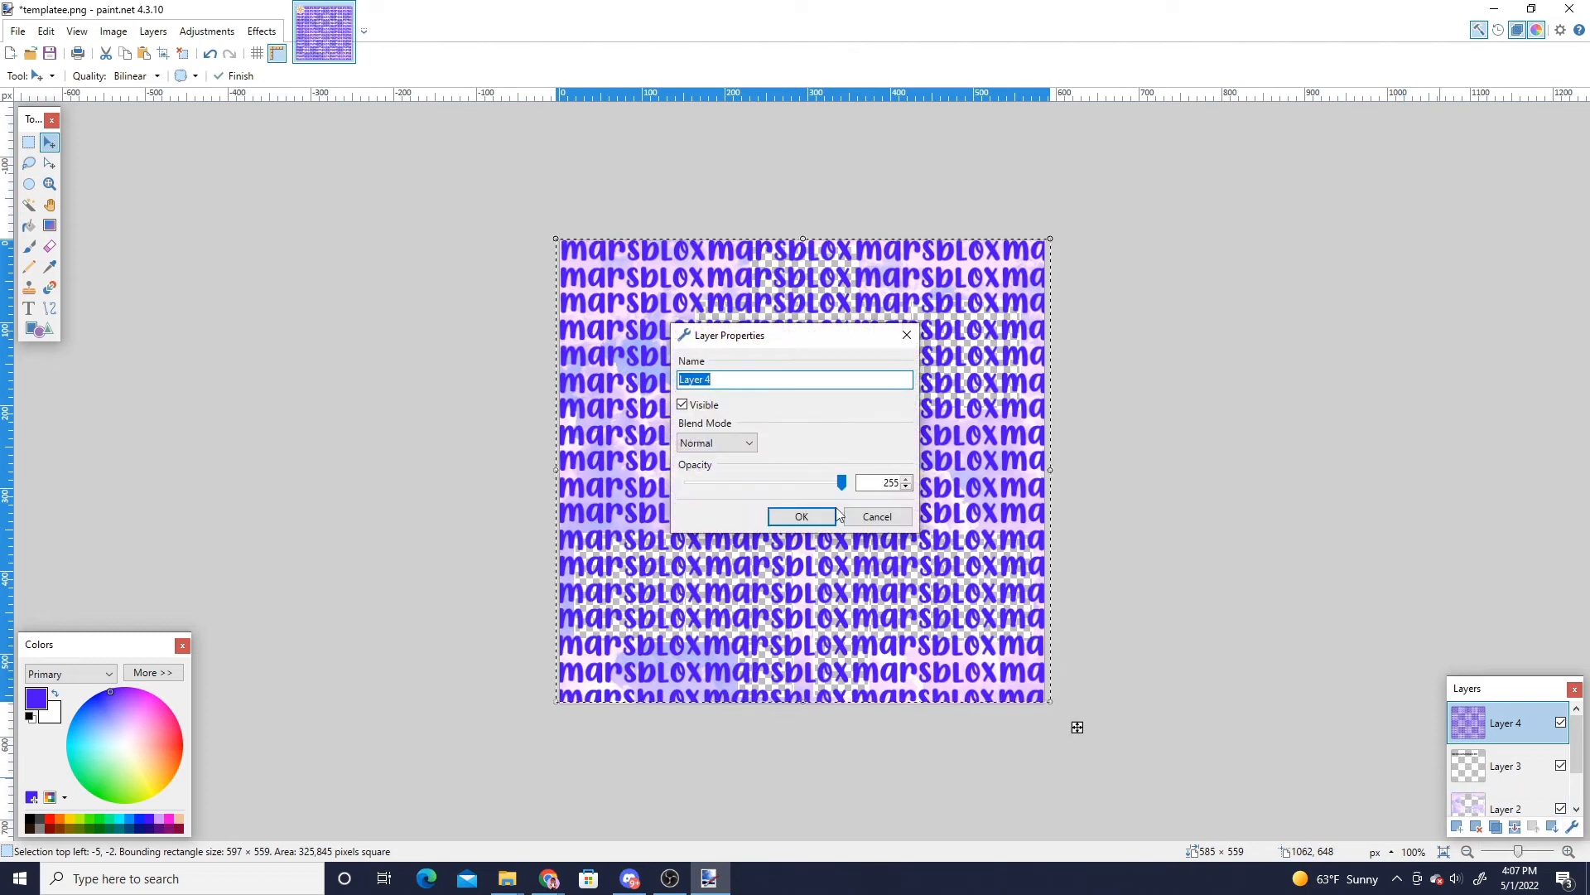
{"action": "left_click_drag", "start_coordinate": [841, 484], "coordinate": [726, 486]}
{"action": "left_click", "coordinate": [802, 516]}
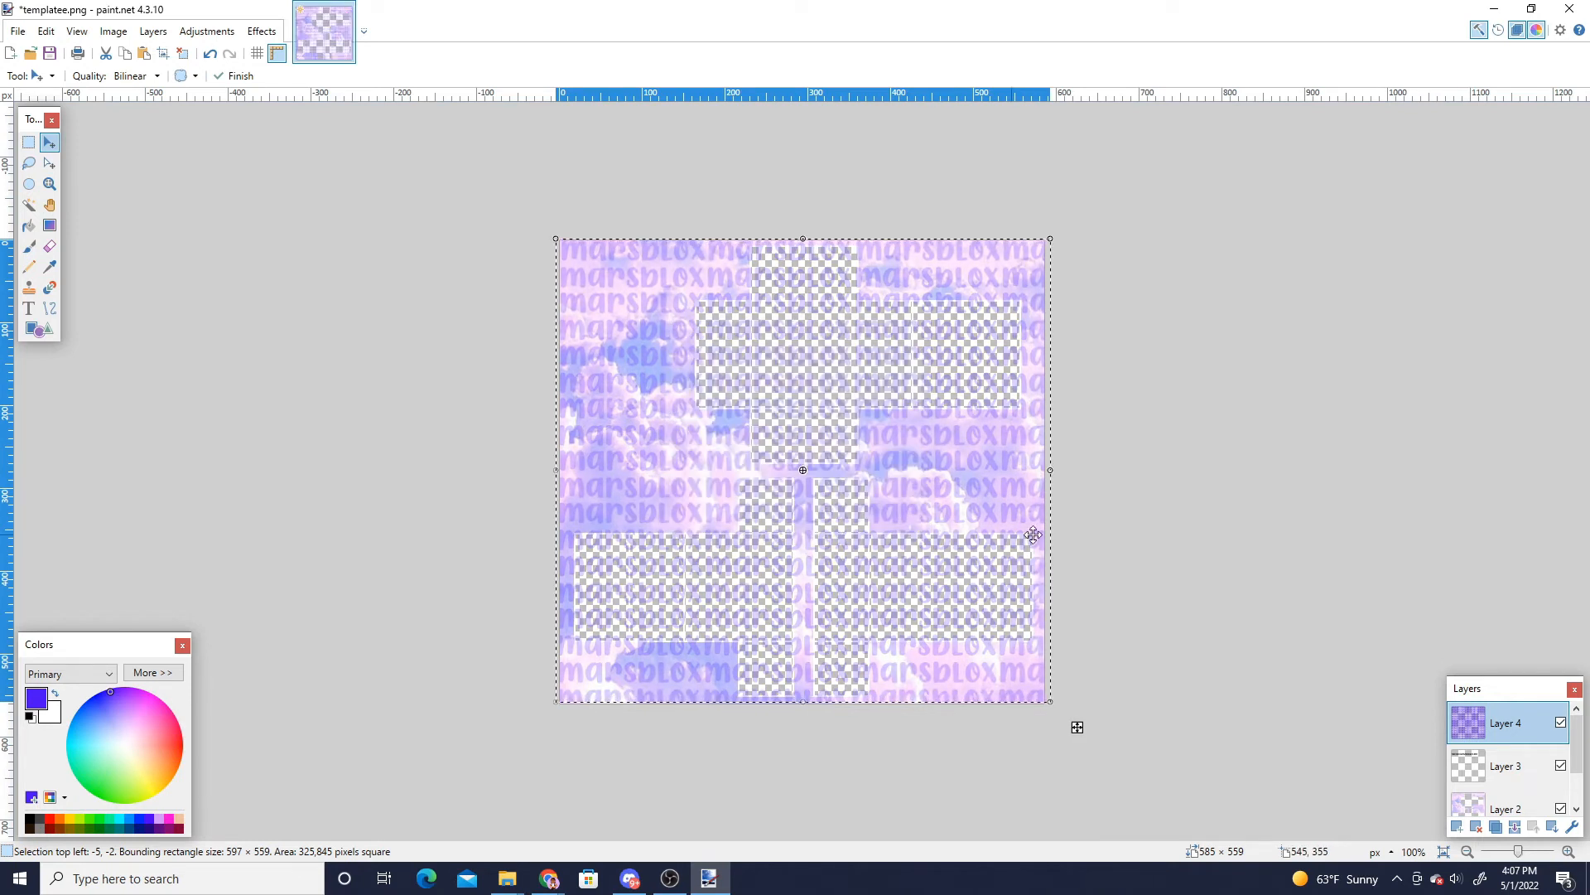
- Hide the text layer and the outline layer and deselect everything
{"action": "left_click", "coordinate": [1562, 723]}
{"action": "key", "text": "ctrl+d"}
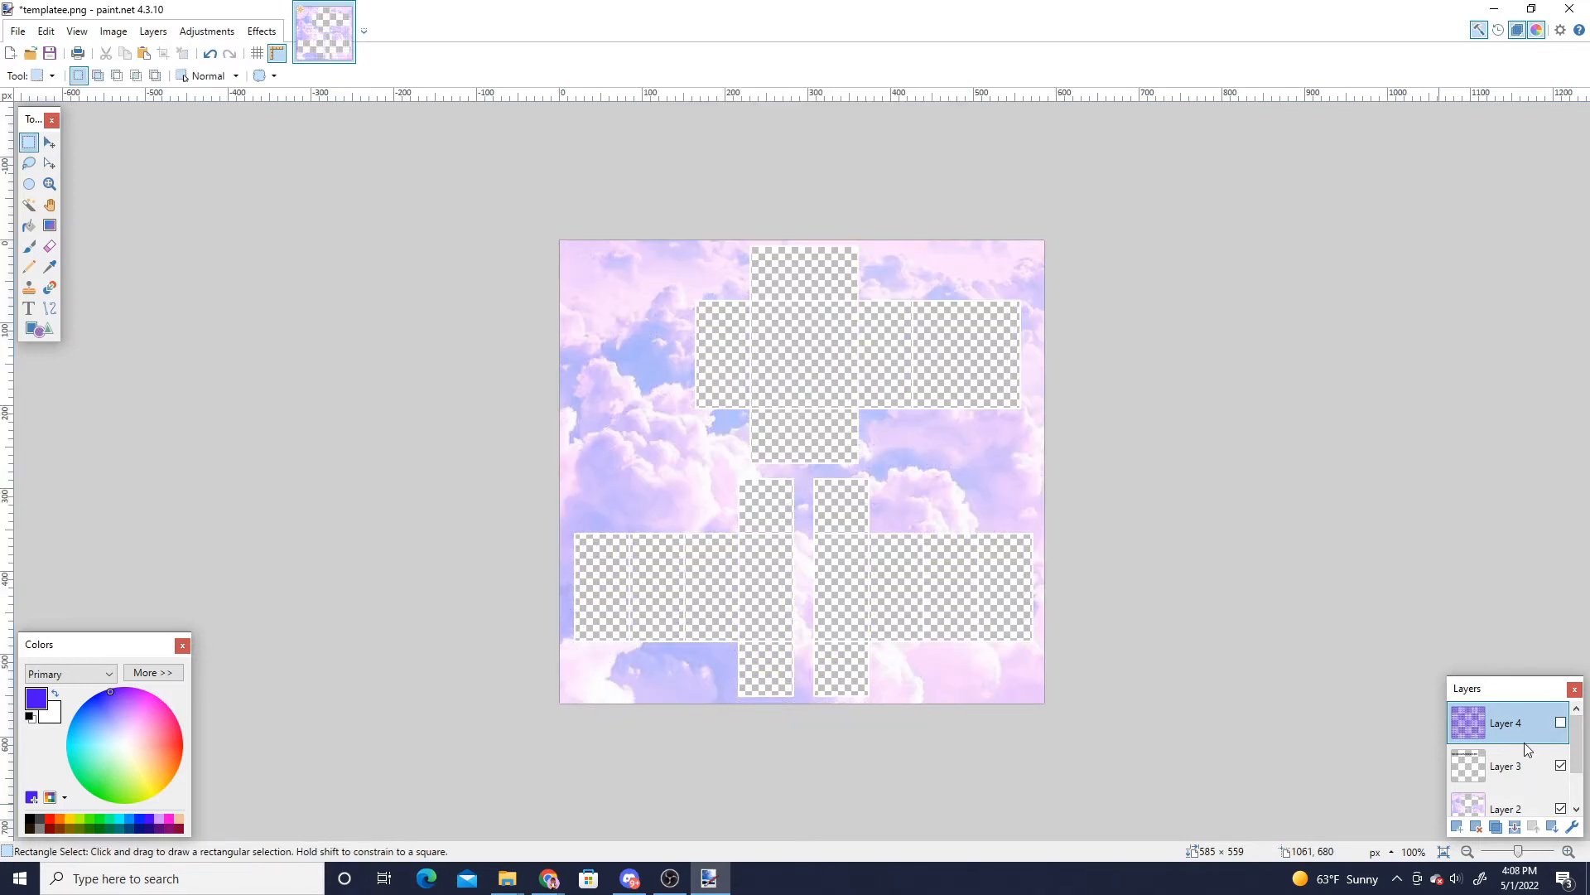
{"action": "left_click", "coordinate": [1561, 766]}
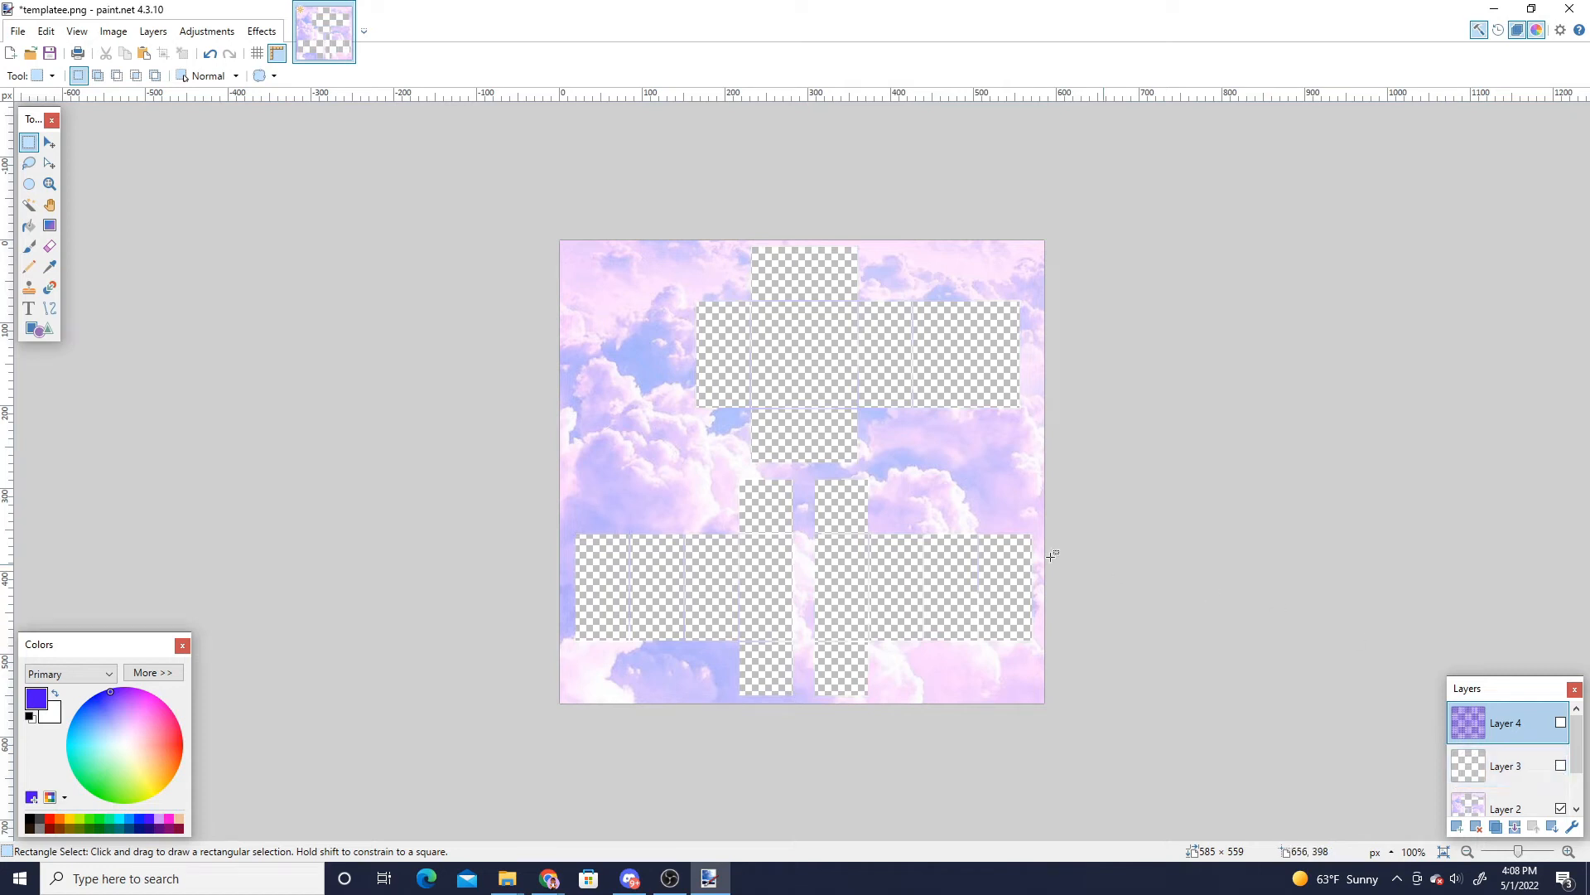
- Select all transparent torso and arm panels of the template with the Magic Wand
{"action": "left_click", "coordinate": [29, 204]}
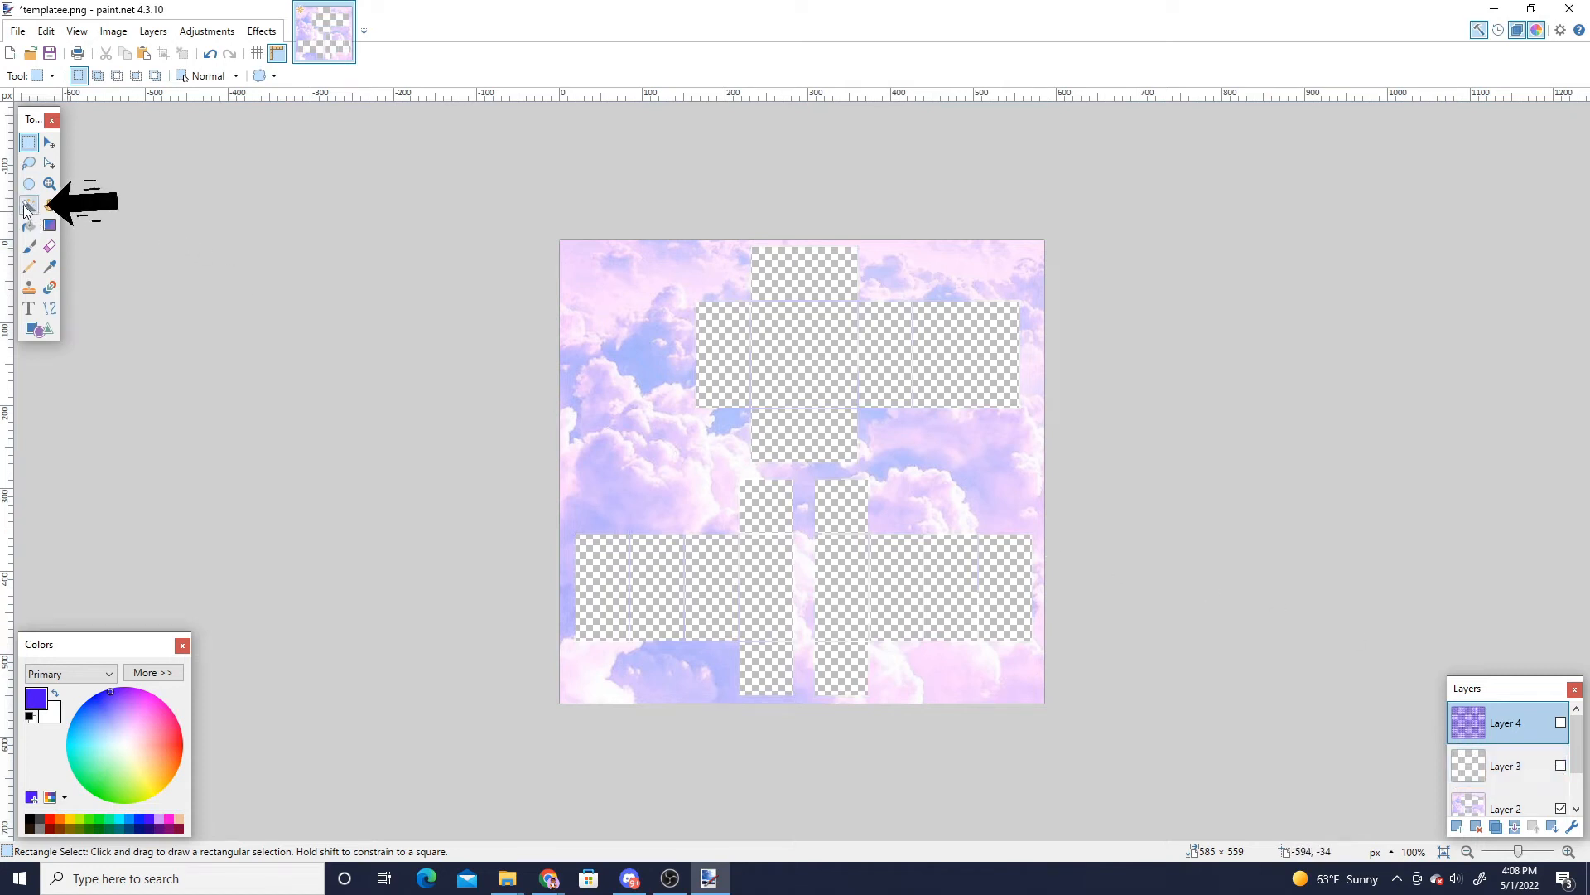
{"action": "left_click", "coordinate": [733, 353], "text": "ctrl"}
{"action": "left_click", "coordinate": [791, 356], "text": "ctrl"}
{"action": "left_click", "coordinate": [813, 285], "text": "ctrl"}
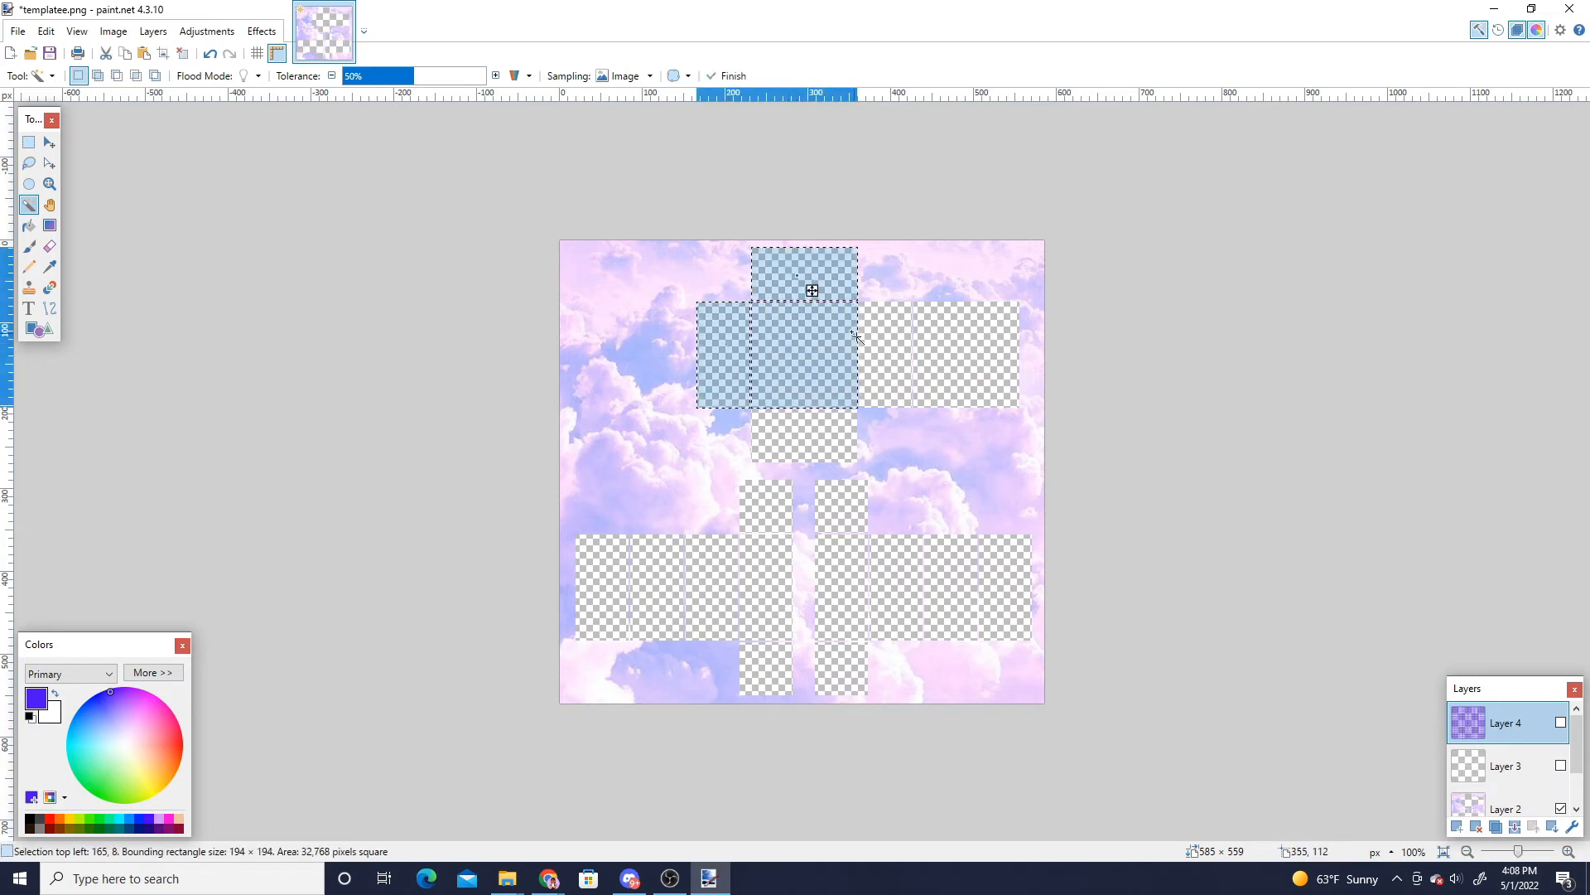
{"action": "left_click", "coordinate": [884, 356], "text": "ctrl"}
{"action": "left_click", "coordinate": [962, 369], "text": "ctrl"}
{"action": "left_click", "coordinate": [820, 437], "text": "ctrl"}
{"action": "left_click", "coordinate": [784, 512], "text": "ctrl"}
{"action": "left_click", "coordinate": [766, 584], "text": "ctrl"}
{"action": "left_click", "coordinate": [657, 571], "text": "ctrl"}
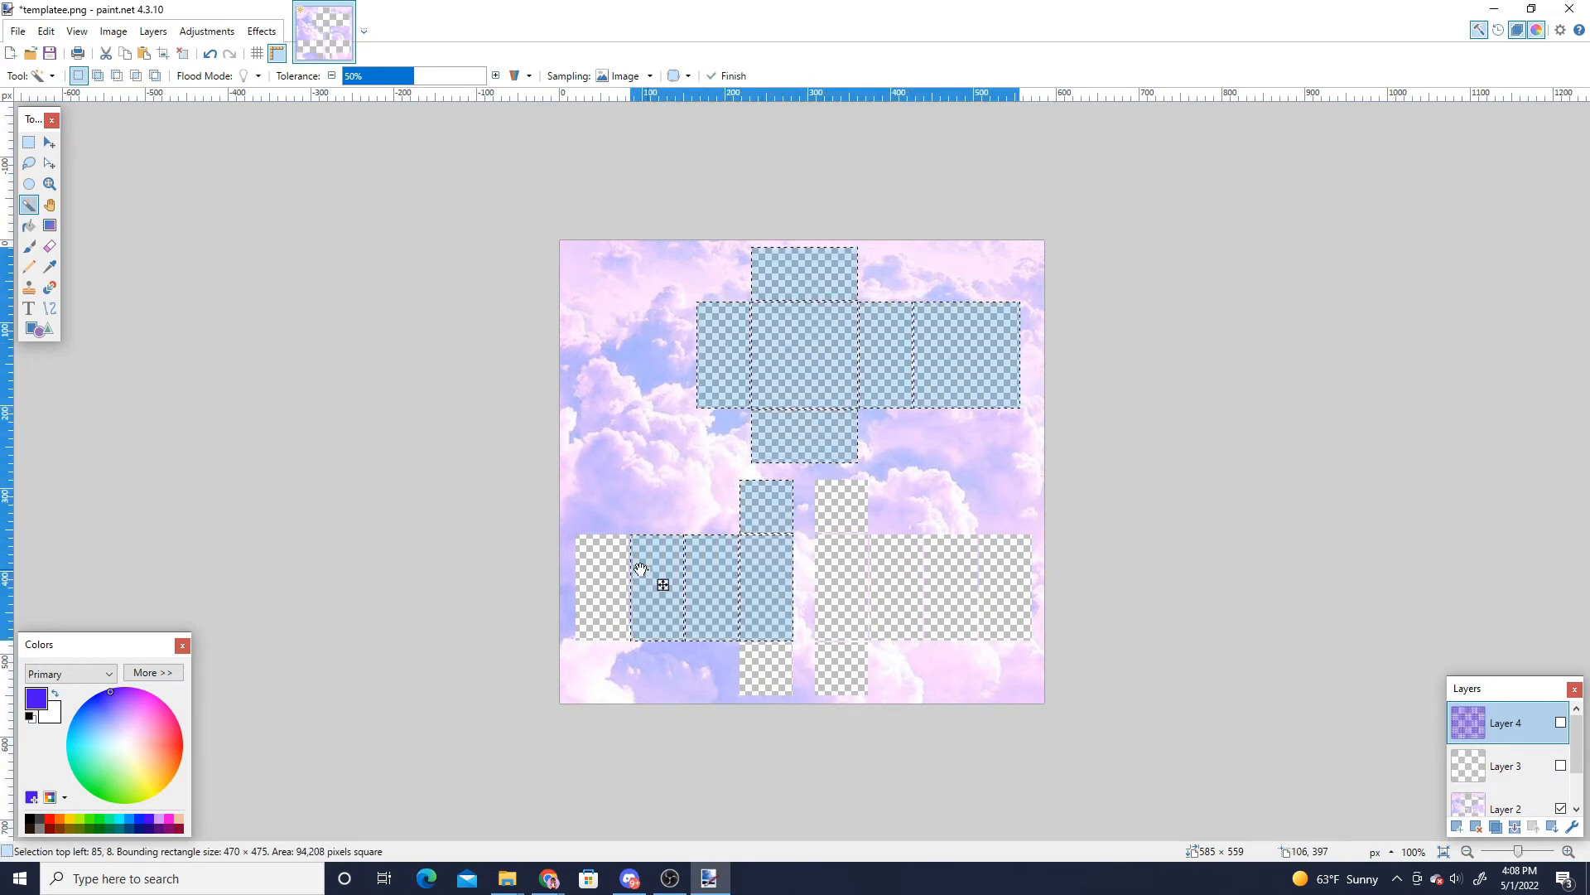
{"action": "left_click", "coordinate": [602, 580], "text": "ctrl"}
{"action": "left_click", "coordinate": [766, 670], "text": "ctrl"}
{"action": "left_click", "coordinate": [842, 580], "text": "ctrl"}
{"action": "left_click", "coordinate": [953, 588], "text": "ctrl"}
{"action": "left_click", "coordinate": [1003, 593], "text": "ctrl"}
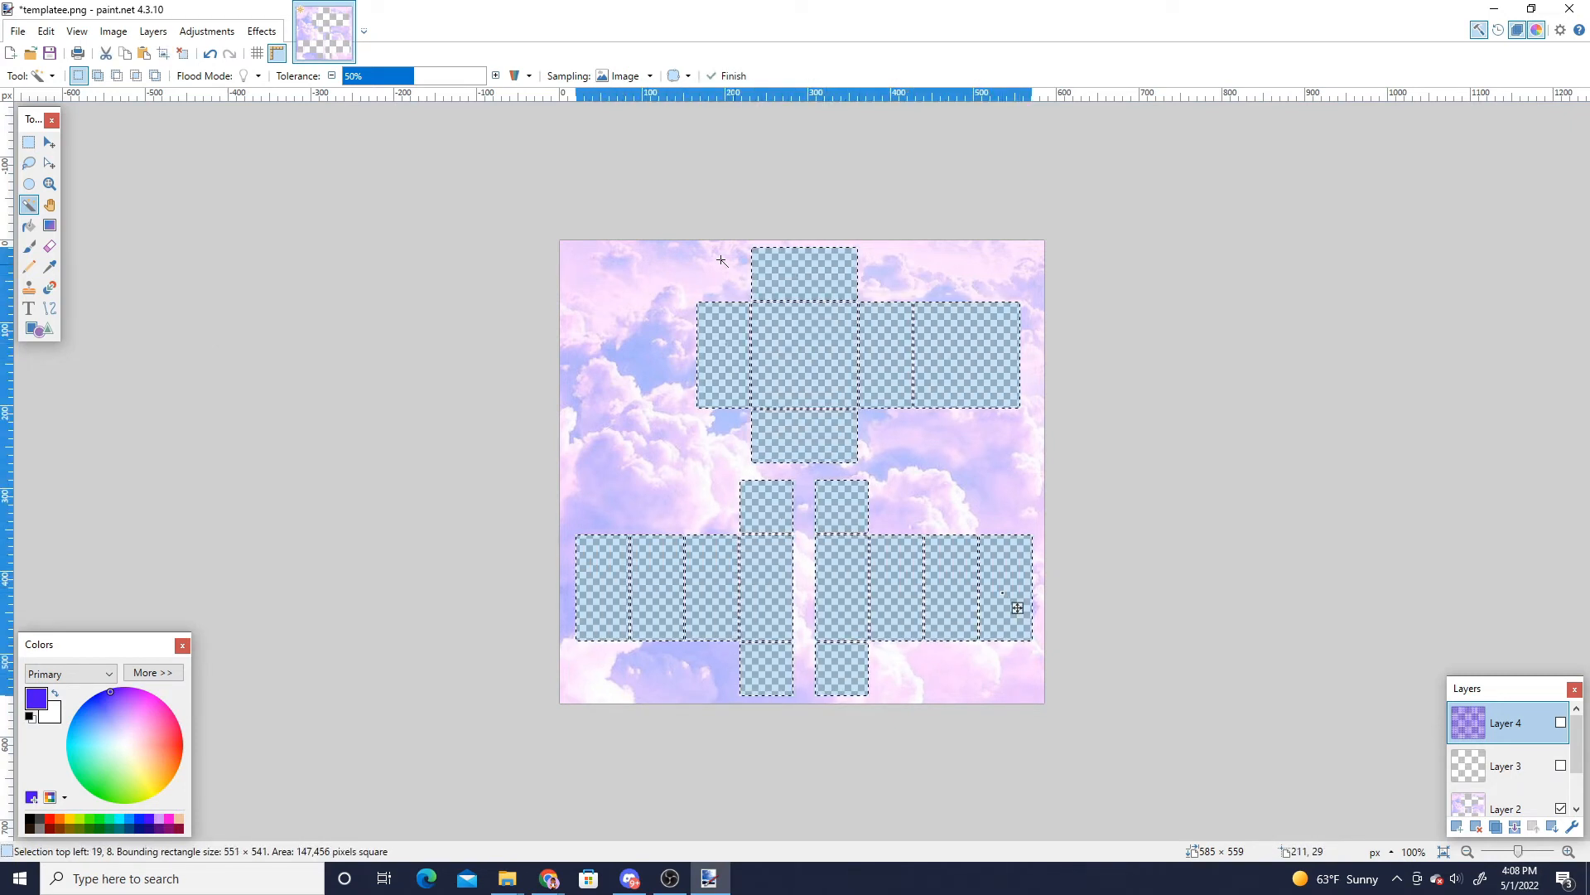
- Show the text and outline layers and cut the selected panel areas out of the text layer
{"action": "left_click", "coordinate": [1562, 723]}
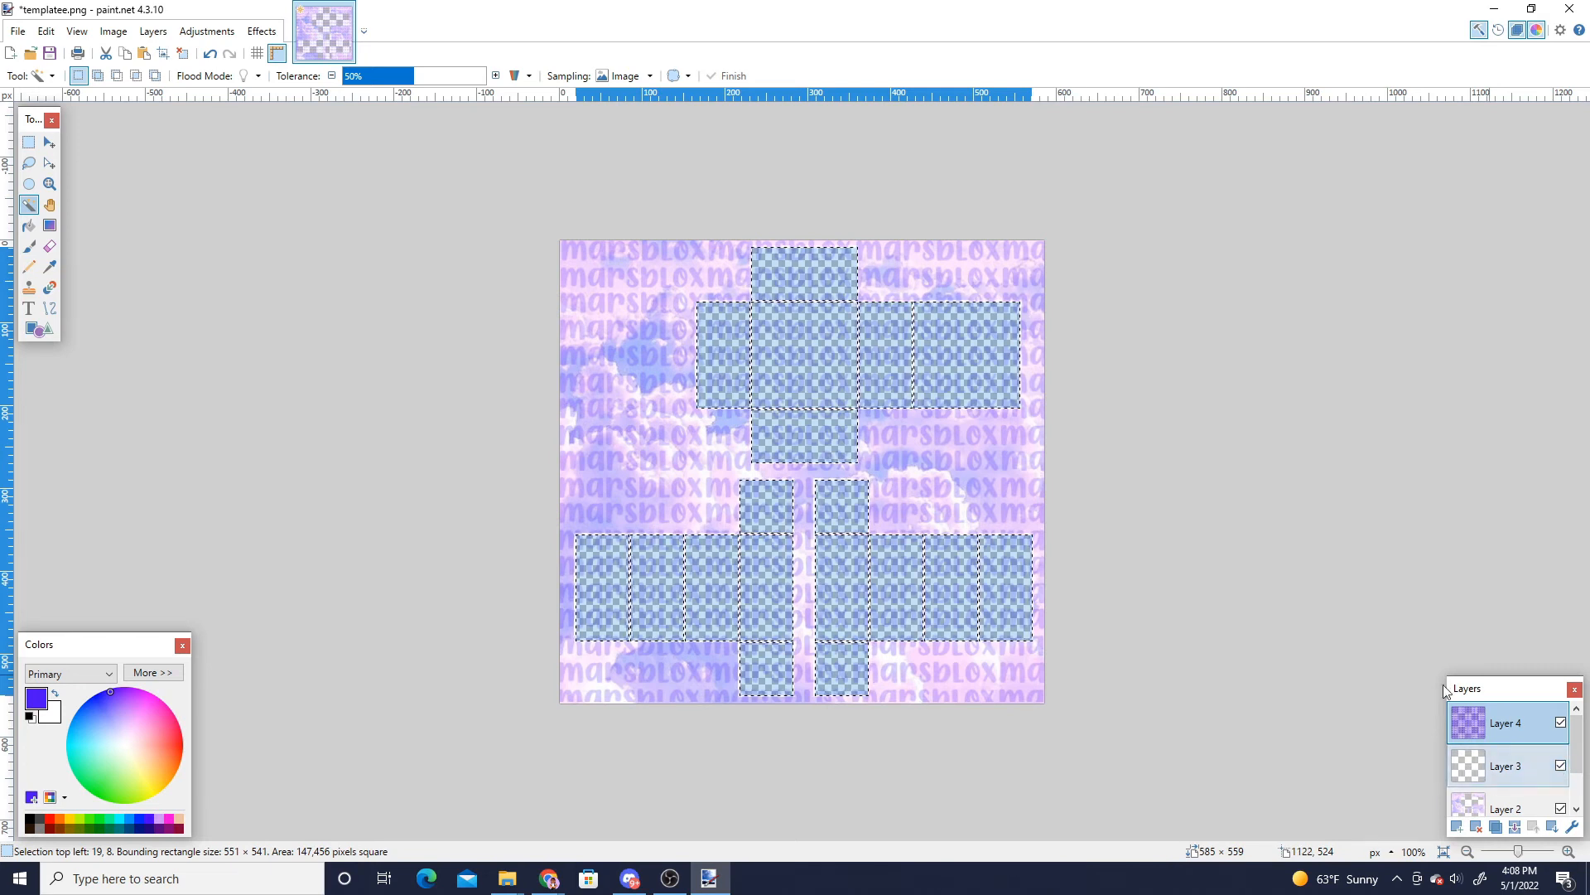
{"action": "left_click", "coordinate": [1561, 767]}
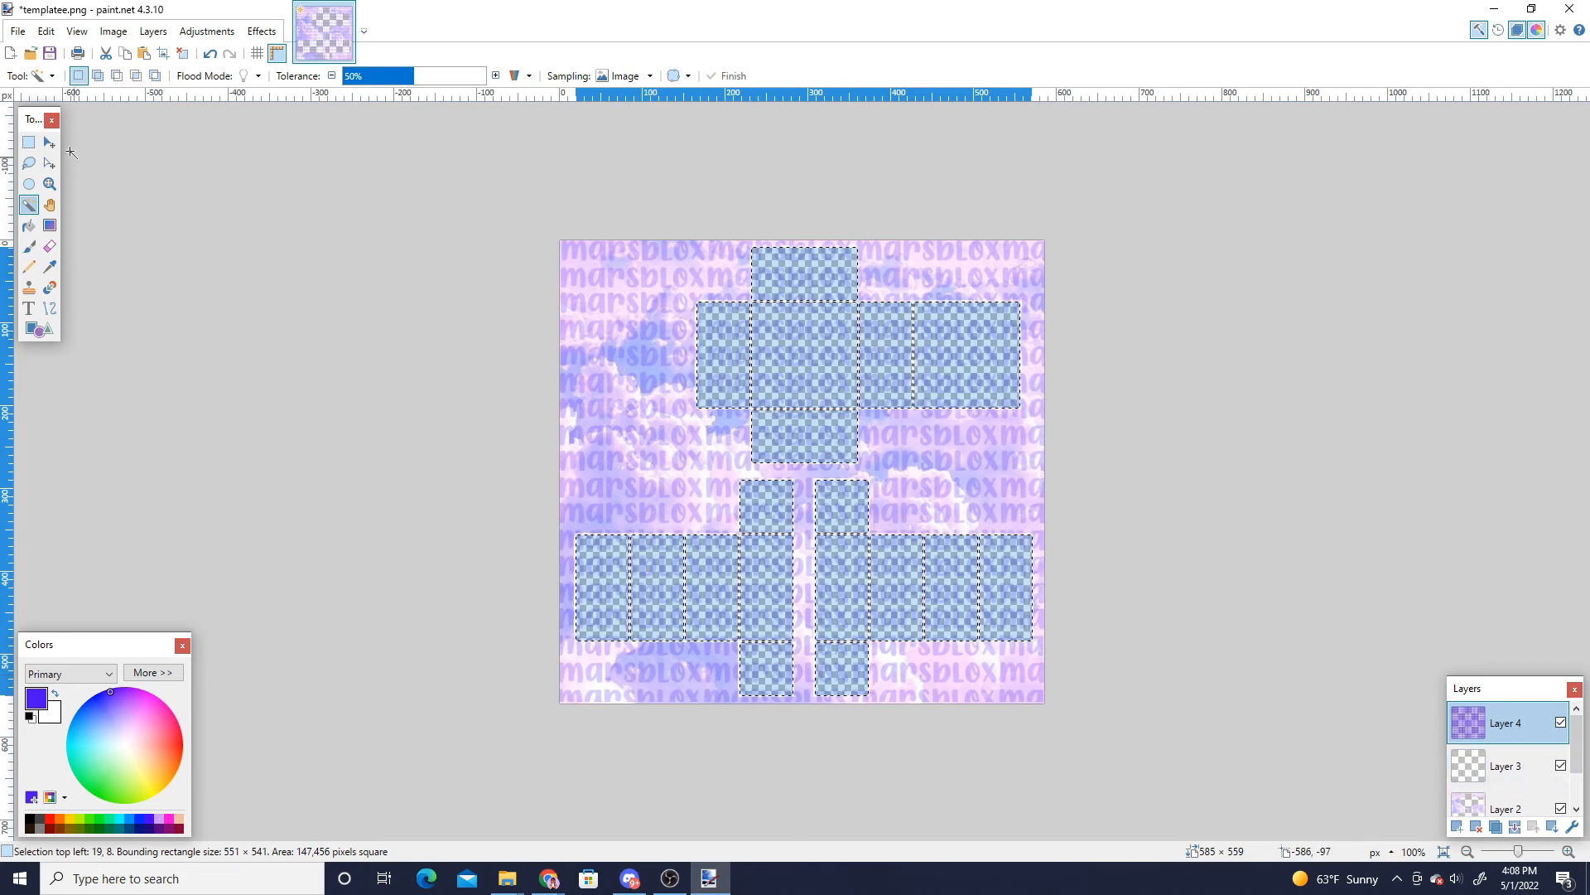
{"action": "left_click", "coordinate": [105, 55]}
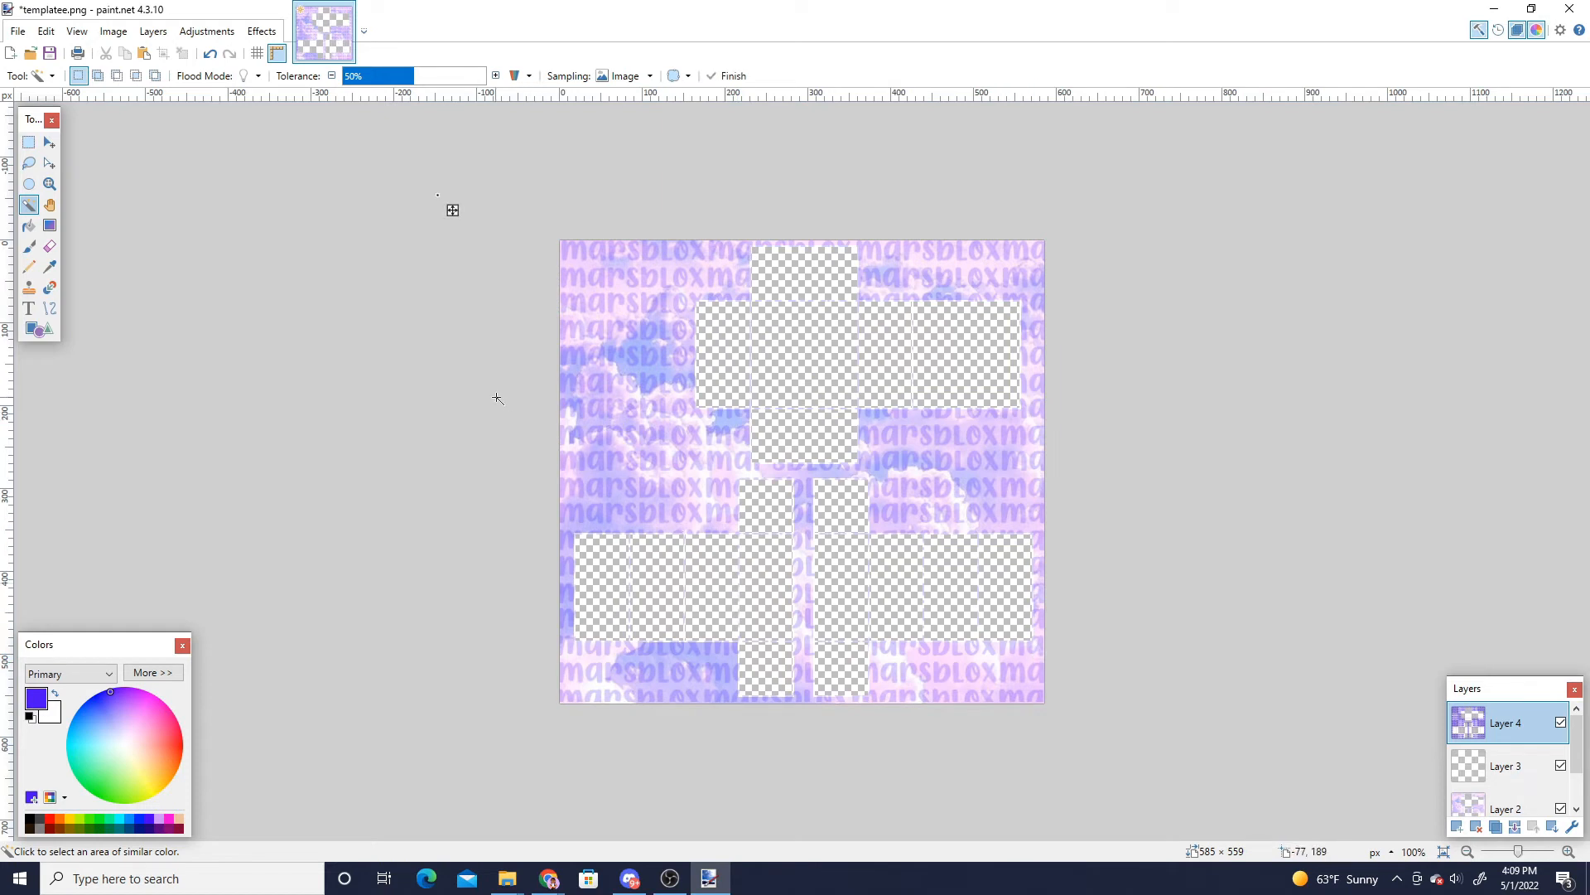
- Open the marsbloxx.png image from the Downloads folder
{"action": "left_click", "coordinate": [18, 33]}
{"action": "left_click", "coordinate": [83, 75]}
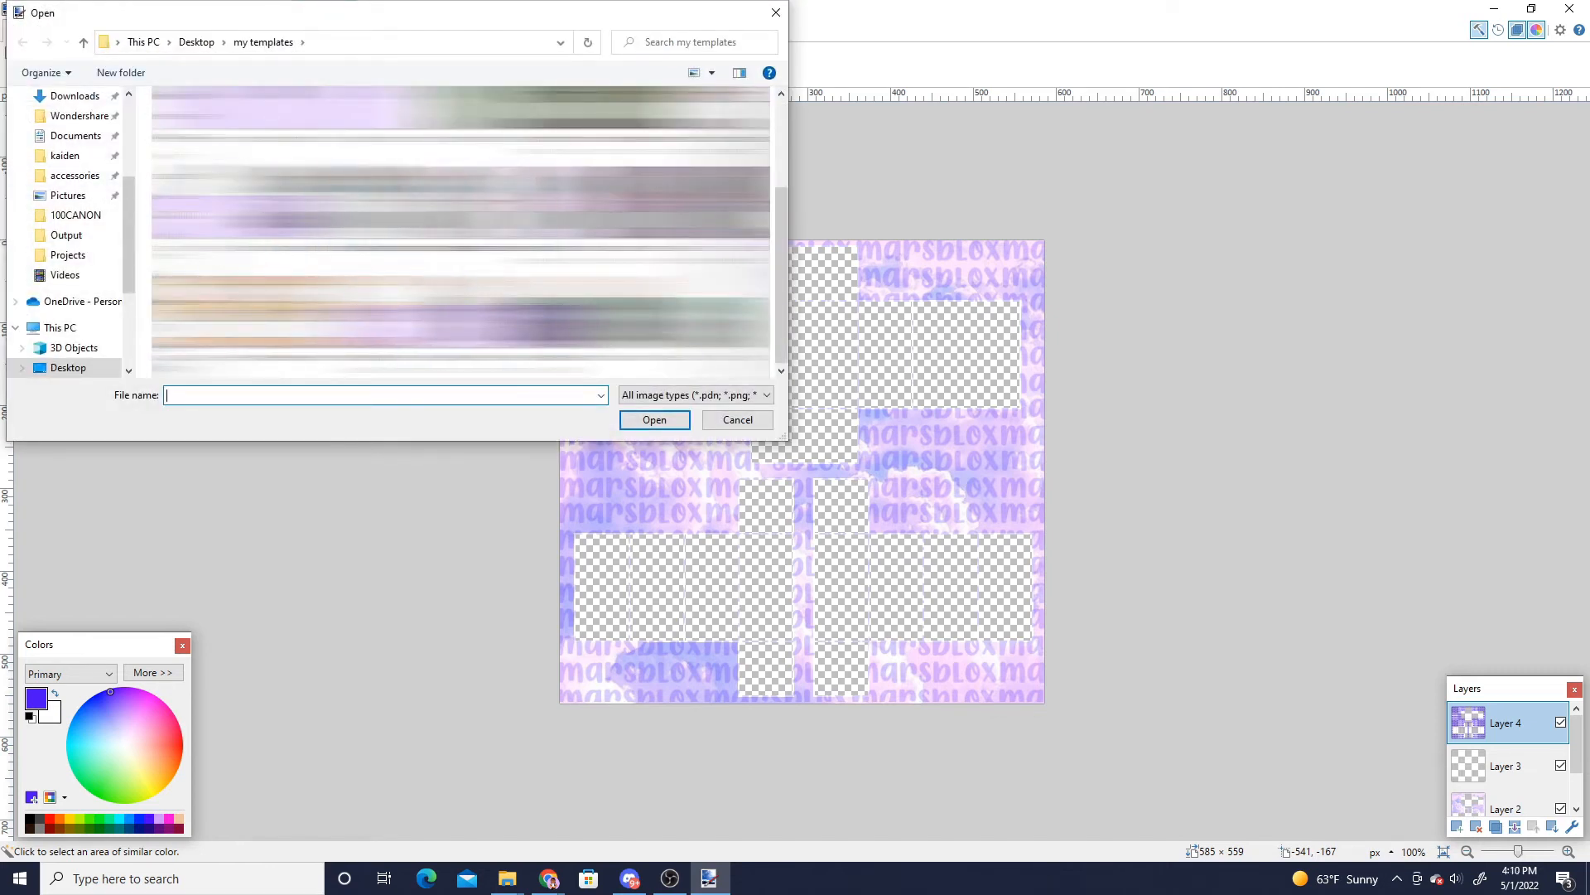
{"action": "scroll", "coordinate": [50, 186], "scroll_direction": "up", "scroll_amount": 2}
{"action": "left_click", "coordinate": [53, 176]}
{"action": "left_click", "coordinate": [188, 162]}
{"action": "left_click", "coordinate": [654, 419]}
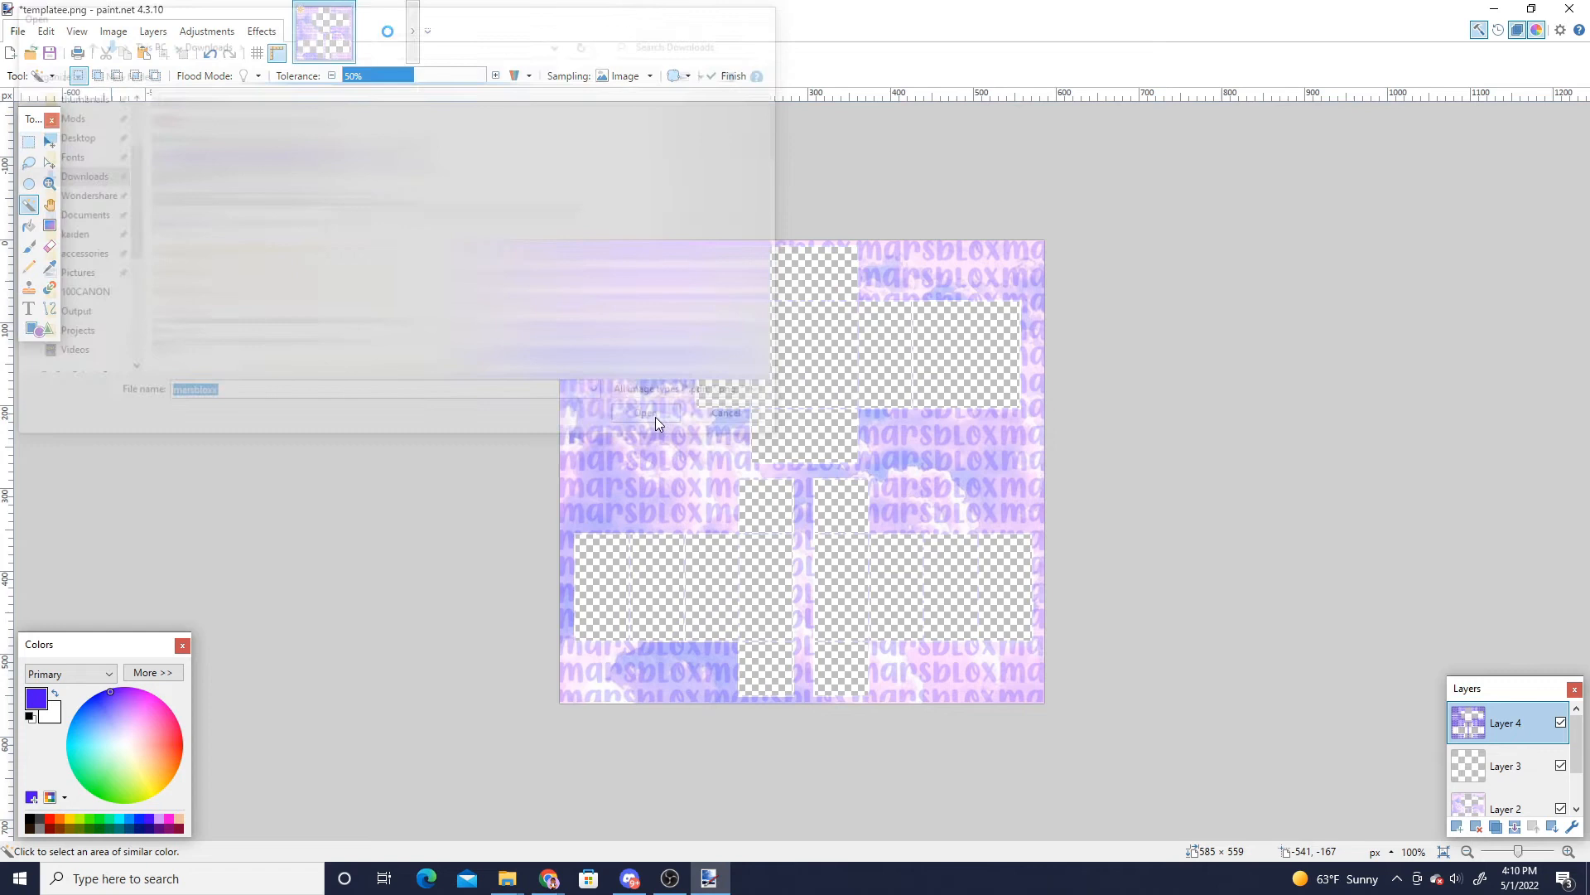
- Select the entire marsbloxx image and switch back to the template document
{"action": "left_click", "coordinate": [29, 143]}
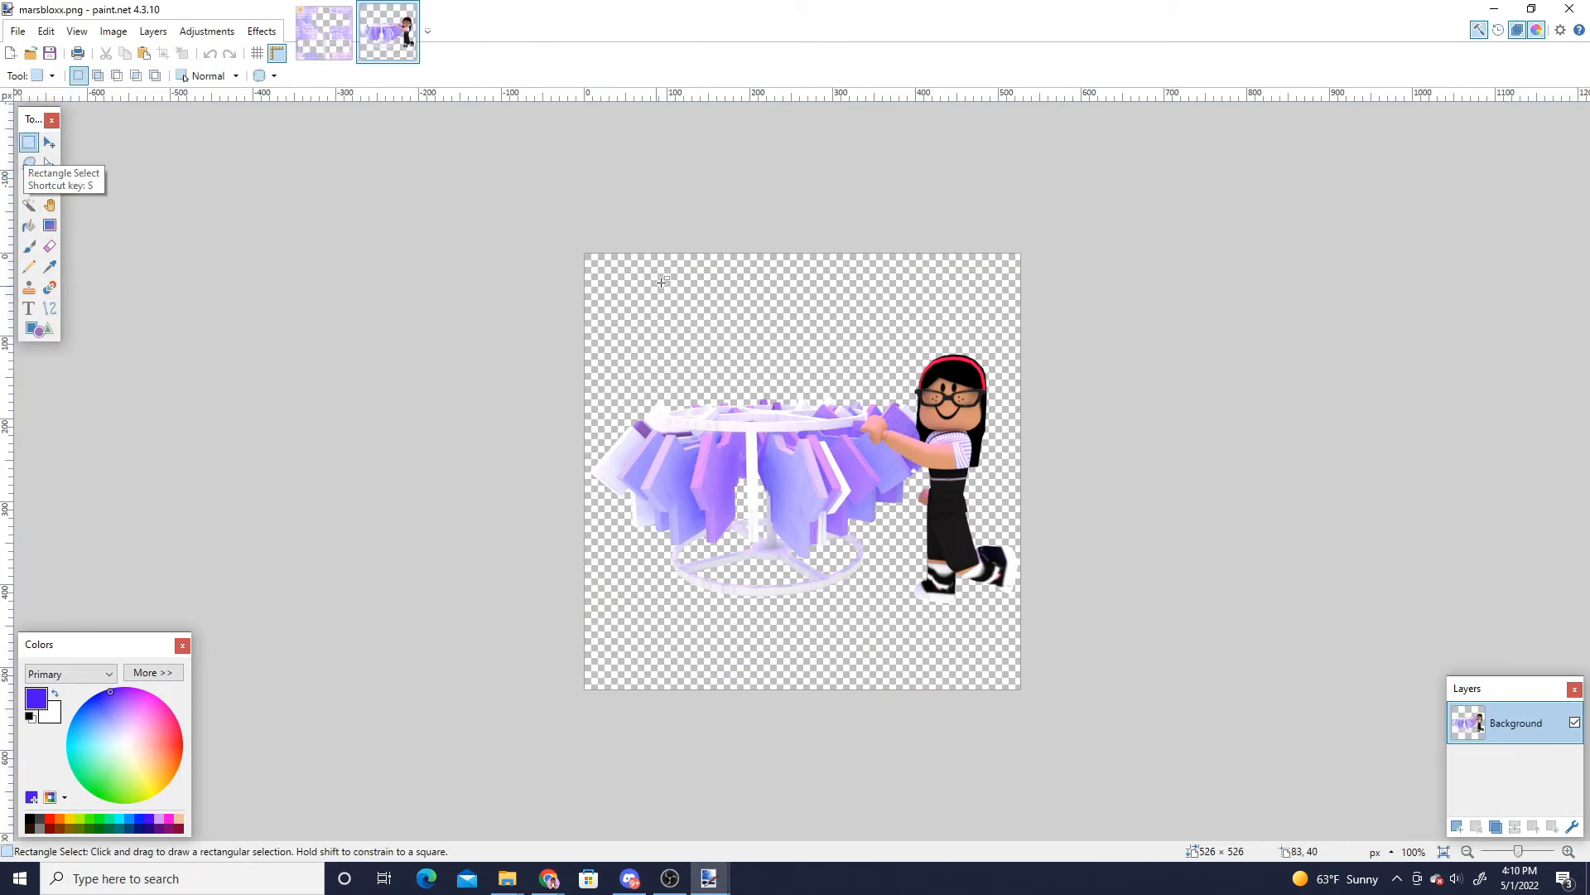
{"action": "key", "text": "ctrl+a"}
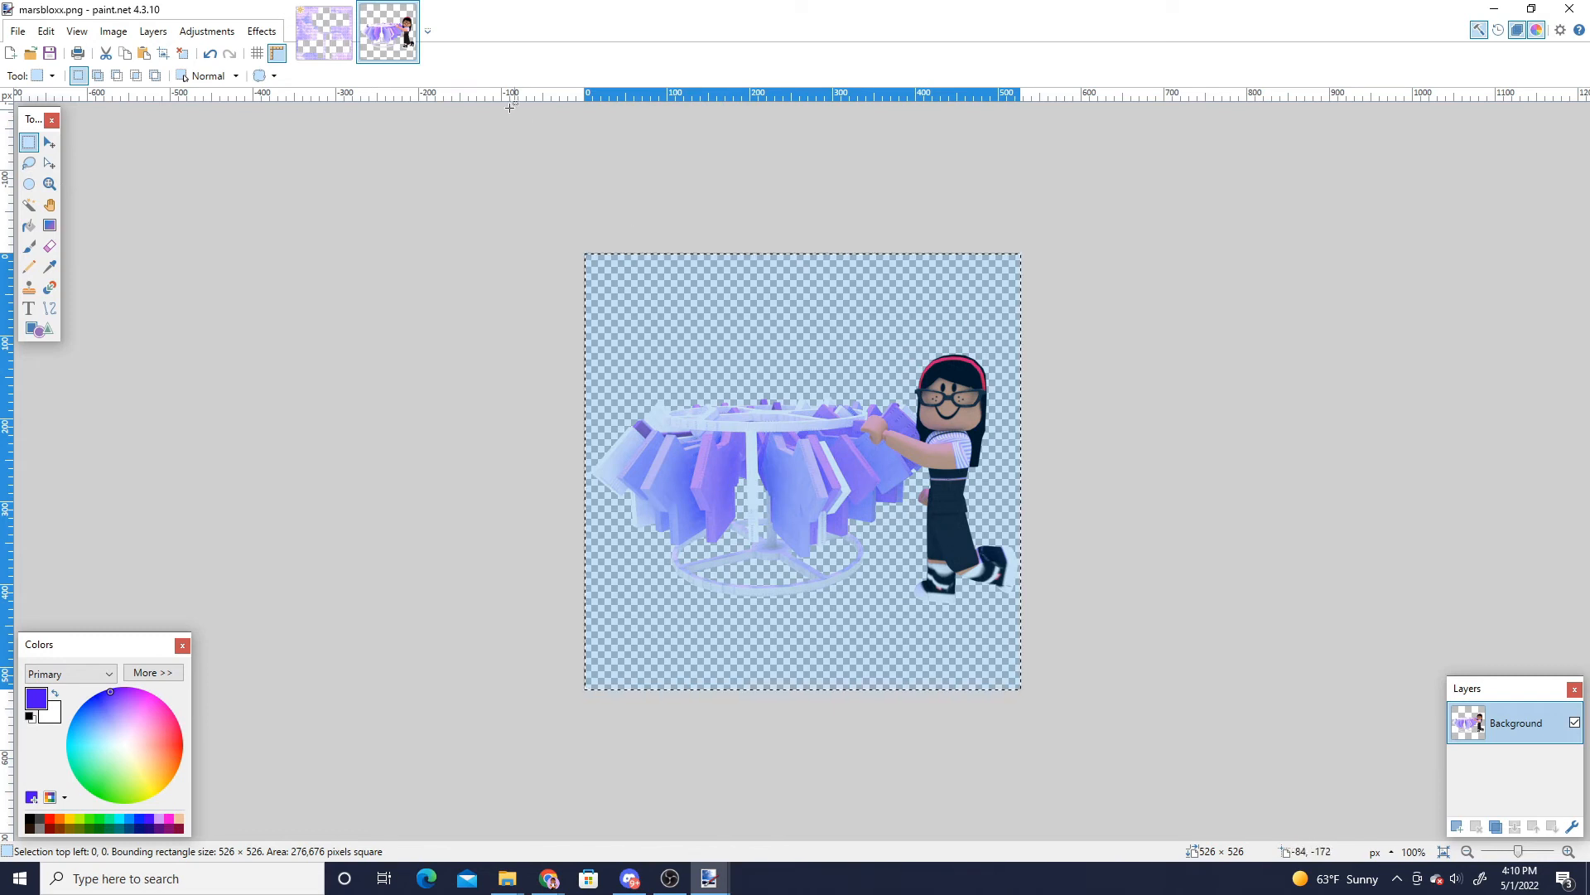
{"action": "left_click", "coordinate": [324, 31]}
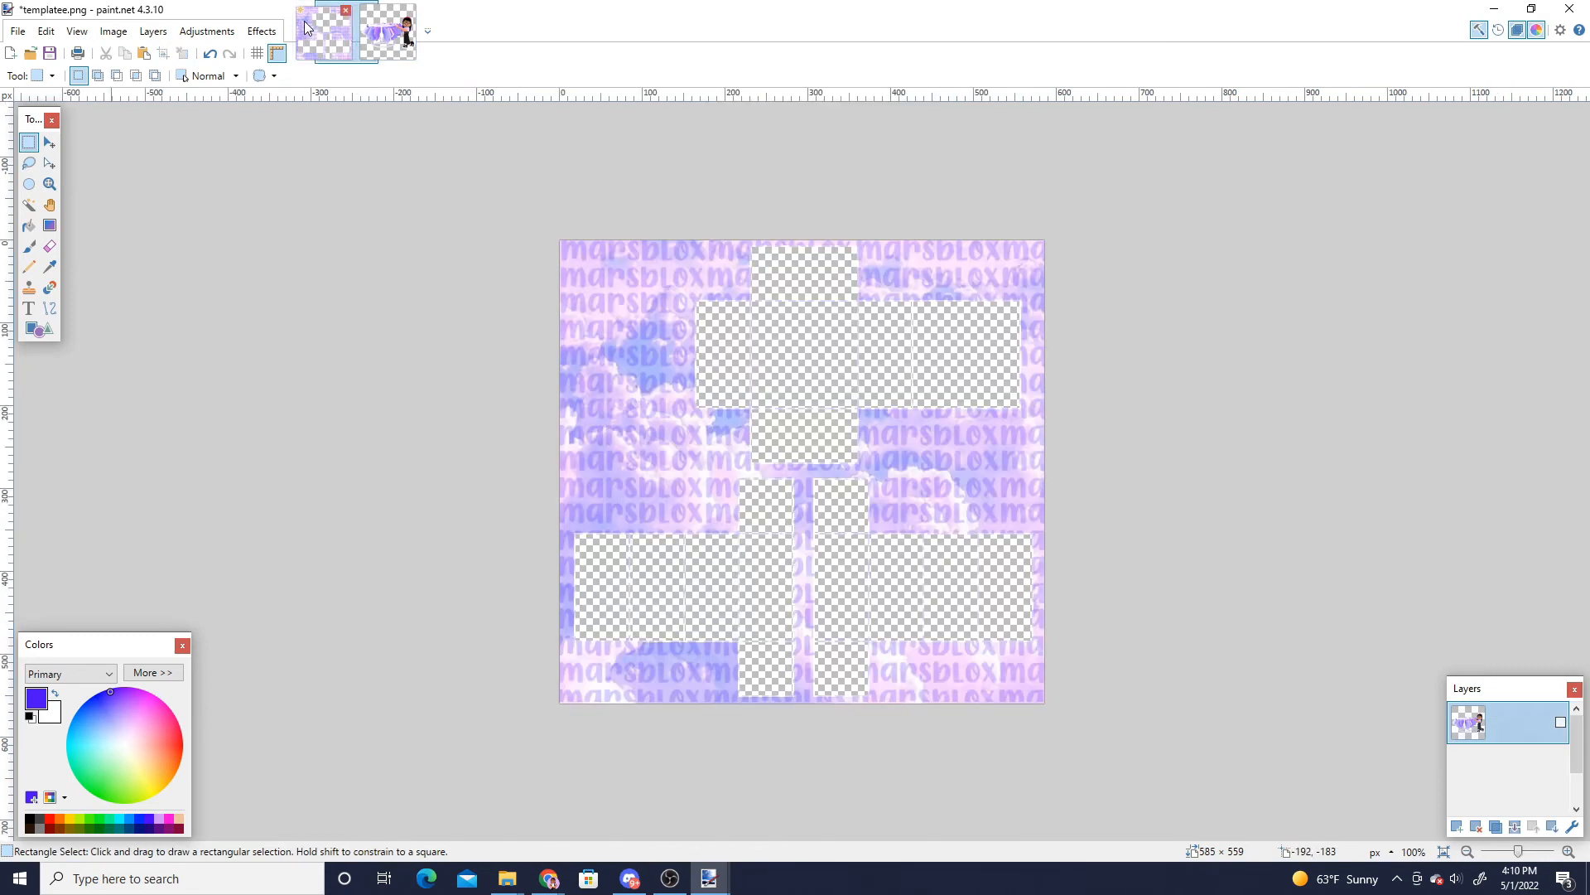
- Paste the marsbloxx image onto a new layer, position it over the left side of the shirt, and hide that layer
{"action": "left_click", "coordinate": [1455, 829]}
{"action": "key", "text": "ctrl+v"}
{"action": "left_click_drag", "start_coordinate": [948, 547], "coordinate": [706, 595]}
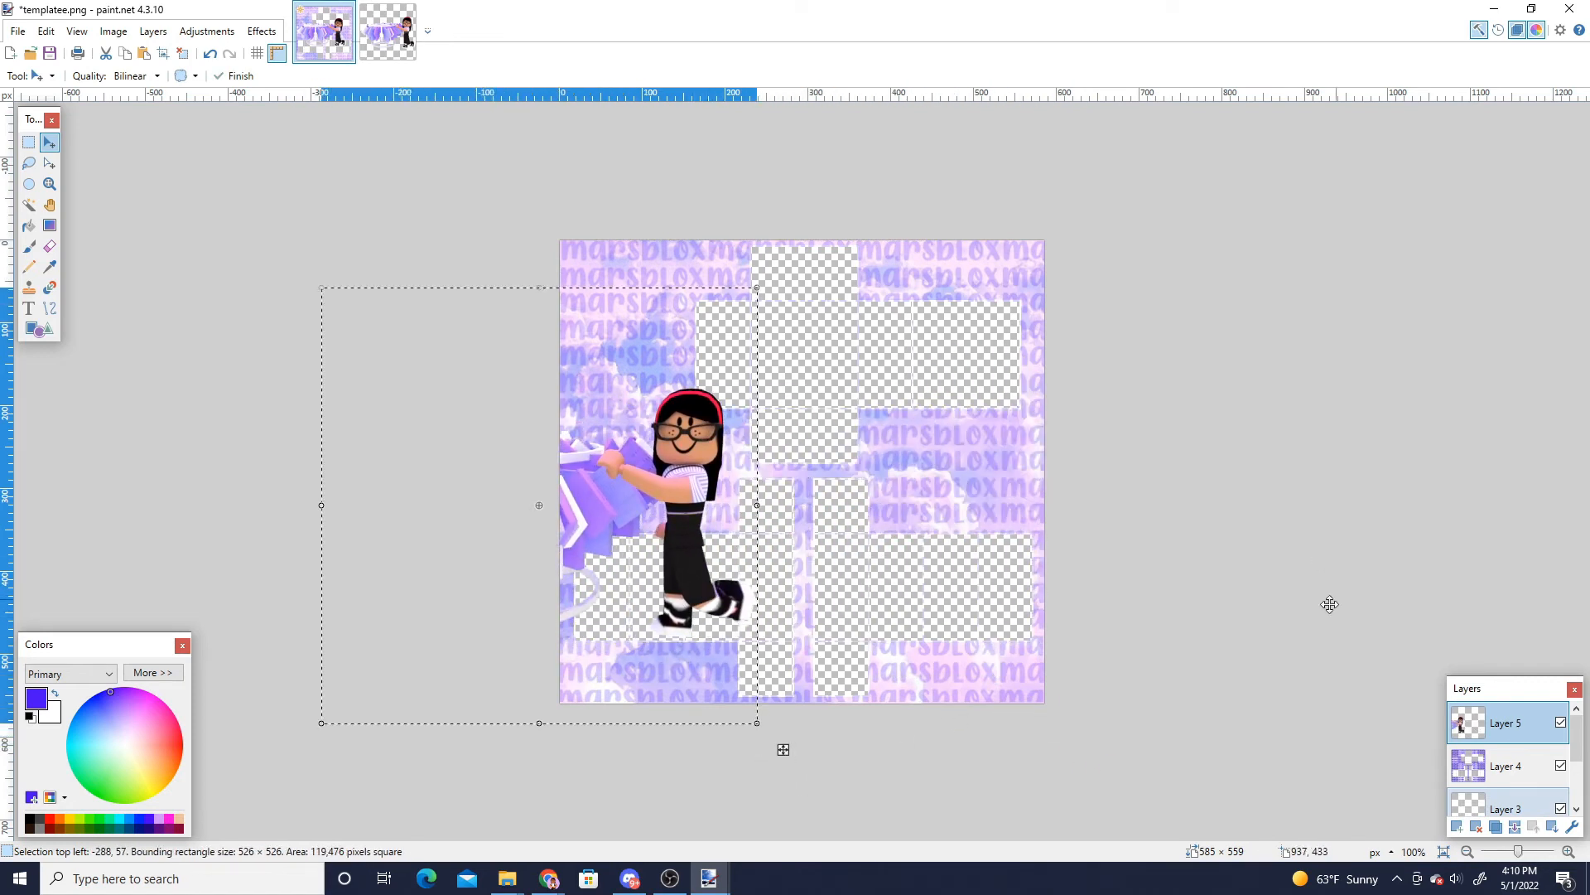
{"action": "left_click", "coordinate": [1561, 723]}
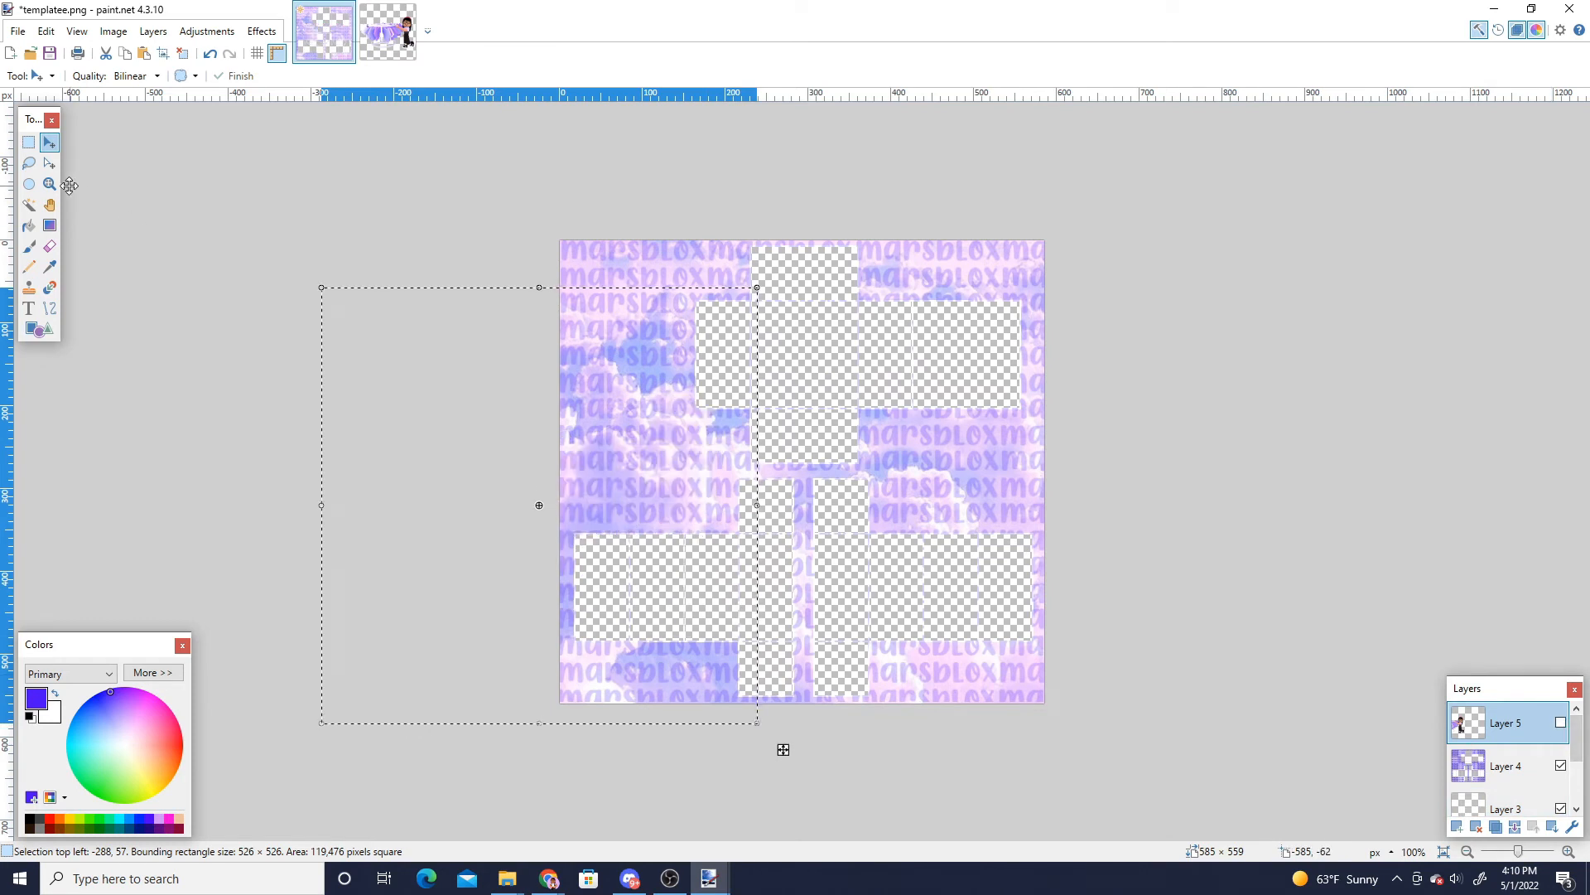
{"action": "left_click", "coordinate": [29, 143]}
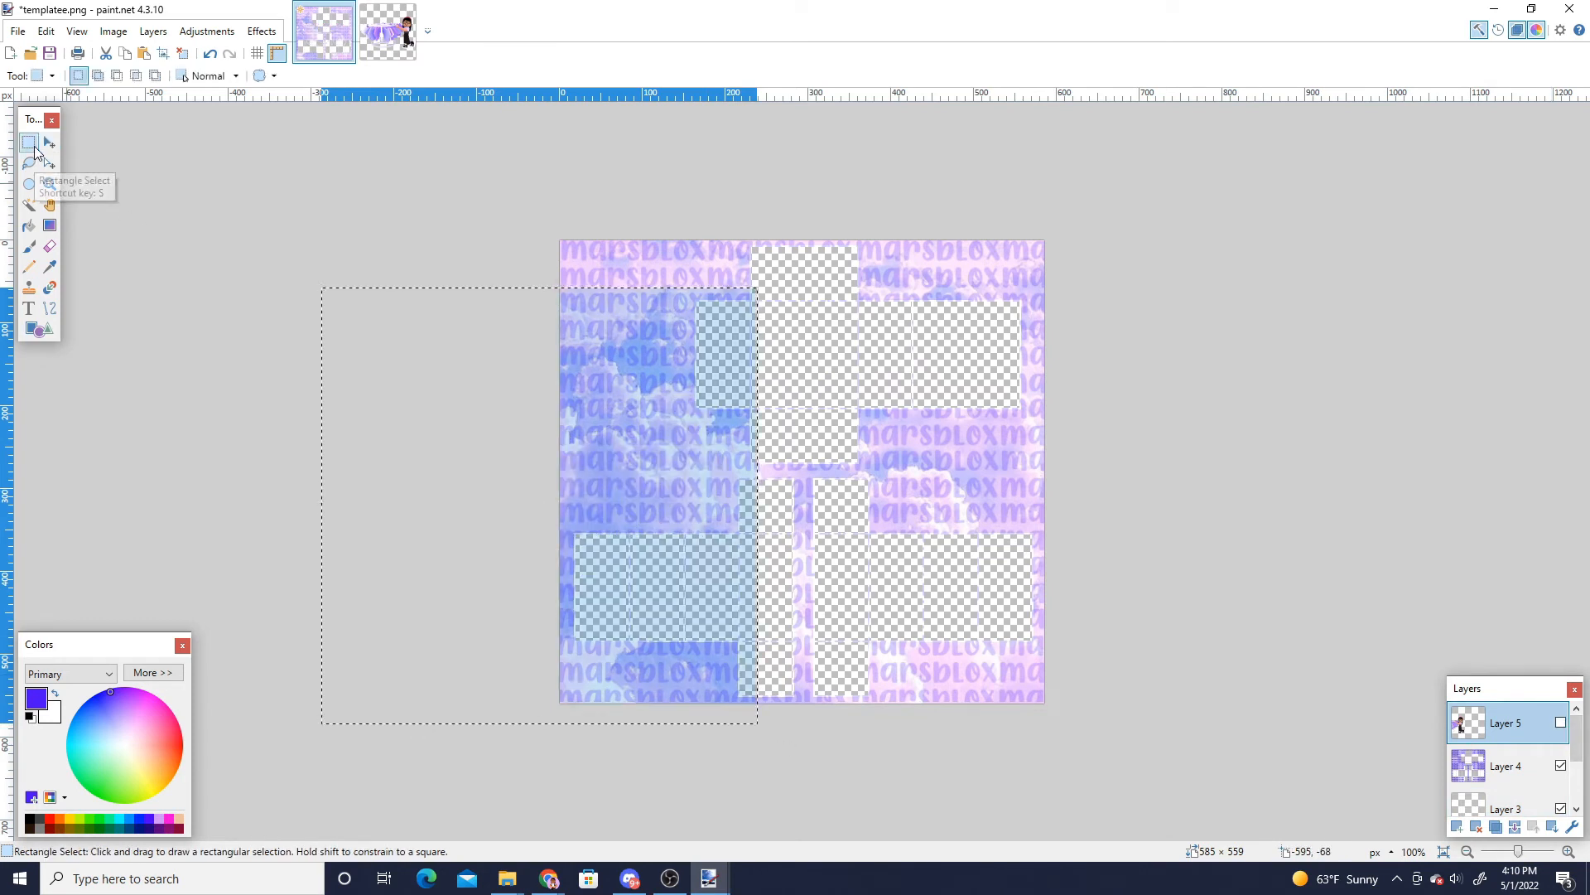
{"action": "left_click", "coordinate": [462, 232]}
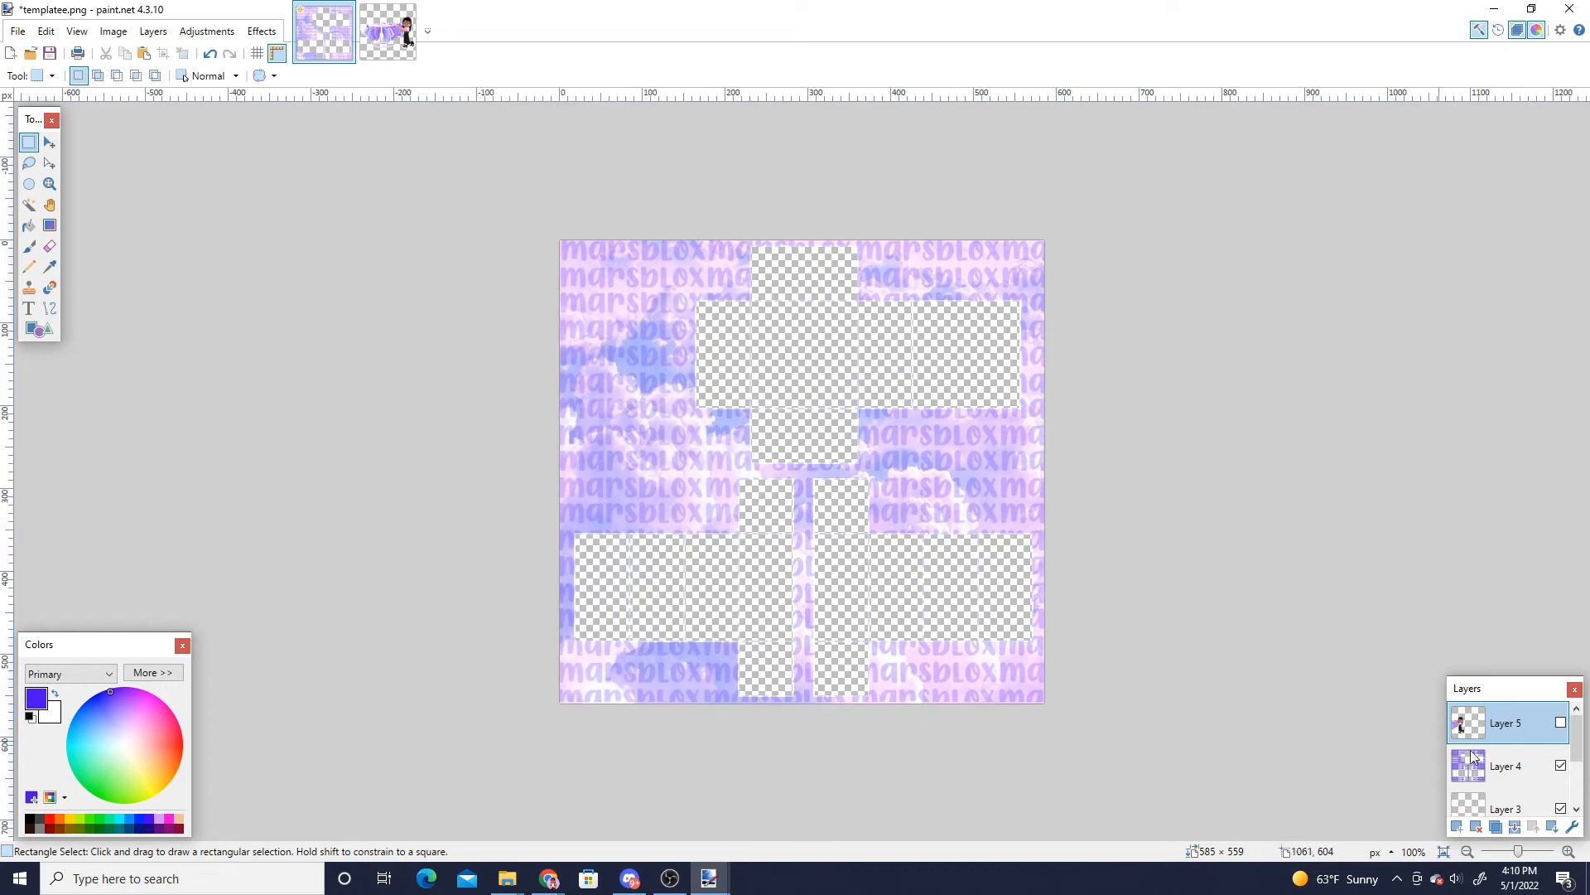
- Hide the outline layer and select every transparent torso and arm panel with the Magic Wand
{"action": "left_click_drag", "start_coordinate": [1581, 730], "coordinate": [1579, 752]}
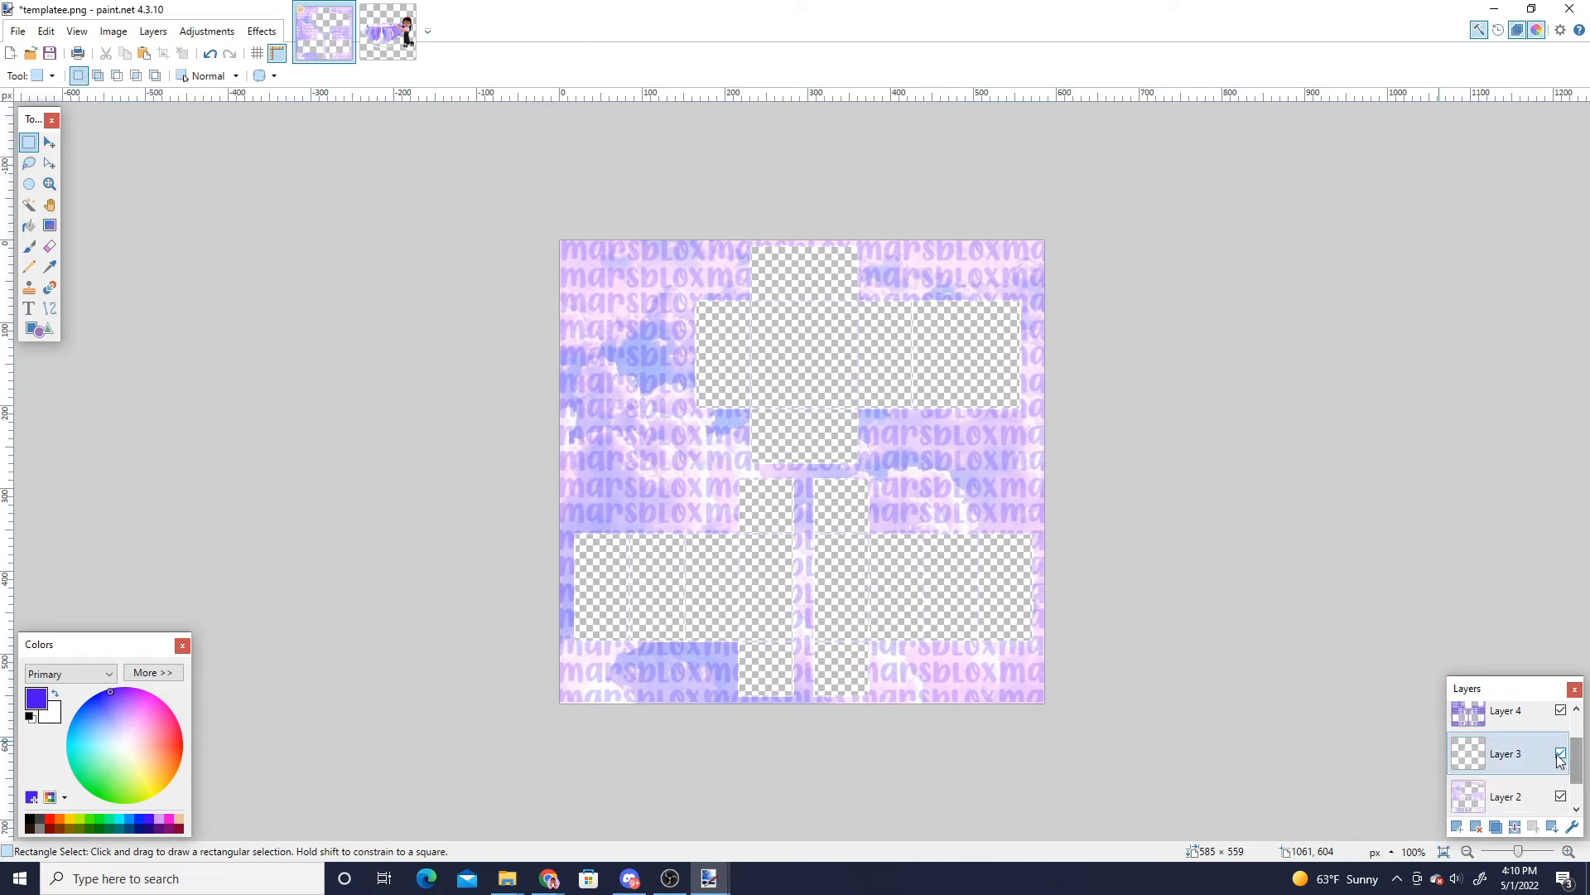
{"action": "left_click", "coordinate": [1562, 754]}
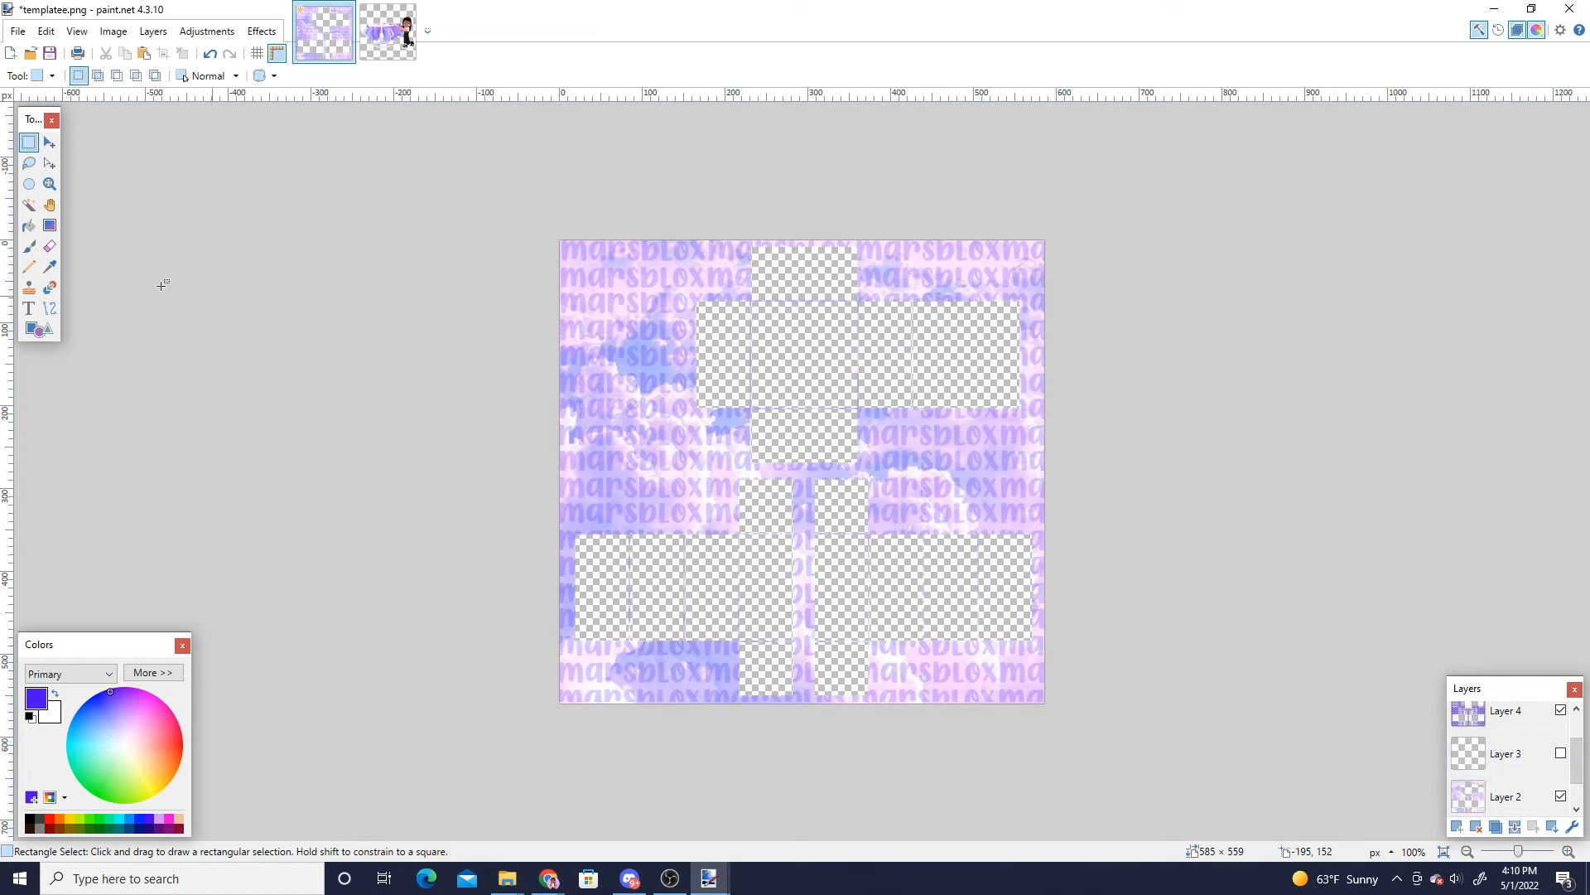
{"action": "left_click", "coordinate": [29, 205]}
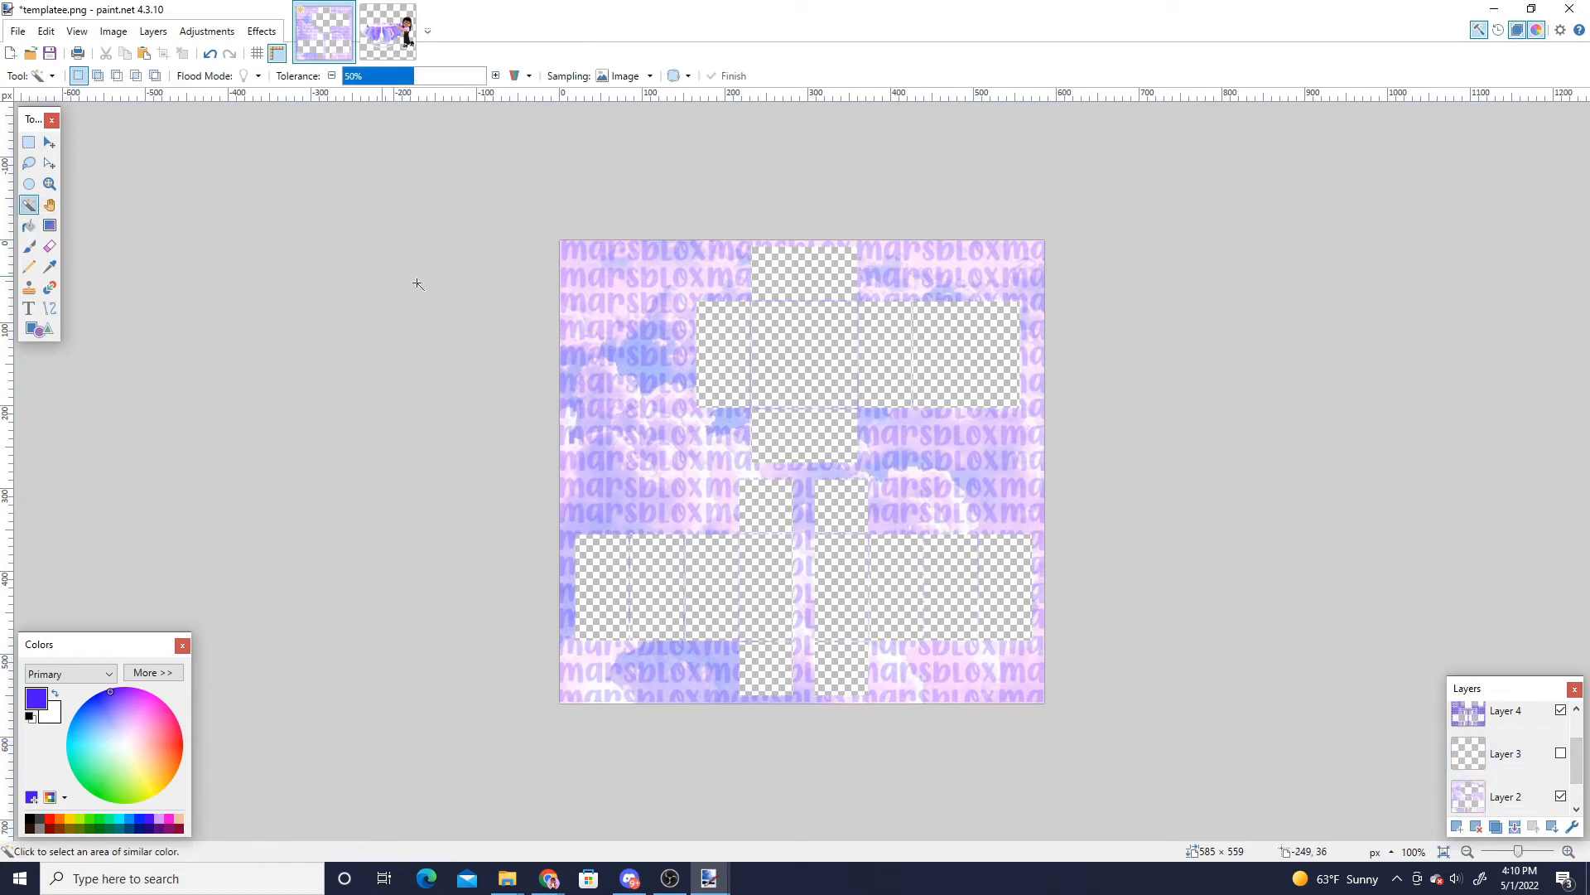
{"action": "left_click", "coordinate": [732, 366]}
{"action": "left_click", "coordinate": [791, 356], "text": "ctrl"}
{"action": "left_click", "coordinate": [805, 278], "text": "ctrl"}
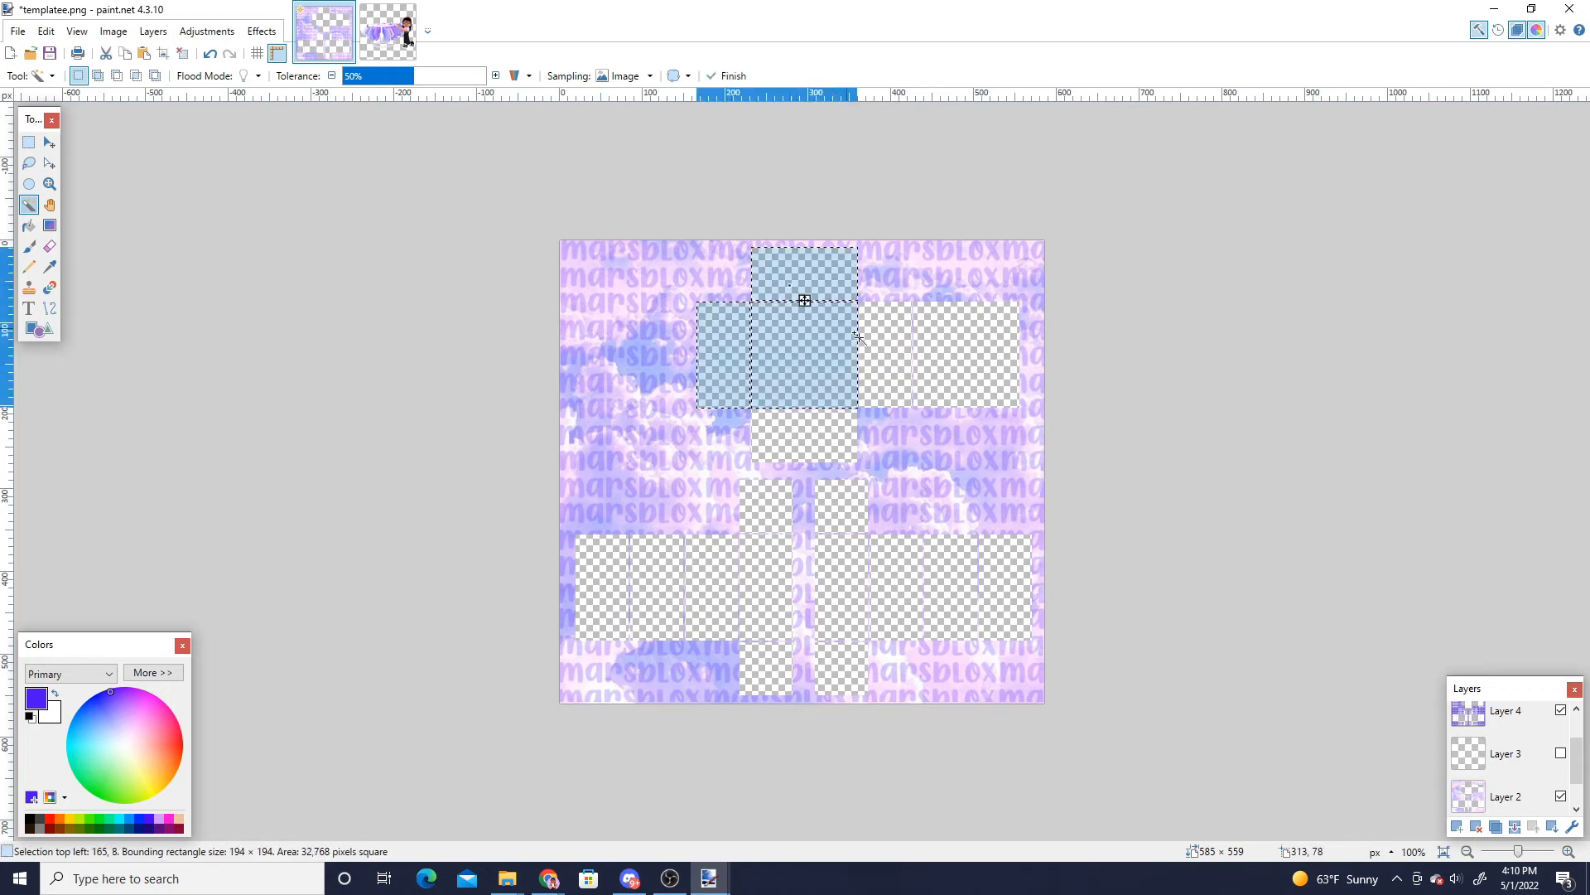
{"action": "left_click", "coordinate": [886, 364], "text": "ctrl"}
{"action": "left_click", "coordinate": [969, 369], "text": "ctrl"}
{"action": "left_click", "coordinate": [805, 437], "text": "ctrl"}
{"action": "left_click", "coordinate": [766, 507], "text": "ctrl"}
{"action": "left_click", "coordinate": [766, 586], "text": "ctrl"}
{"action": "left_click", "coordinate": [712, 587], "text": "ctrl"}
{"action": "left_click", "coordinate": [657, 586], "text": "ctrl"}
{"action": "left_click", "coordinate": [602, 586], "text": "ctrl"}
{"action": "left_click", "coordinate": [760, 661], "text": "ctrl"}
{"action": "left_click", "coordinate": [1023, 602], "text": "ctrl"}
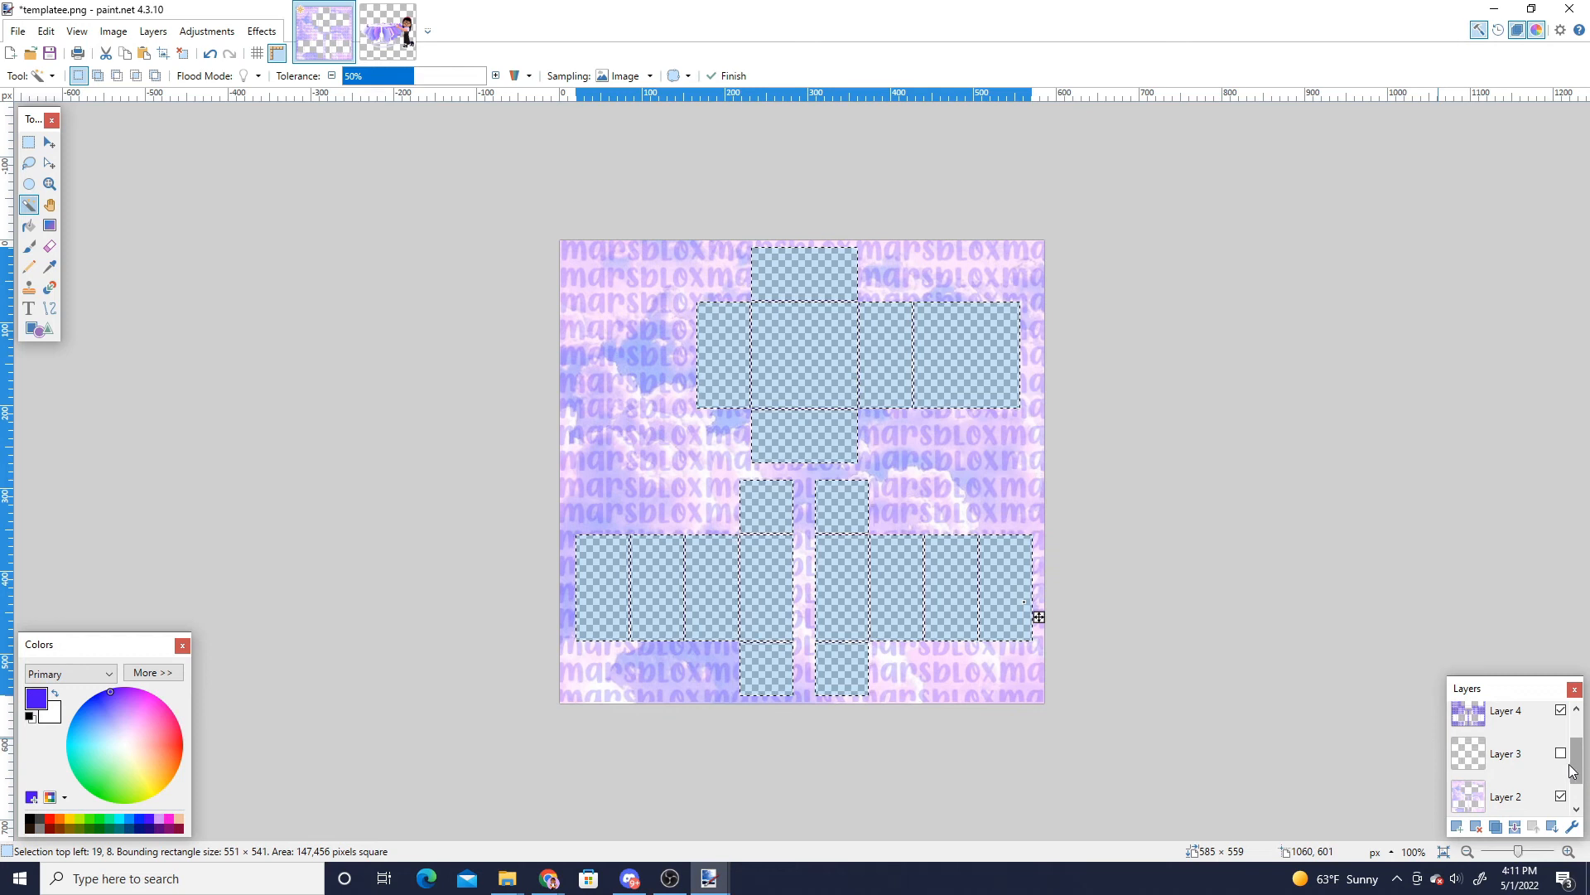
- Show the outline and logo layers and cut the selected panel areas out of the logo image
{"action": "left_click", "coordinate": [1562, 757]}
{"action": "left_click_drag", "start_coordinate": [1578, 750], "coordinate": [1582, 722]}
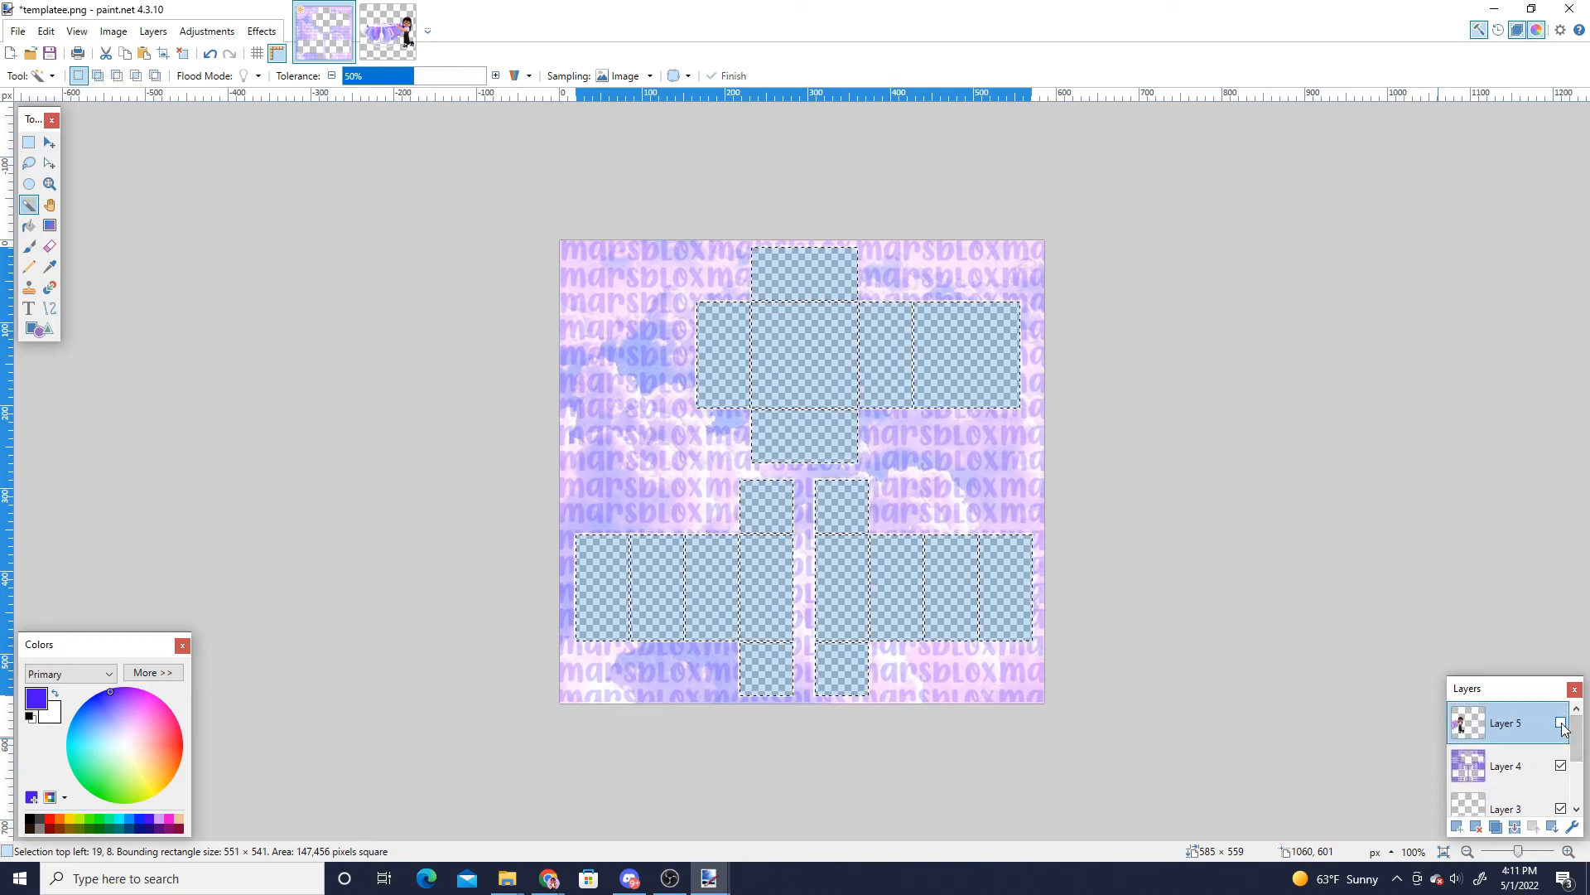
{"action": "left_click", "coordinate": [1561, 723]}
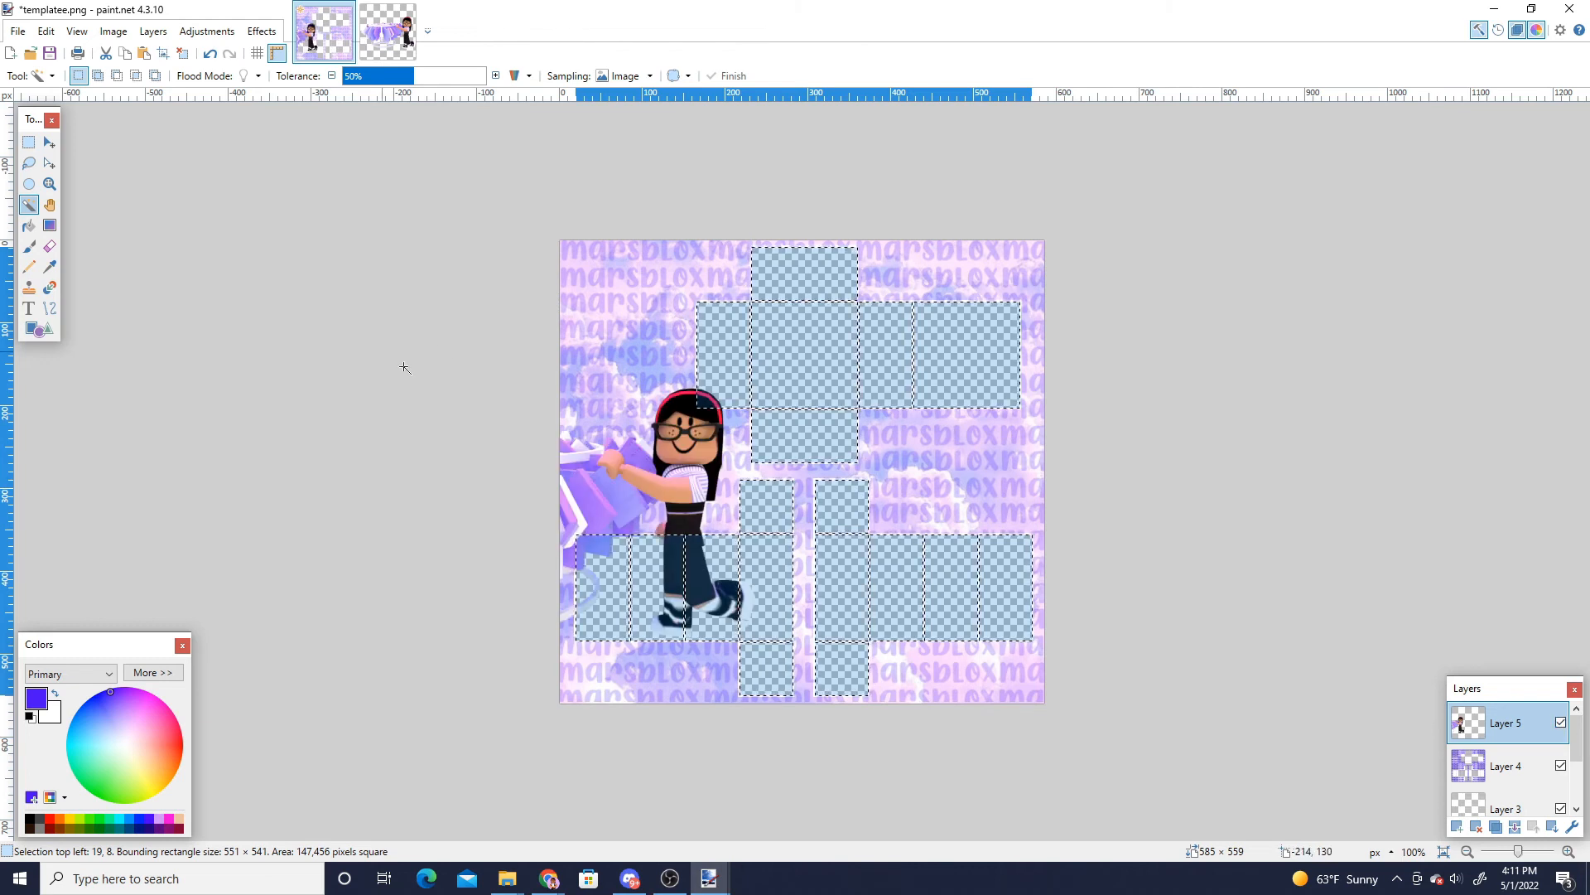
{"action": "left_click", "coordinate": [105, 53]}
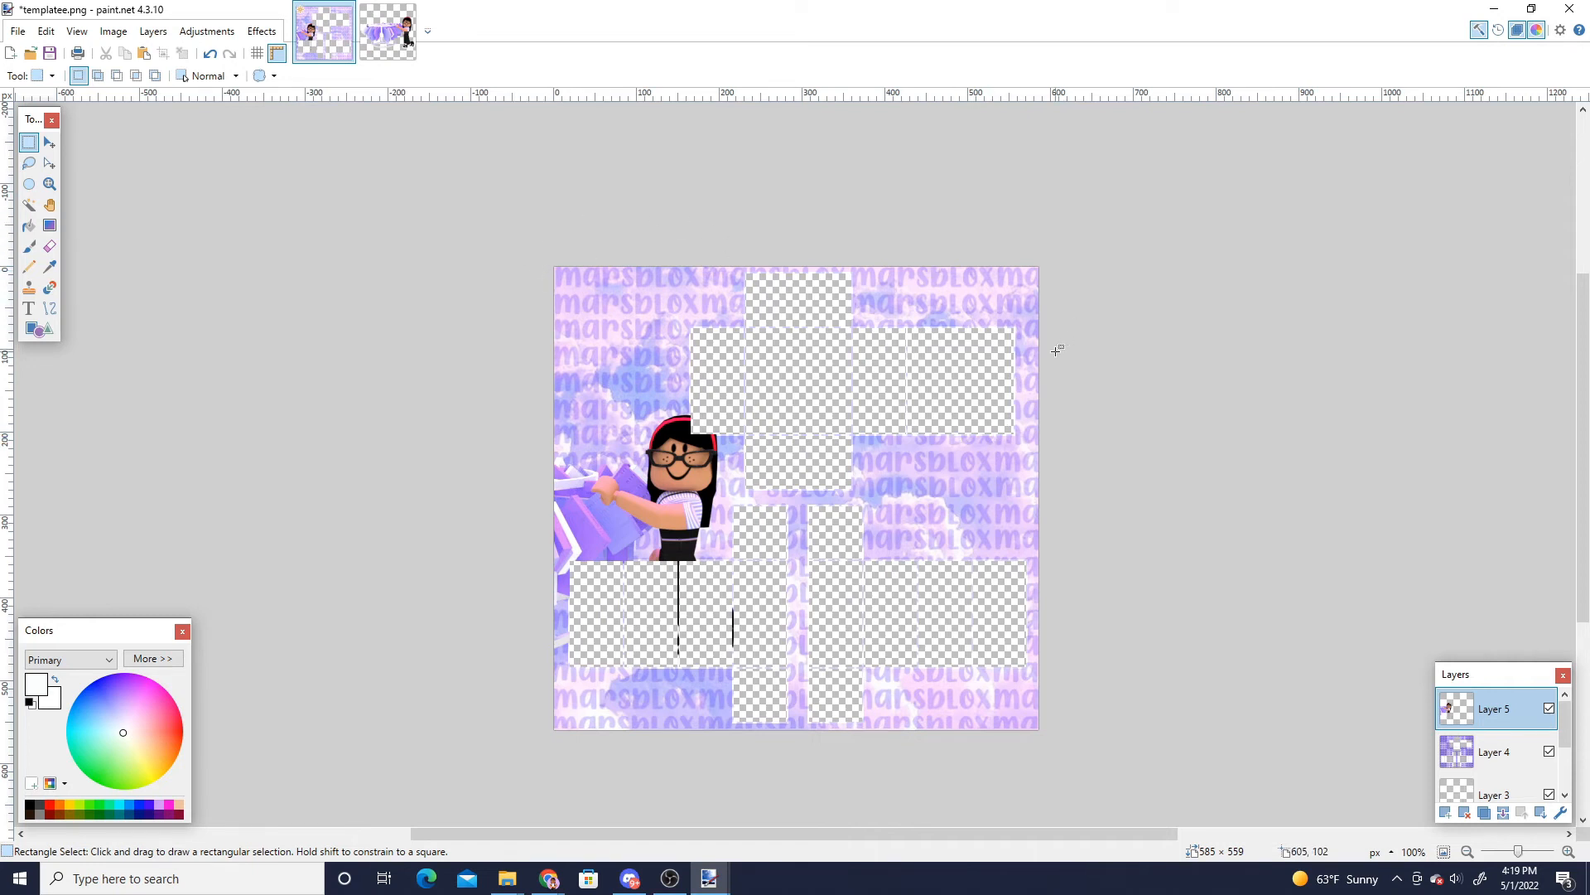
- Add a new layer and write the text DON'T COPY BE ORIGINAL in purple beside the right torso panels
{"action": "left_click", "coordinate": [1445, 812]}
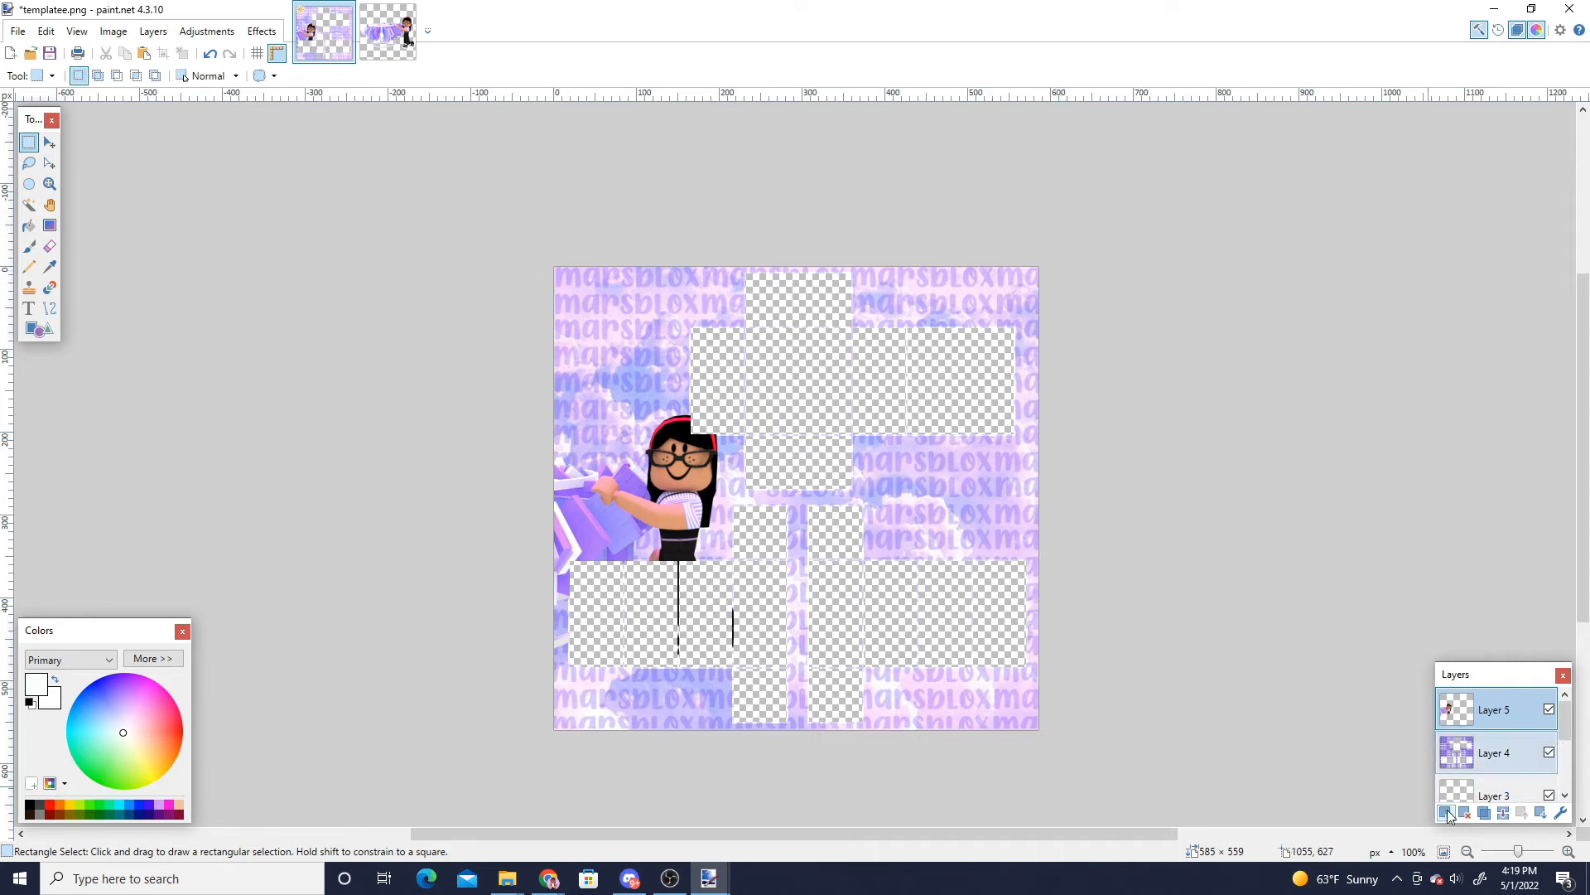
{"action": "left_click", "coordinate": [30, 310]}
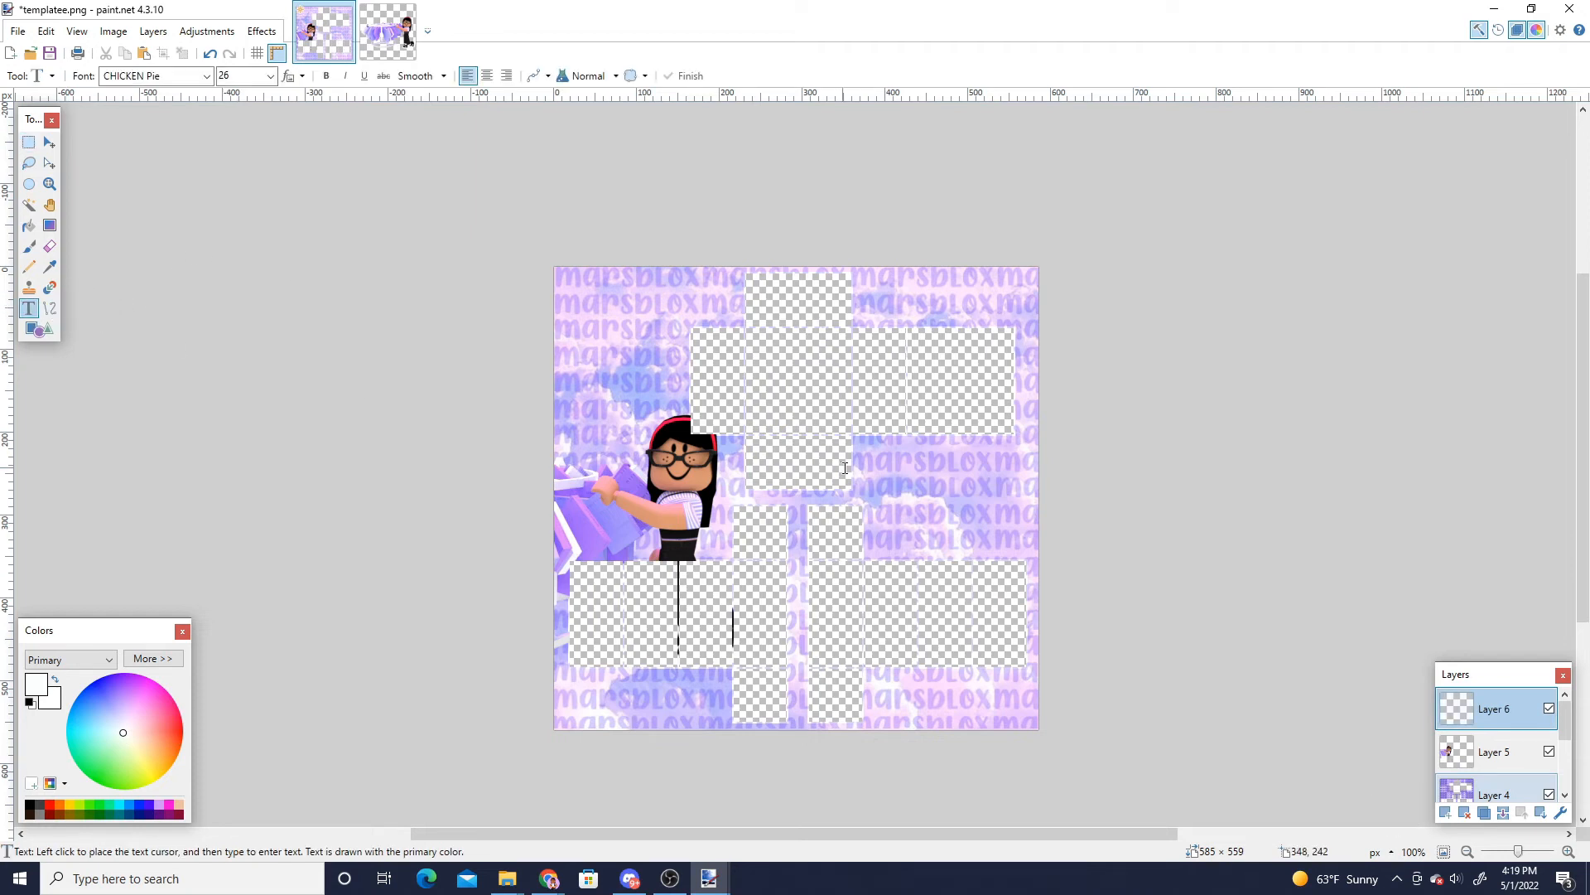
{"action": "left_click", "coordinate": [888, 469]}
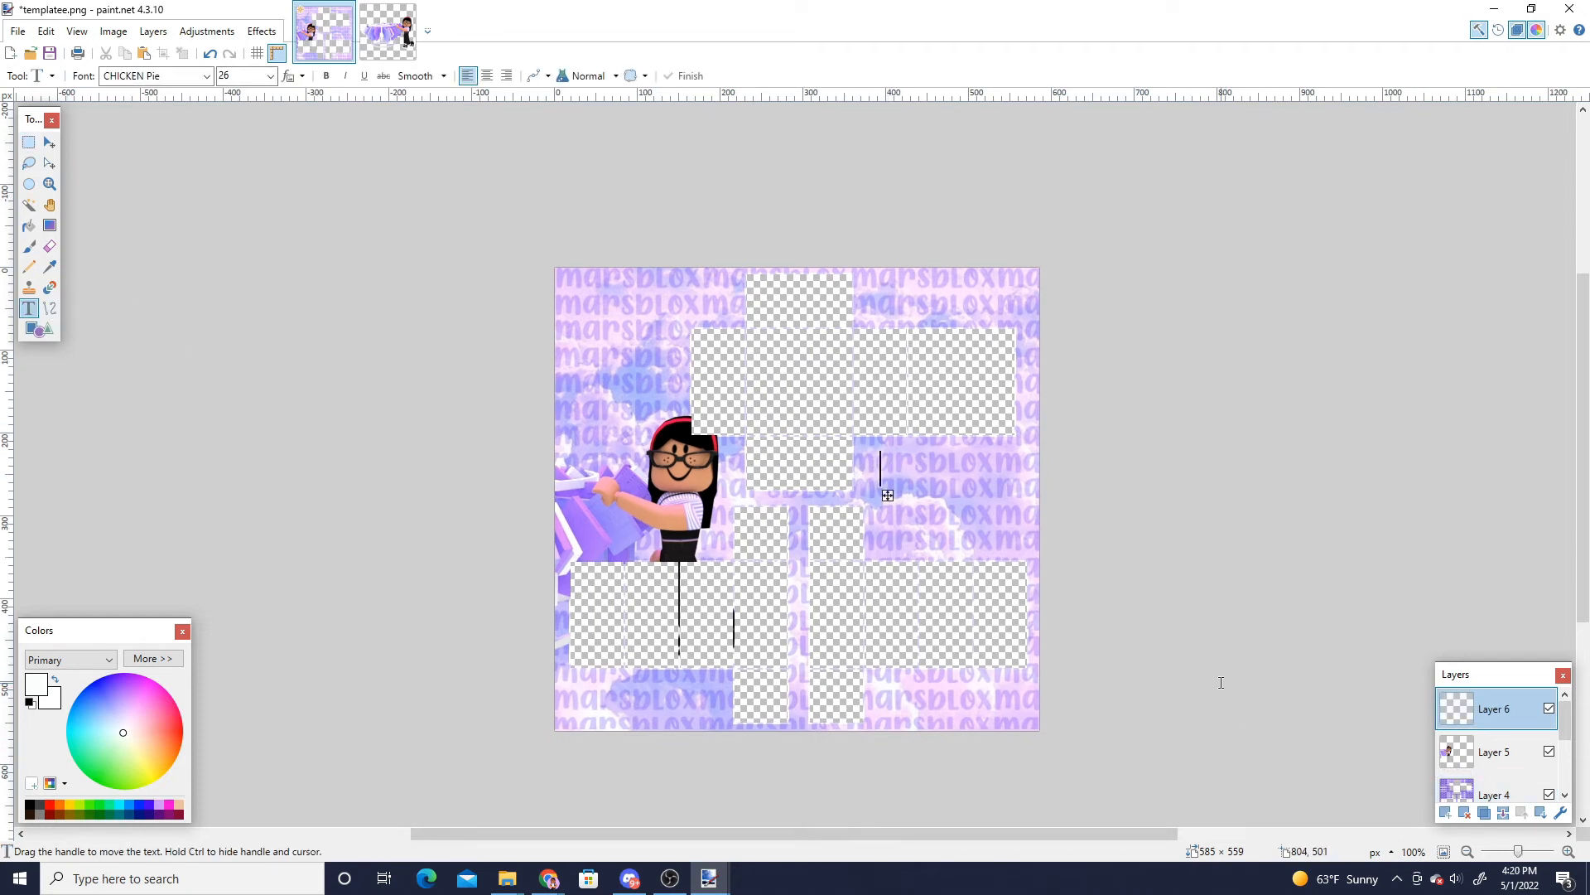
{"action": "mouse_move", "coordinate": [1515, 856]}
{"action": "left_mouse_down"}
{"action": "mouse_move", "coordinate": [1537, 855]}
{"action": "mouse_move", "coordinate": [1496, 855]}
{"action": "mouse_move", "coordinate": [1516, 852]}
{"action": "left_mouse_up"}
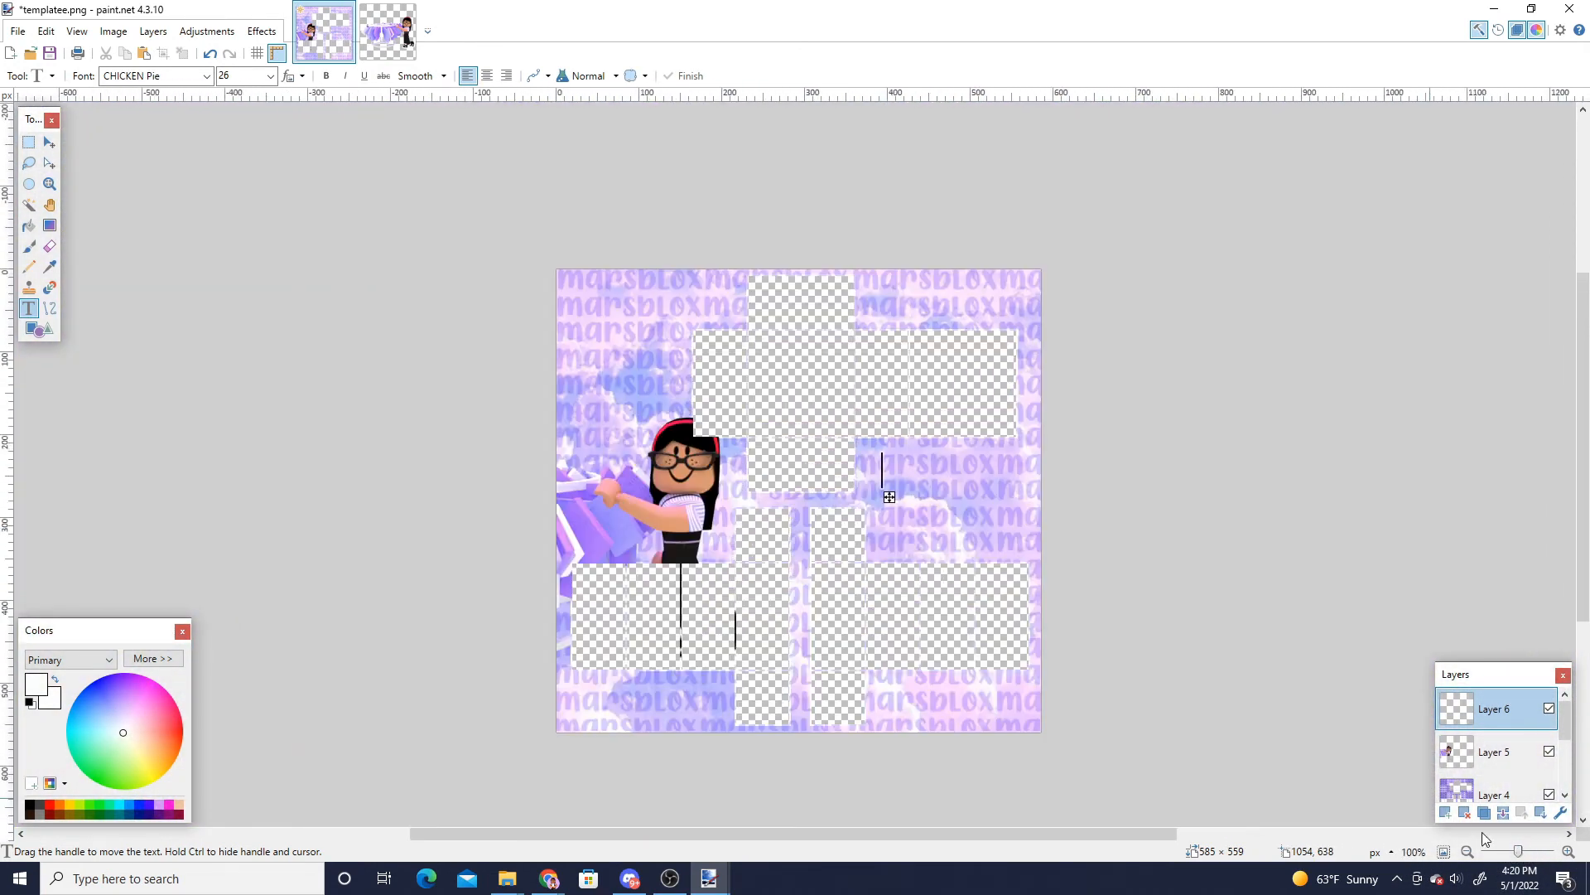
{"action": "scroll", "coordinate": [889, 540], "scroll_direction": "up", "scroll_amount": 3, "text": "ctrl"}
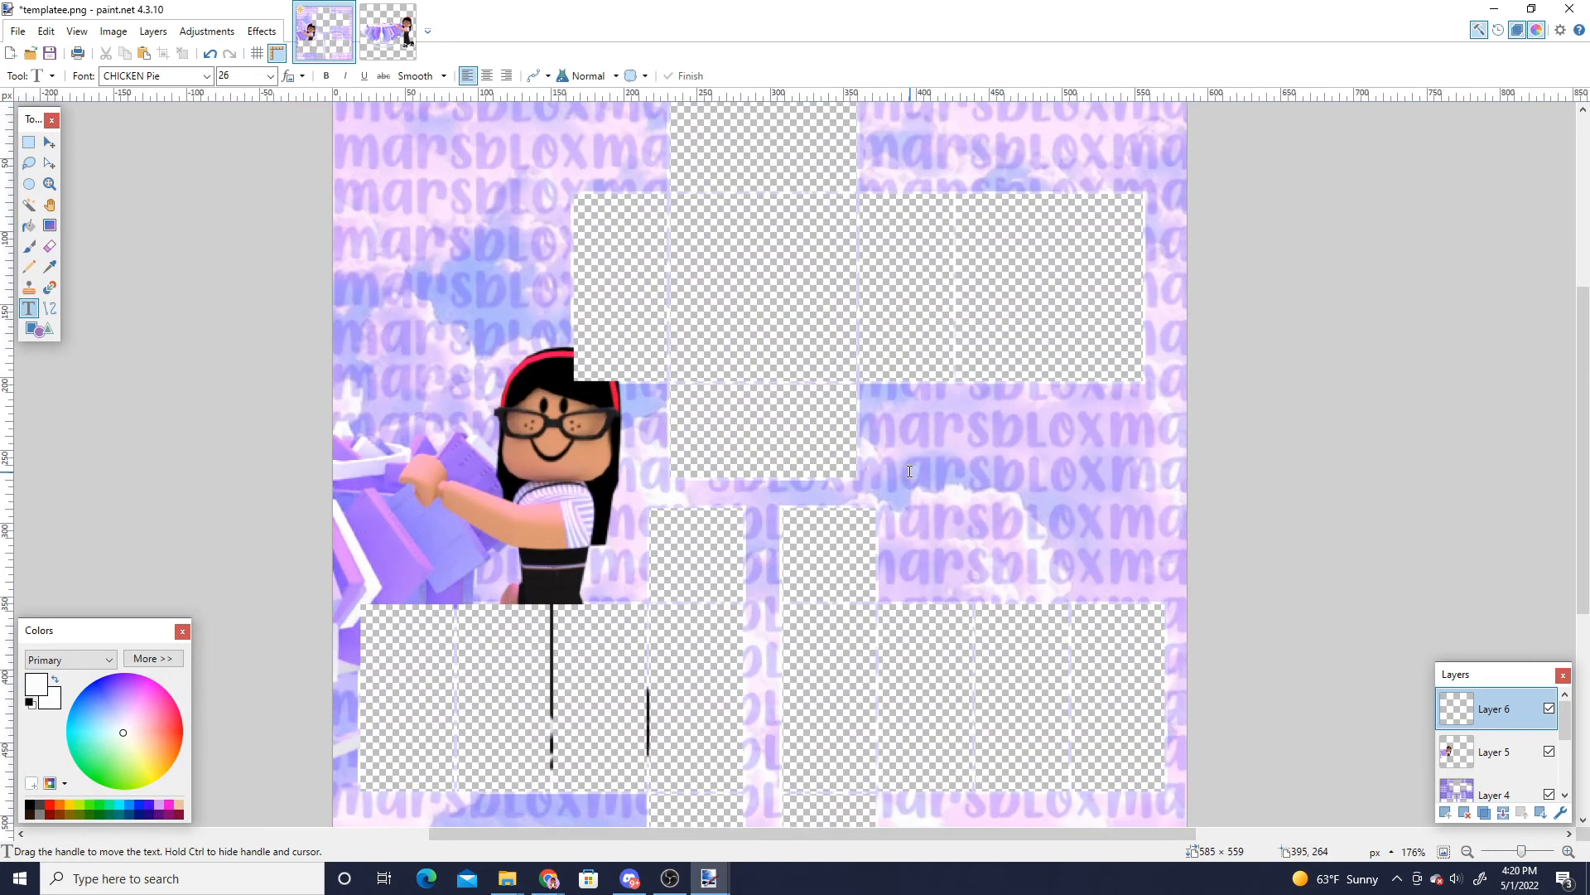
{"action": "left_click_drag", "start_coordinate": [1023, 837], "coordinate": [1067, 803]}
{"action": "mouse_move", "coordinate": [1584, 446]}
{"action": "left_mouse_down"}
{"action": "mouse_move", "coordinate": [1585, 303]}
{"action": "mouse_move", "coordinate": [1588, 457]}
{"action": "left_mouse_up"}
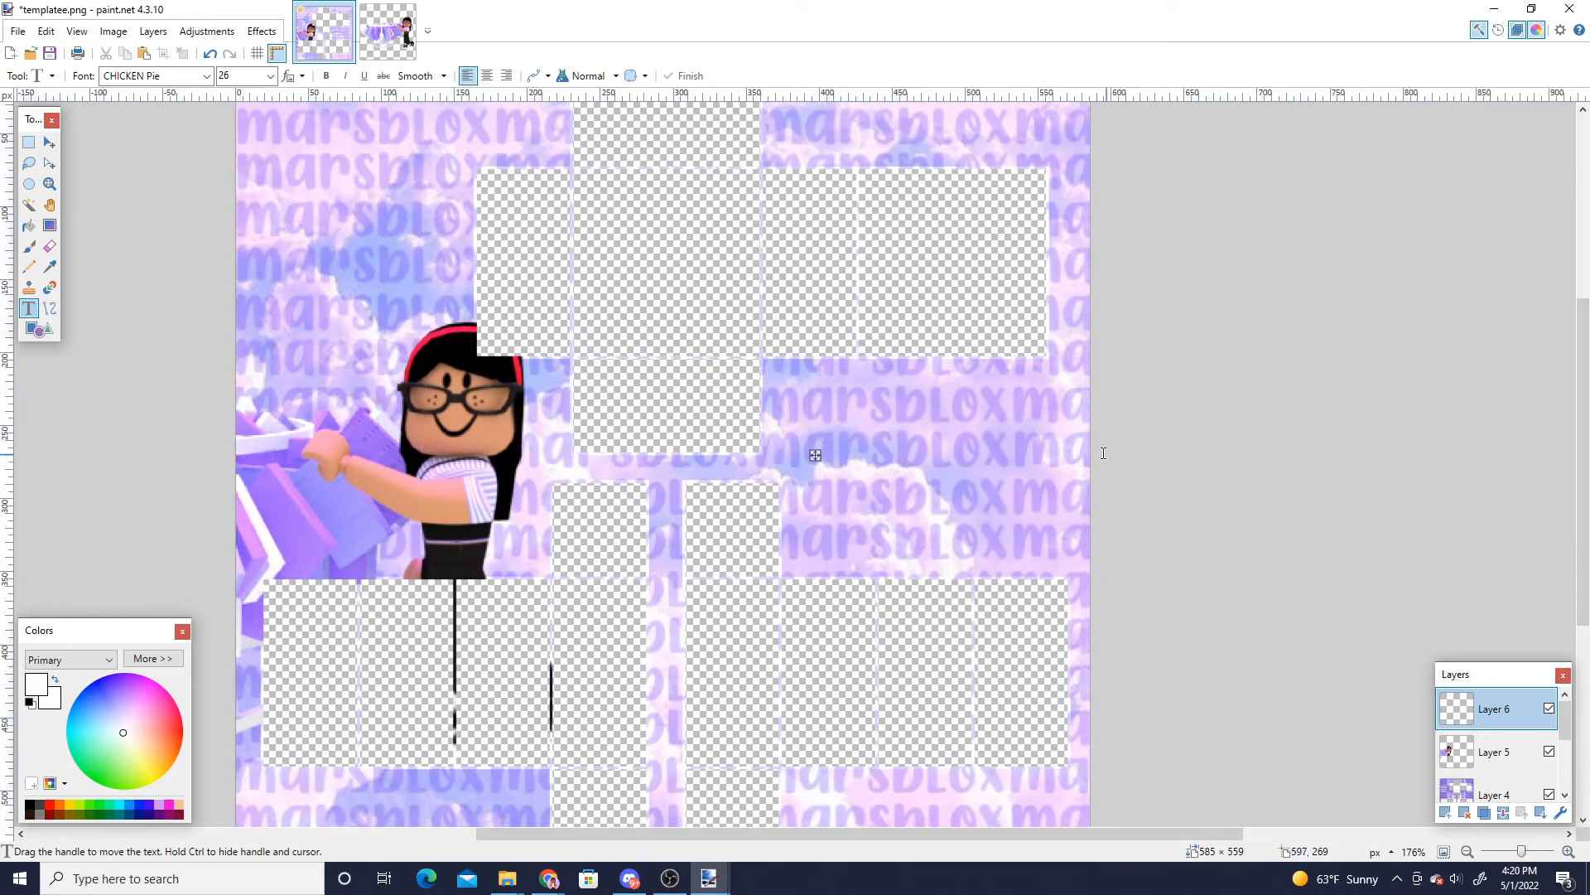
{"action": "scroll", "coordinate": [1080, 449], "scroll_direction": "down", "scroll_amount": 3}
{"action": "scroll", "coordinate": [1080, 449], "scroll_direction": "up", "scroll_amount": 3}
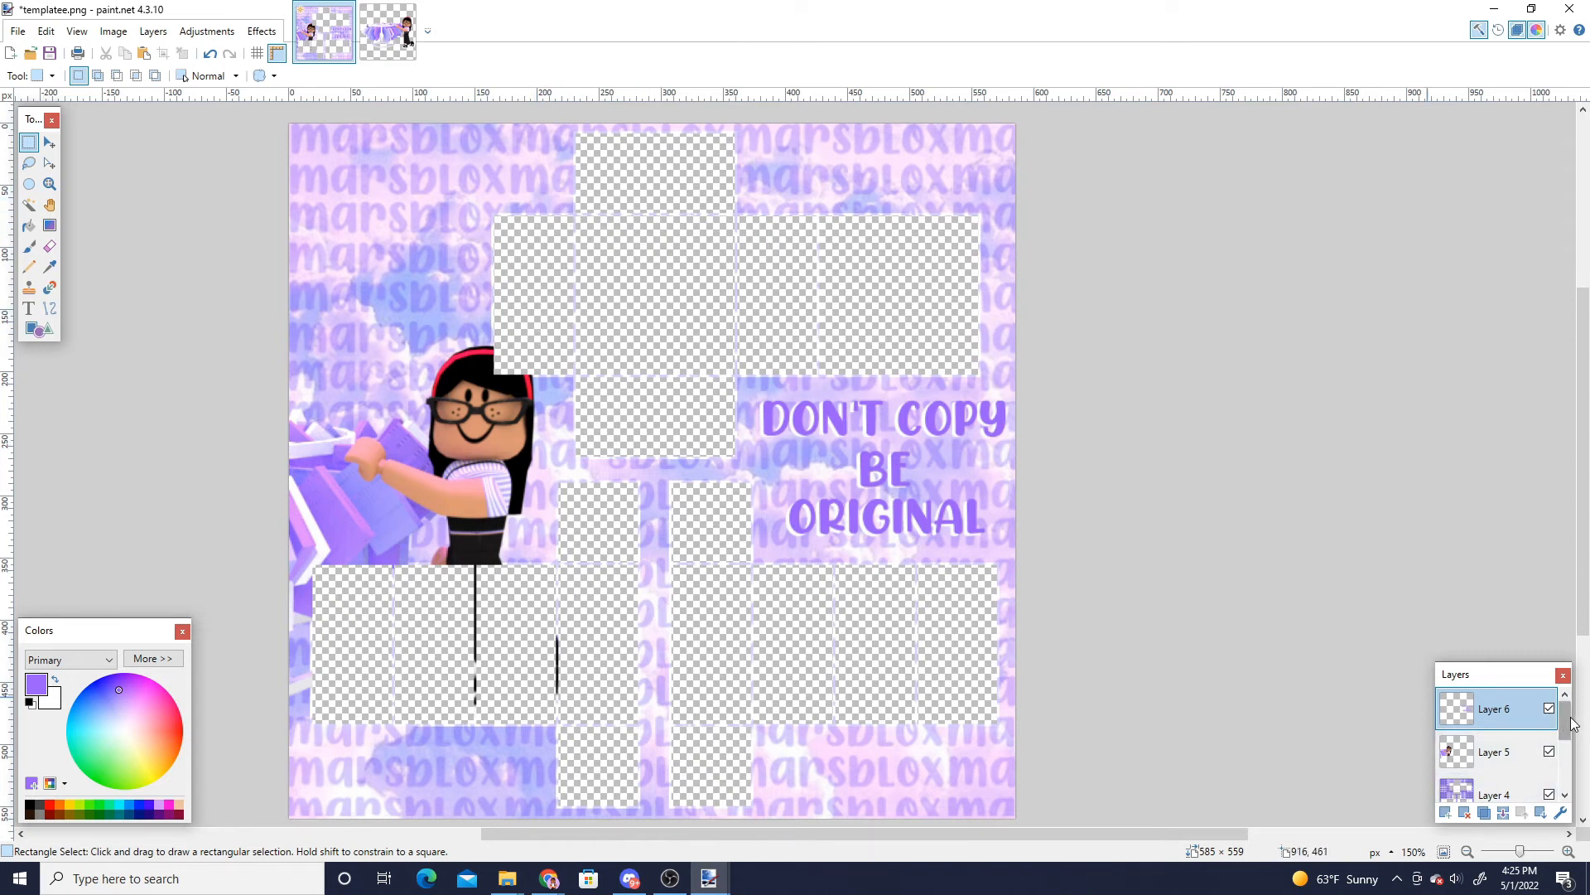
- Move the outline layer to the top of the layer stack
{"action": "left_click_drag", "start_coordinate": [1567, 723], "coordinate": [1566, 759]}
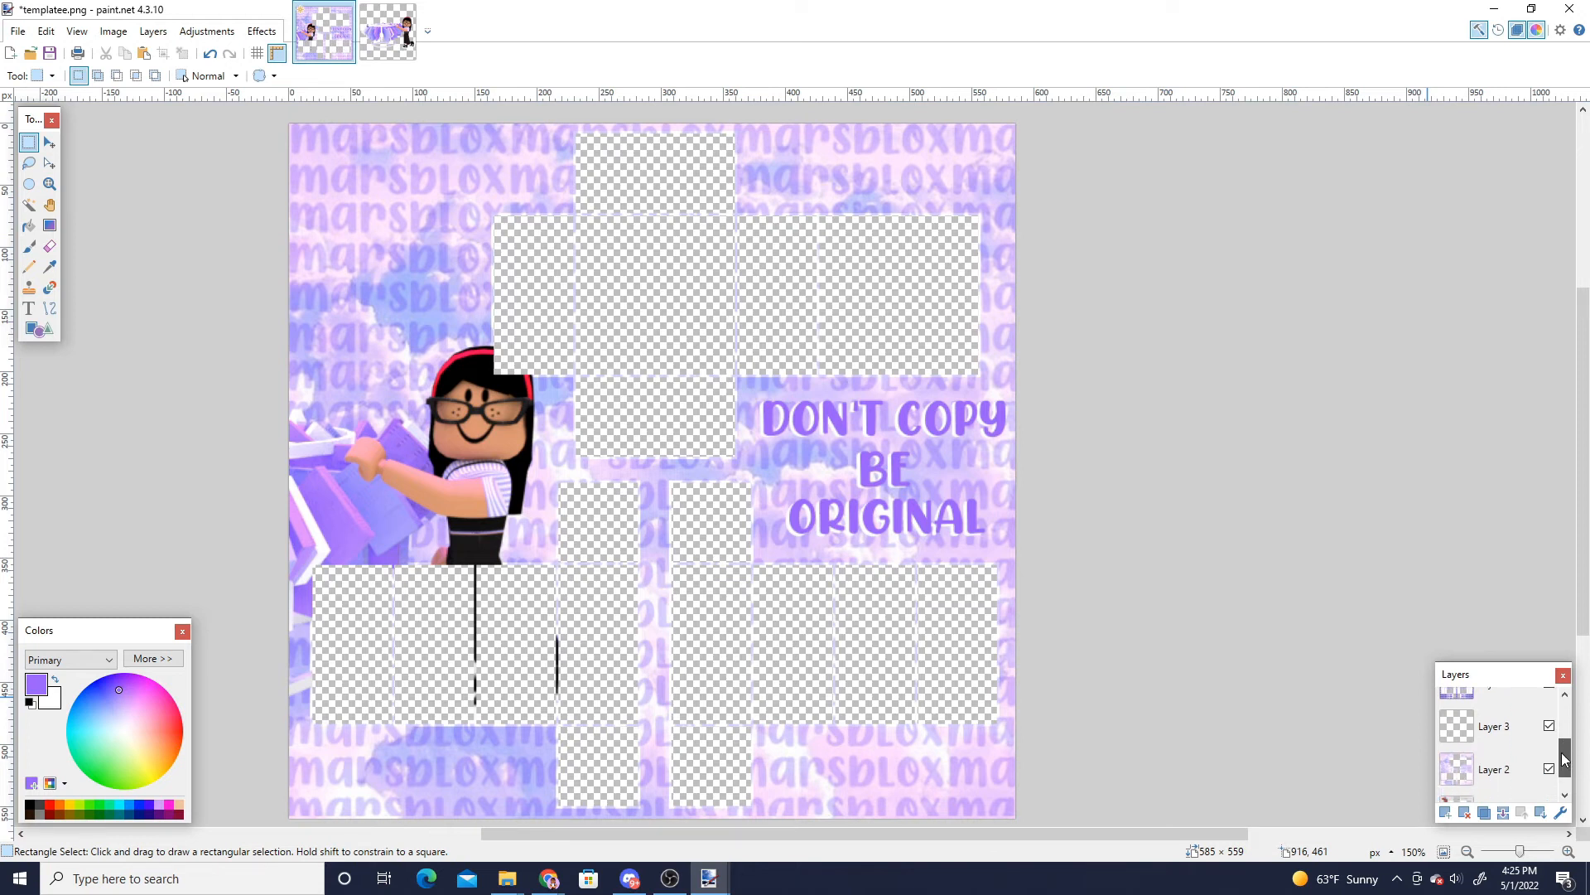
{"action": "left_click", "coordinate": [1499, 741]}
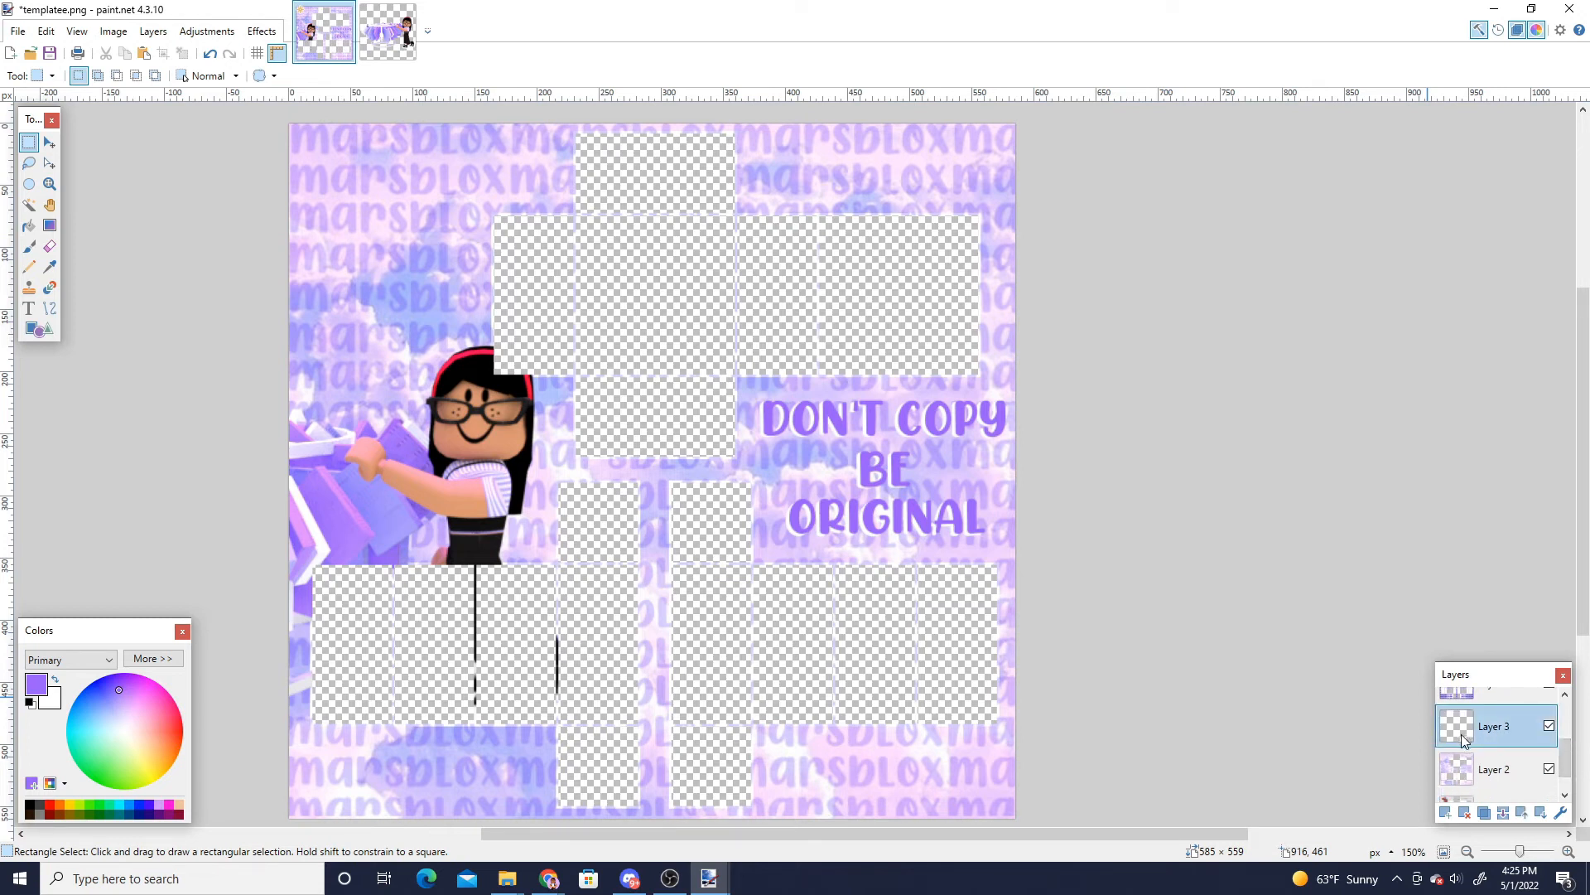
{"action": "left_click_drag", "start_coordinate": [1461, 733], "coordinate": [1468, 625]}
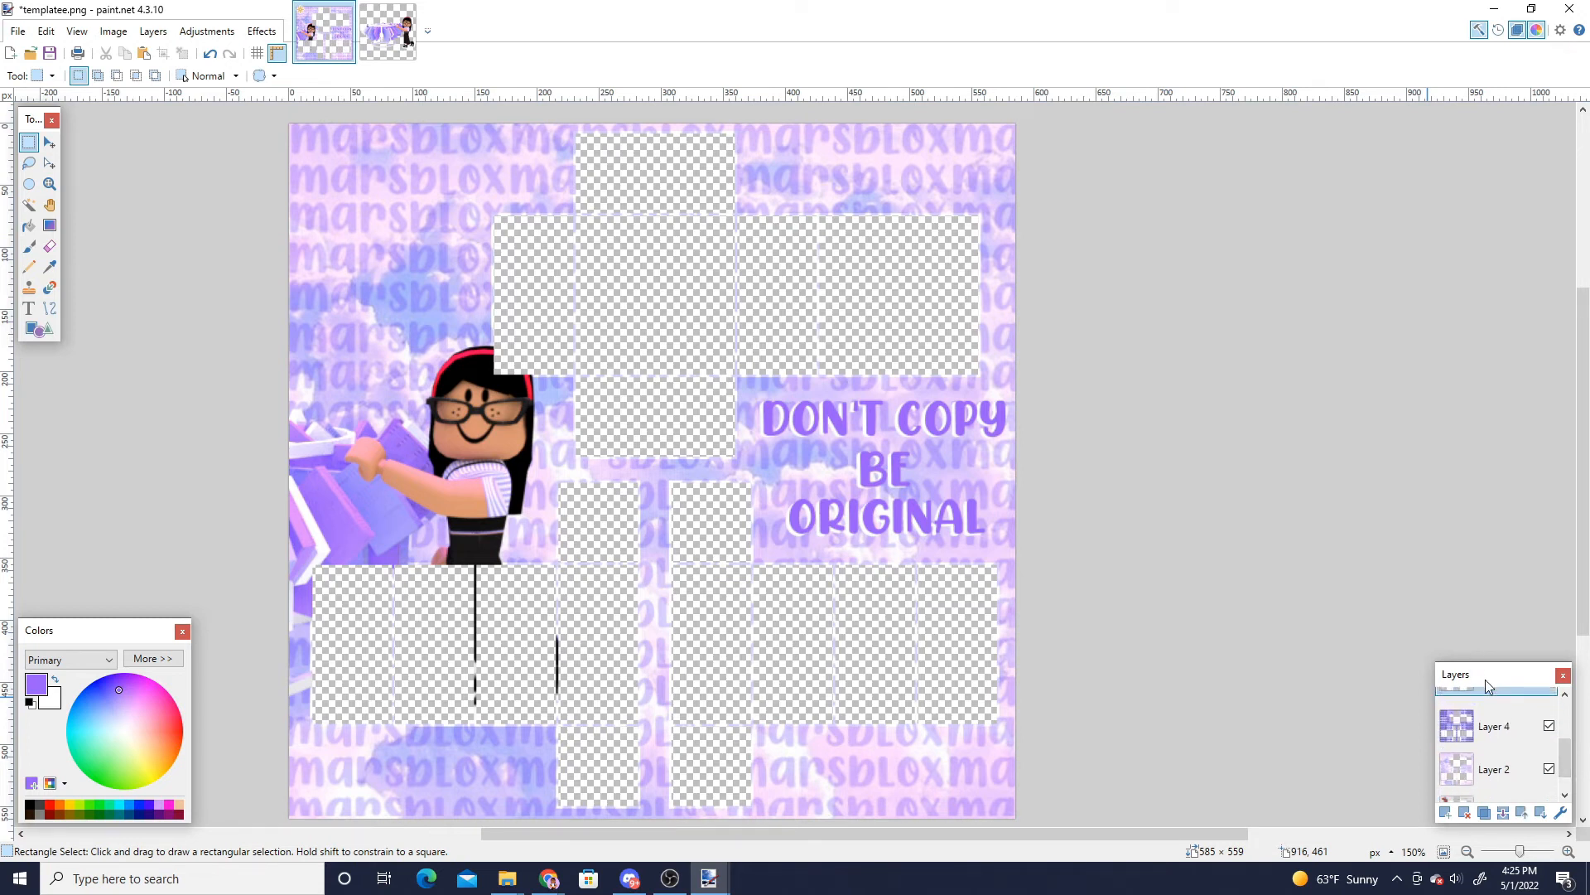
{"action": "left_click_drag", "start_coordinate": [1485, 680], "coordinate": [1485, 658]}
{"action": "left_click_drag", "start_coordinate": [1474, 713], "coordinate": [1470, 683]}
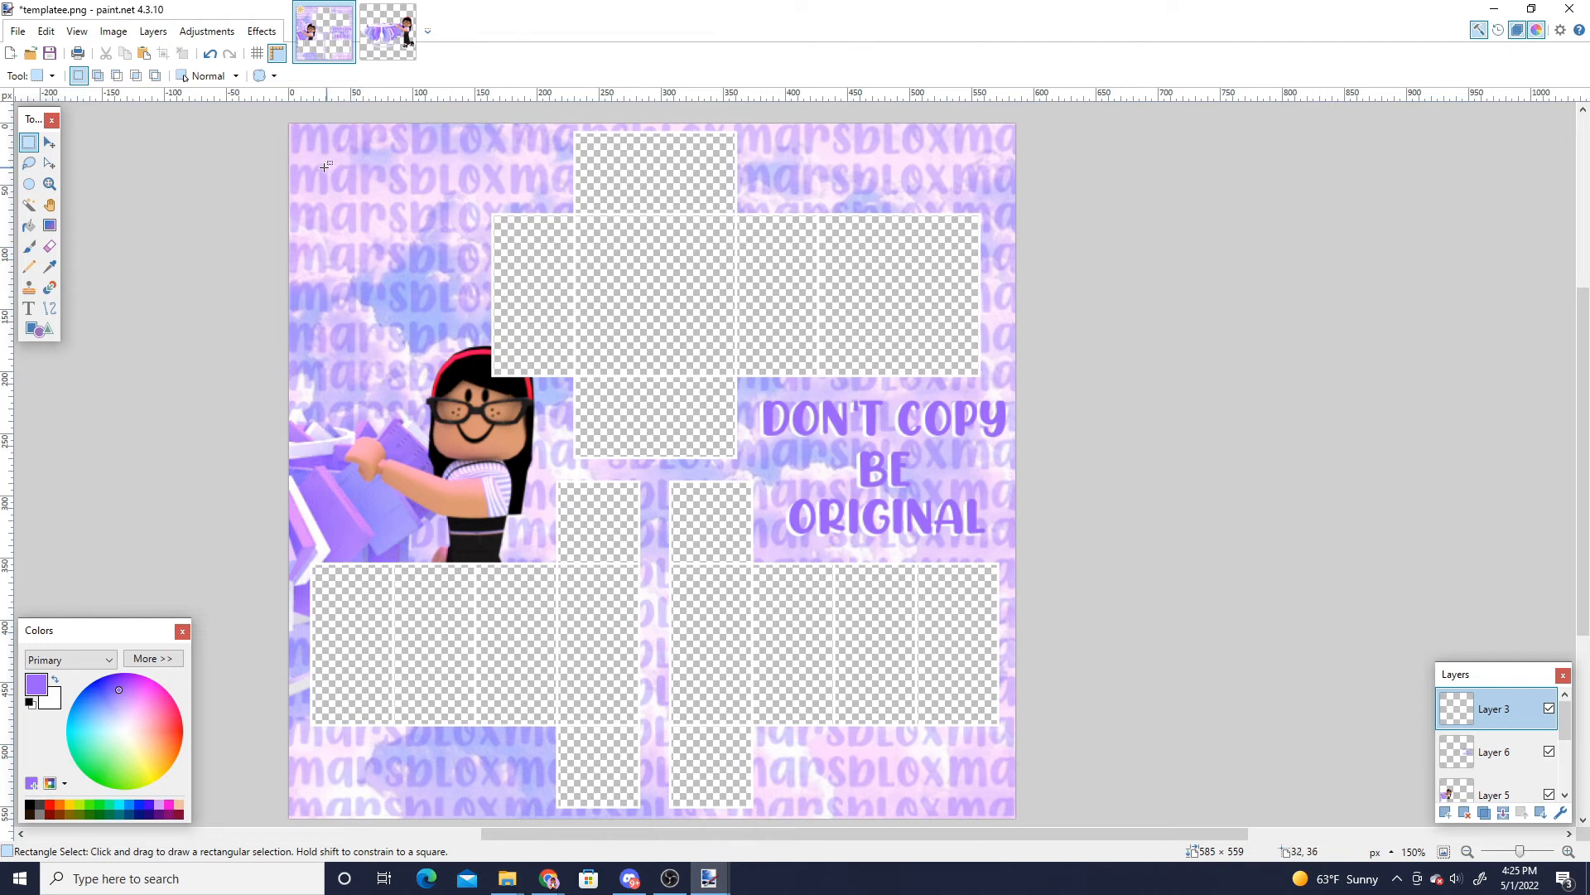
- Save the shirt as a PNG named custom template in the my templates folder, flattening the image
{"action": "left_click", "coordinate": [17, 30]}
{"action": "left_click", "coordinate": [73, 158]}
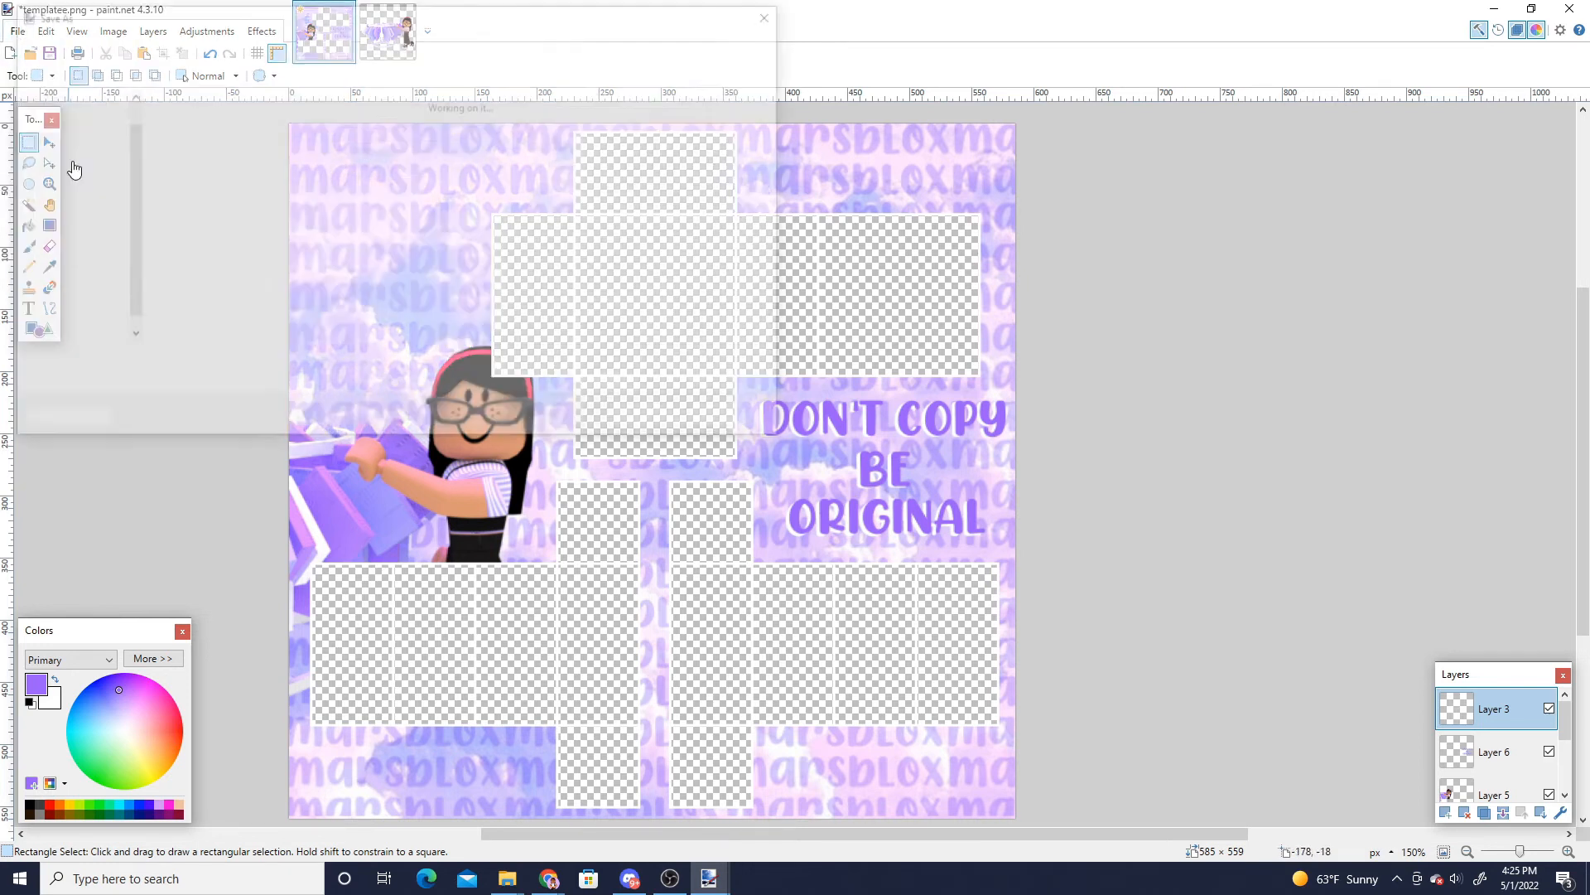
{"action": "scroll", "coordinate": [96, 244], "scroll_direction": "up", "scroll_amount": 6}
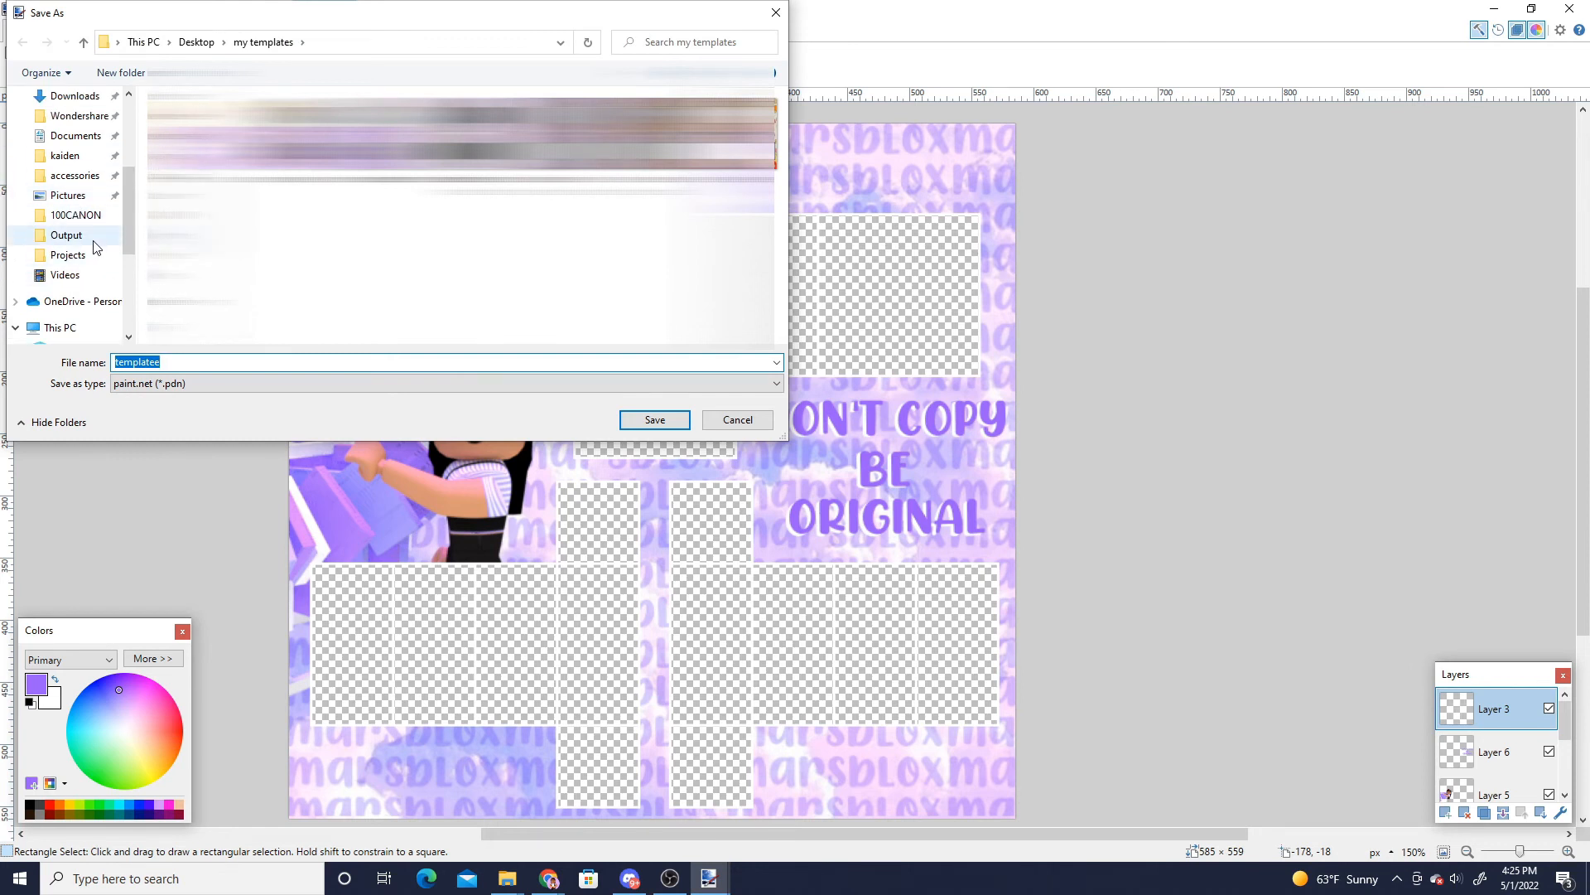
{"action": "left_click", "coordinate": [81, 135]}
{"action": "left_click", "coordinate": [191, 358]}
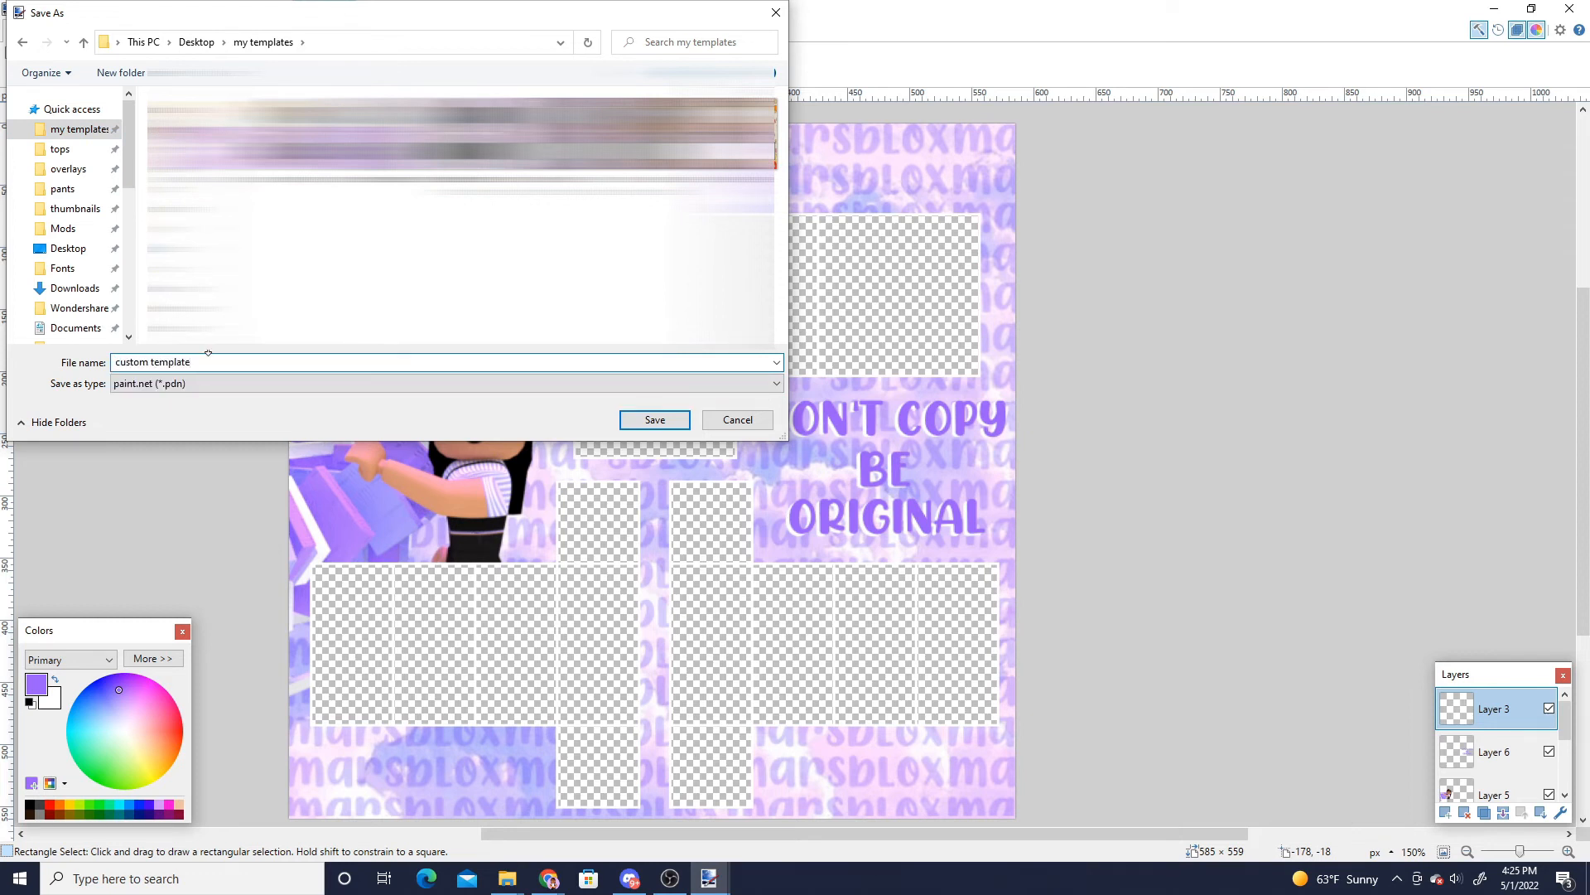
{"action": "left_click", "coordinate": [163, 388]}
{"action": "left_click", "coordinate": [155, 419]}
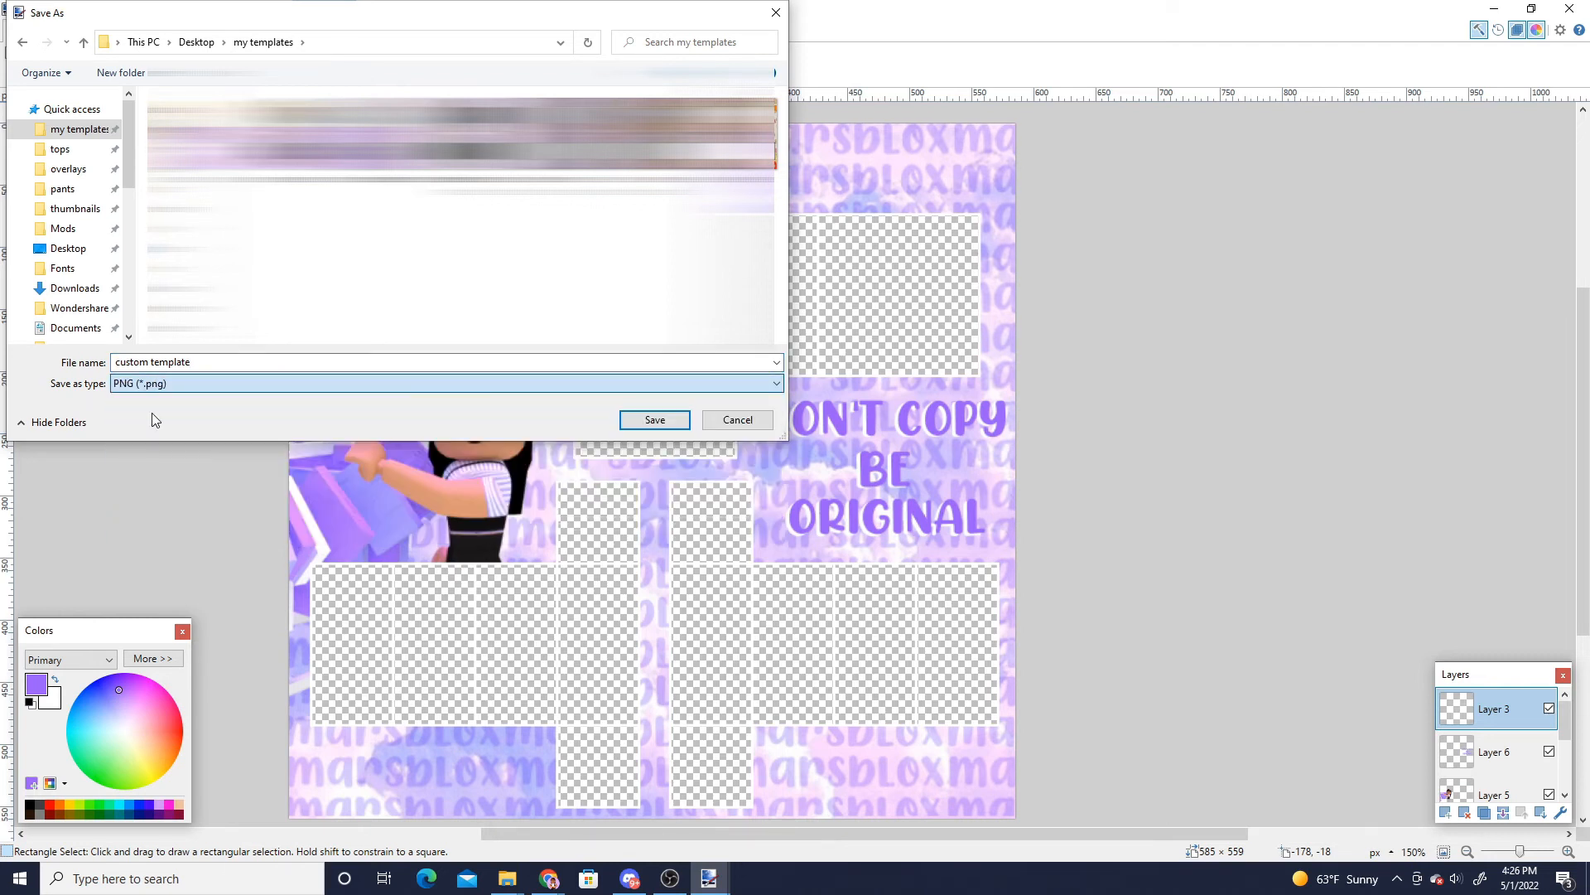
{"action": "left_click", "coordinate": [664, 428]}
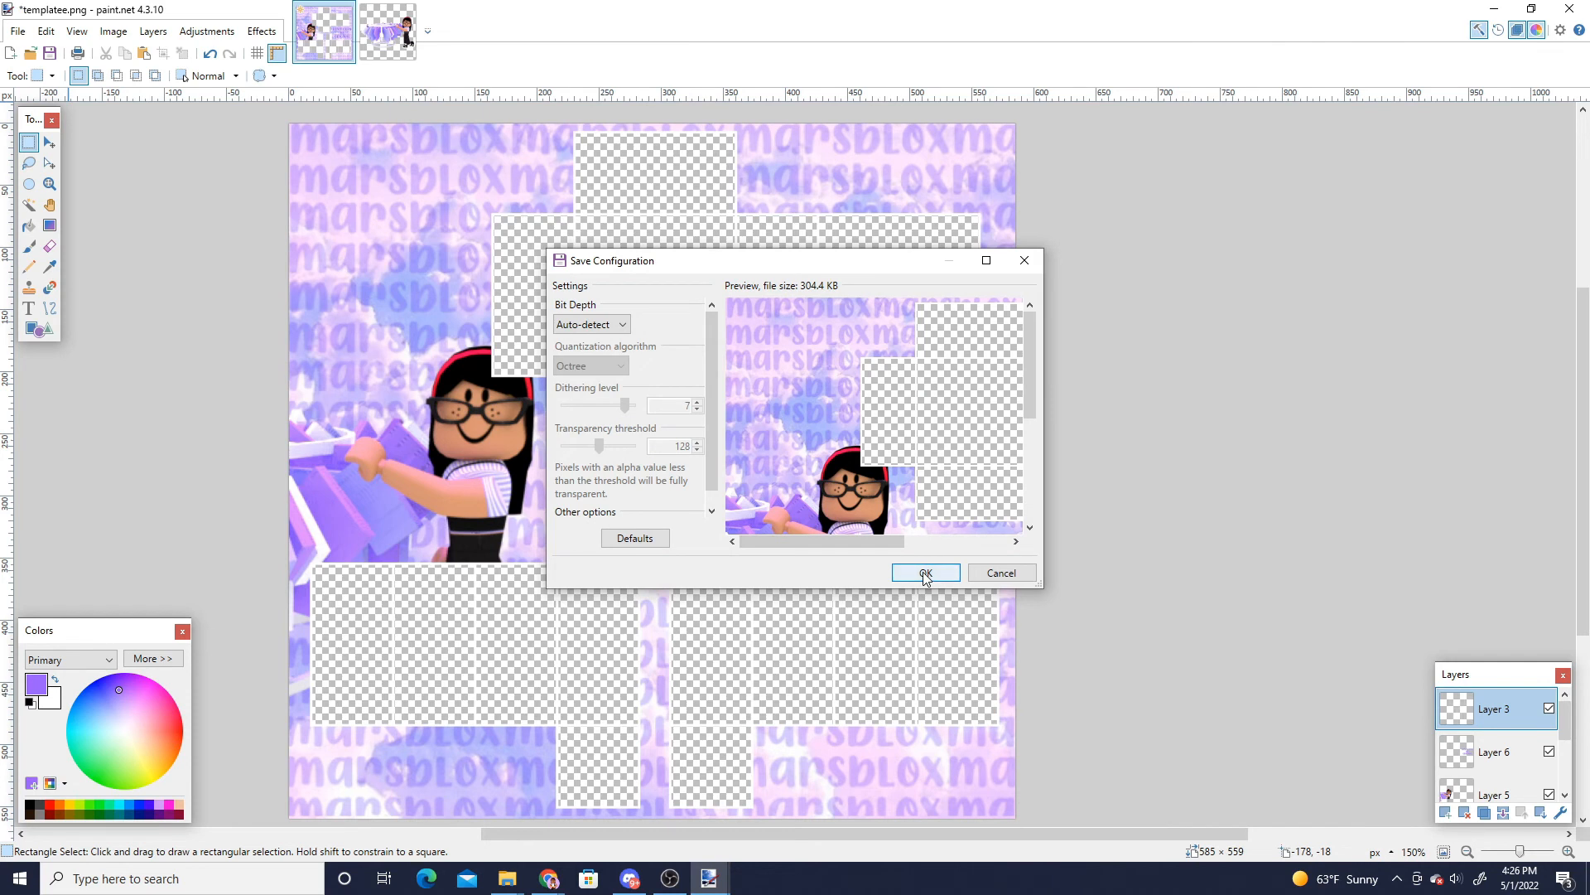
{"action": "left_click", "coordinate": [925, 573]}
{"action": "left_click", "coordinate": [733, 470]}
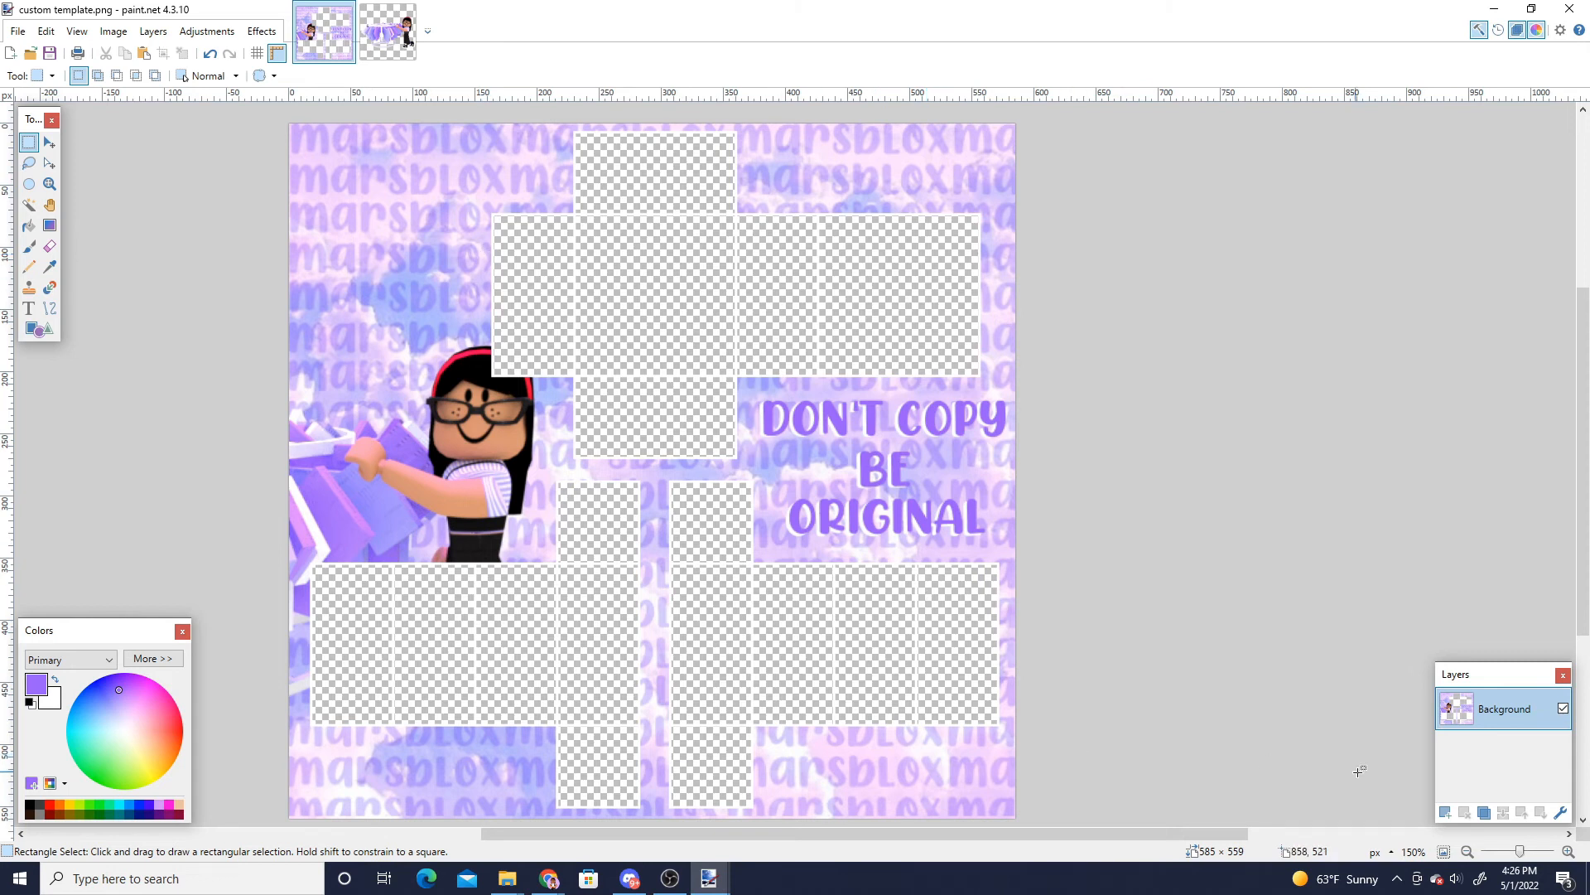
- Add a new layer and fill white rectangles over the upper halves of the shirt's top and bottom panel rows
{"action": "left_click", "coordinate": [1443, 813]}
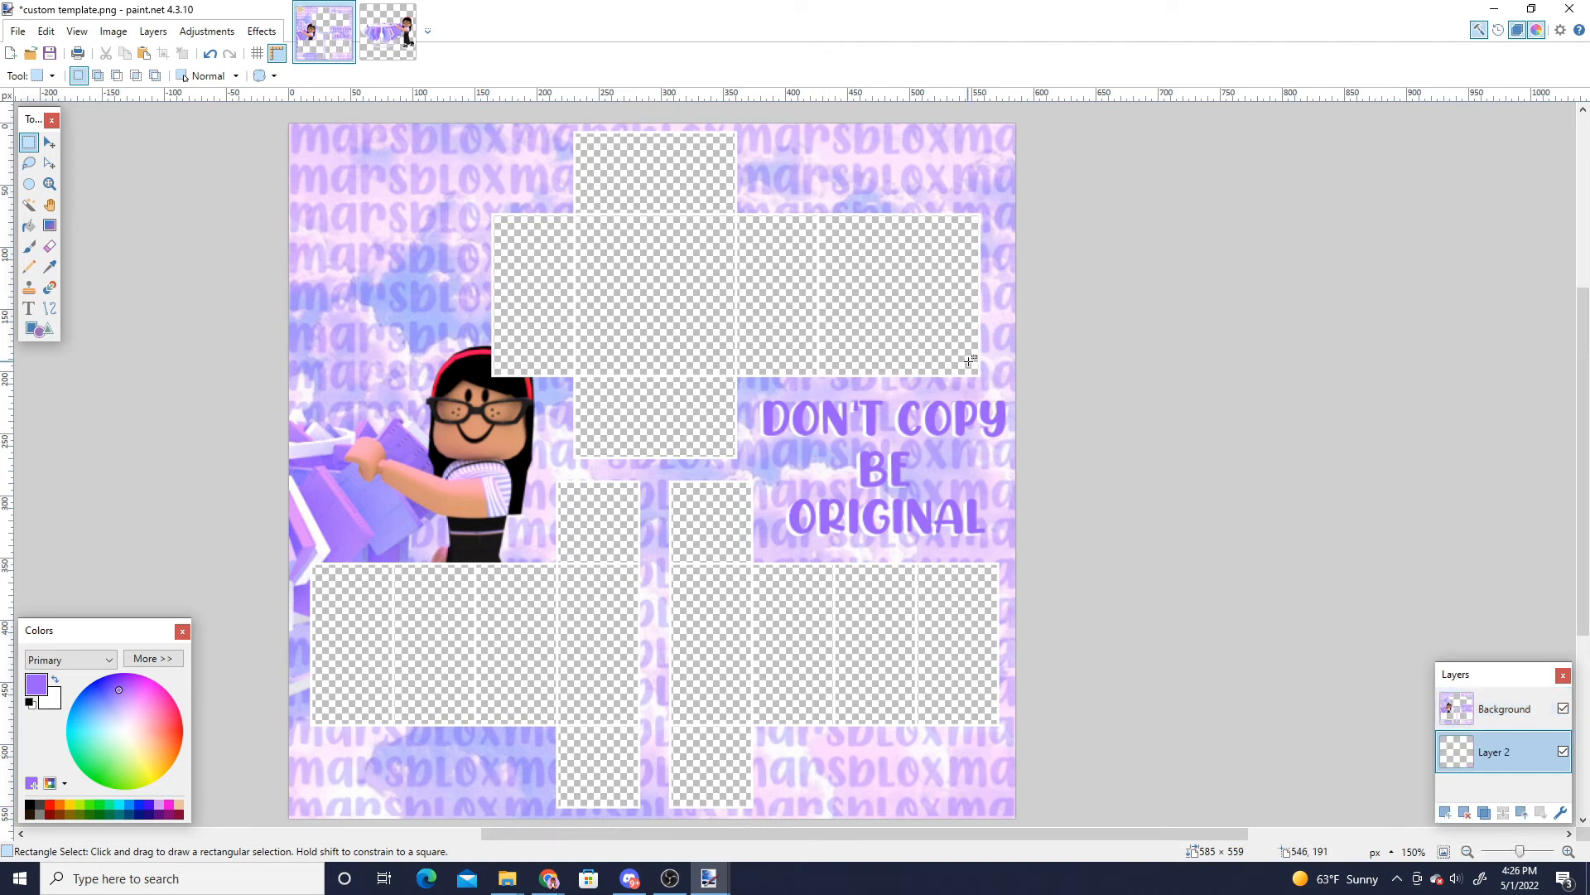
{"action": "left_click_drag", "start_coordinate": [475, 306], "coordinate": [1089, 125]}
{"action": "left_click", "coordinate": [123, 729]}
{"action": "key", "text": "BackSpace"}
{"action": "left_click", "coordinate": [363, 582]}
{"action": "left_click_drag", "start_coordinate": [304, 596], "coordinate": [1059, 477]}
{"action": "key", "text": "BackSpace"}
{"action": "left_click", "coordinate": [1079, 491]}
- Add another layer and draw a dark horizontal line along the lower edge of the upper white area
{"action": "left_click", "coordinate": [1450, 815]}
{"action": "key", "text": "o"}
{"action": "key", "text": "ctrl+plus"}
{"action": "key", "text": "ctrl+plus"}
{"action": "scroll", "coordinate": [795, 497], "scroll_direction": "up", "scroll_amount": 4}
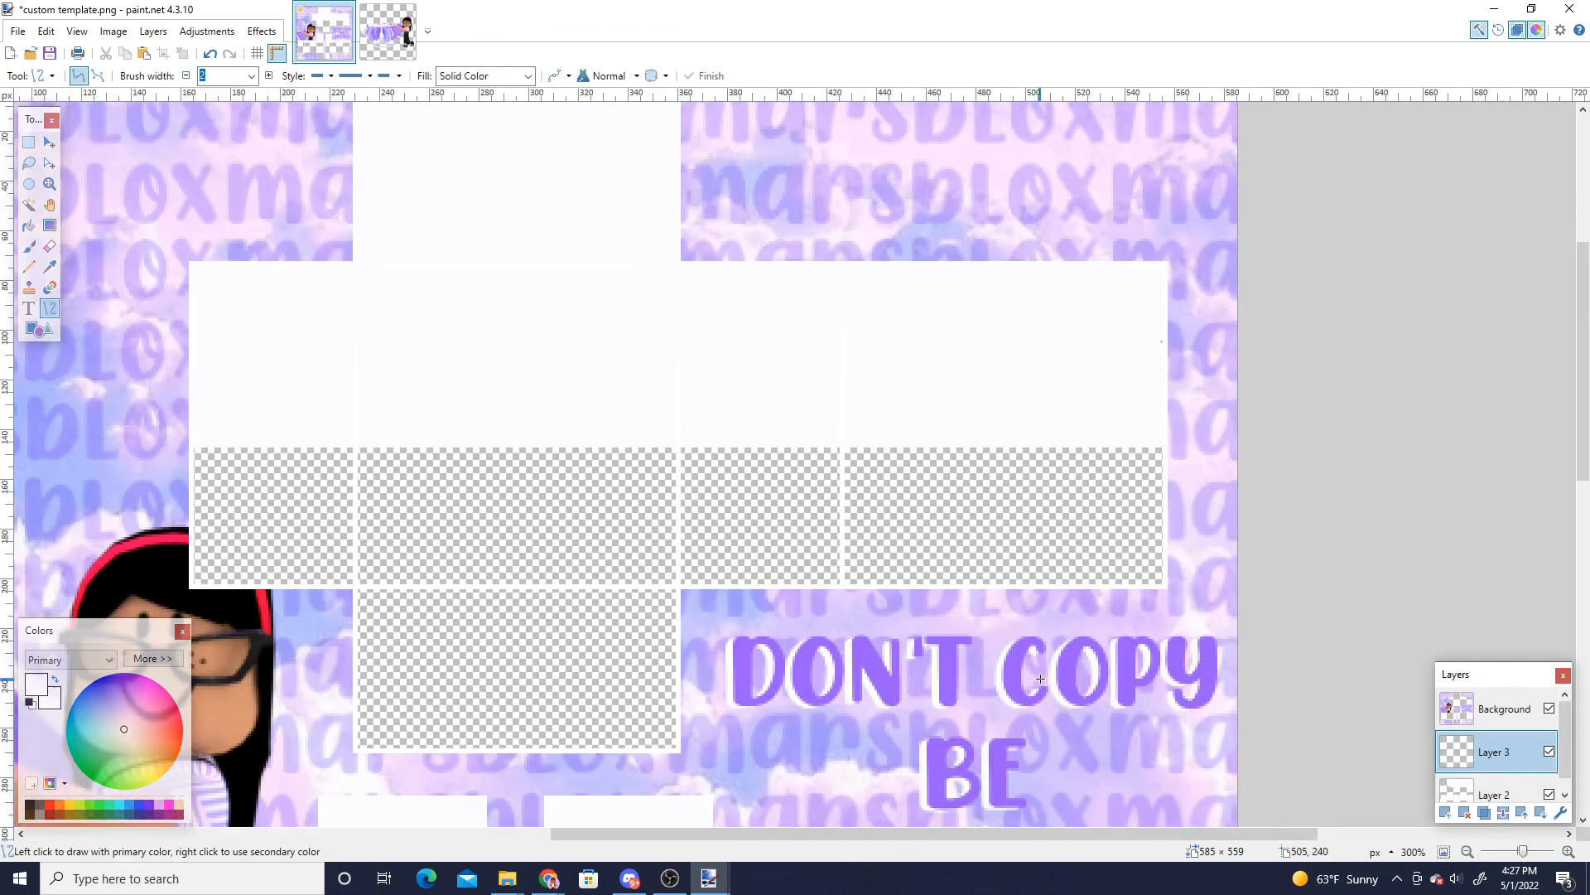
{"action": "key", "text": "ctrl+z"}
{"action": "left_click_drag", "start_coordinate": [886, 832], "coordinate": [702, 830]}
{"action": "scroll", "coordinate": [696, 745], "scroll_direction": "down", "scroll_amount": 3}
{"action": "scroll", "coordinate": [662, 729], "scroll_direction": "up", "scroll_amount": 4}
{"action": "left_click", "coordinate": [29, 803]}
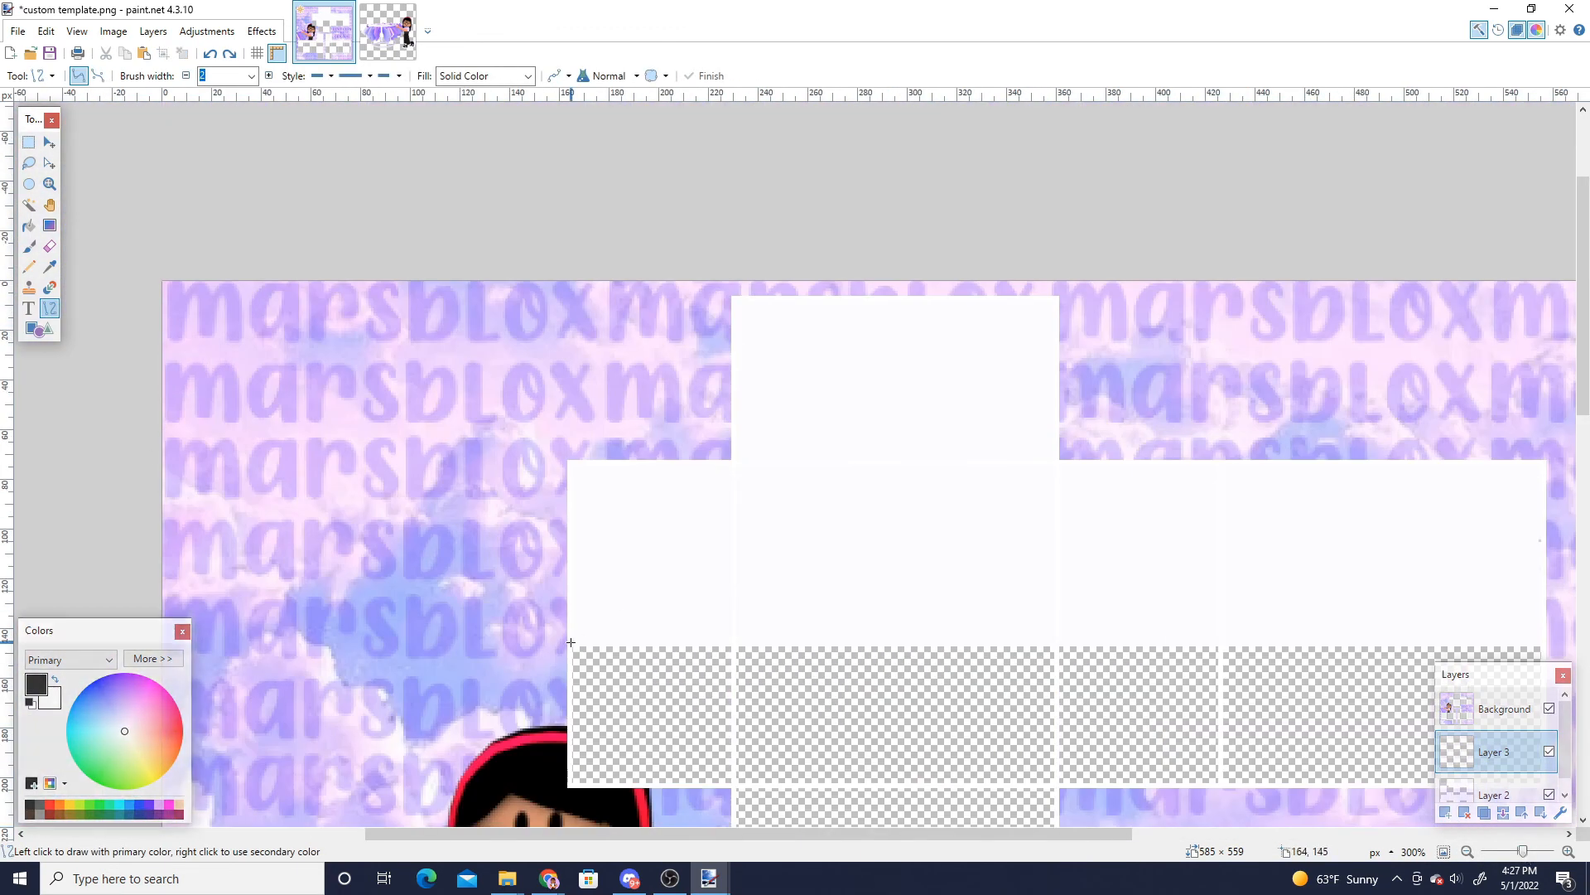
{"action": "left_click_drag", "start_coordinate": [566, 643], "coordinate": [1579, 643]}
{"action": "scroll", "coordinate": [994, 538], "scroll_direction": "down", "scroll_amount": 8}
{"action": "scroll", "coordinate": [154, 428], "scroll_direction": "up", "scroll_amount": 8}
- Apply a blur effect to the line and set its layer opacity to 23
{"action": "left_click", "coordinate": [261, 30]}
{"action": "left_click", "coordinate": [381, 95]}
{"action": "left_click_drag", "start_coordinate": [673, 429], "coordinate": [675, 430]}
{"action": "left_click", "coordinate": [820, 464]}
{"action": "scroll", "coordinate": [829, 497], "scroll_direction": "up", "scroll_amount": 3}
{"action": "double_click", "coordinate": [1495, 752]}
{"action": "left_click_drag", "start_coordinate": [832, 482], "coordinate": [700, 484]}
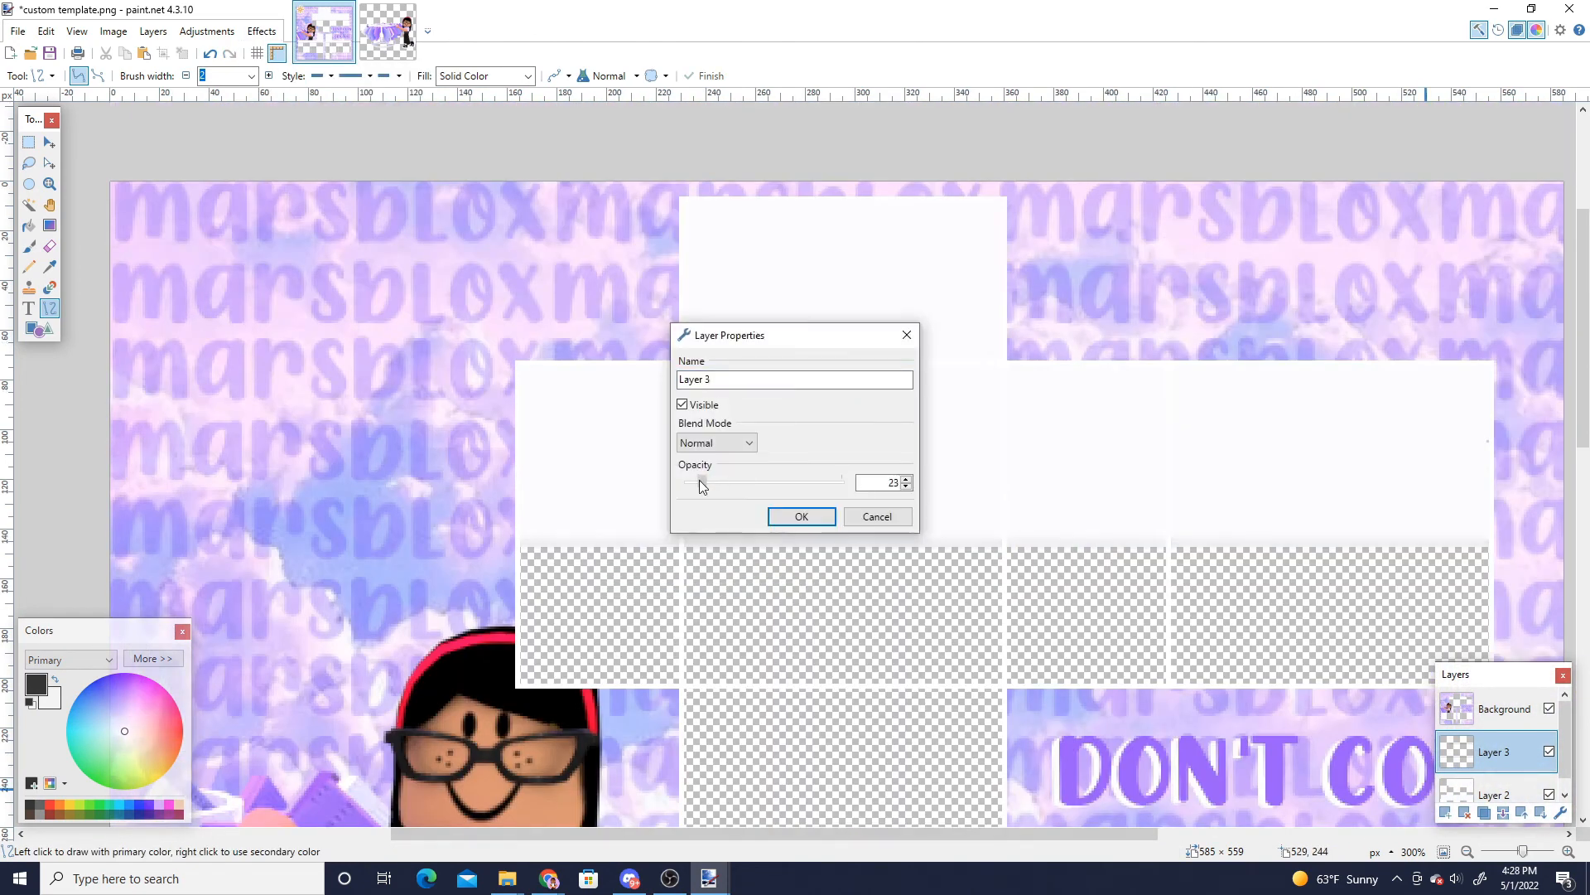
{"action": "left_click", "coordinate": [805, 517]}
{"action": "scroll", "coordinate": [916, 597], "scroll_direction": "down", "scroll_amount": 6}
{"action": "scroll", "coordinate": [916, 597], "scroll_direction": "up", "scroll_amount": 6}
{"action": "scroll", "coordinate": [1178, 686], "scroll_direction": "down", "scroll_amount": 4}
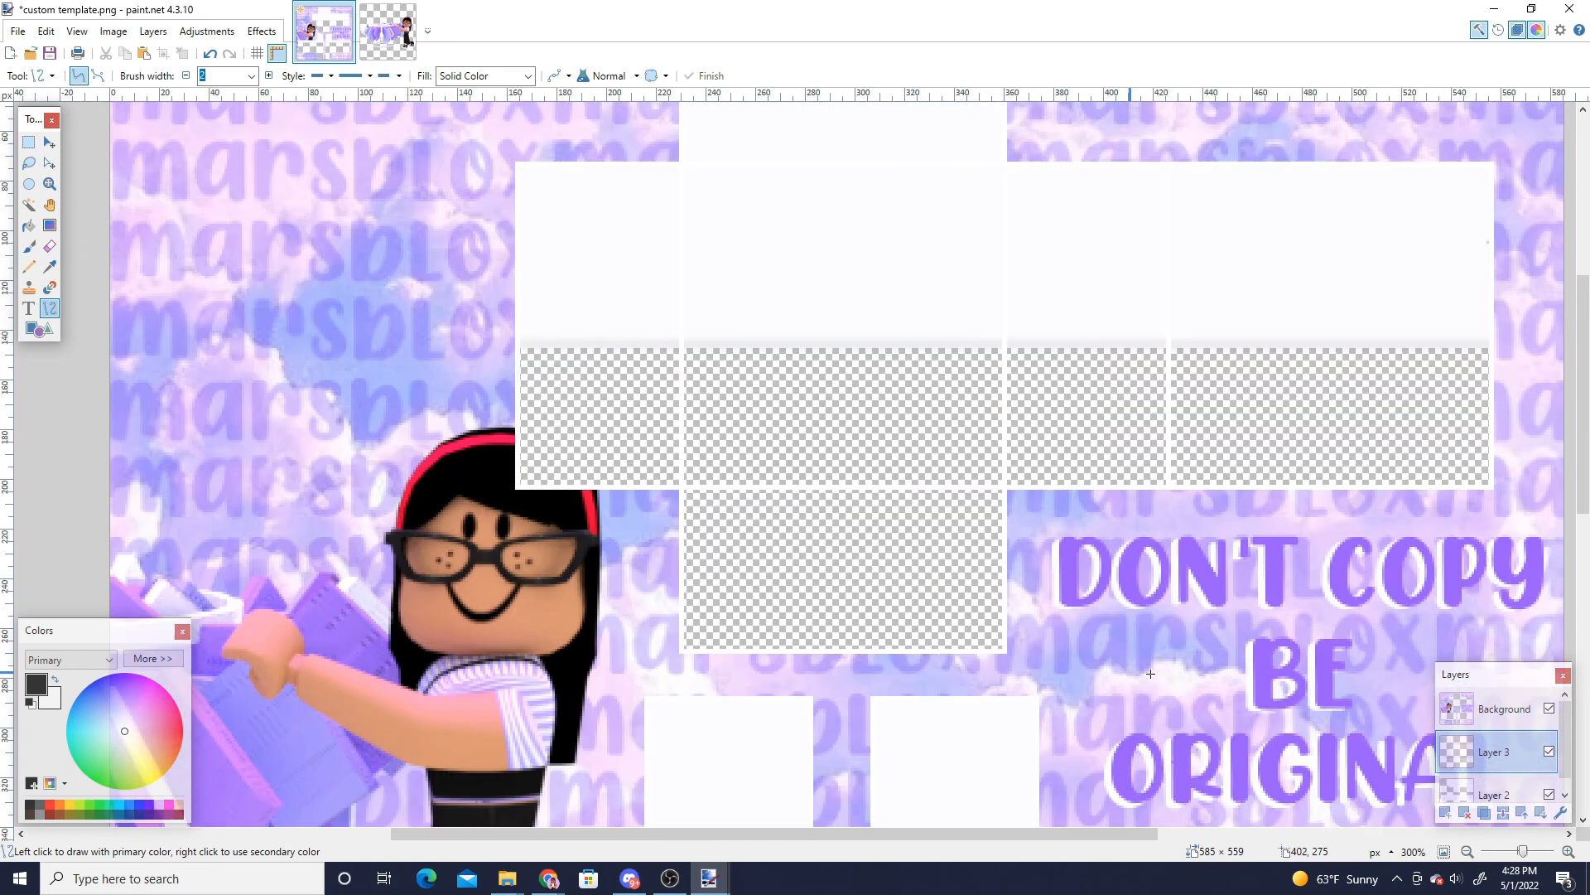
- Merge the shading layer down and nudge the selected white area slightly upward
{"action": "left_click", "coordinate": [1503, 812]}
{"action": "left_click", "coordinate": [29, 143]}
{"action": "left_click_drag", "start_coordinate": [505, 467], "coordinate": [1535, 276]}
{"action": "left_click", "coordinate": [50, 143]}
{"action": "left_click_drag", "start_coordinate": [1020, 466], "coordinate": [1022, 452]}
{"action": "left_click", "coordinate": [29, 143]}
{"action": "left_click_drag", "start_coordinate": [585, 341], "coordinate": [608, 354]}
{"action": "left_click", "coordinate": [1568, 851]}
{"action": "left_click", "coordinate": [1568, 852]}
{"action": "scroll", "coordinate": [795, 464], "scroll_direction": "up", "scroll_amount": 3}
{"action": "left_click", "coordinate": [618, 270]}
{"action": "mouse_move", "coordinate": [615, 274]}
{"action": "left_mouse_down"}
{"action": "mouse_move", "coordinate": [817, 612]}
{"action": "mouse_move", "coordinate": [863, 610]}
{"action": "left_mouse_up"}
{"action": "left_click", "coordinate": [609, 617]}
{"action": "left_click_drag", "start_coordinate": [609, 617], "coordinate": [879, 270]}
{"action": "left_click", "coordinate": [991, 464]}
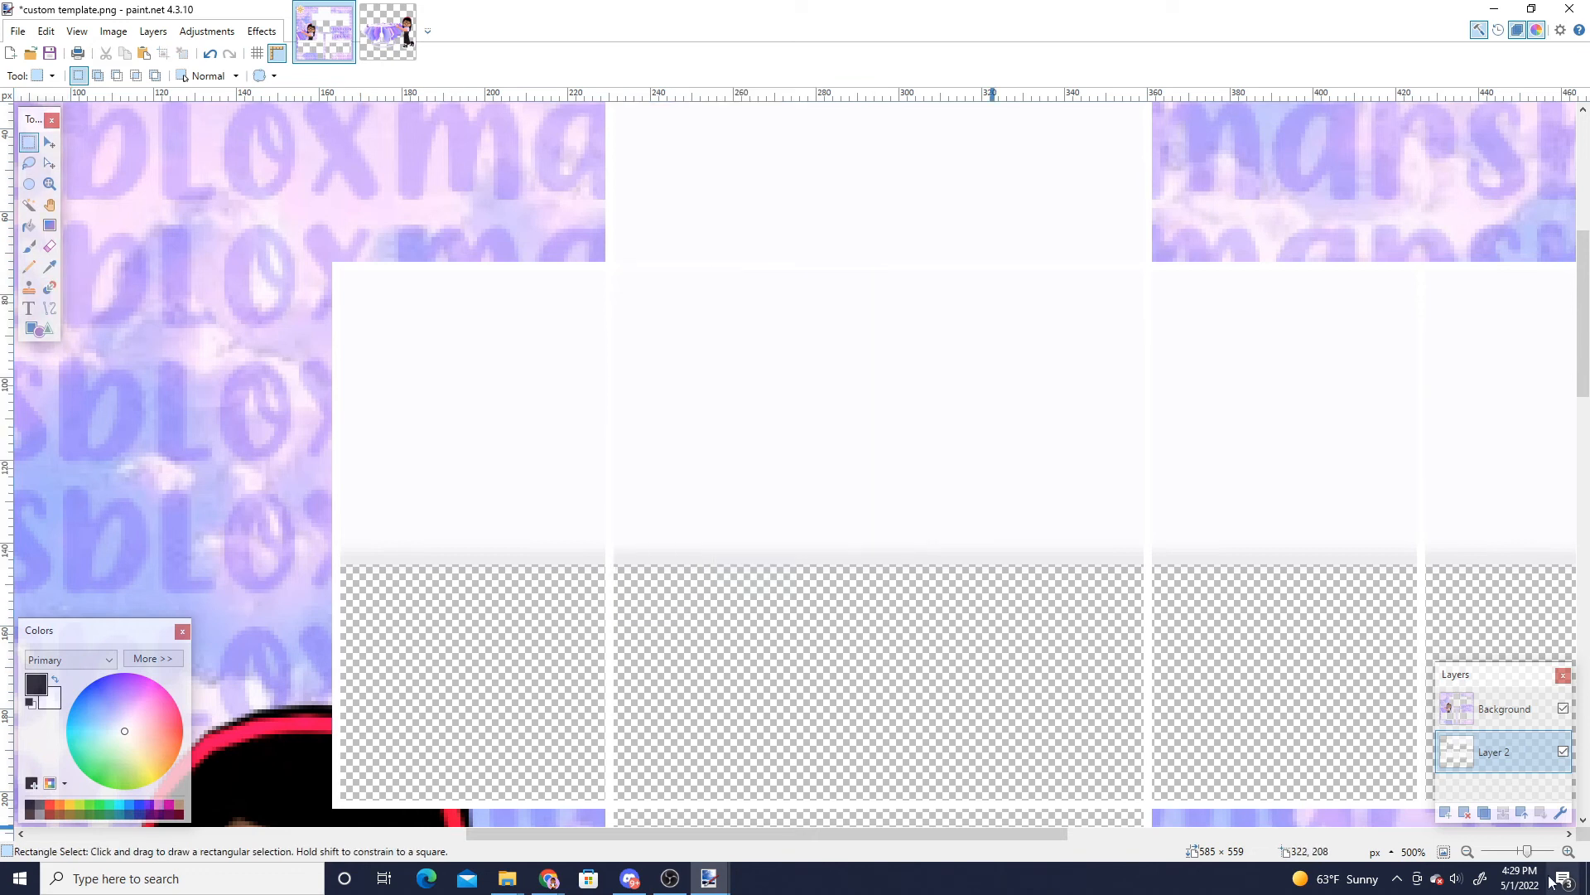
- Cut a circular neck hole out of the white area on the shirt's top panel using an ellipse selection
{"action": "scroll", "coordinate": [1015, 452], "scroll_direction": "up", "scroll_amount": 1}
{"action": "scroll", "coordinate": [912, 414], "scroll_direction": "up", "scroll_amount": 1}
{"action": "left_click", "coordinate": [29, 184]}
{"action": "scroll", "coordinate": [832, 331], "scroll_direction": "up", "scroll_amount": 1}
{"action": "left_click_drag", "start_coordinate": [833, 330], "coordinate": [996, 495]}
{"action": "left_click", "coordinate": [50, 143]}
{"action": "left_click", "coordinate": [50, 163]}
{"action": "left_click_drag", "start_coordinate": [916, 373], "coordinate": [894, 315]}
{"action": "left_click_drag", "start_coordinate": [936, 398], "coordinate": [987, 390]}
{"action": "left_click", "coordinate": [105, 54]}
- On a new layer, draw an ellipse outline around the neck hole, adjust it, and lower that layer's opacity
{"action": "left_click", "coordinate": [1446, 812]}
{"action": "left_click", "coordinate": [39, 329]}
{"action": "mouse_move", "coordinate": [813, 290]}
{"action": "left_mouse_down"}
{"action": "mouse_move", "coordinate": [1005, 507]}
{"action": "mouse_move", "coordinate": [986, 479]}
{"action": "left_mouse_up"}
{"action": "left_click_drag", "start_coordinate": [815, 386], "coordinate": [804, 386]}
{"action": "left_click_drag", "start_coordinate": [899, 290], "coordinate": [898, 296]}
{"action": "left_click_drag", "start_coordinate": [986, 387], "coordinate": [991, 387]}
{"action": "left_click", "coordinate": [220, 31]}
{"action": "left_click", "coordinate": [306, 50]}
{"action": "double_click", "coordinate": [1498, 737]}
{"action": "left_click_drag", "start_coordinate": [841, 483], "coordinate": [706, 483]}
{"action": "left_click", "coordinate": [803, 517]}
- Select the area around the neck hole and nudge it slightly upward, then deselect
{"action": "left_click", "coordinate": [29, 143]}
{"action": "left_click_drag", "start_coordinate": [723, 231], "coordinate": [1071, 528]}
{"action": "left_click", "coordinate": [49, 142]}
{"action": "left_click_drag", "start_coordinate": [899, 232], "coordinate": [899, 225]}
{"action": "left_click", "coordinate": [29, 143]}
{"action": "left_click", "coordinate": [497, 290]}
- Add another layer, draw a second ellipse outline around the neck hole, and lower that layer's opacity
{"action": "left_click", "coordinate": [1446, 812]}
{"action": "left_click", "coordinate": [39, 329]}
{"action": "left_click_drag", "start_coordinate": [812, 285], "coordinate": [1005, 489]}
{"action": "left_click_drag", "start_coordinate": [813, 386], "coordinate": [783, 387]}
{"action": "left_click_drag", "start_coordinate": [894, 489], "coordinate": [895, 509]}
{"action": "left_click_drag", "start_coordinate": [1006, 396], "coordinate": [1016, 397]}
{"action": "left_click_drag", "start_coordinate": [903, 284], "coordinate": [908, 274]}
{"action": "left_click_drag", "start_coordinate": [1016, 392], "coordinate": [1011, 392]}
{"action": "double_click", "coordinate": [1496, 737]}
{"action": "left_click_drag", "start_coordinate": [841, 483], "coordinate": [724, 484]}
{"action": "left_click", "coordinate": [801, 516]}
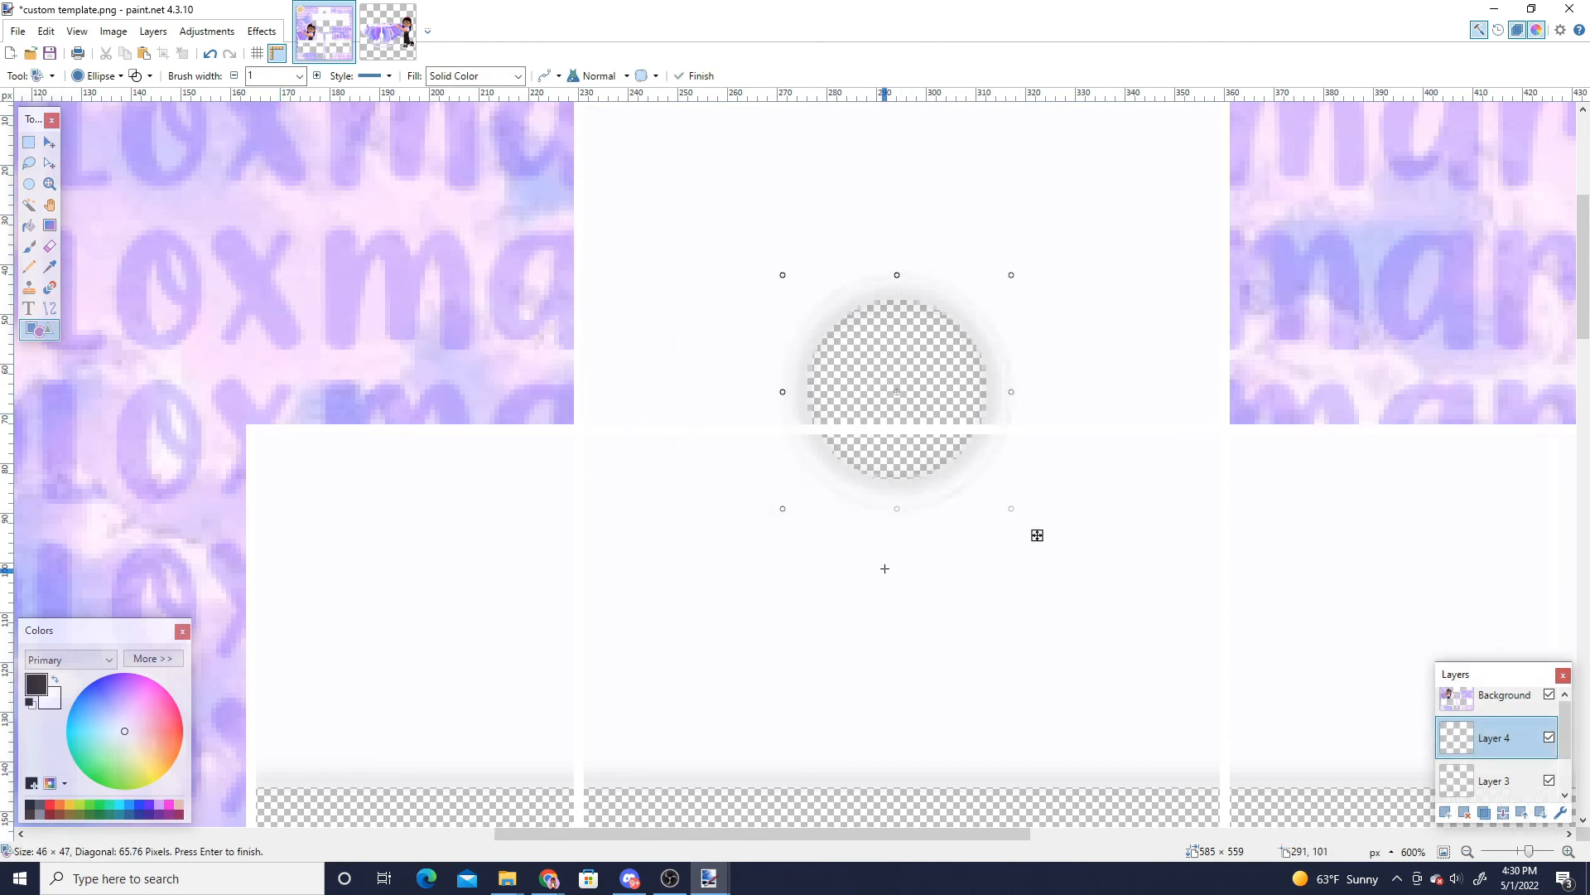
- Draw two horizontal lines across the full width of the shirt's lower panel row with the Line tool
{"action": "left_click", "coordinate": [50, 308]}
{"action": "scroll", "coordinate": [276, 656], "scroll_direction": "down", "scroll_amount": 1}
{"action": "left_click_drag", "start_coordinate": [250, 663], "coordinate": [1570, 664]}
{"action": "scroll", "coordinate": [1566, 660], "scroll_direction": "down", "scroll_amount": 1}
{"action": "scroll", "coordinate": [1565, 660], "scroll_direction": "right", "scroll_amount": 2}
{"action": "left_click_drag", "start_coordinate": [1528, 851], "coordinate": [1523, 856]}
{"action": "scroll", "coordinate": [259, 593], "scroll_direction": "down", "scroll_amount": 5}
{"action": "left_click_drag", "start_coordinate": [260, 593], "coordinate": [1566, 594]}
{"action": "scroll", "coordinate": [1536, 594], "scroll_direction": "up", "scroll_amount": 5}
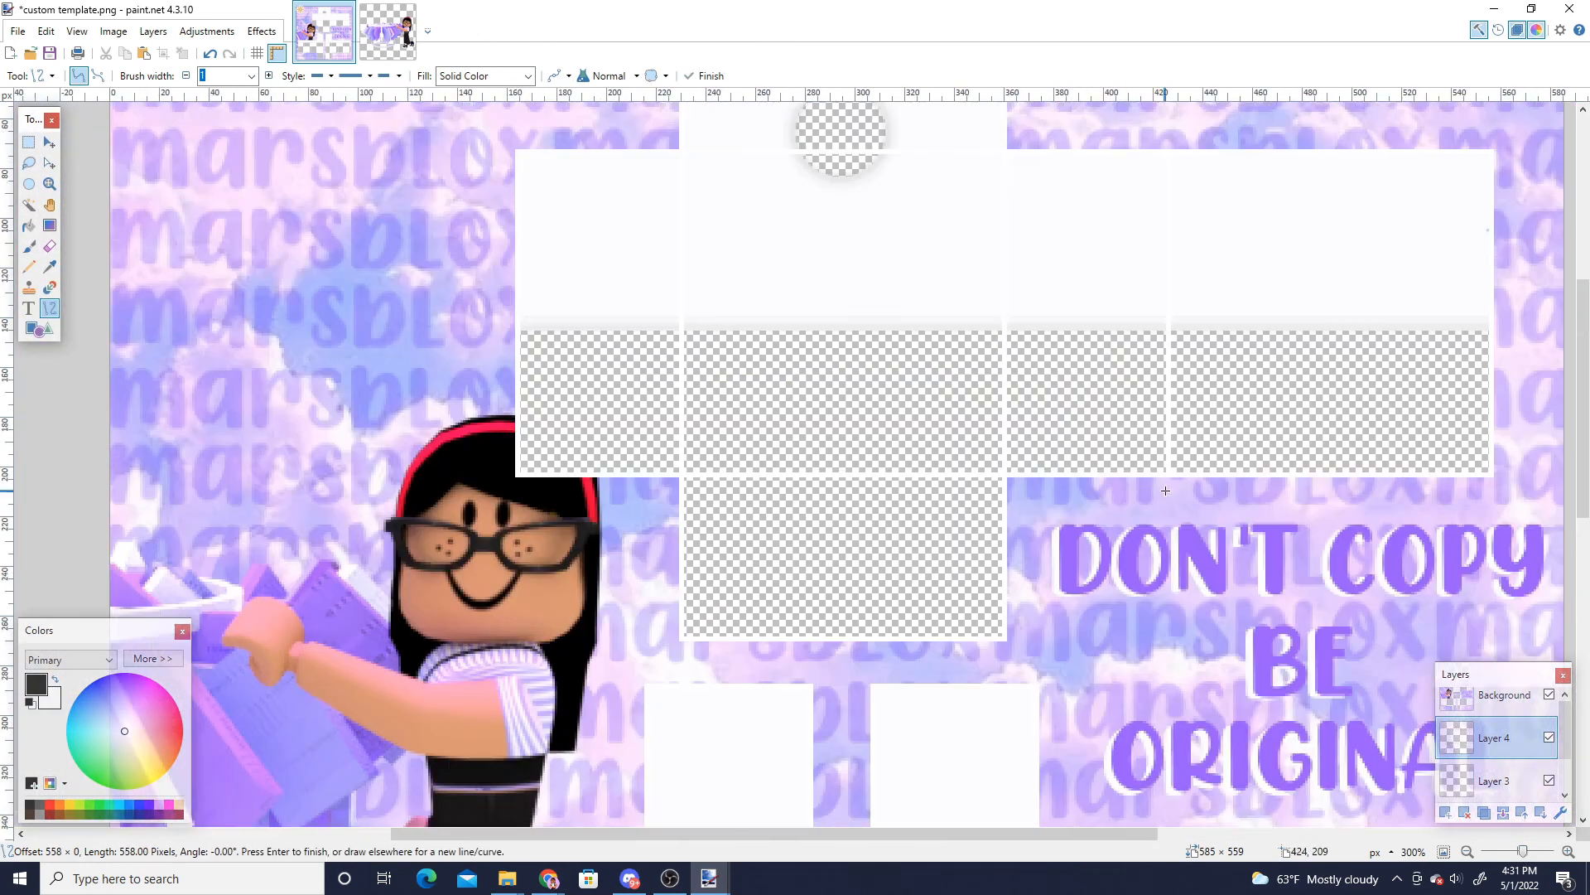
{"action": "left_click", "coordinate": [29, 142]}
{"action": "left_click_drag", "start_coordinate": [1566, 169], "coordinate": [321, 552]}
{"action": "left_click_drag", "start_coordinate": [1499, 528], "coordinate": [1285, 498]}
{"action": "key", "text": "ctrl+d"}
{"action": "left_click", "coordinate": [1446, 812]}
{"action": "left_click_drag", "start_coordinate": [1523, 852], "coordinate": [1519, 851]}
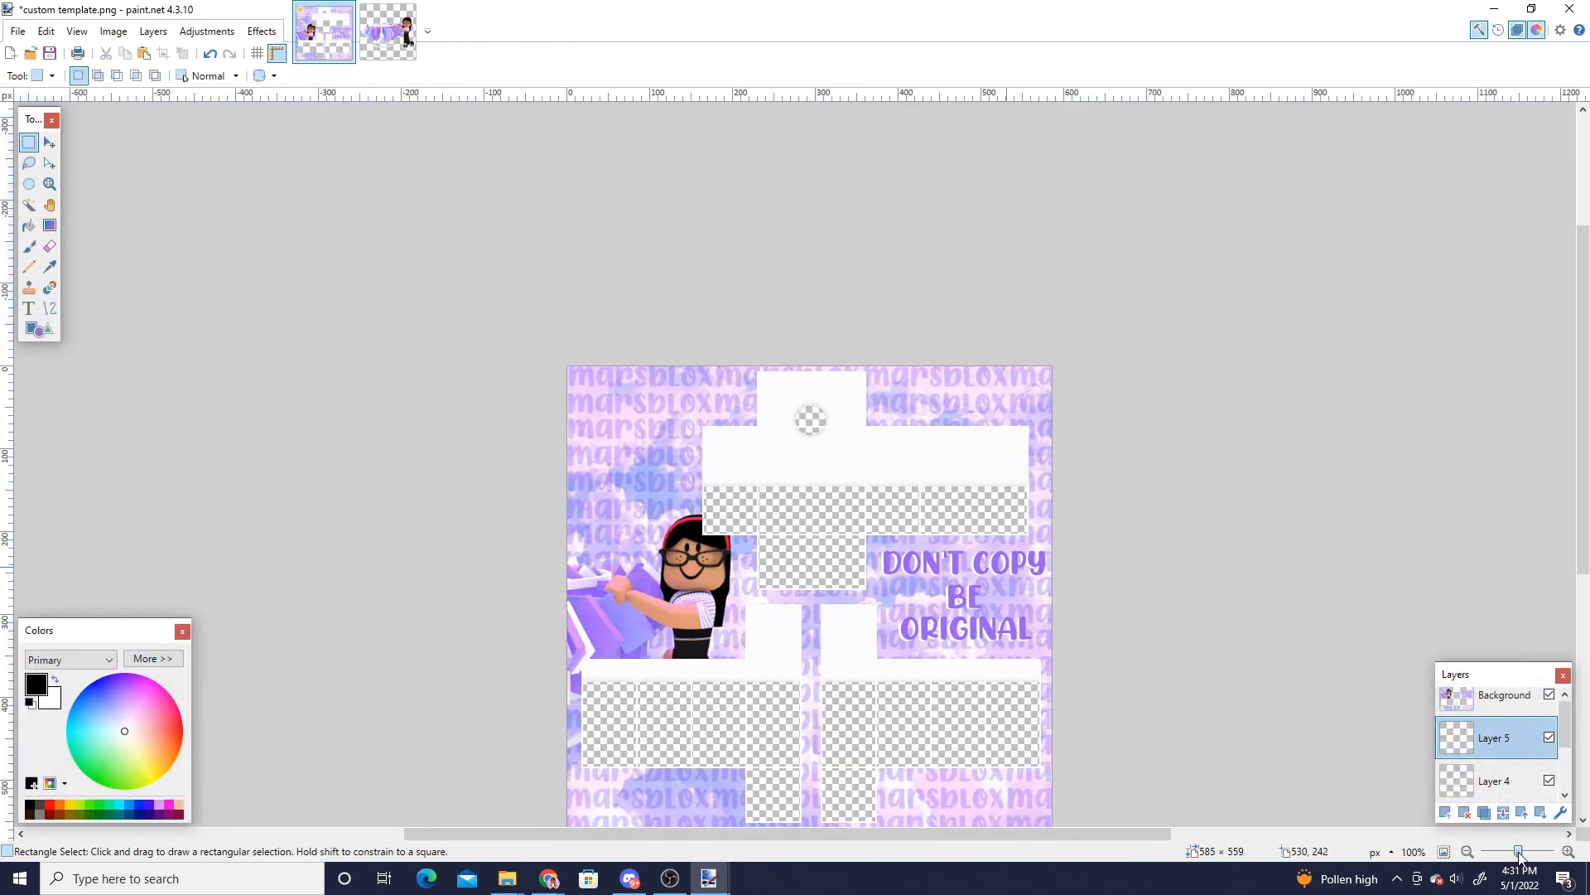
{"action": "scroll", "coordinate": [882, 579], "scroll_direction": "down", "scroll_amount": 1}
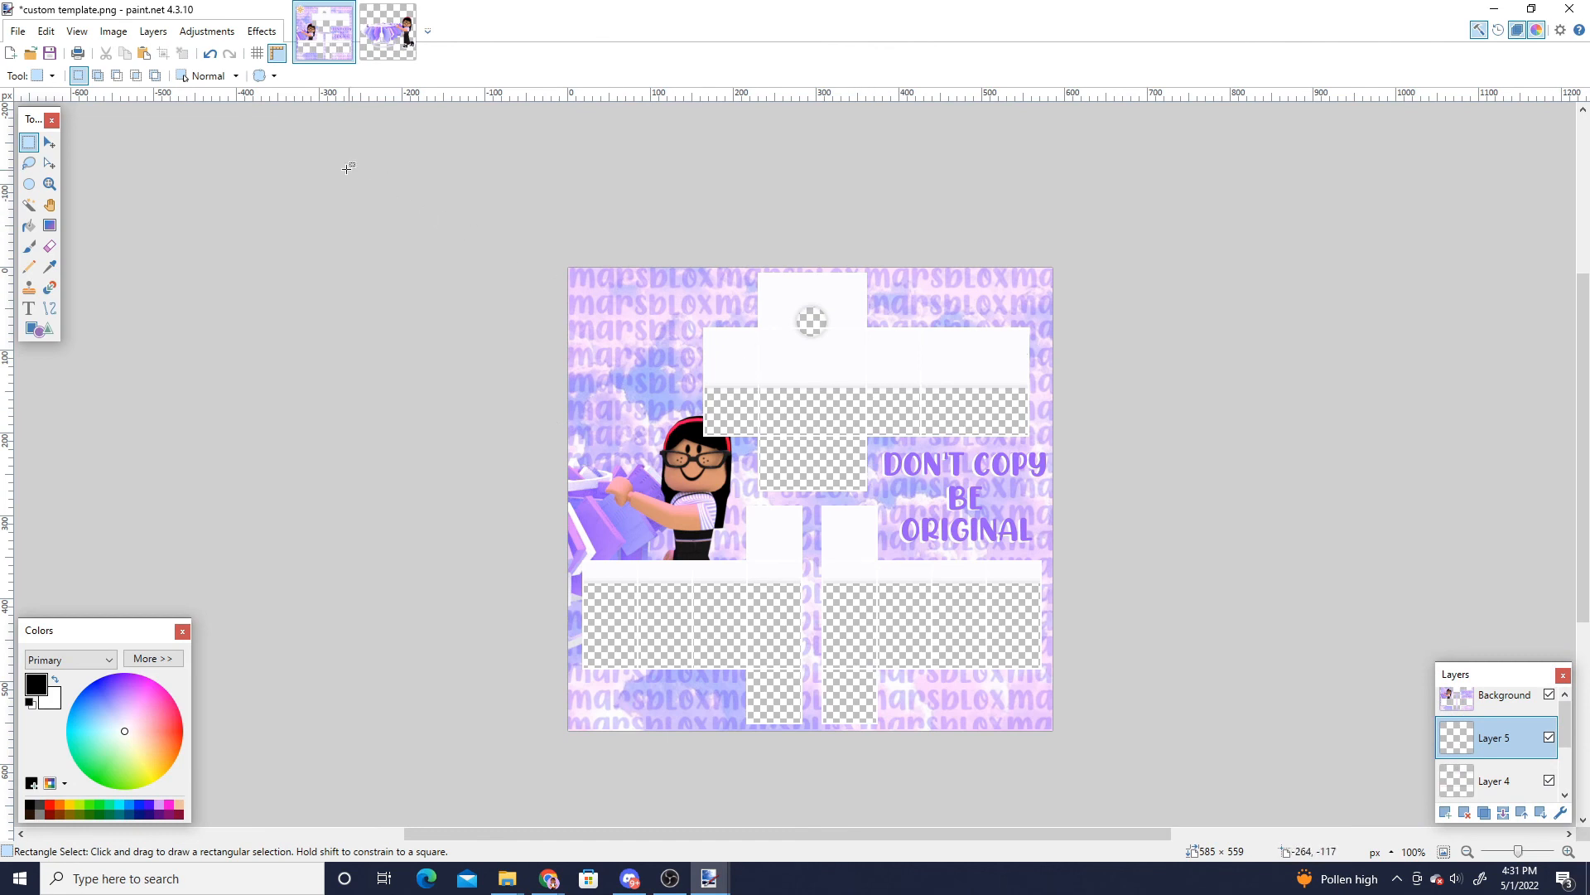
- Save the image as "white croptop" in PNG format, flattening the layers
{"action": "left_click", "coordinate": [18, 30]}
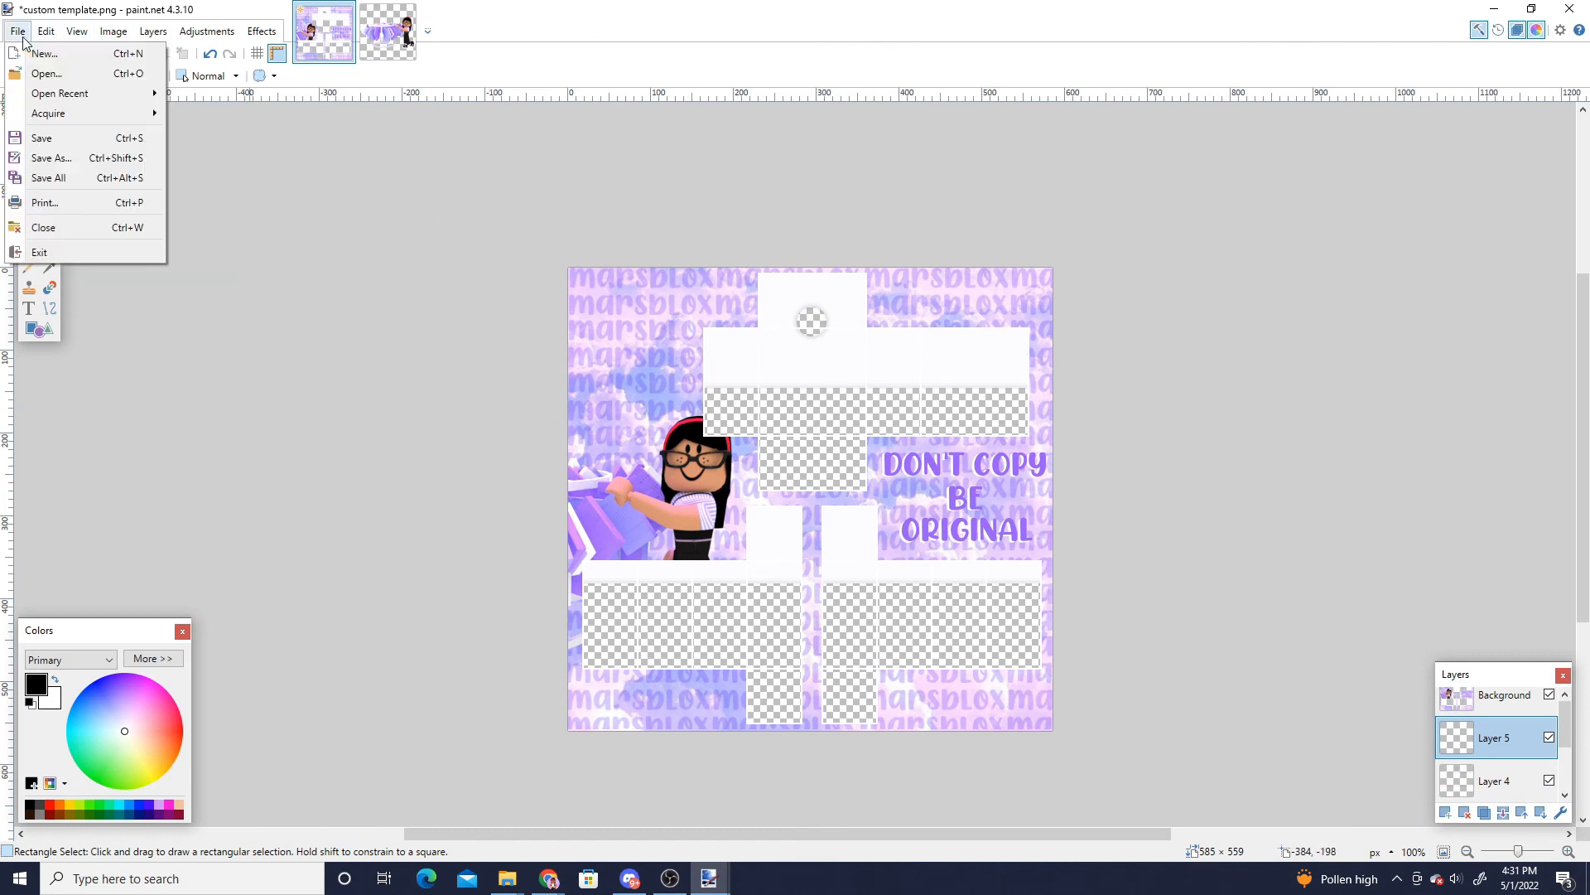
{"action": "left_click", "coordinate": [50, 158]}
{"action": "scroll", "coordinate": [66, 207], "scroll_direction": "up", "scroll_amount": 1}
{"action": "left_click", "coordinate": [59, 149]}
{"action": "left_click", "coordinate": [165, 362]}
{"action": "type", "text": "white crop top"}
{"action": "left_click", "coordinate": [163, 382]}
{"action": "left_click", "coordinate": [153, 413]}
{"action": "left_click", "coordinate": [683, 423]}
{"action": "left_click", "coordinate": [935, 578]}
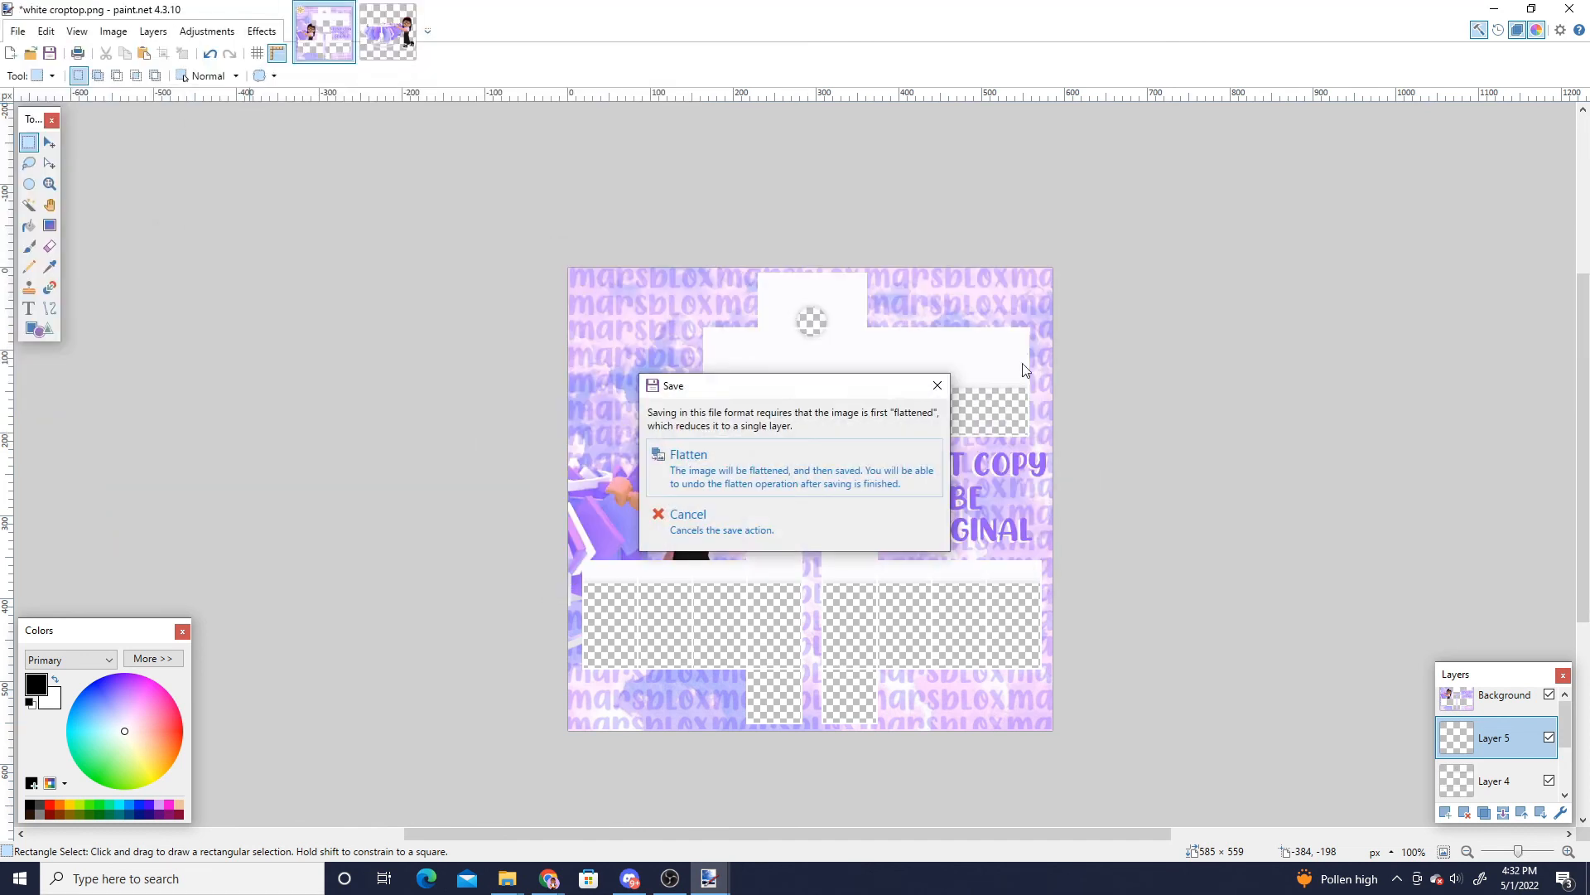
{"action": "left_click", "coordinate": [736, 455]}
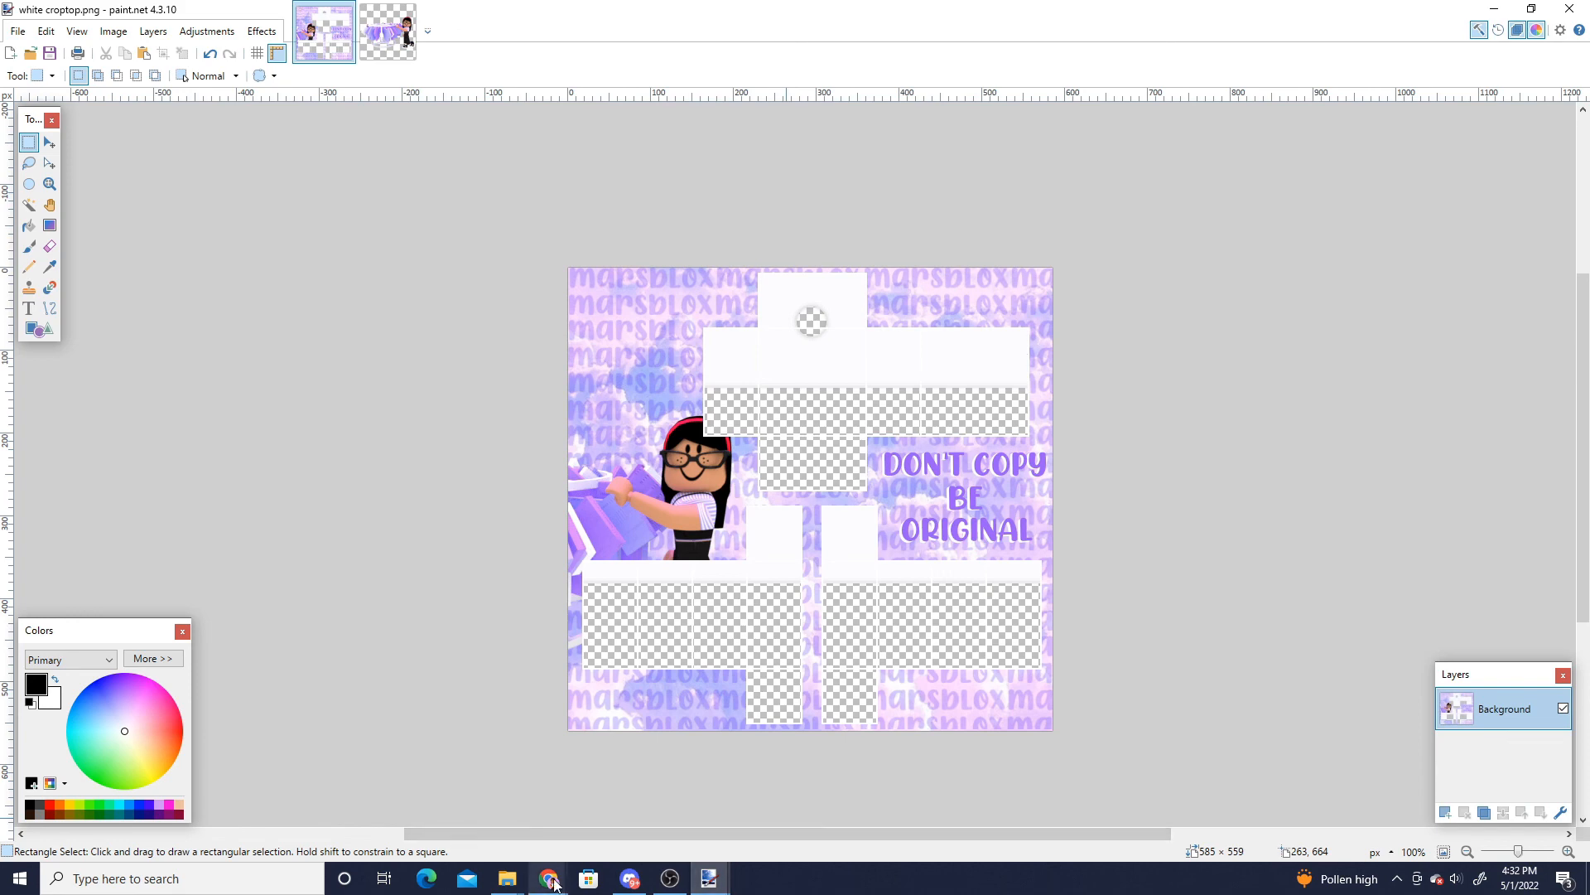
- Switch to the browser and open the Shirts section of the Roblox creations page
{"action": "mouse_move", "coordinate": [548, 878]}
{"action": "left_click", "coordinate": [632, 808]}
{"action": "left_click", "coordinate": [35, 10]}
{"action": "left_click", "coordinate": [497, 102]}
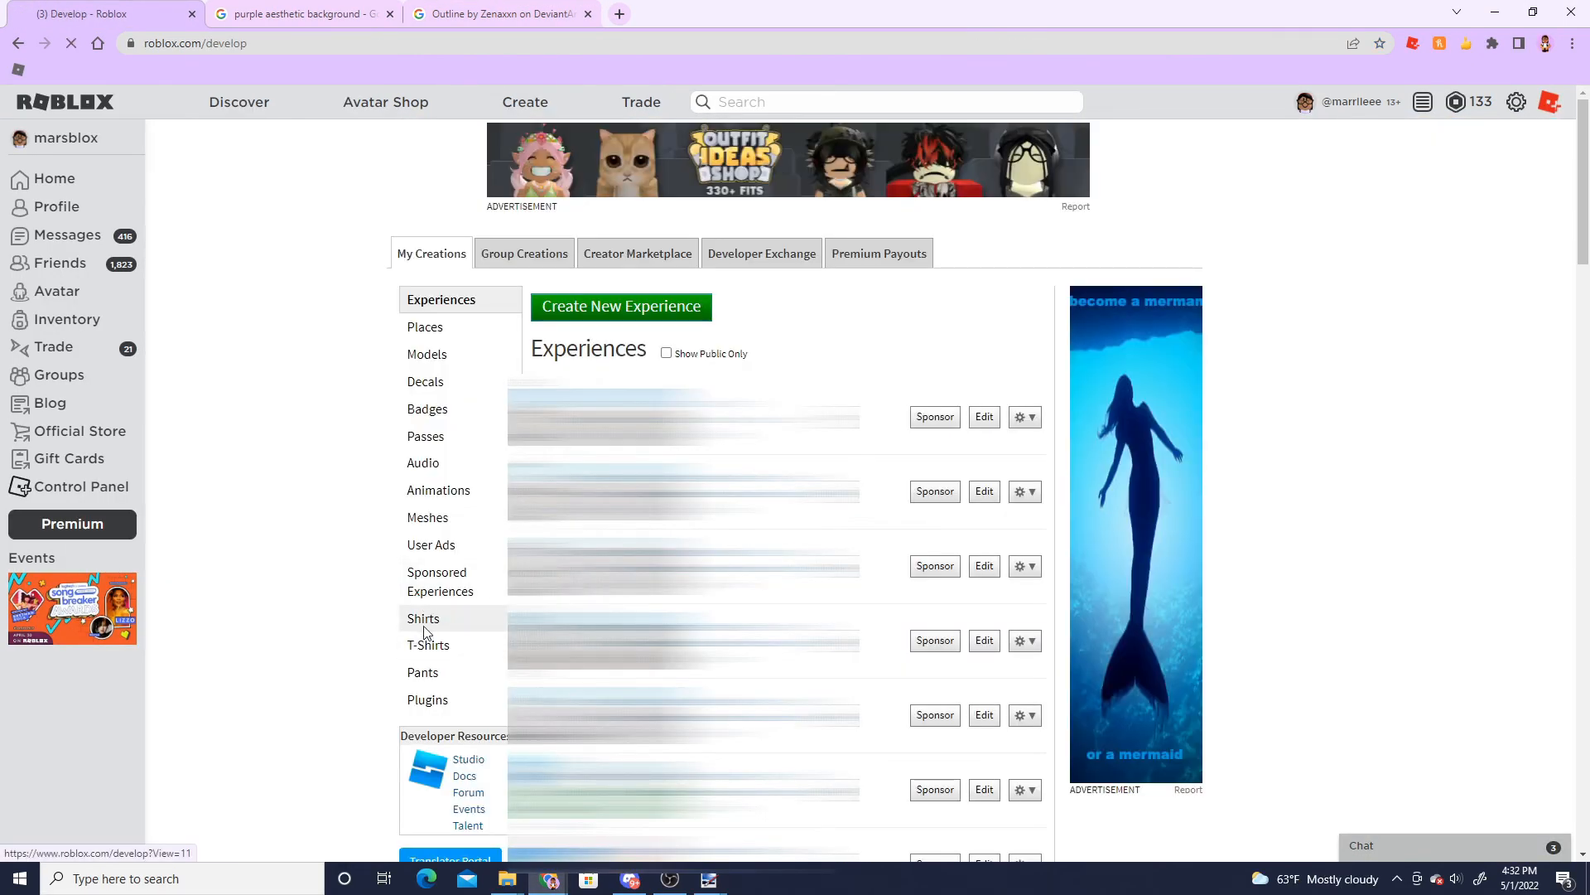
{"action": "left_click", "coordinate": [425, 621]}
- Choose white croptop.png from the tops folder and upload it as a new shirt for 10 Robux
{"action": "left_click", "coordinate": [674, 371]}
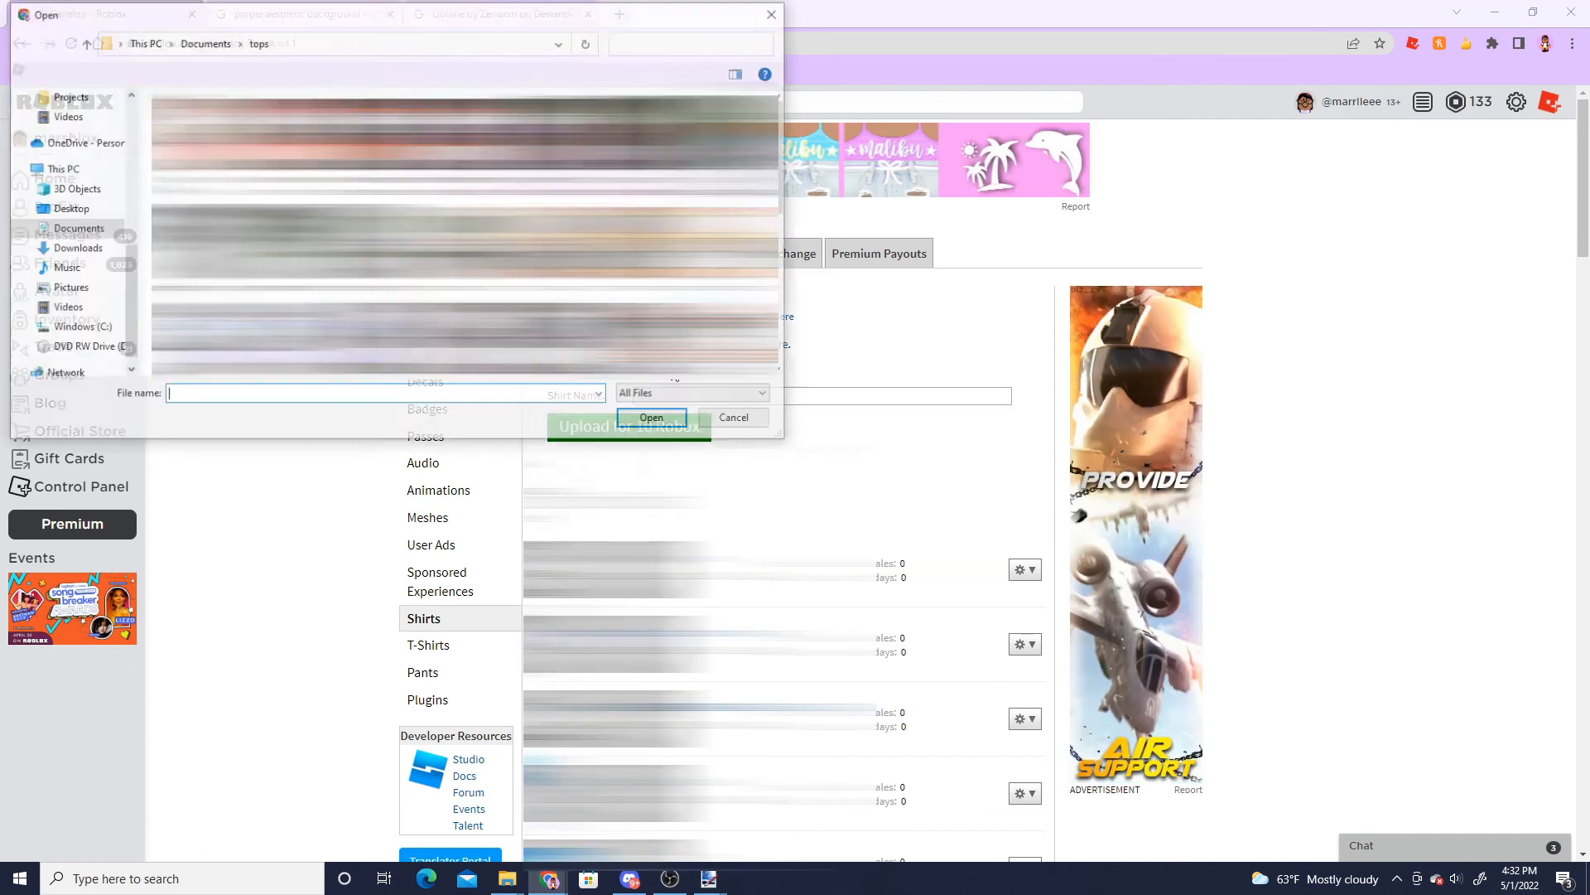
{"action": "scroll", "coordinate": [63, 214], "scroll_direction": "up", "scroll_amount": 5}
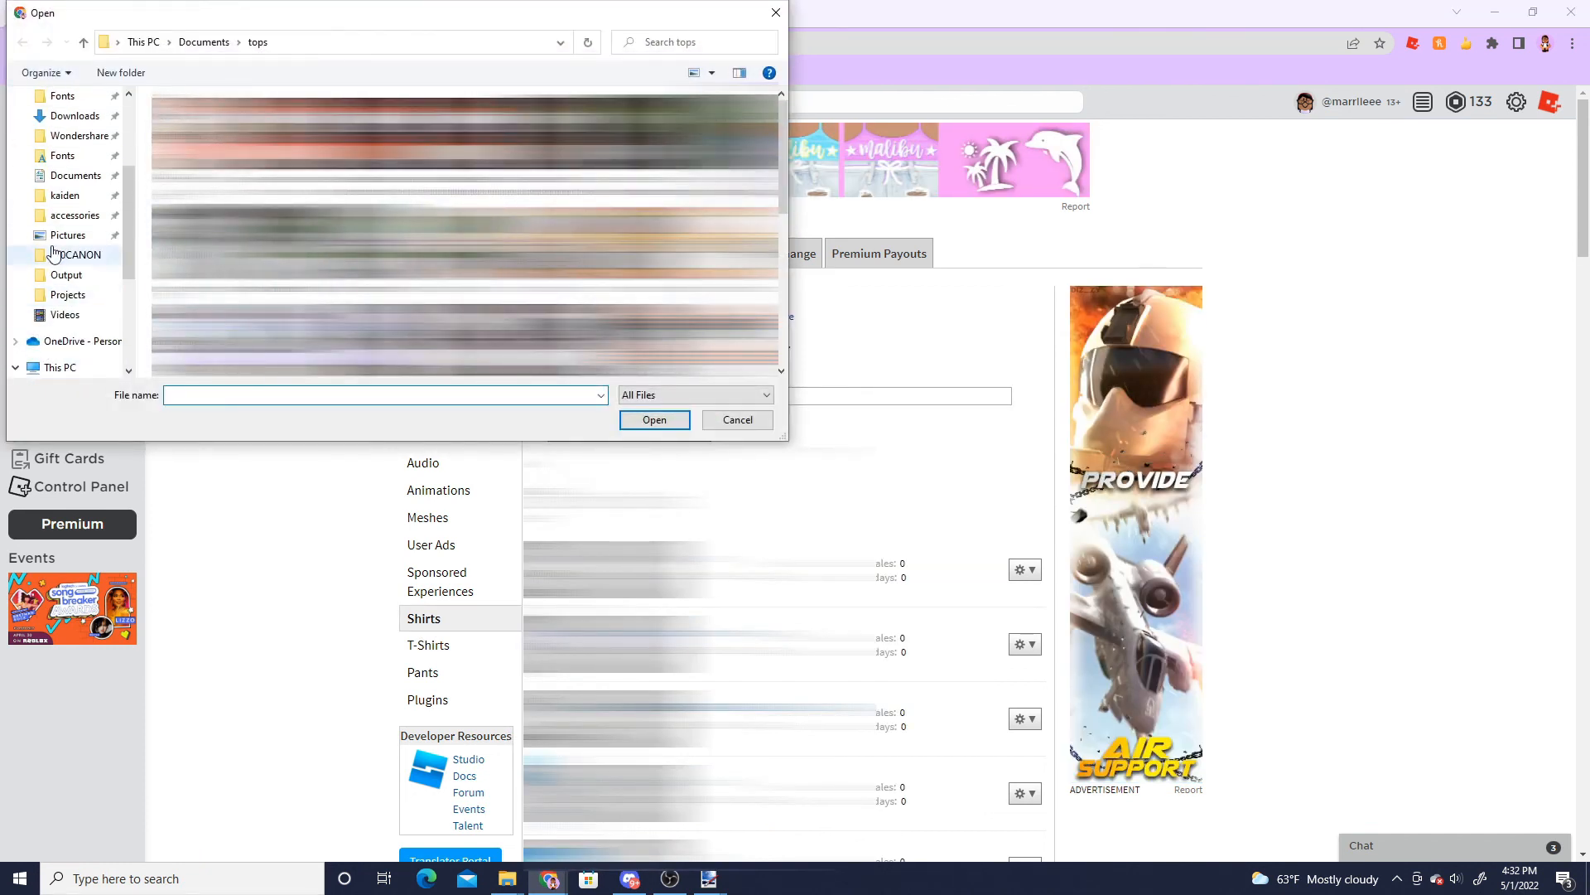
{"action": "left_click", "coordinate": [66, 150]}
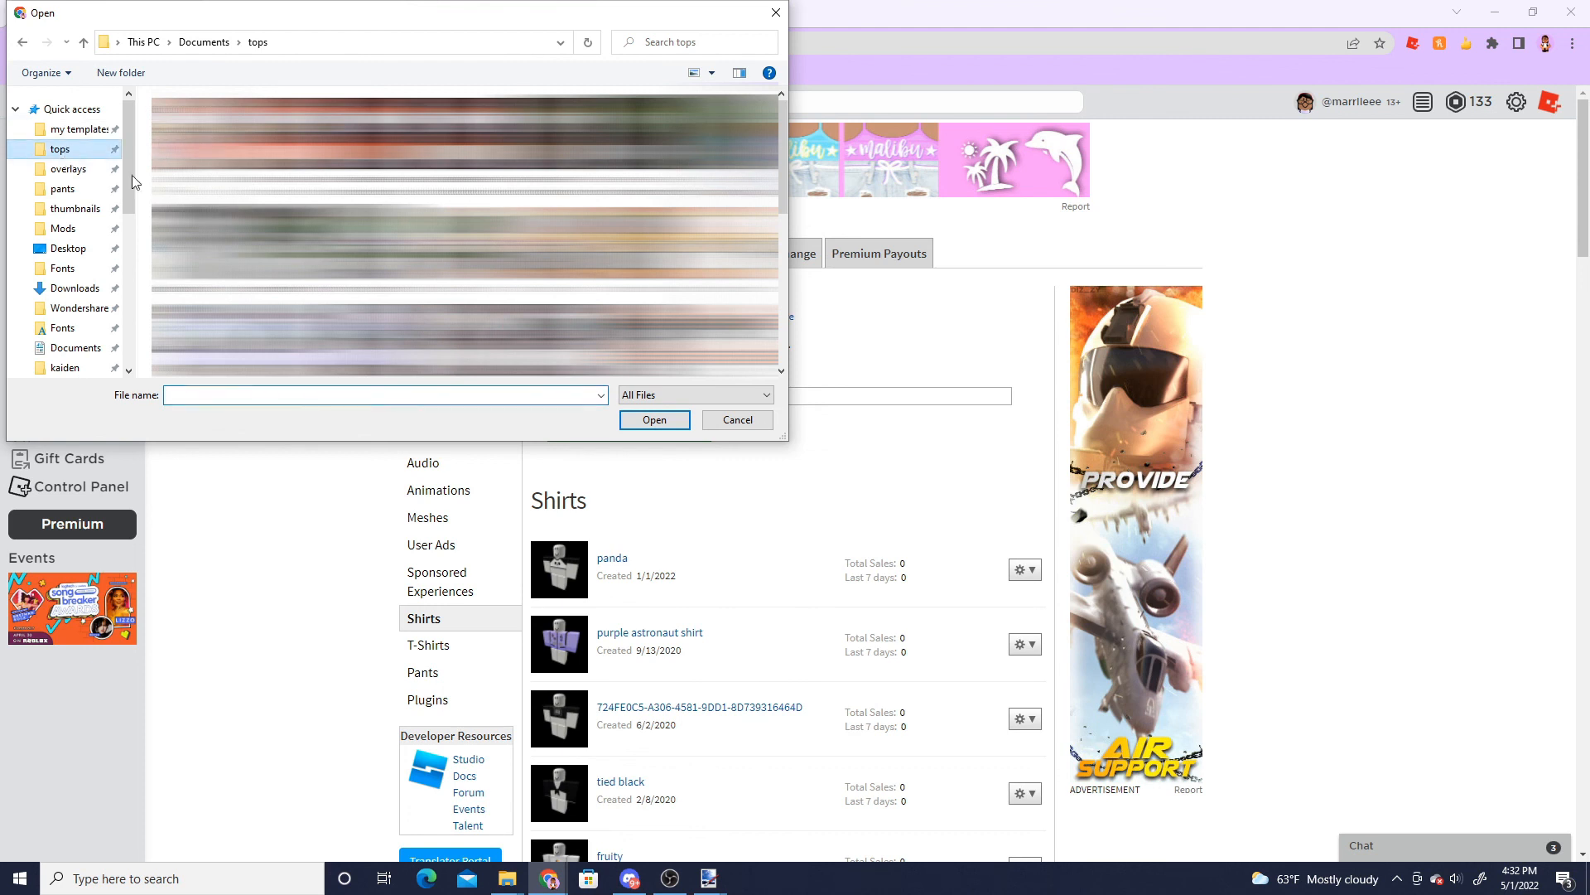
{"action": "scroll", "coordinate": [464, 249], "scroll_direction": "down", "scroll_amount": 10}
{"action": "left_click", "coordinate": [468, 323]}
{"action": "left_click", "coordinate": [669, 421]}
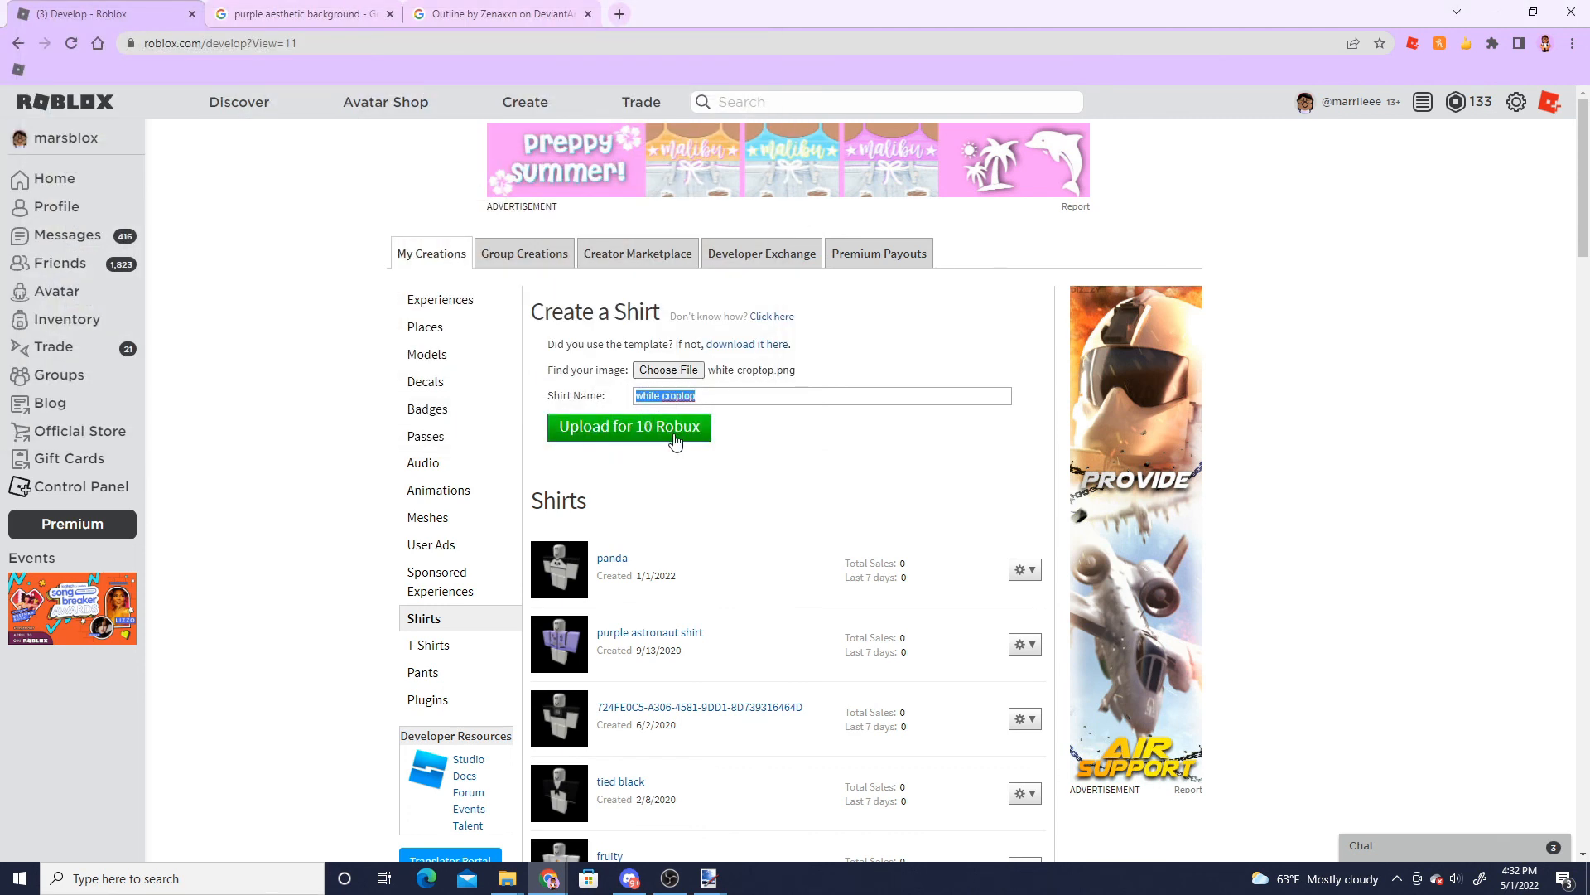
{"action": "left_click", "coordinate": [675, 439]}
{"action": "left_click", "coordinate": [743, 511]}
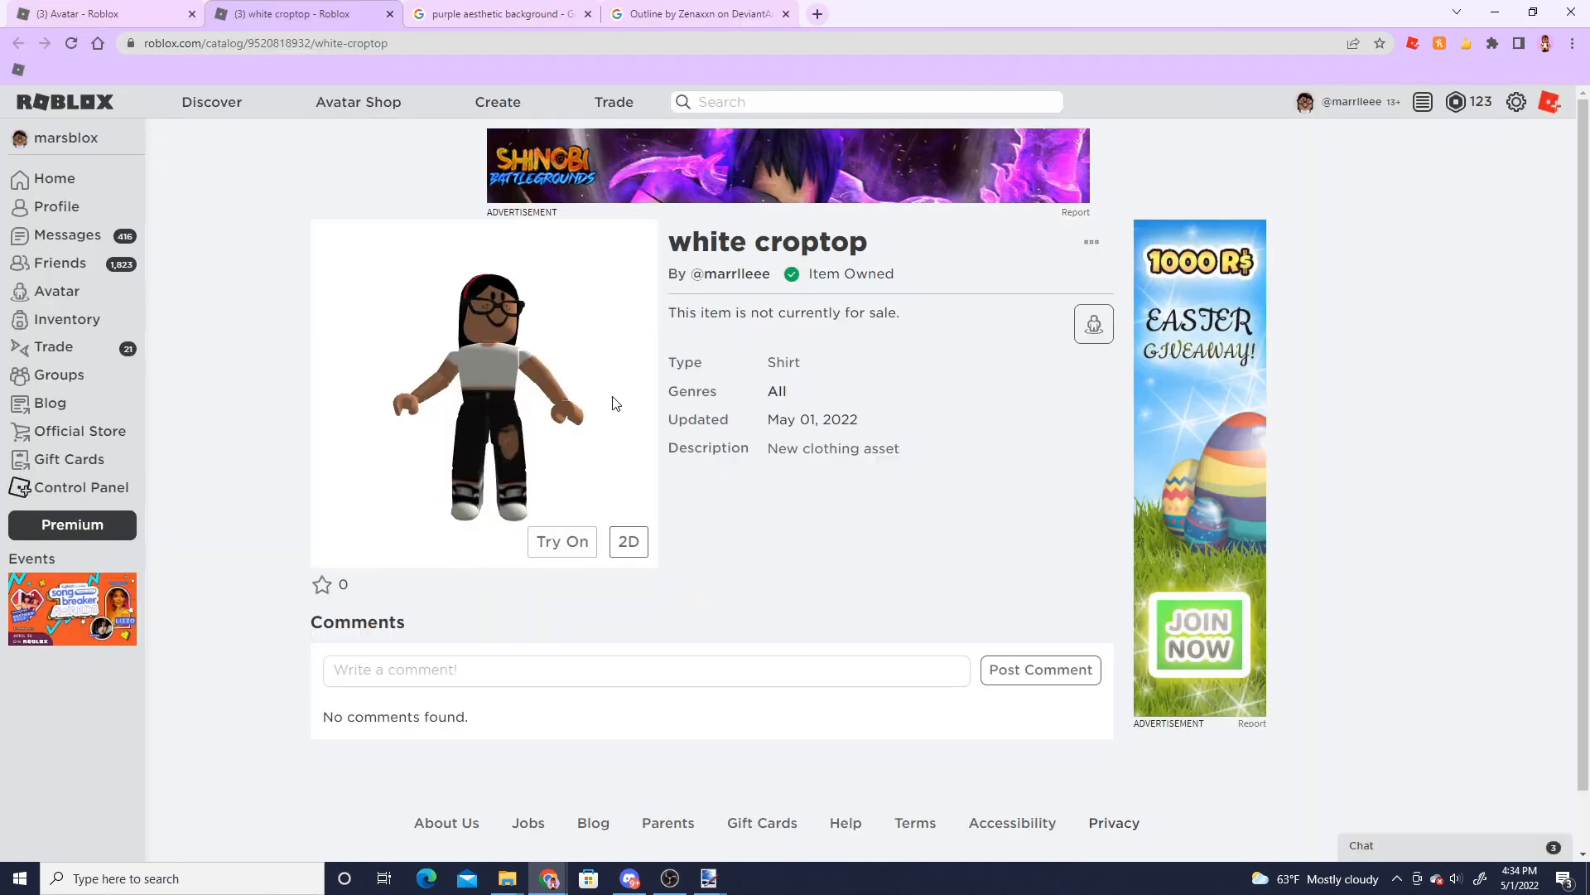
- Rotate the avatar preview to inspect the uploaded shirt
{"action": "left_click_drag", "start_coordinate": [615, 403], "coordinate": [578, 415]}
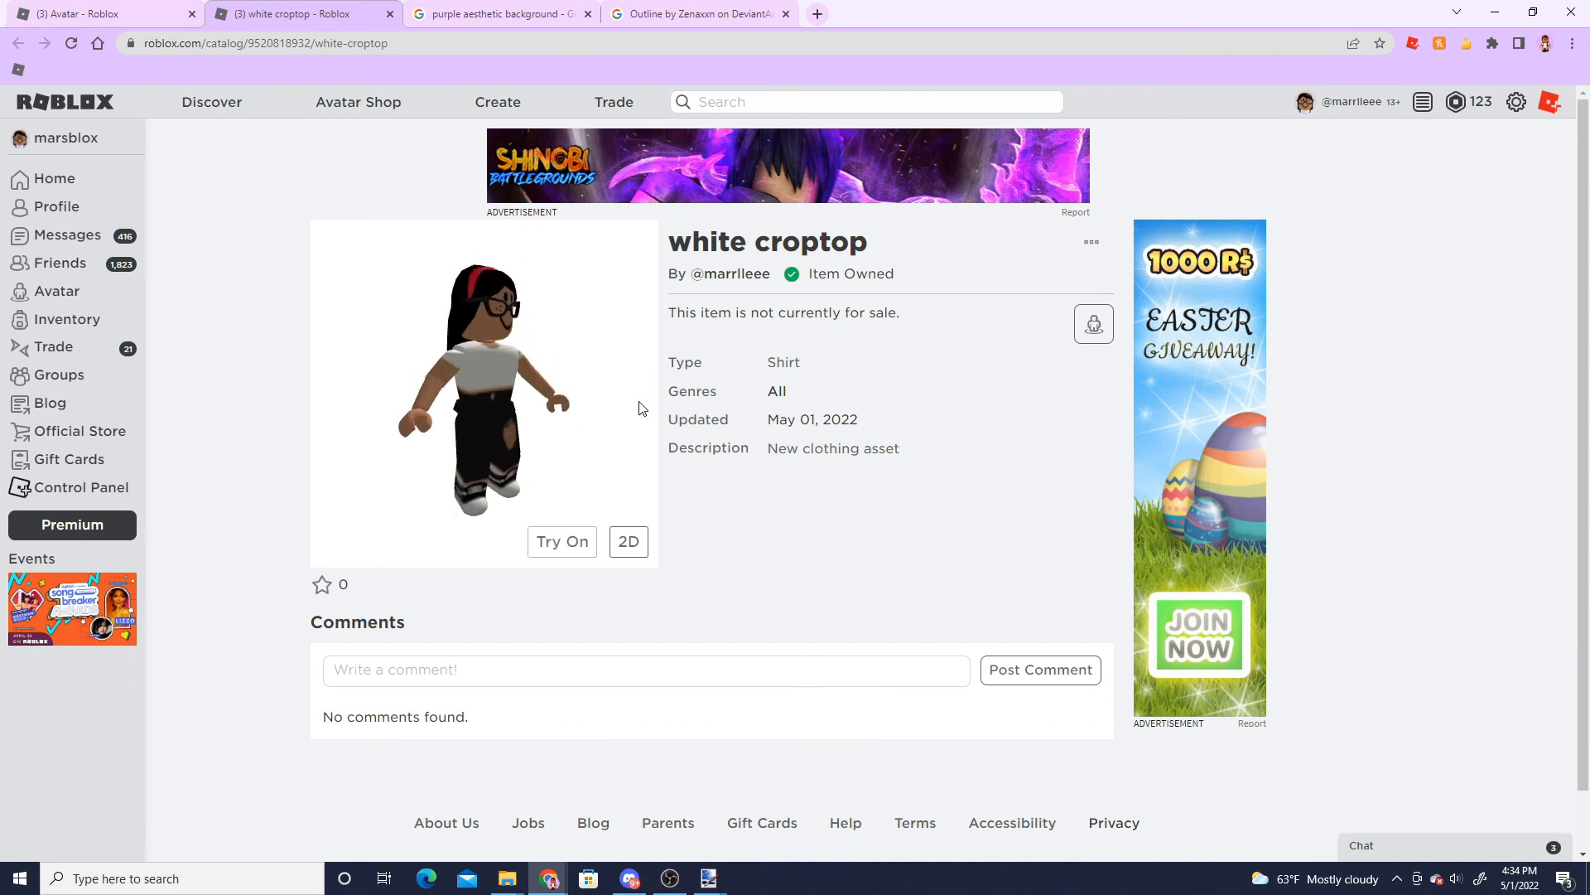
{"action": "left_click_drag", "start_coordinate": [614, 414], "coordinate": [558, 439]}
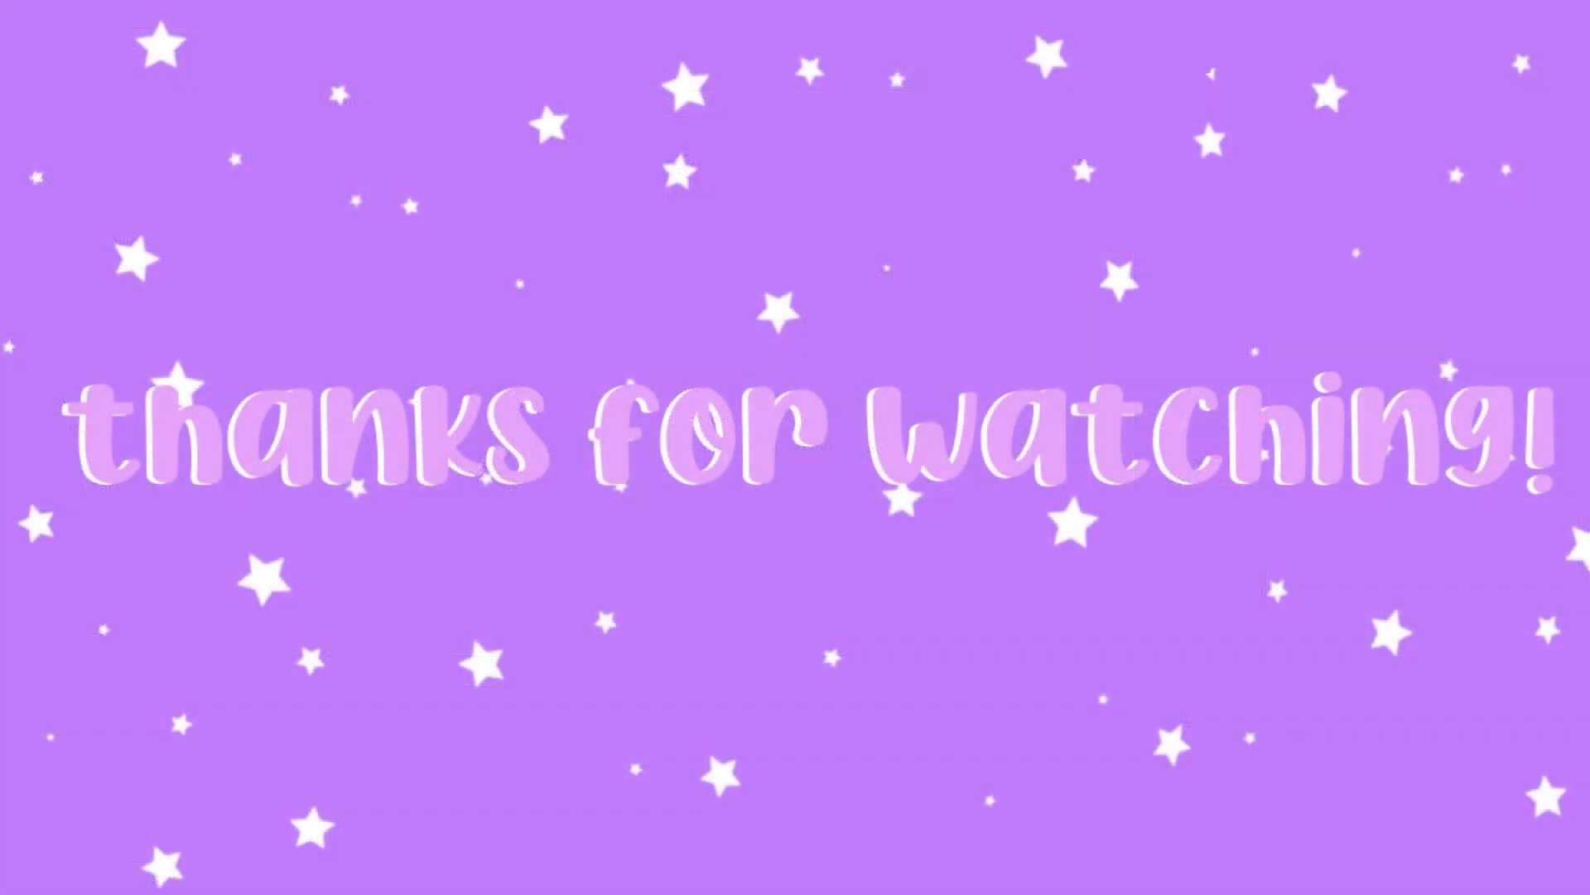